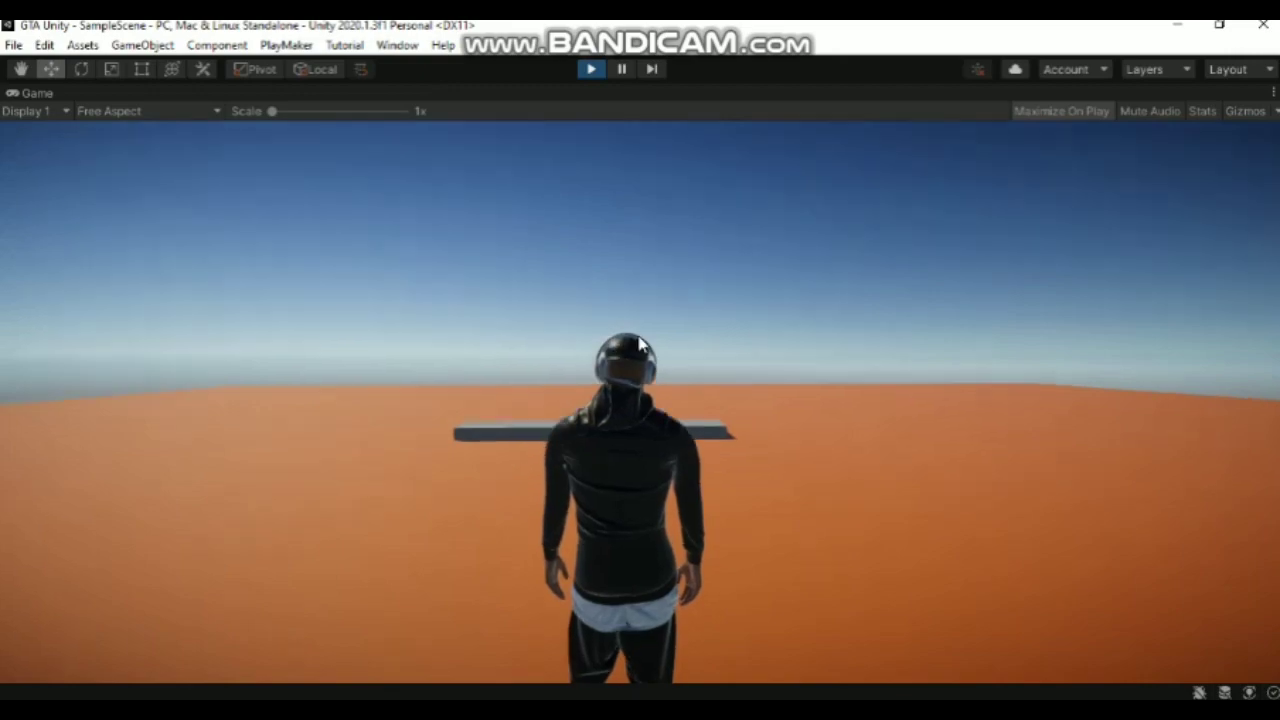
Play-test the character running, jumping and moving with the rifle while orbiting the camera, then exit Play mode
mouse_move(609, 355)
left_mouse_down()
mouse_move(632, 437)
mouse_move(743, 377)
mouse_move(723, 309)
mouse_move(643, 357)
mouse_move(640, 393)
mouse_move(593, 367)
mouse_move(668, 374)
mouse_move(631, 358)
mouse_move(521, 362)
mouse_move(659, 373)
left_mouse_up()
key("space")
key("w")
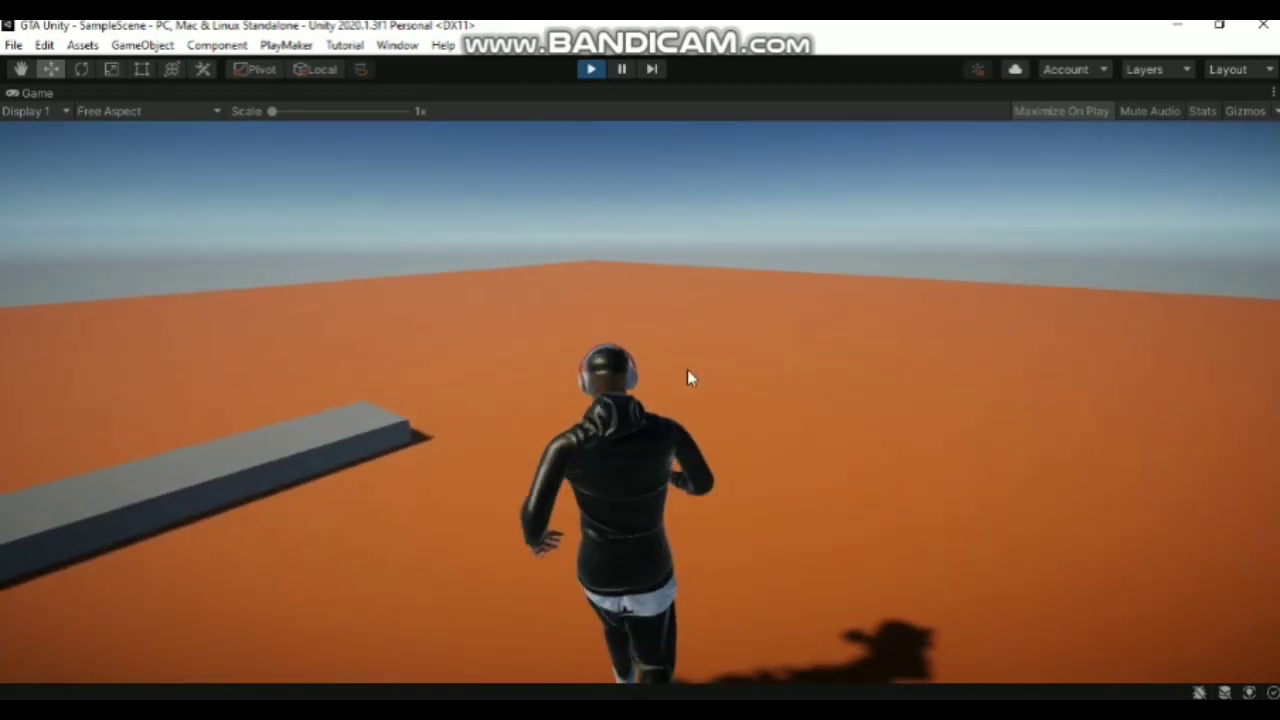
key("space")
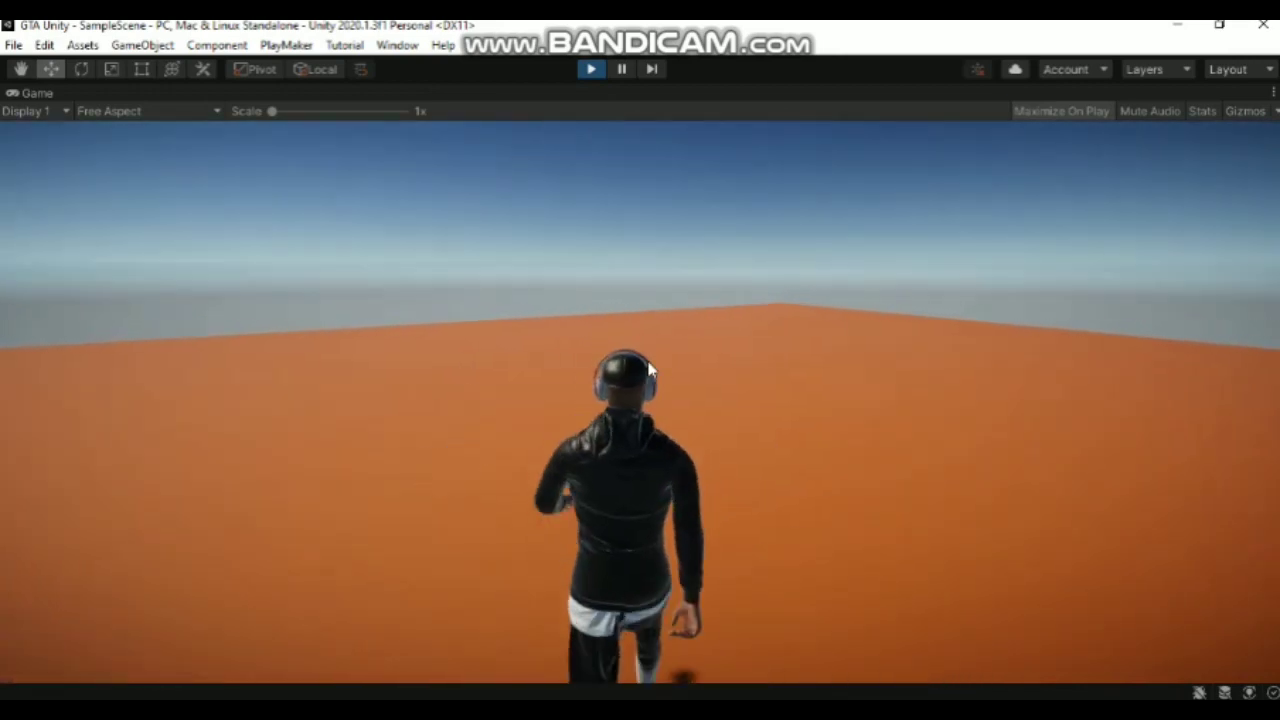
mouse_move(651, 369)
left_mouse_down()
mouse_move(594, 374)
mouse_move(688, 381)
mouse_move(868, 336)
mouse_move(745, 373)
mouse_move(416, 340)
left_mouse_up()
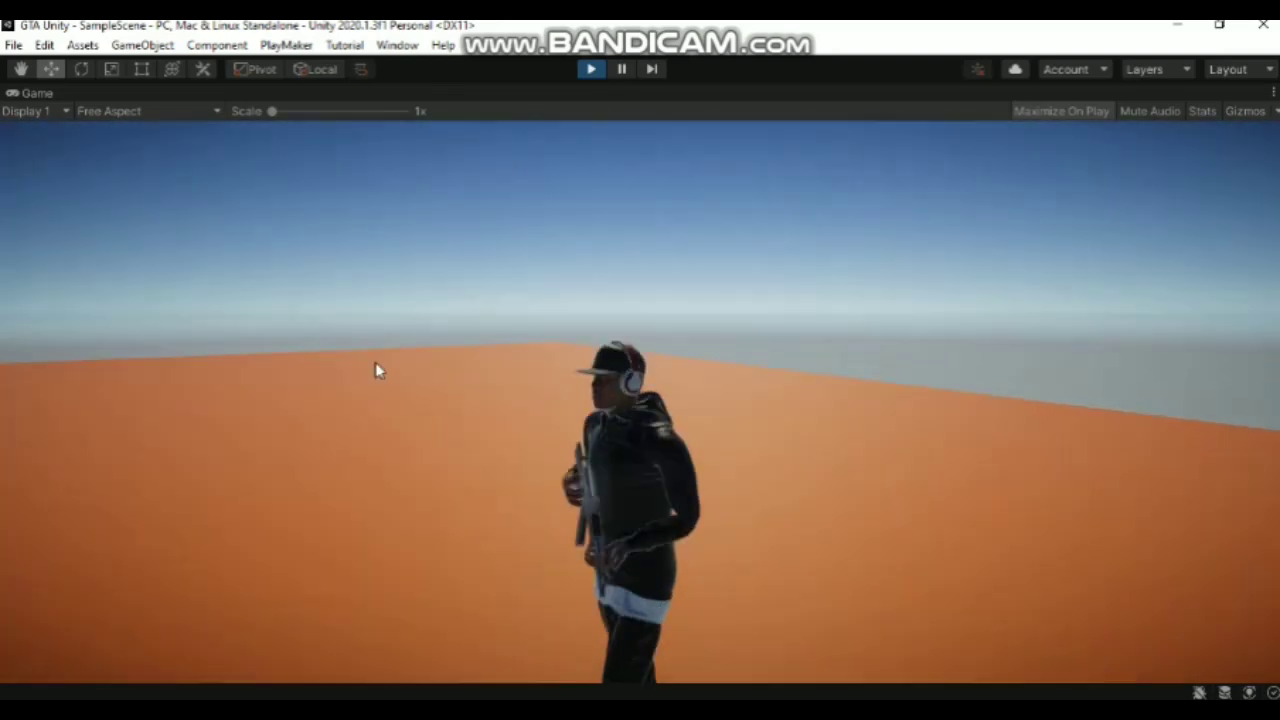
mouse_move(416, 340)
left_mouse_down()
mouse_move(561, 385)
mouse_move(355, 361)
mouse_move(365, 438)
mouse_move(409, 423)
mouse_move(125, 398)
mouse_move(485, 438)
mouse_move(612, 352)
left_mouse_up()
key("w")
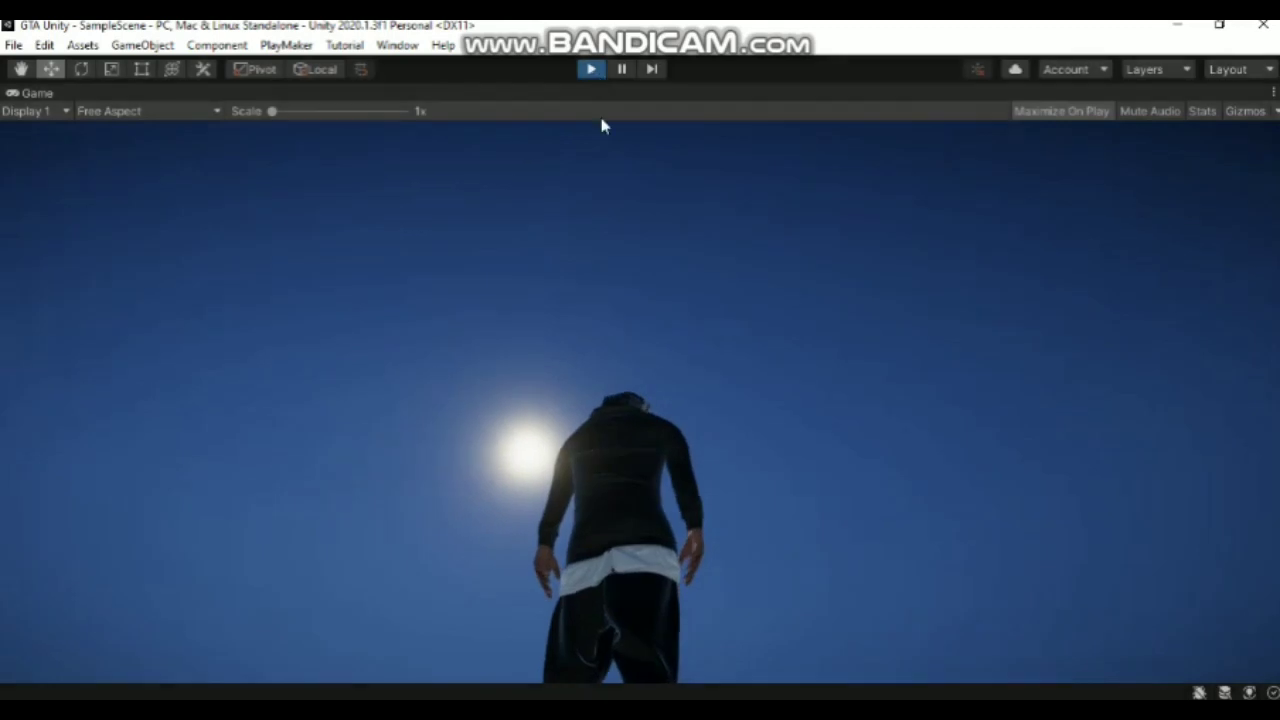
key("ctrl+p")
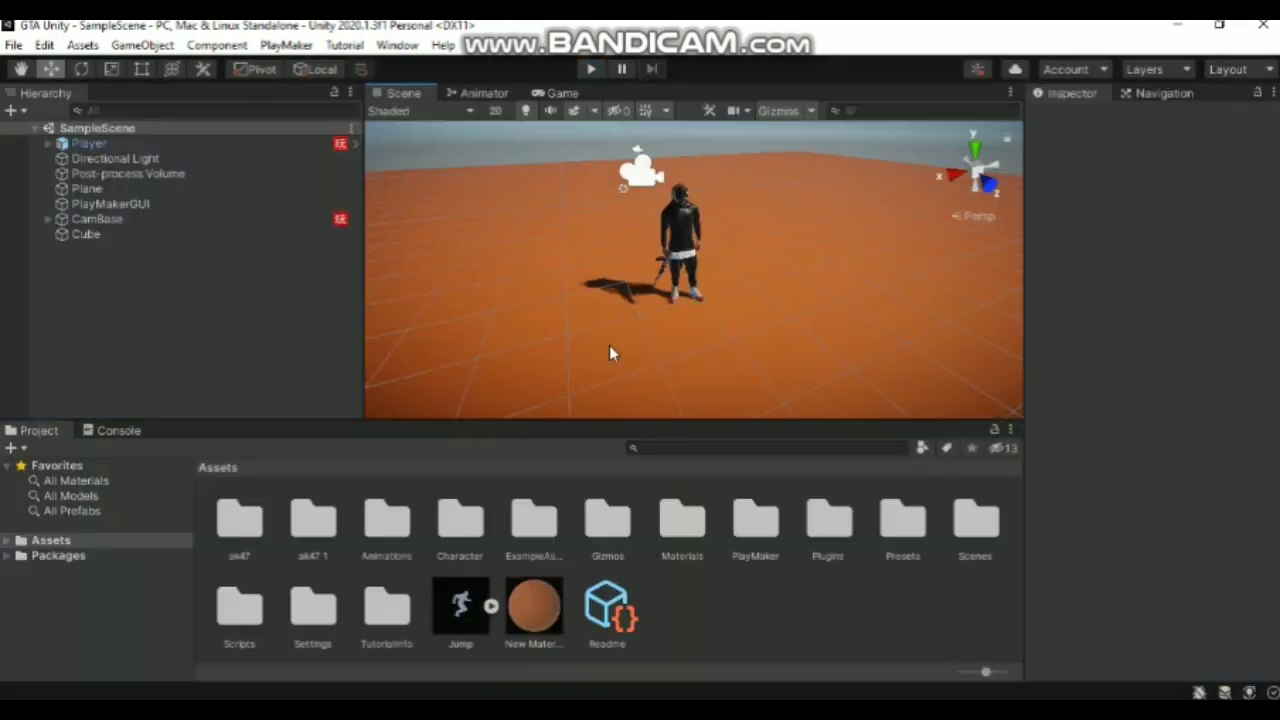
Widen the scene view, then delete the R_Aim and R_run states in the Animator
left_click_drag(363, 286, 247, 285)
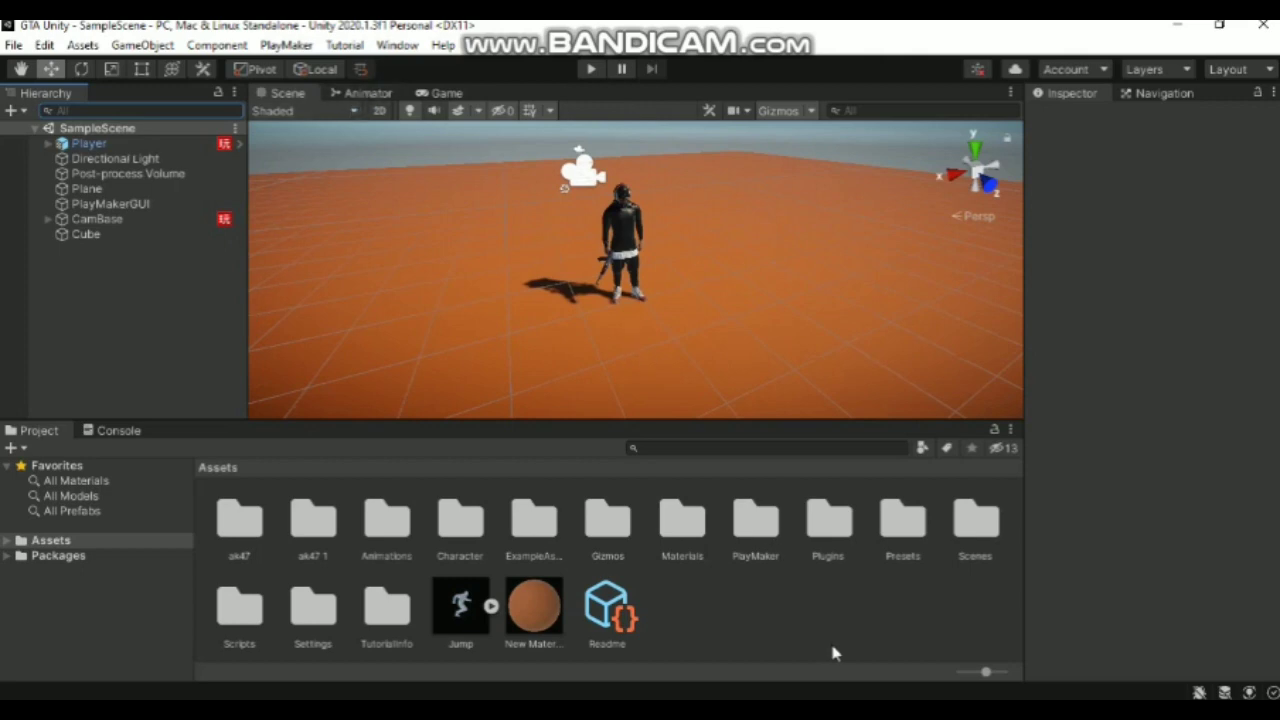
left_click(741, 611)
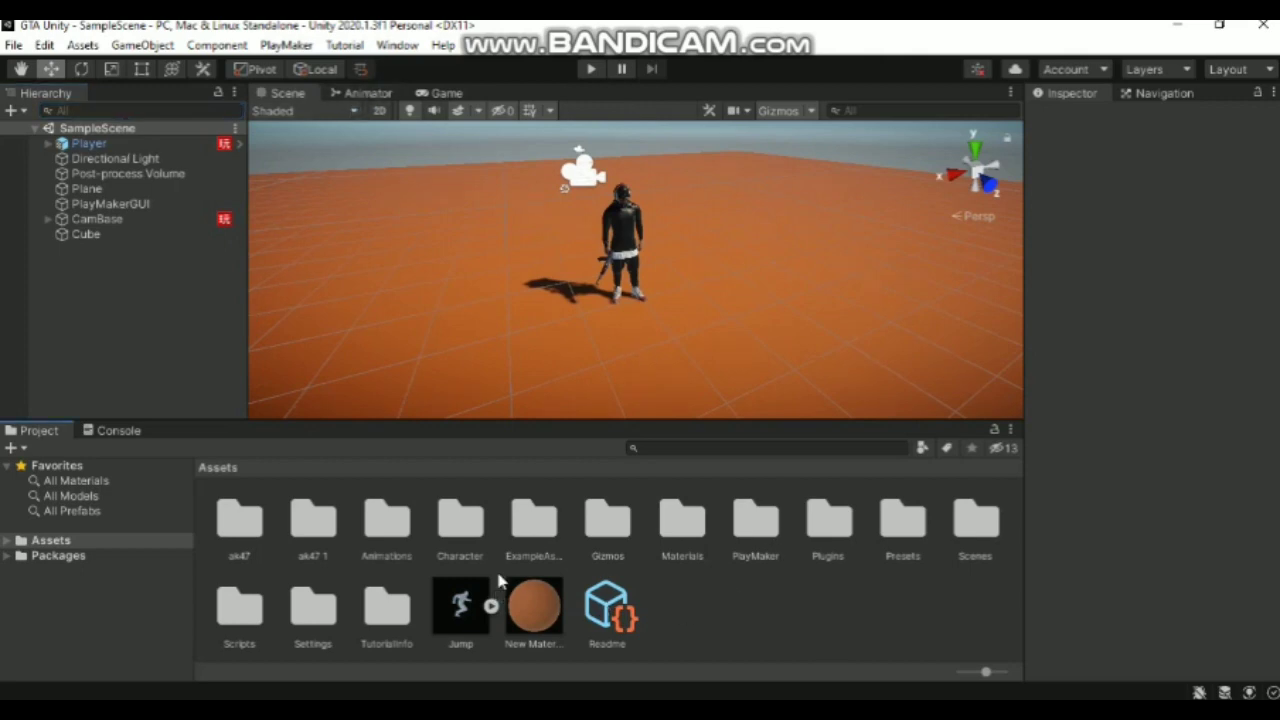
left_click(370, 93)
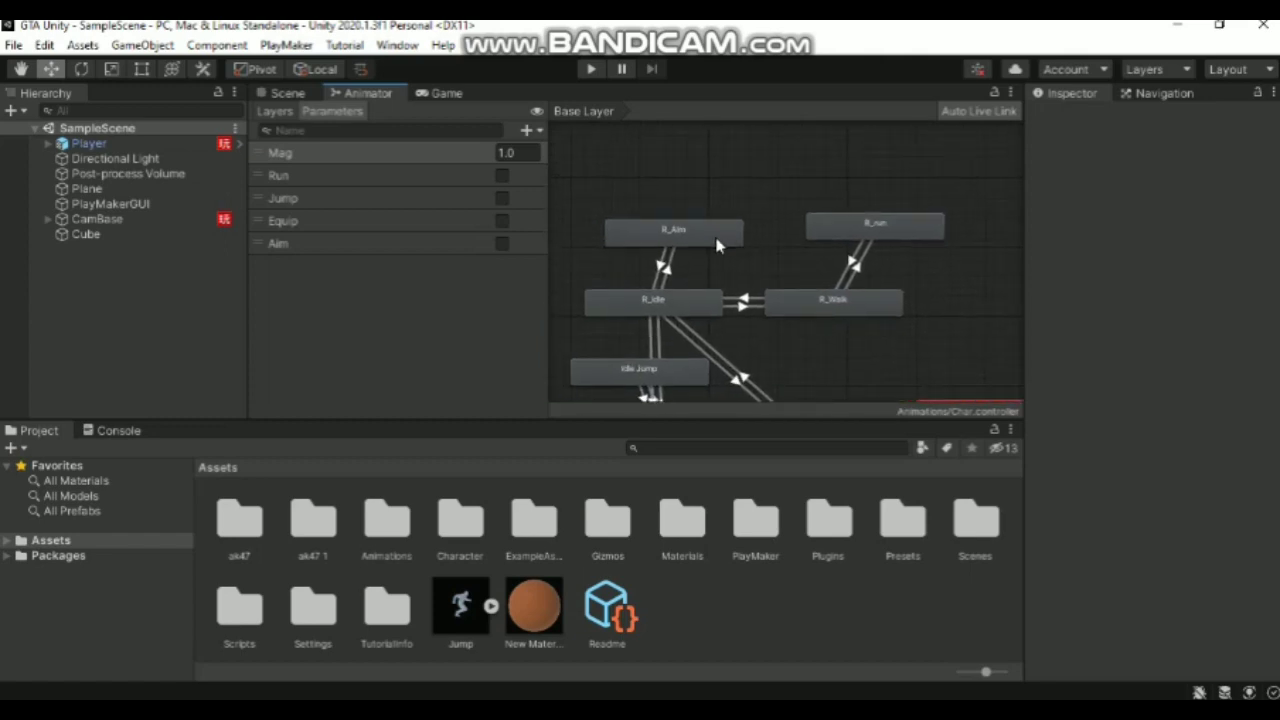
left_click(716, 238)
key("Delete")
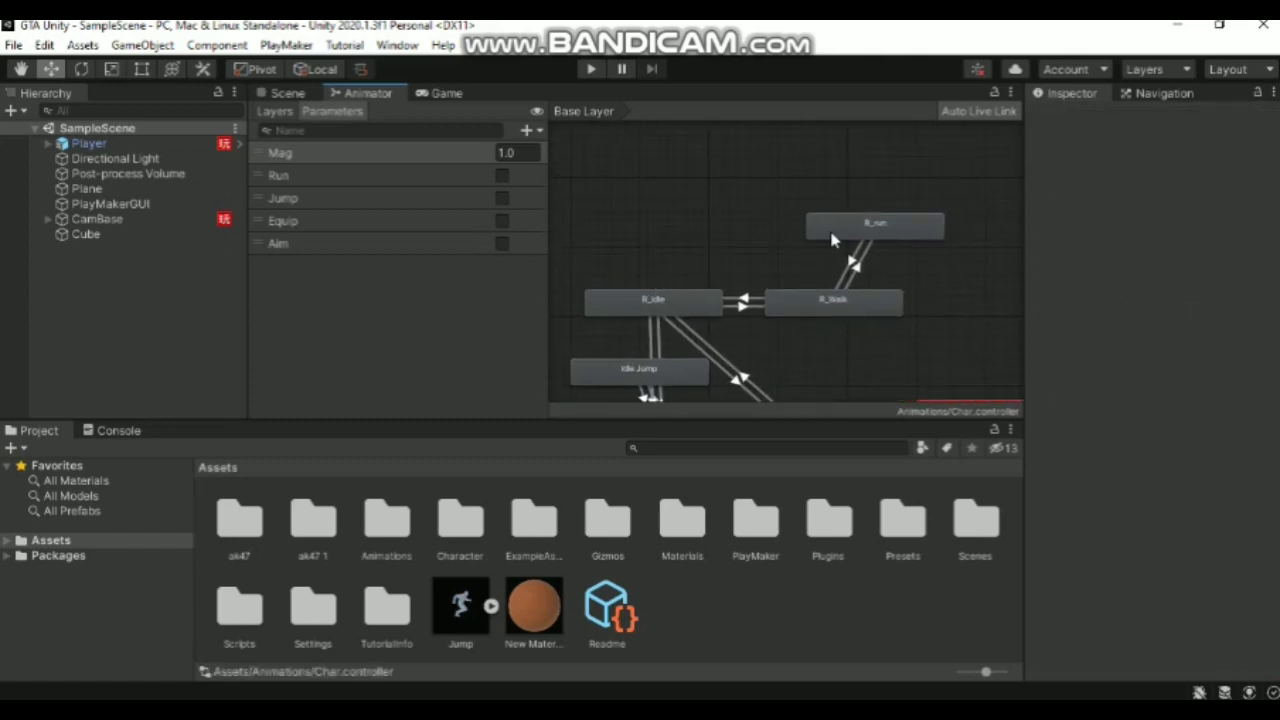
left_click(831, 230)
key("Delete")
Delete the Aim parameter and select the remaining run state in the graph
scroll(786, 232, "up", 3)
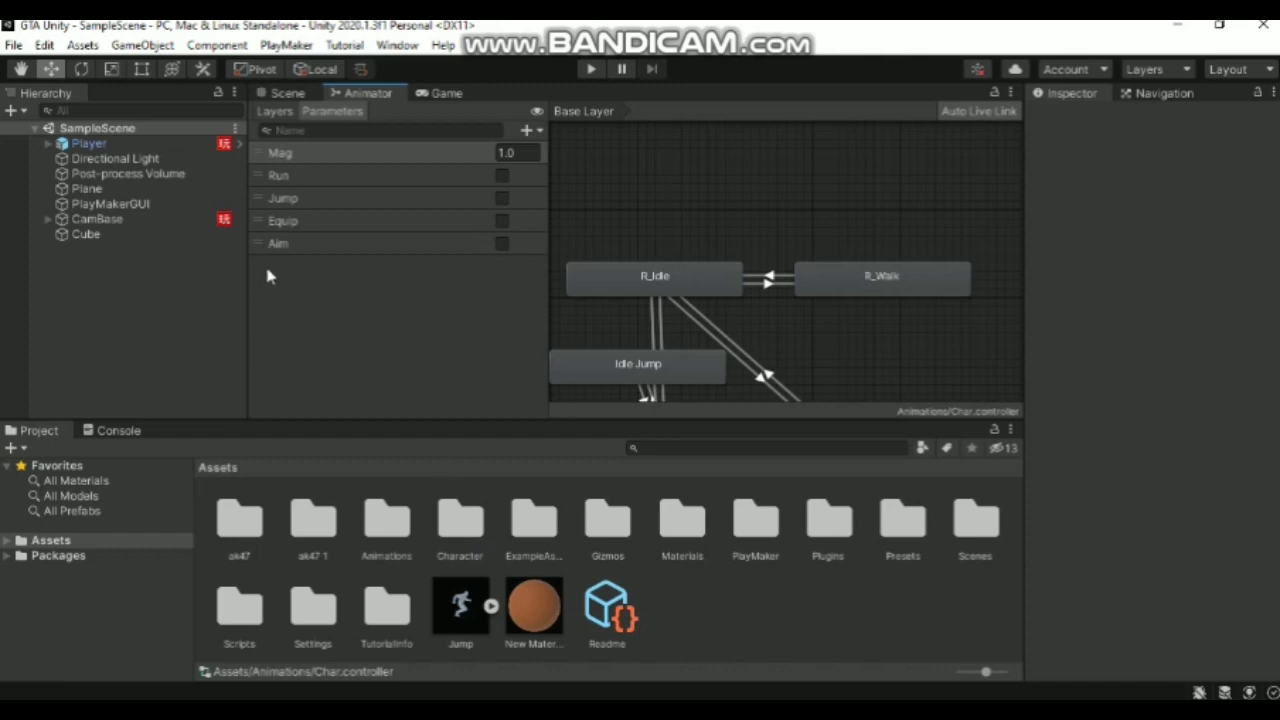
left_click(298, 247)
key("Delete")
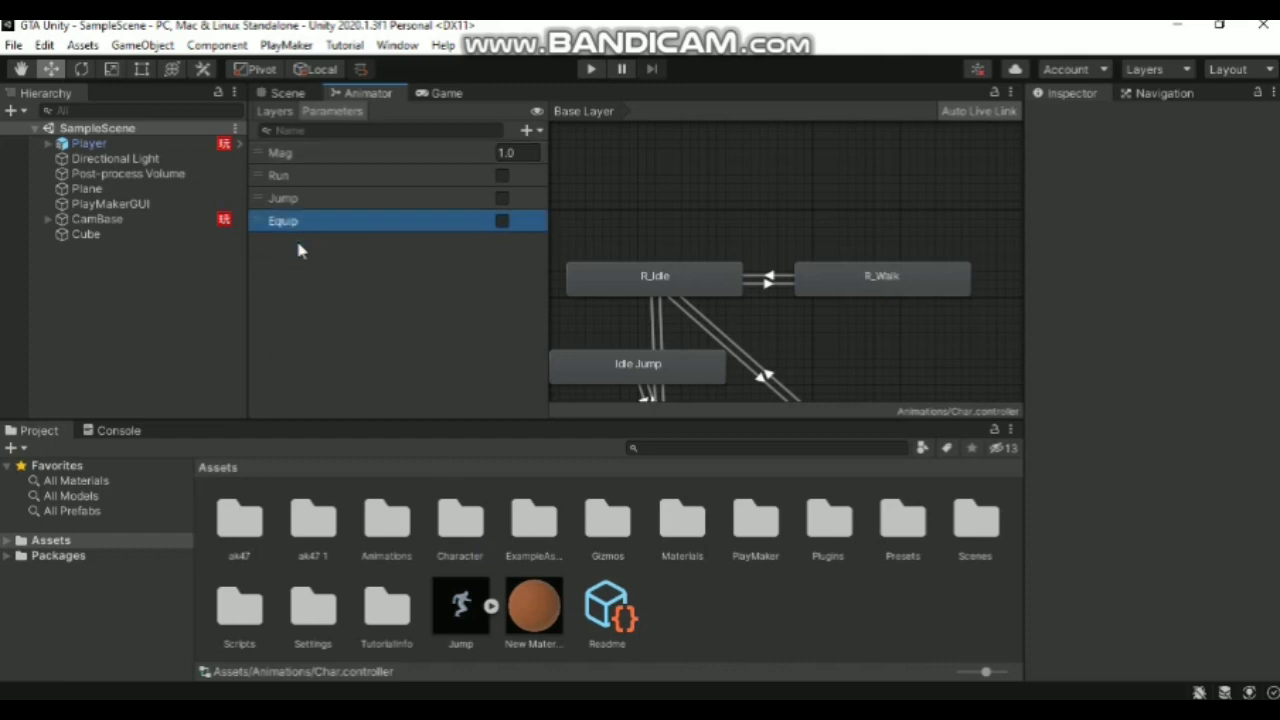
left_click(693, 598)
scroll(815, 300, "down", 5)
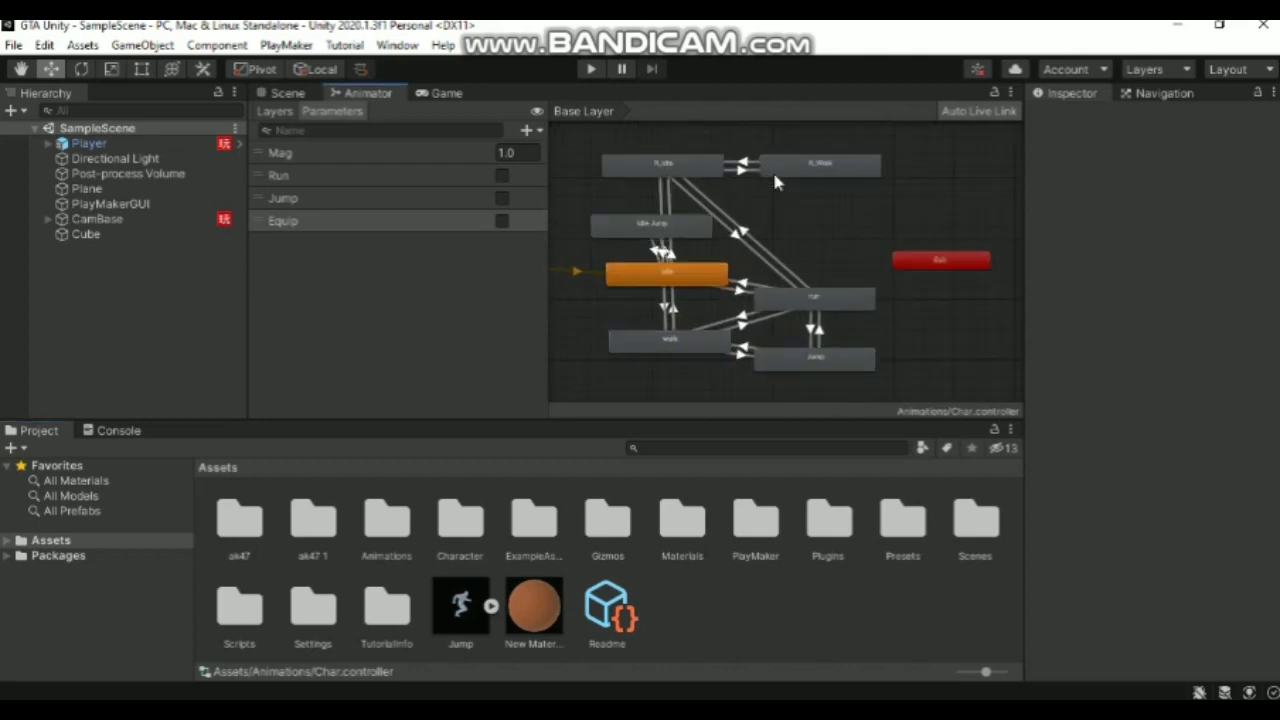
middle_click_drag(772, 169, 779, 198)
scroll(783, 212, "up", 2)
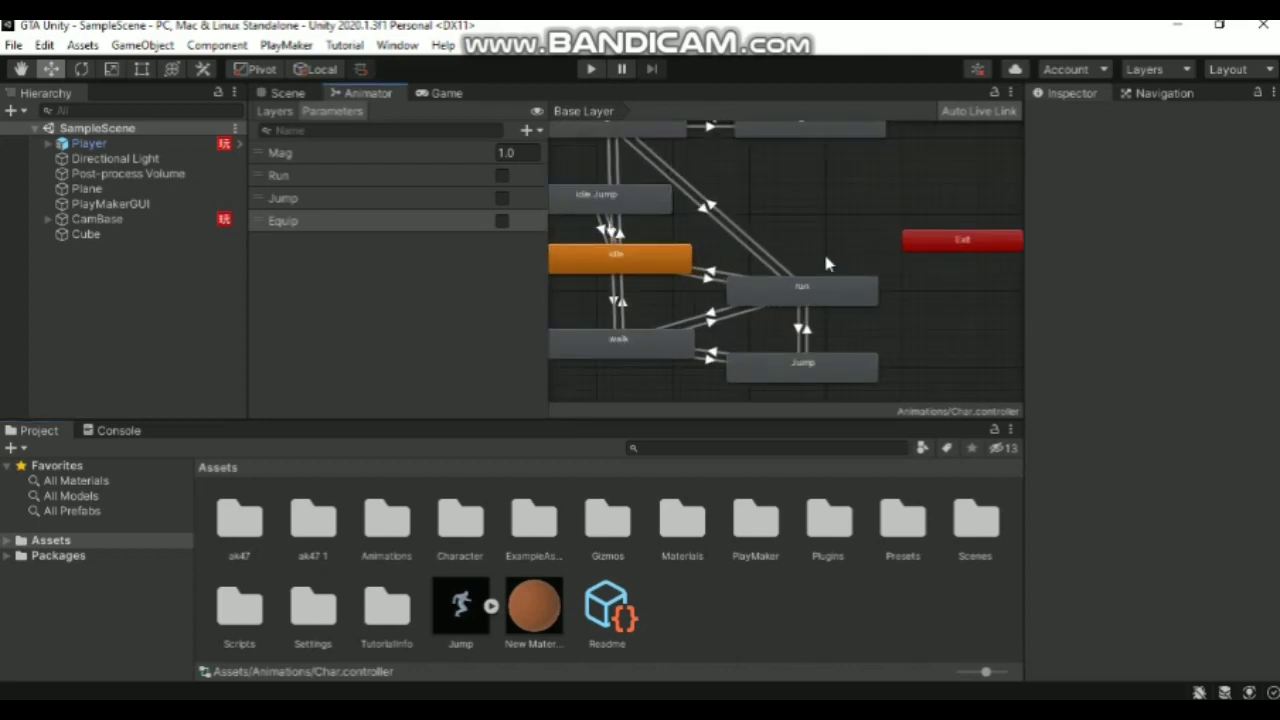
left_click(799, 302)
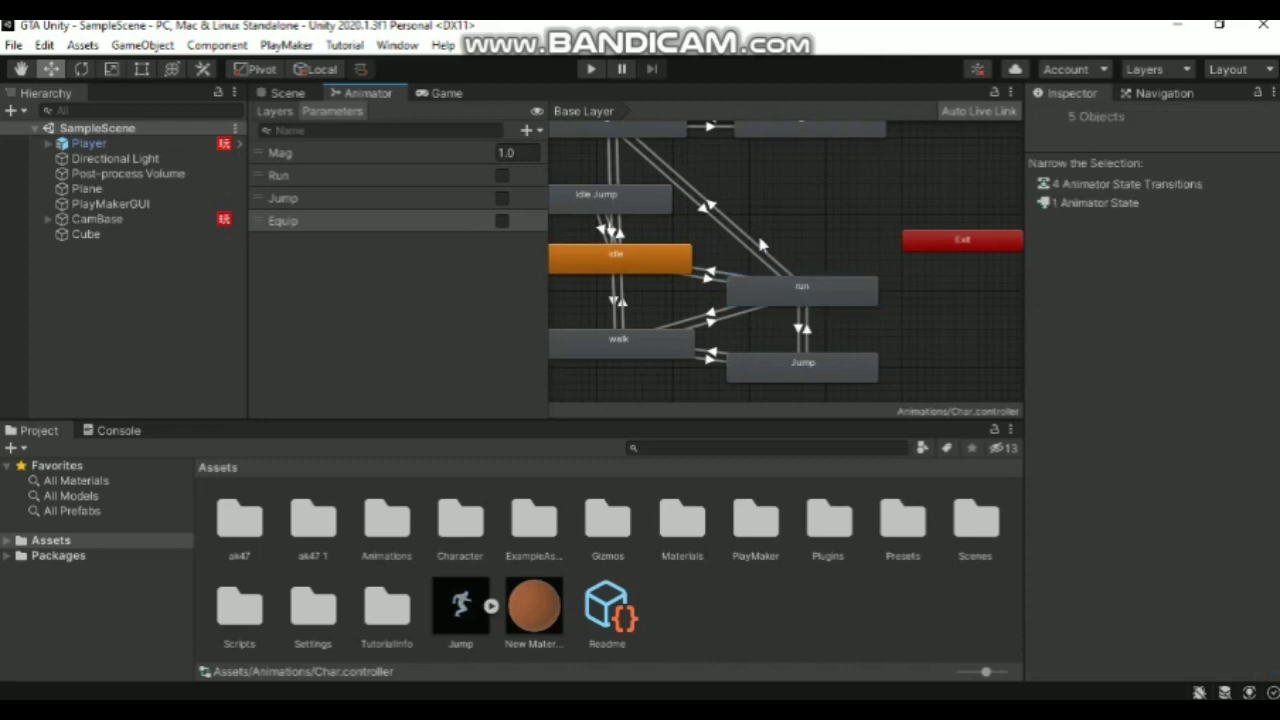
scroll(750, 285, "down", 3)
scroll(745, 288, "down", 2)
Move the run 0 state above R_Walk and rename it R_Run
left_click_drag(632, 245, 900, 192)
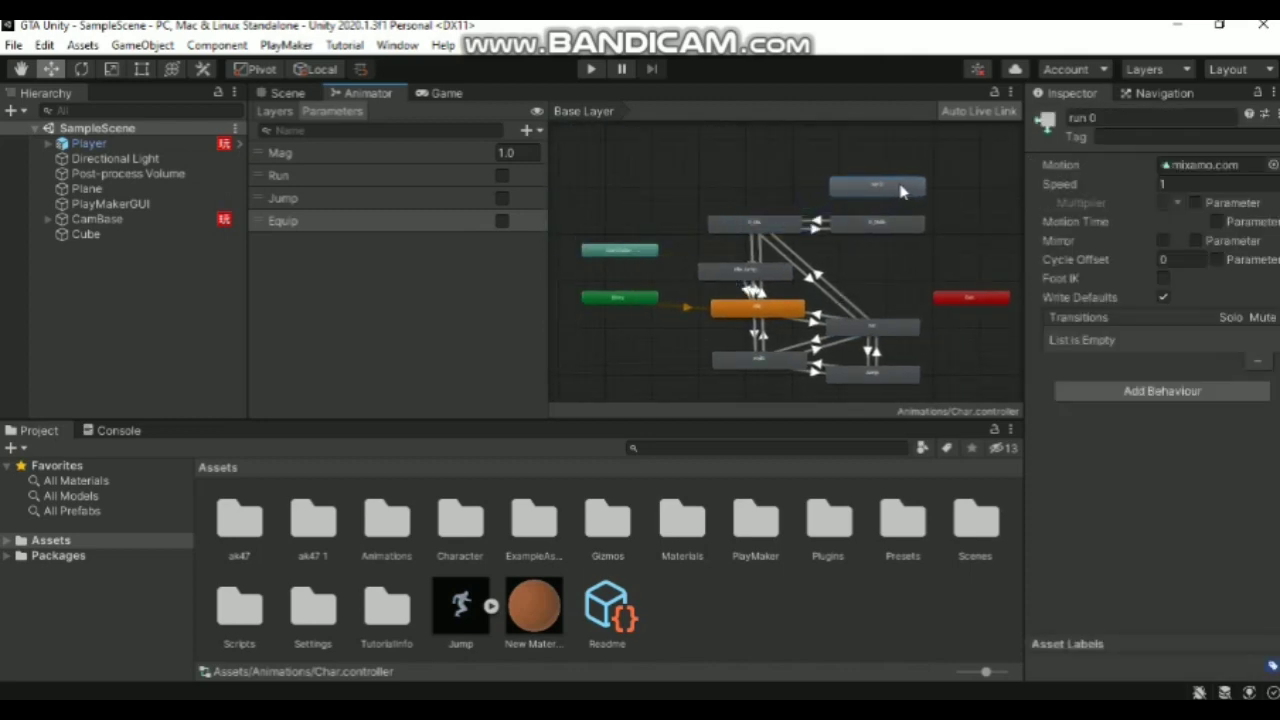
scroll(900, 192, "up", 3)
scroll(880, 196, "down", 2)
scroll(820, 214, "up", 1)
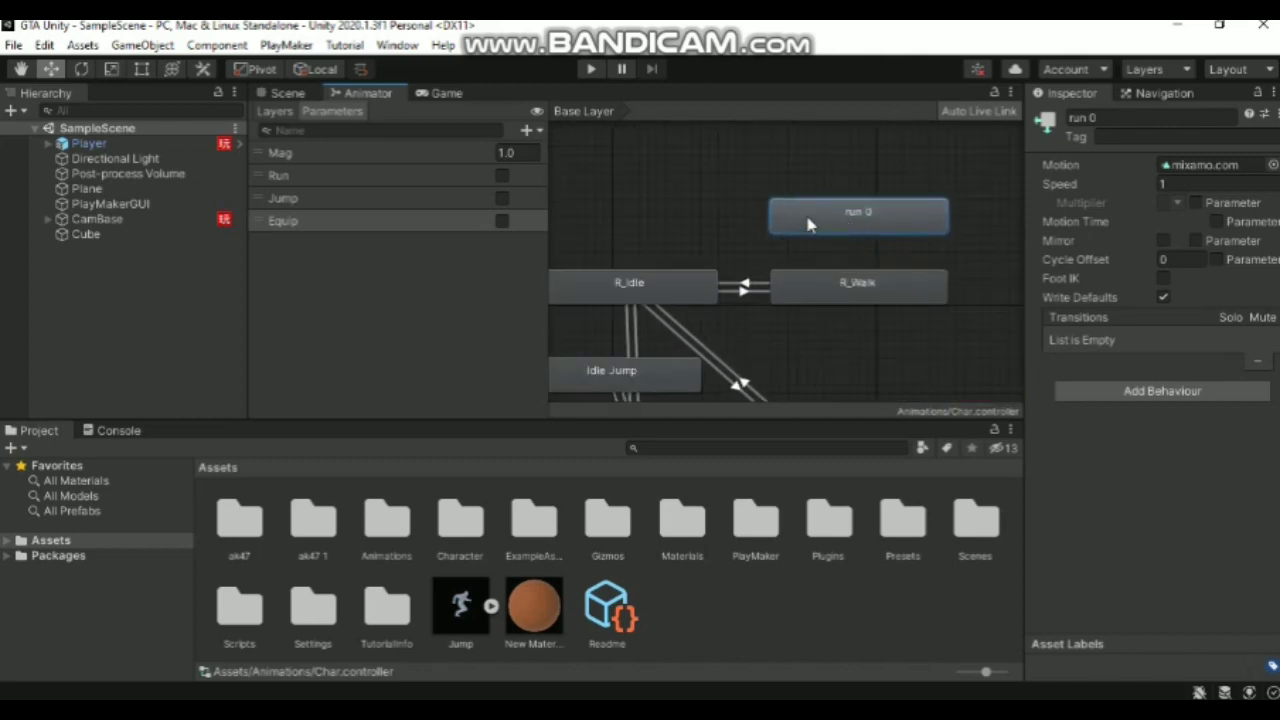
left_click_drag(810, 225, 743, 213)
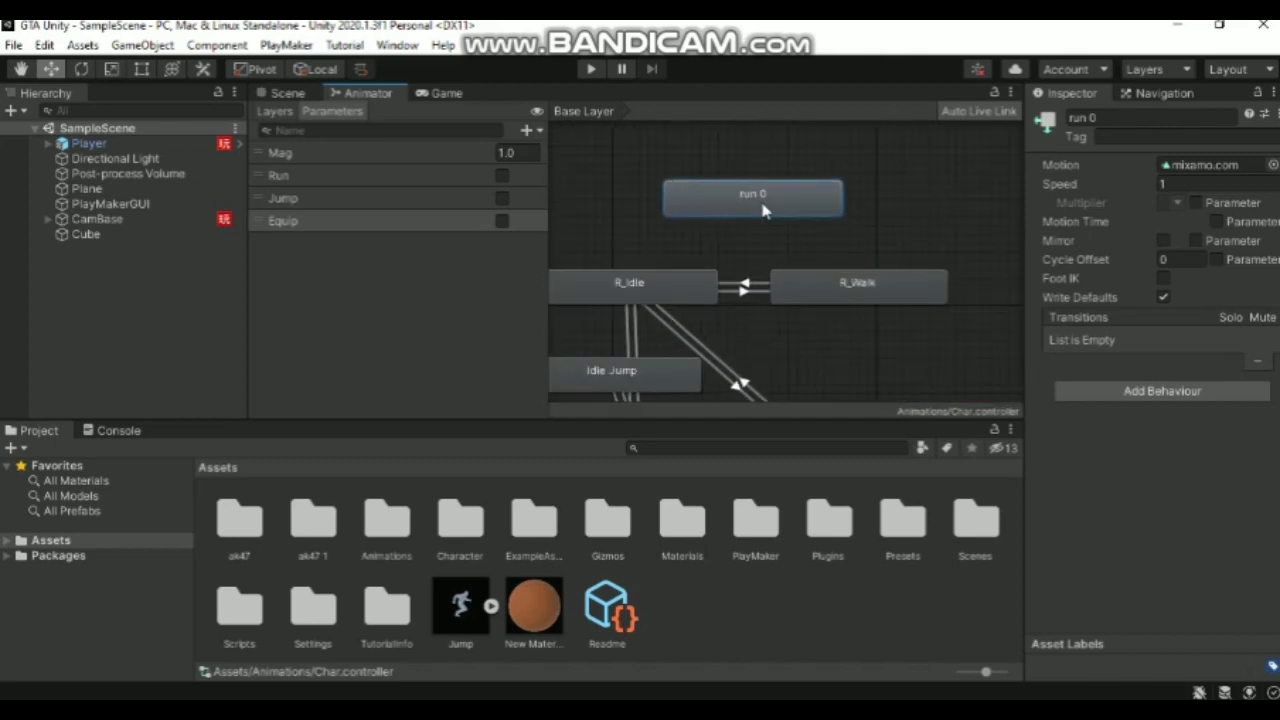
left_click(1103, 117)
type("R_Run")
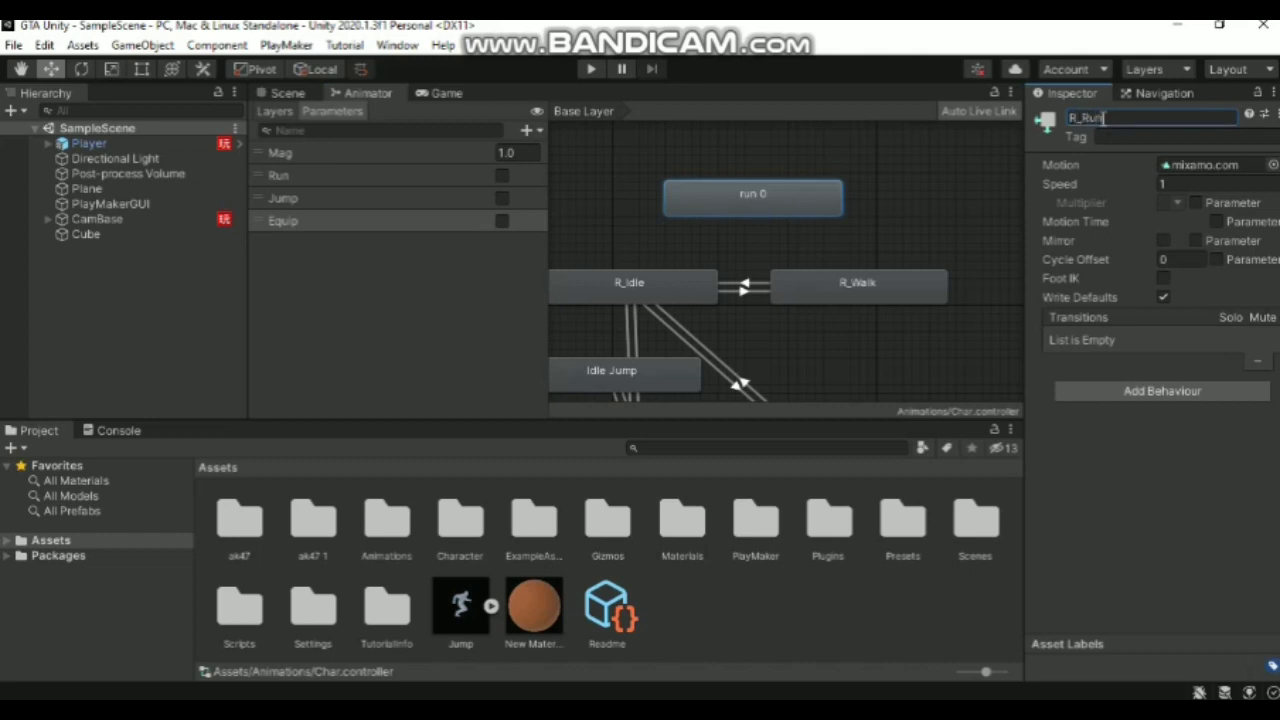
key("Return")
scroll(721, 207, "up", 1)
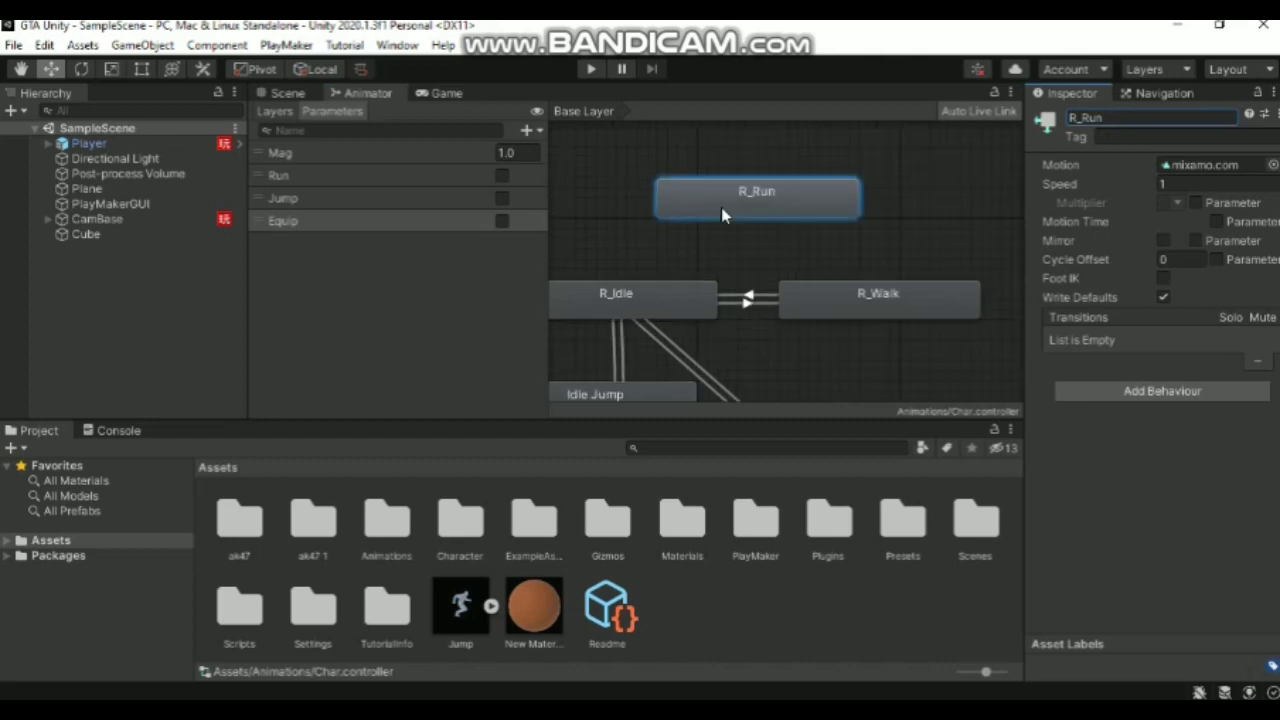
Link R_Idle and R_Run with transitions in both directions
left_click(625, 288)
right_click(582, 298)
left_click(620, 306)
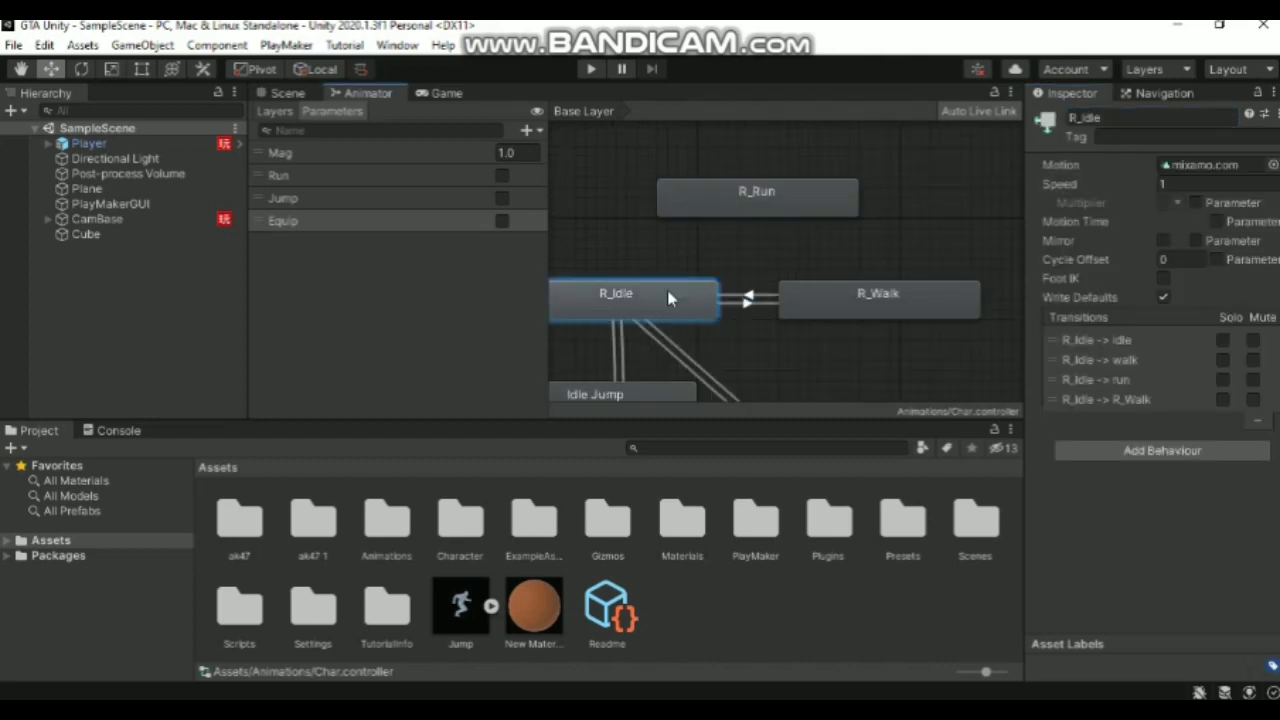
left_click(712, 205)
right_click(712, 205)
left_click(740, 210)
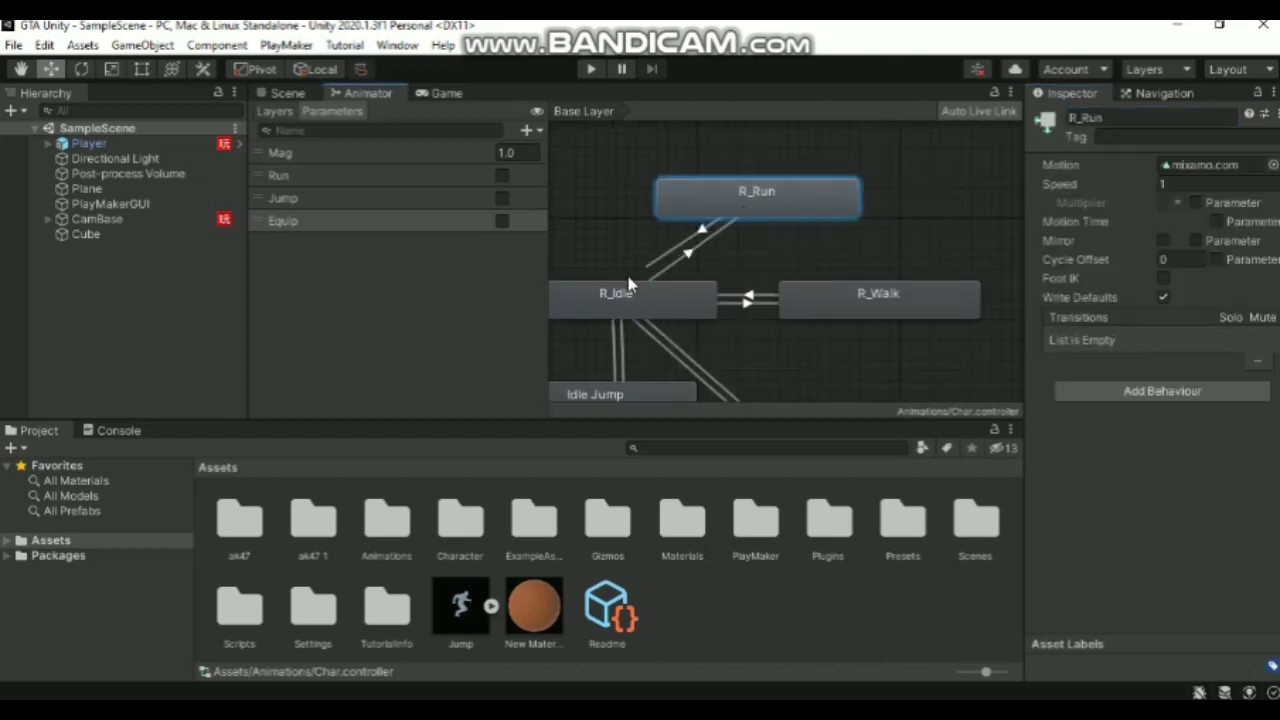
left_click(625, 292)
Link R_Walk and R_Run with transitions in both directions
right_click(853, 300)
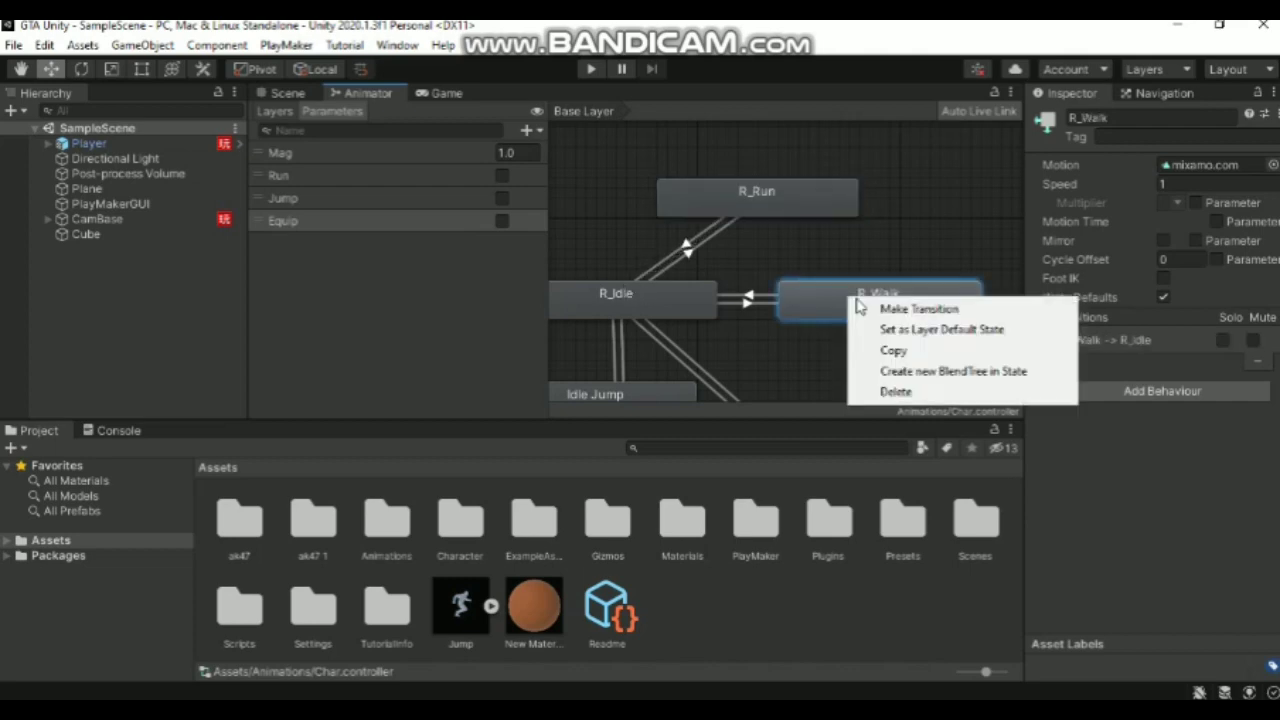
left_click(897, 311)
right_click(787, 200)
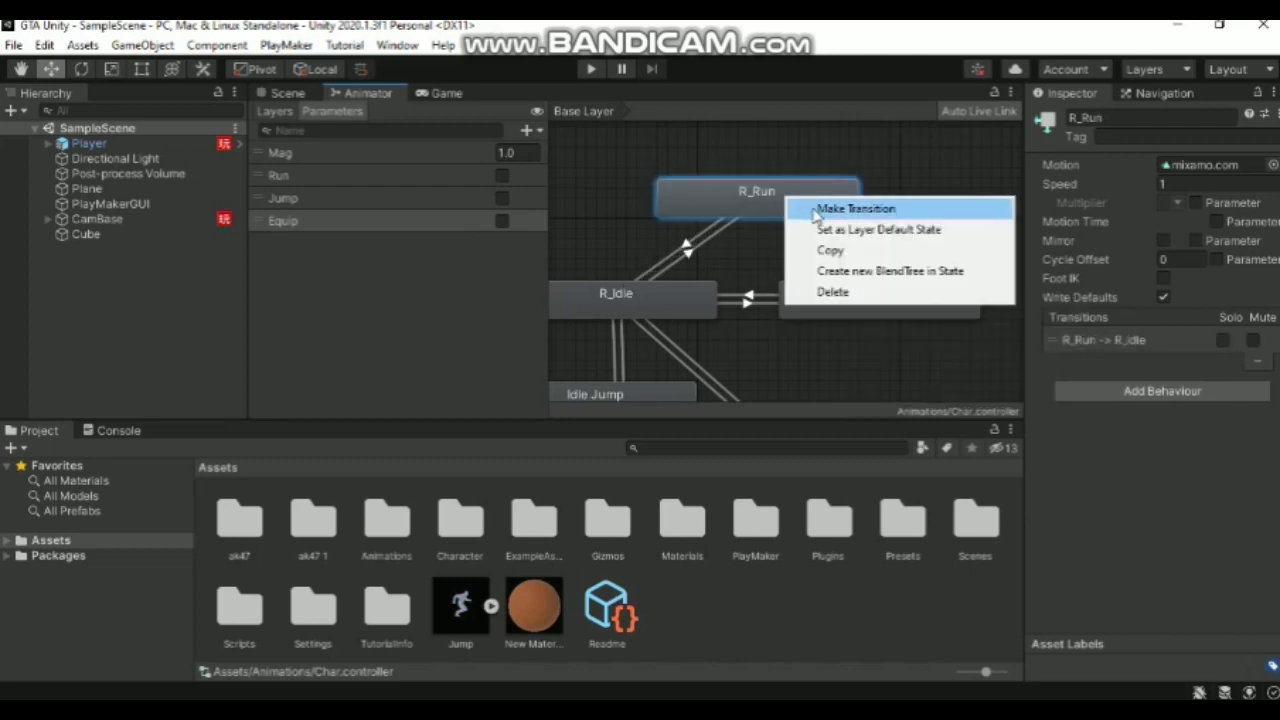
left_click(830, 209)
left_click(904, 290)
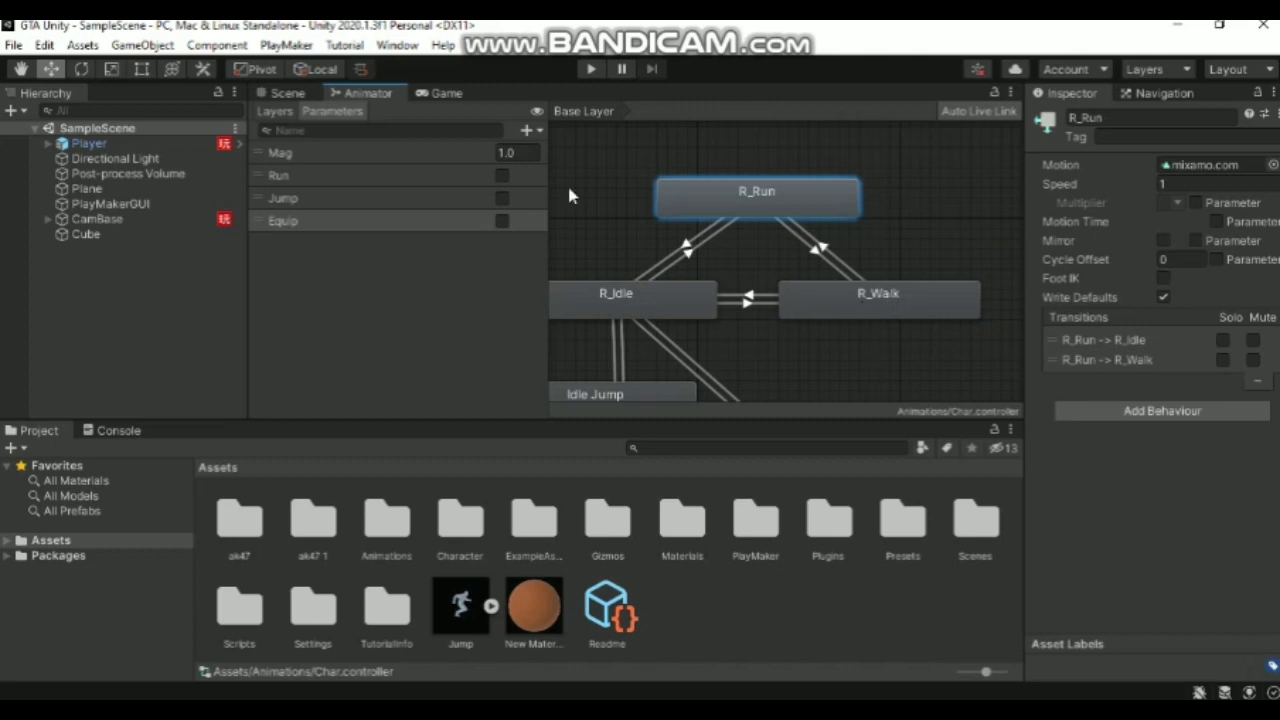
left_click(637, 179)
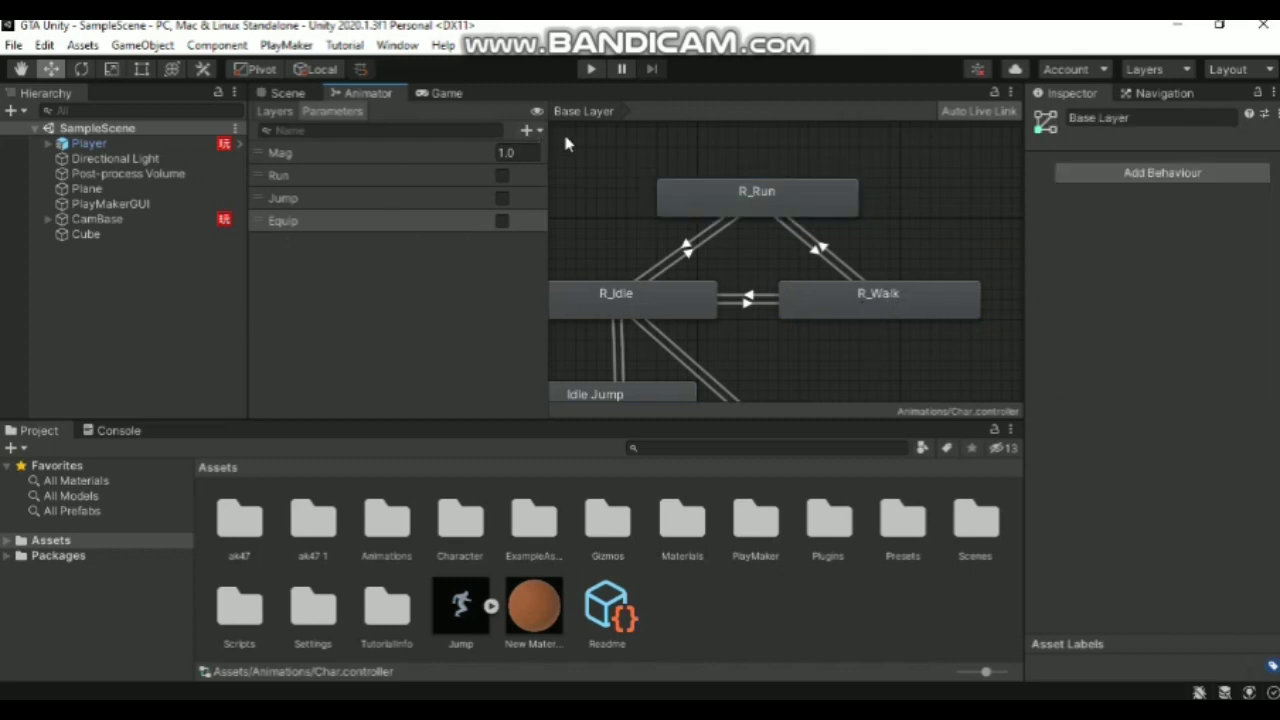
left_click(526, 130)
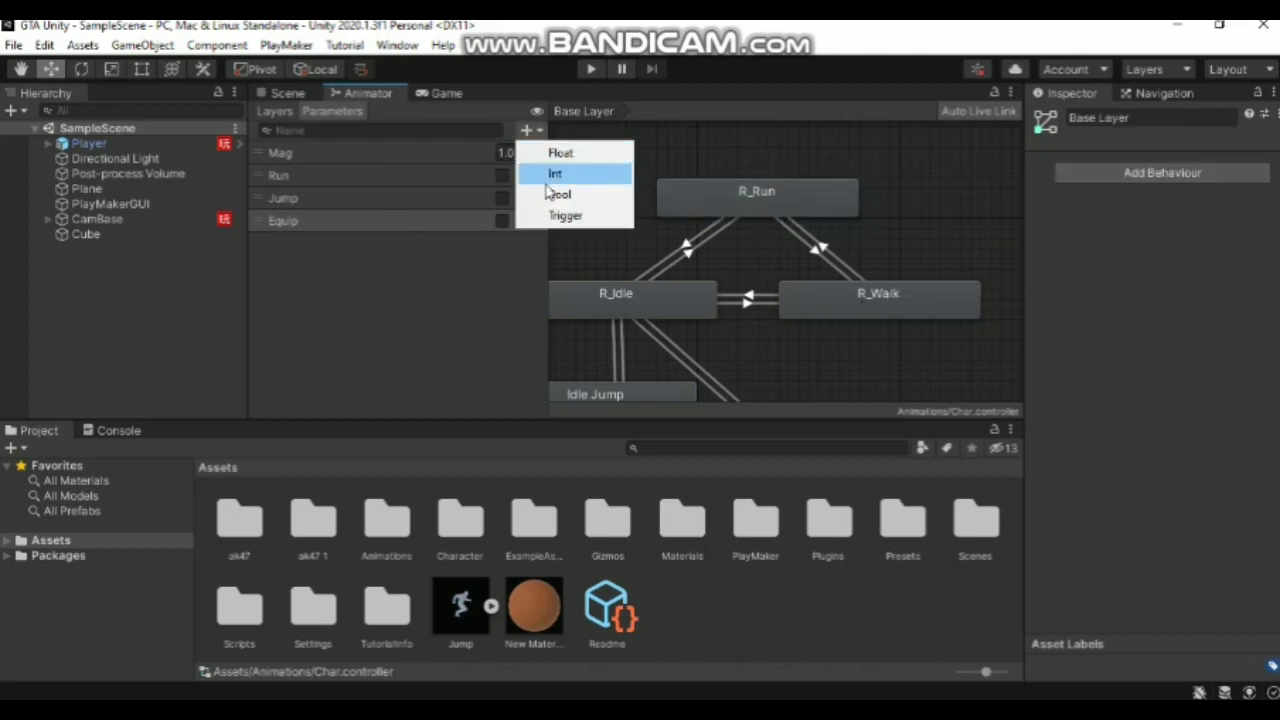
Add a condition to the R_Idle→R_Run transition, leaving its parameter on Mag
left_click(418, 277)
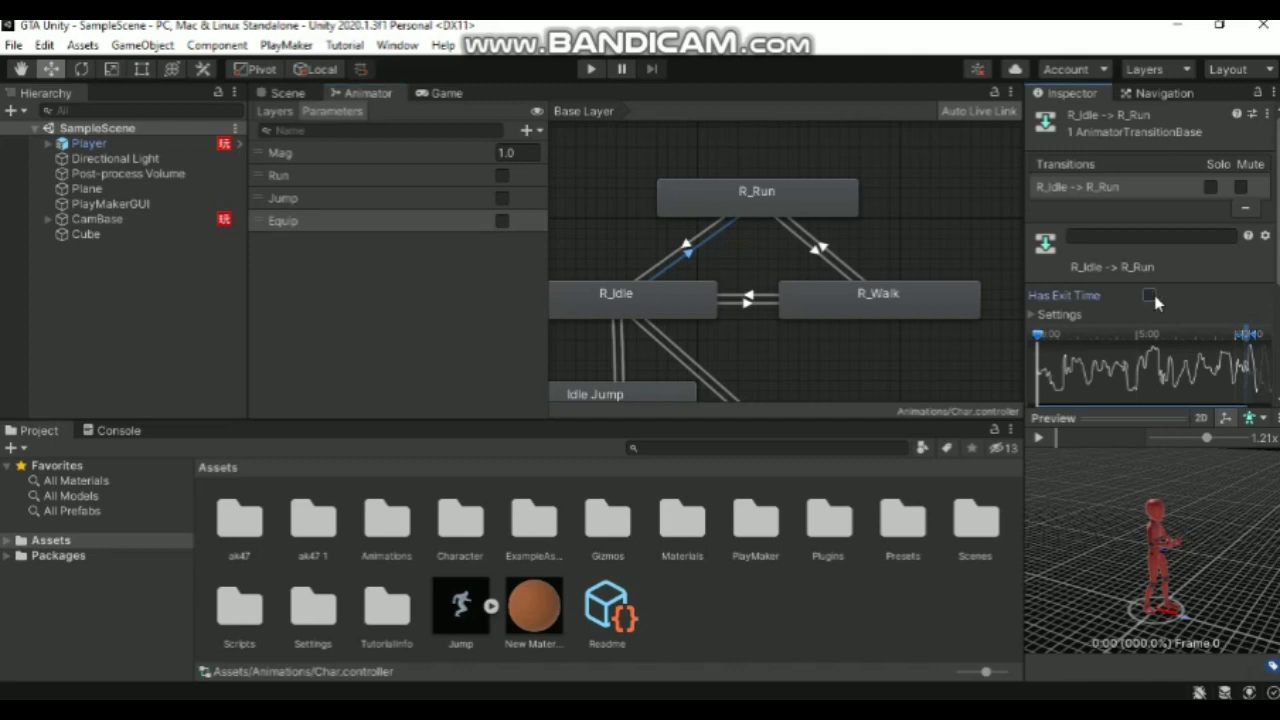
scroll(1216, 300, "down", 3)
left_click(1218, 365)
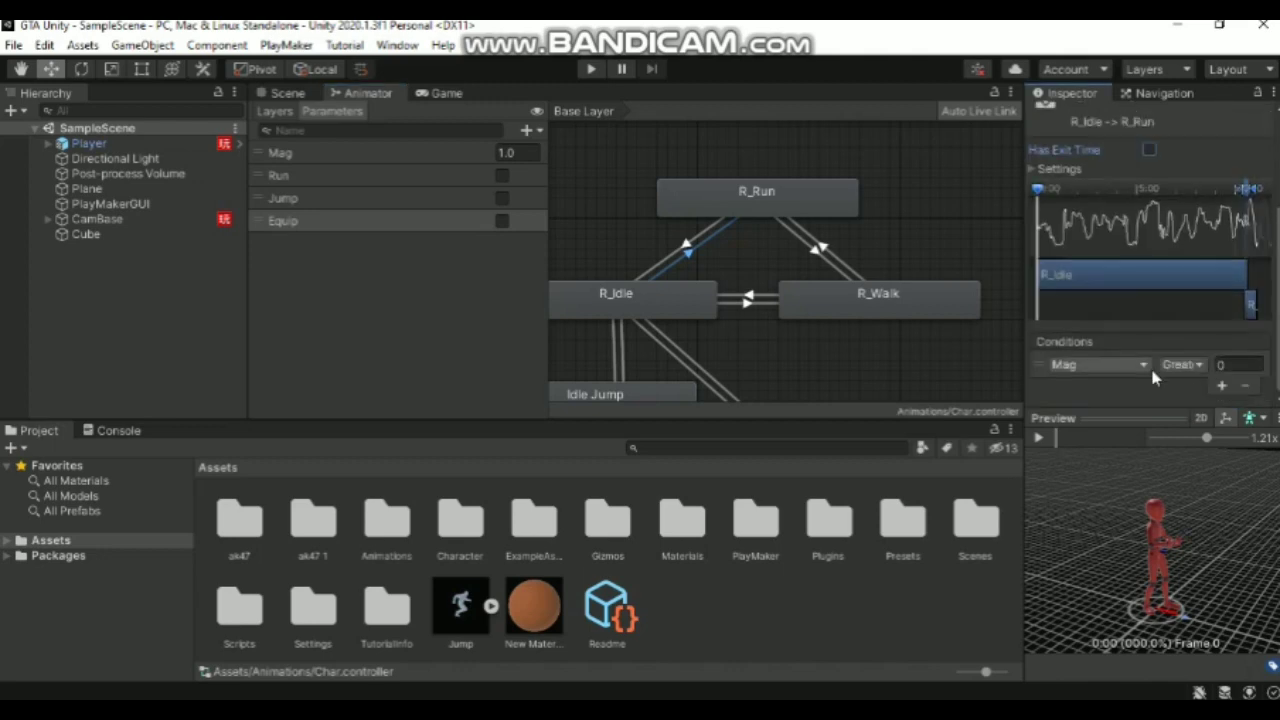
left_click(1126, 374)
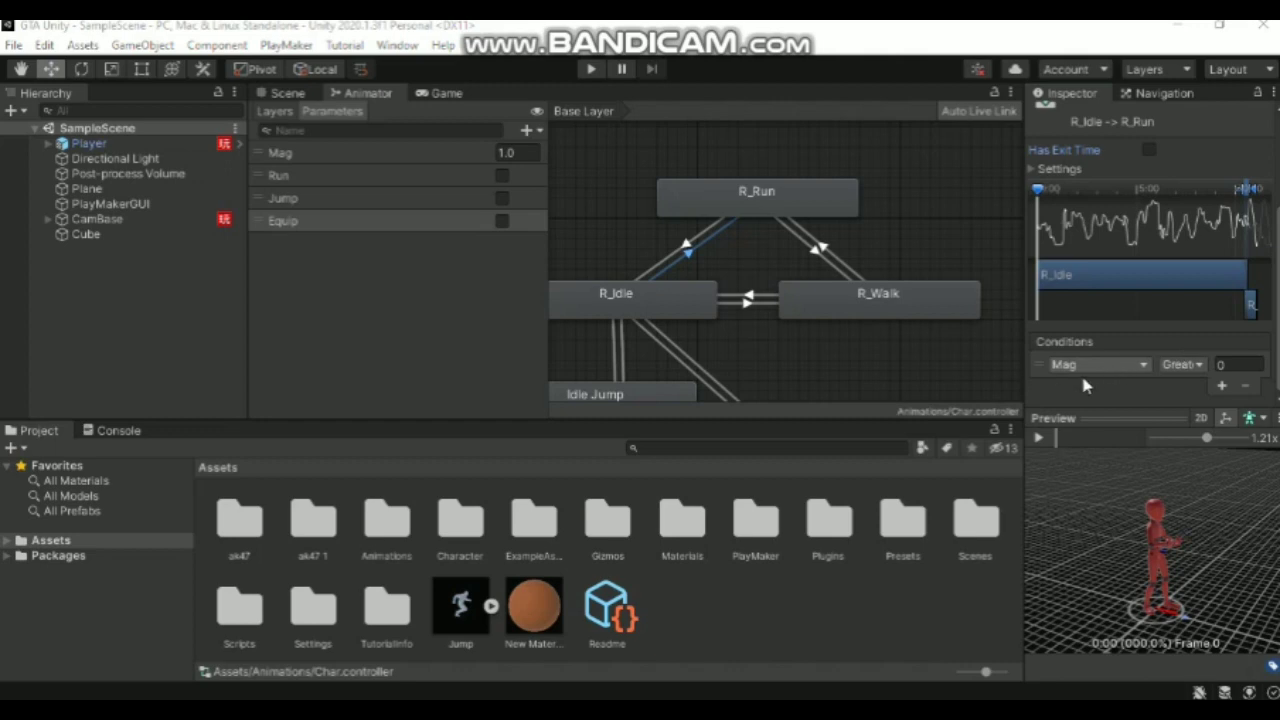
left_click(1085, 368)
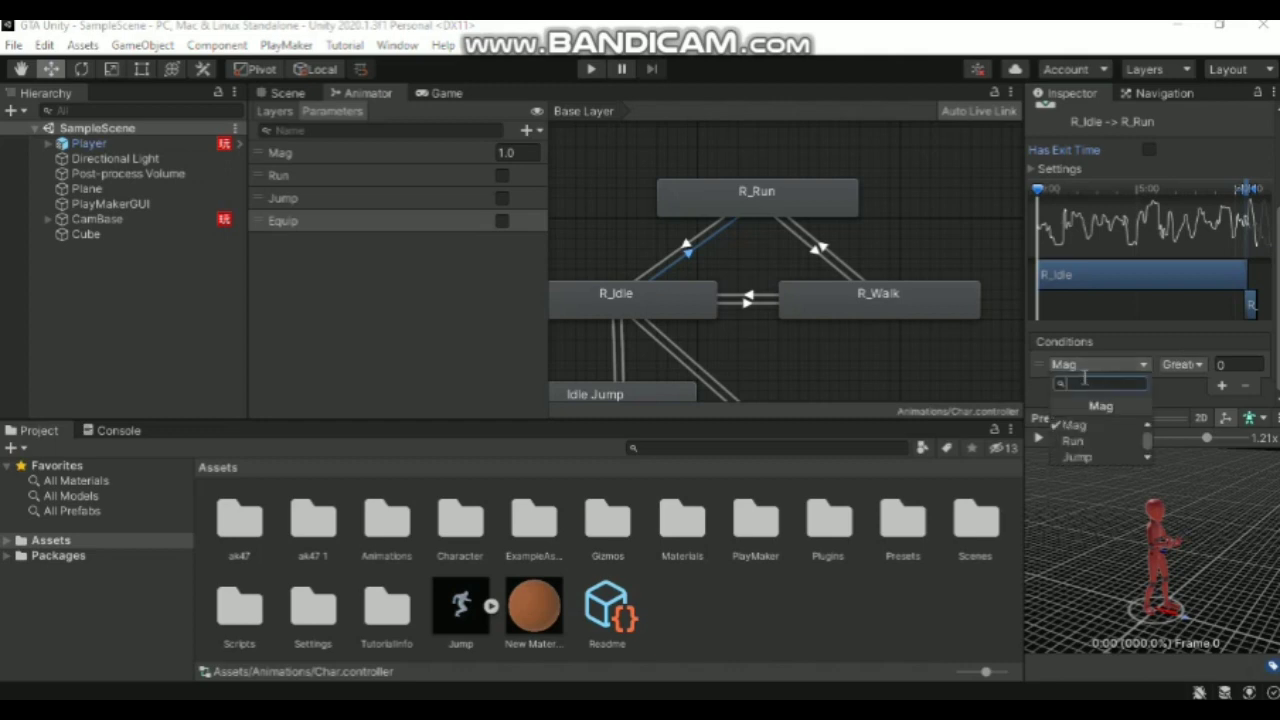
left_click(1088, 446)
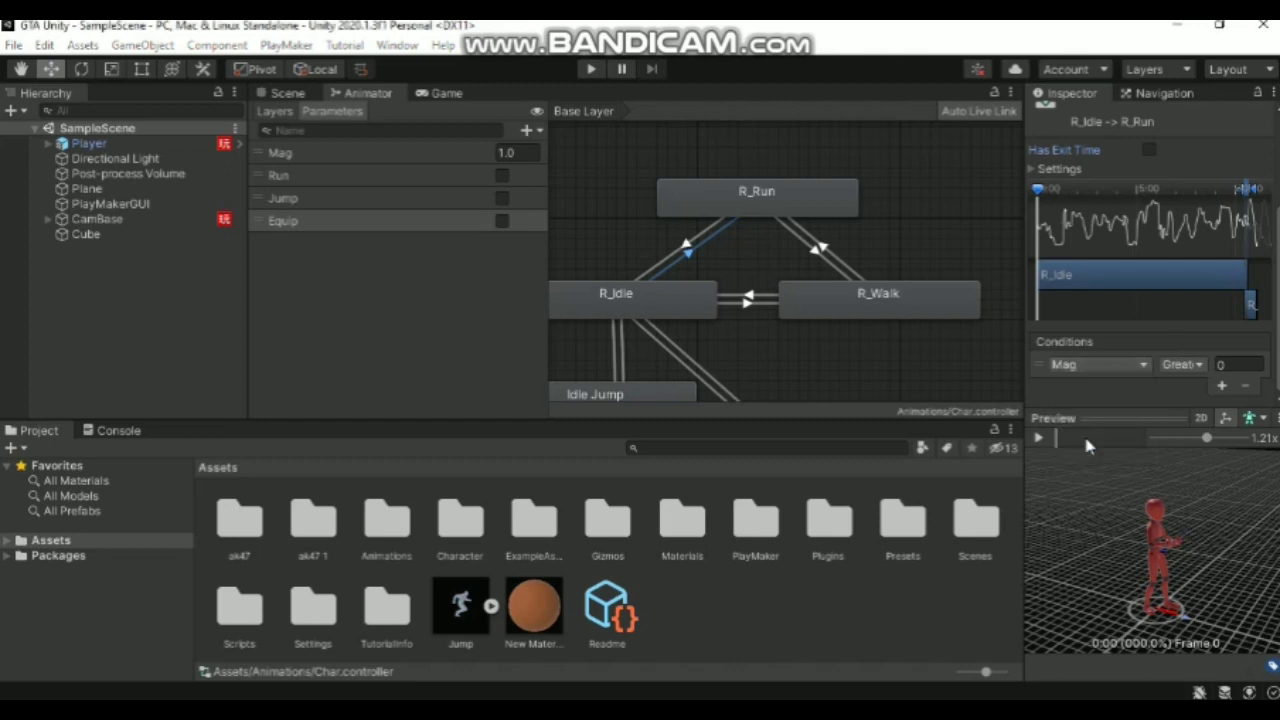
Make the R_Run→R_Idle transition skip exit time and require Run to be false
left_click(682, 250)
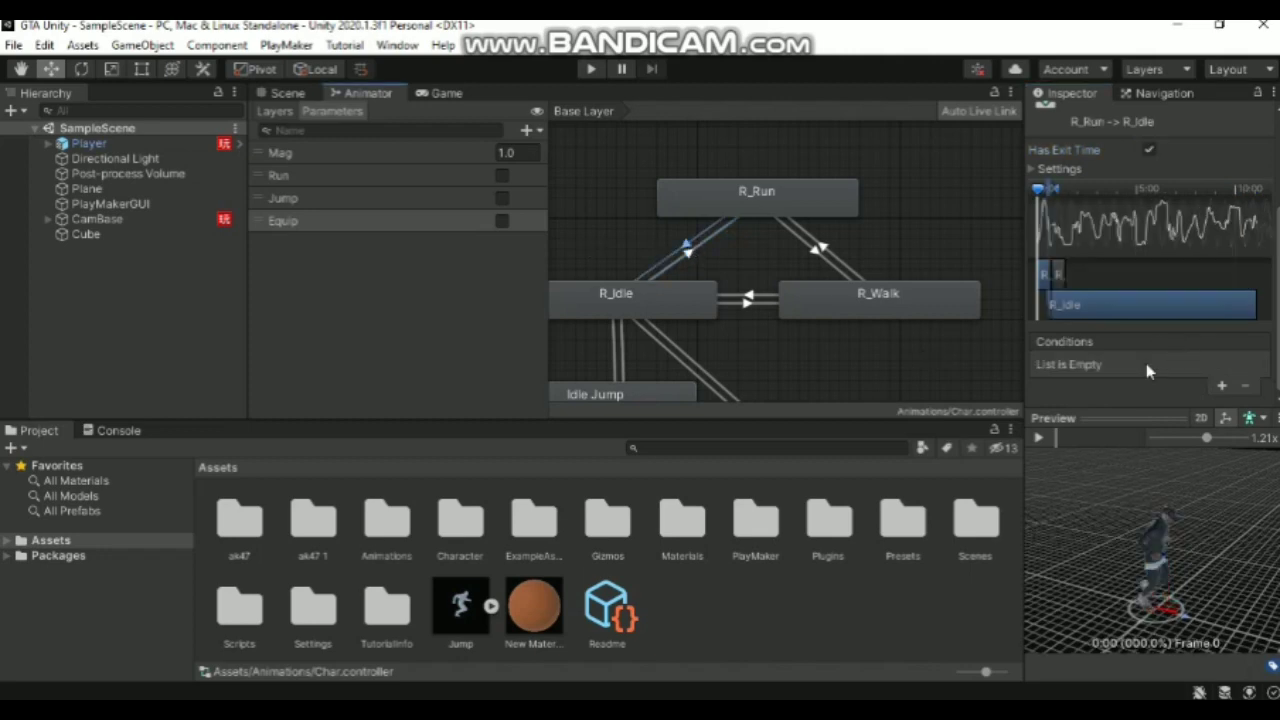
left_click(1149, 150)
left_click(1221, 385)
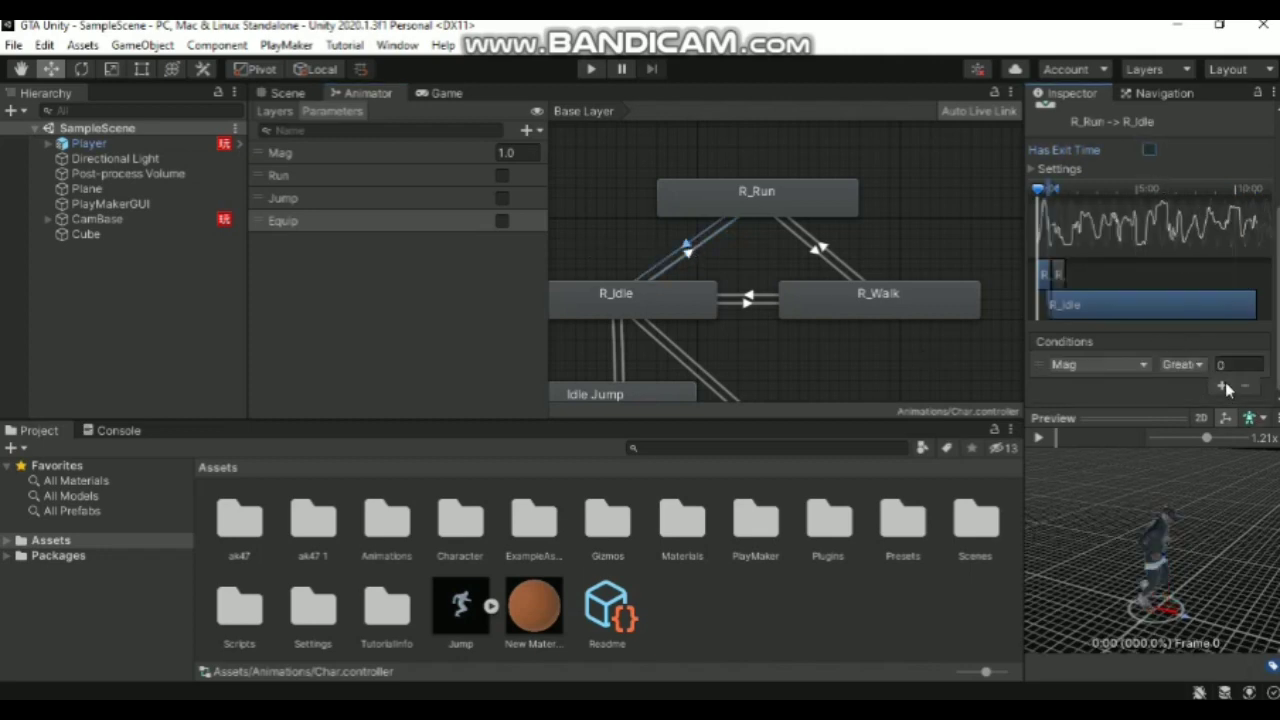
left_click(1137, 366)
left_click(1075, 436)
left_click(1200, 366)
left_click(1203, 405)
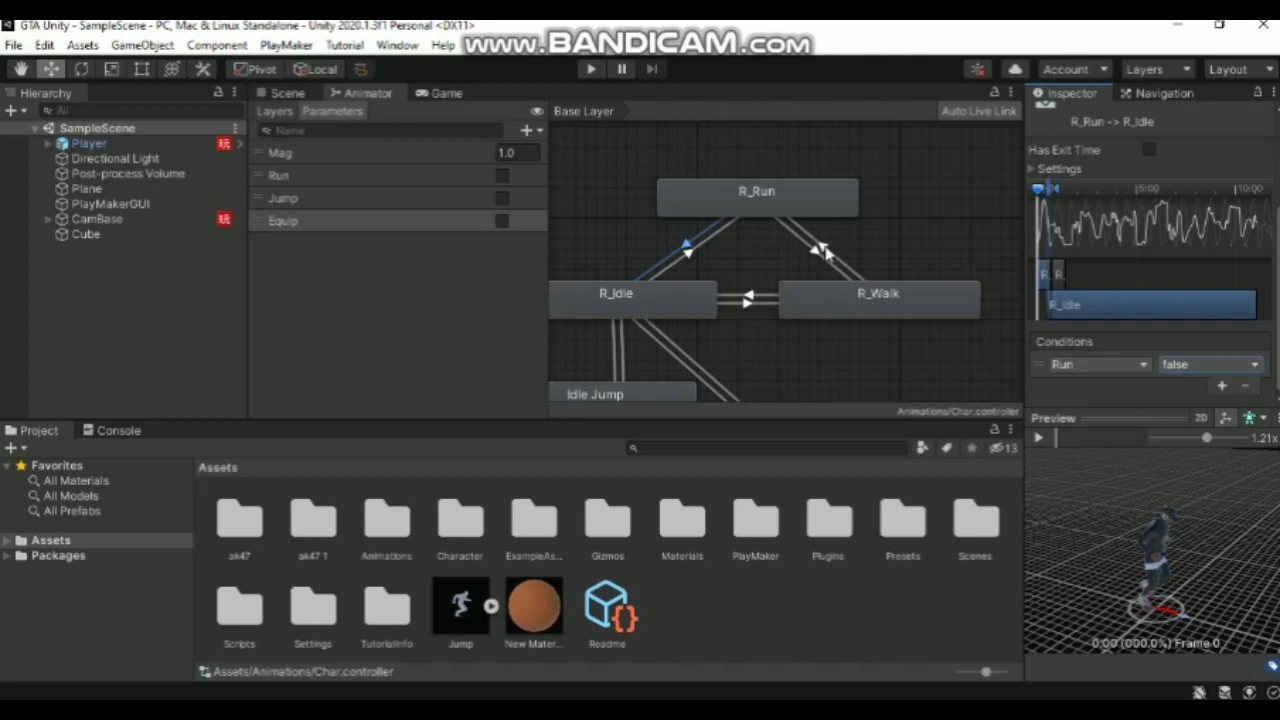
left_click(823, 252)
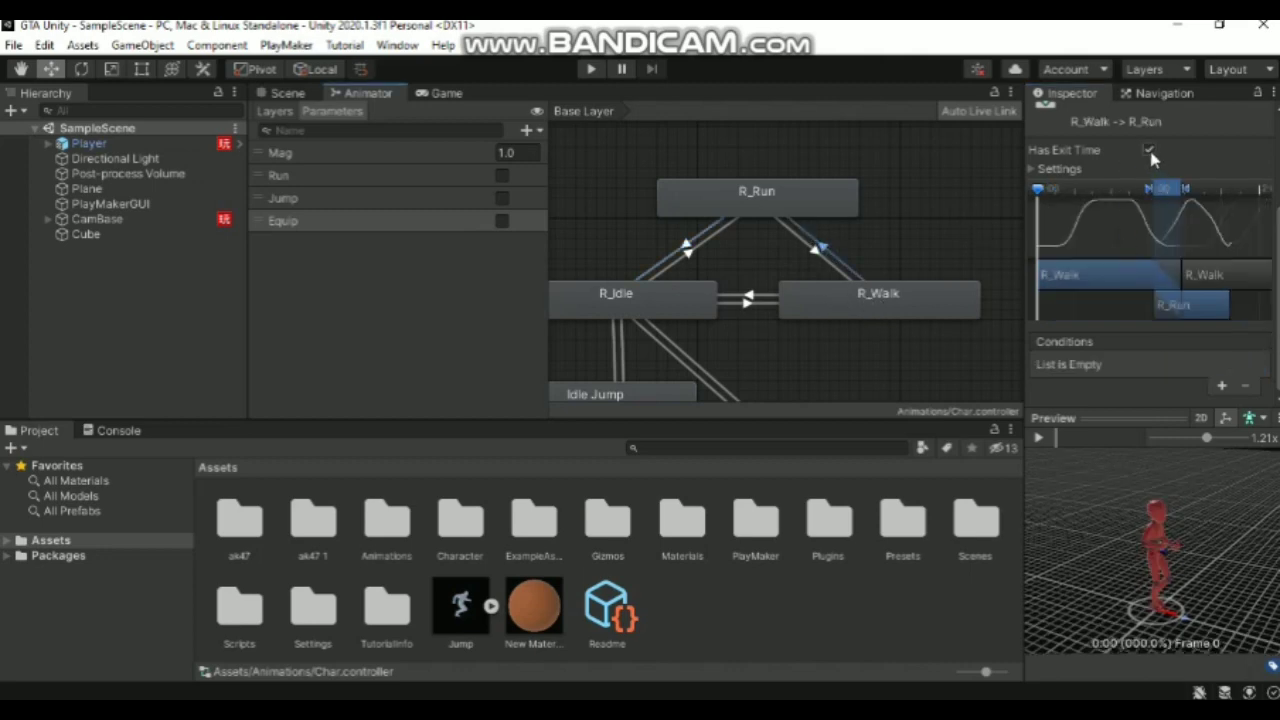
Give the R_Walk→R_Run transition conditions Mag Greater 0.1 and Run true
left_click(1222, 386)
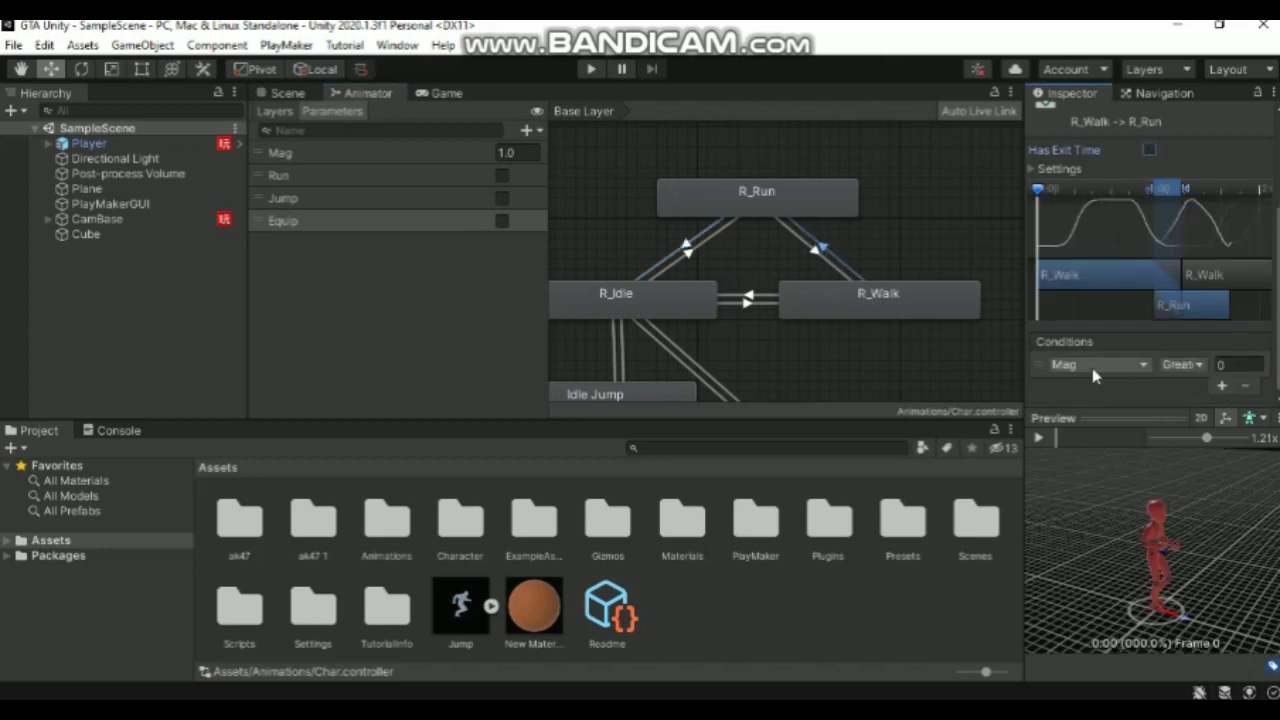
left_click(1228, 365)
type(".1")
left_click(1222, 386)
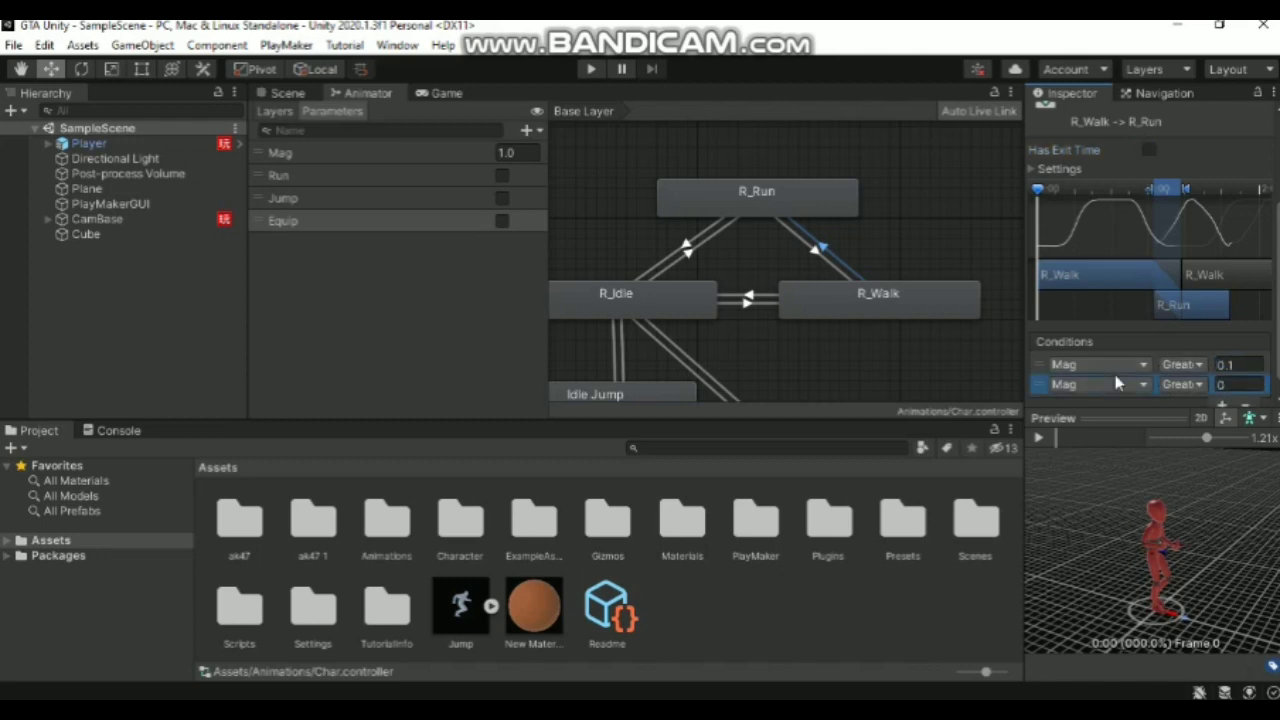
left_click(1118, 385)
left_click(1073, 461)
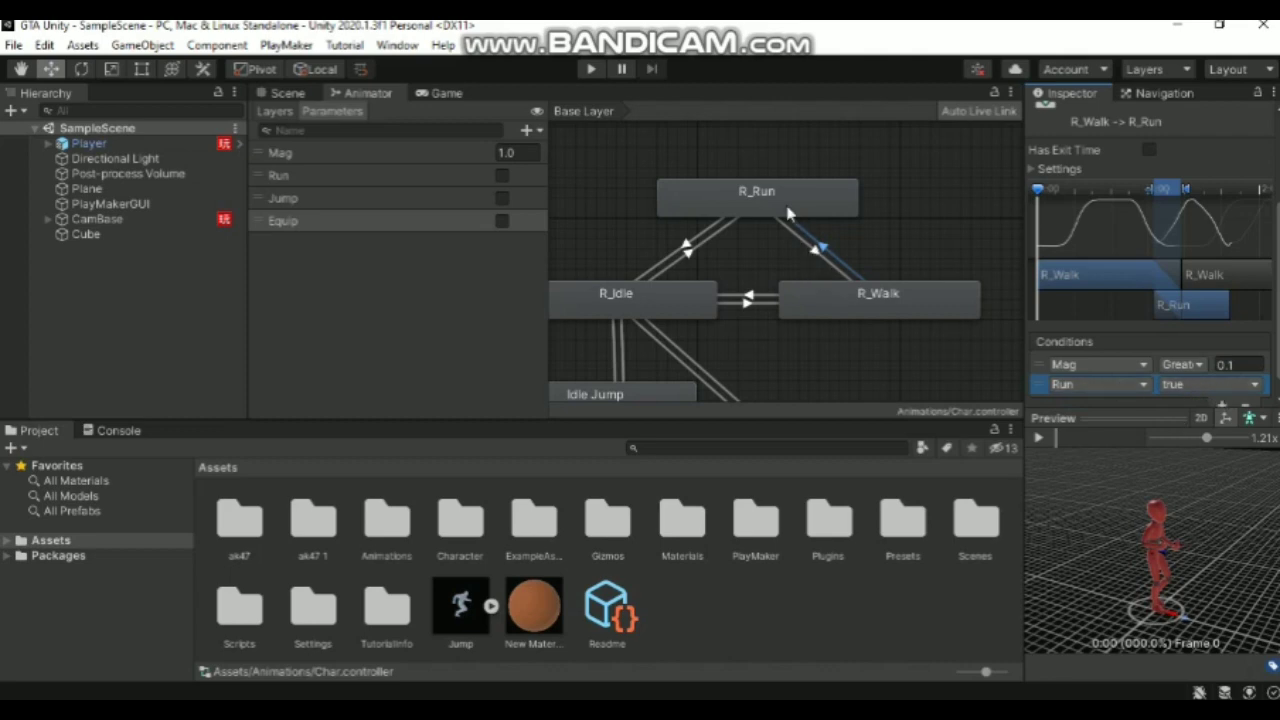
Make R_Run→R_Walk skip exit time with conditions Mag Greater 0.1 and Run false
left_click(818, 258)
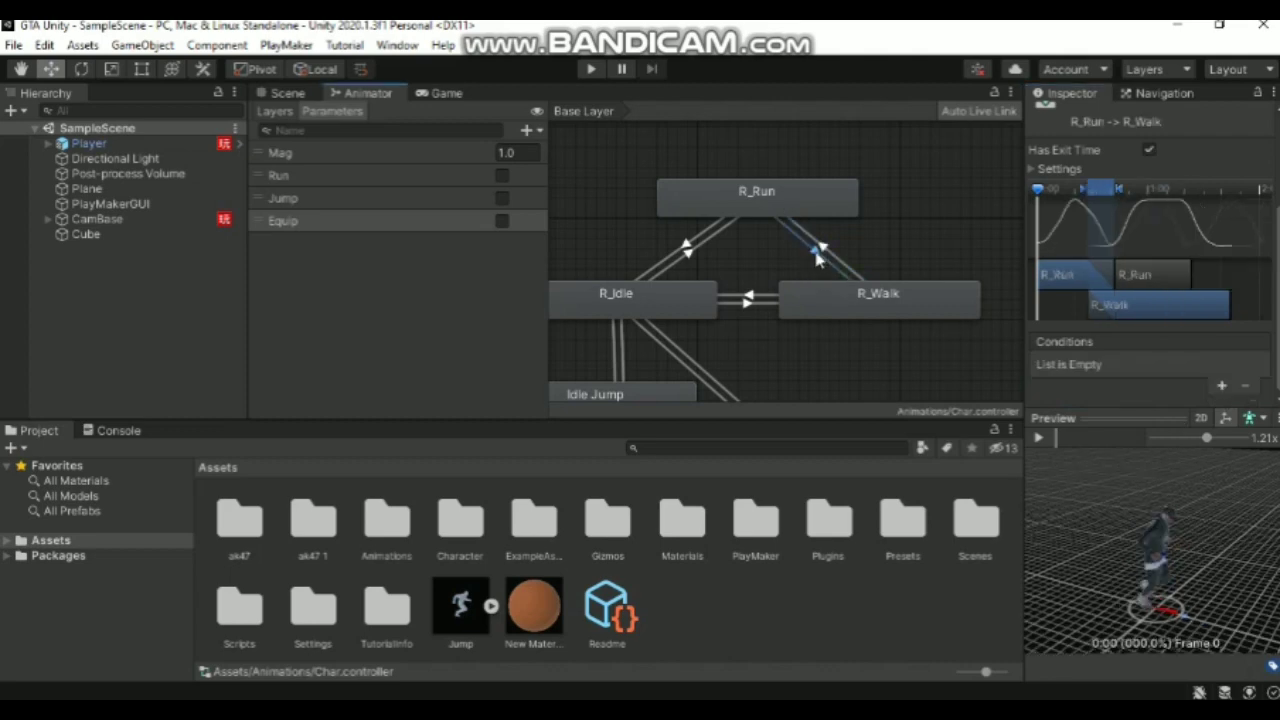
left_click(1149, 150)
left_click(1222, 386)
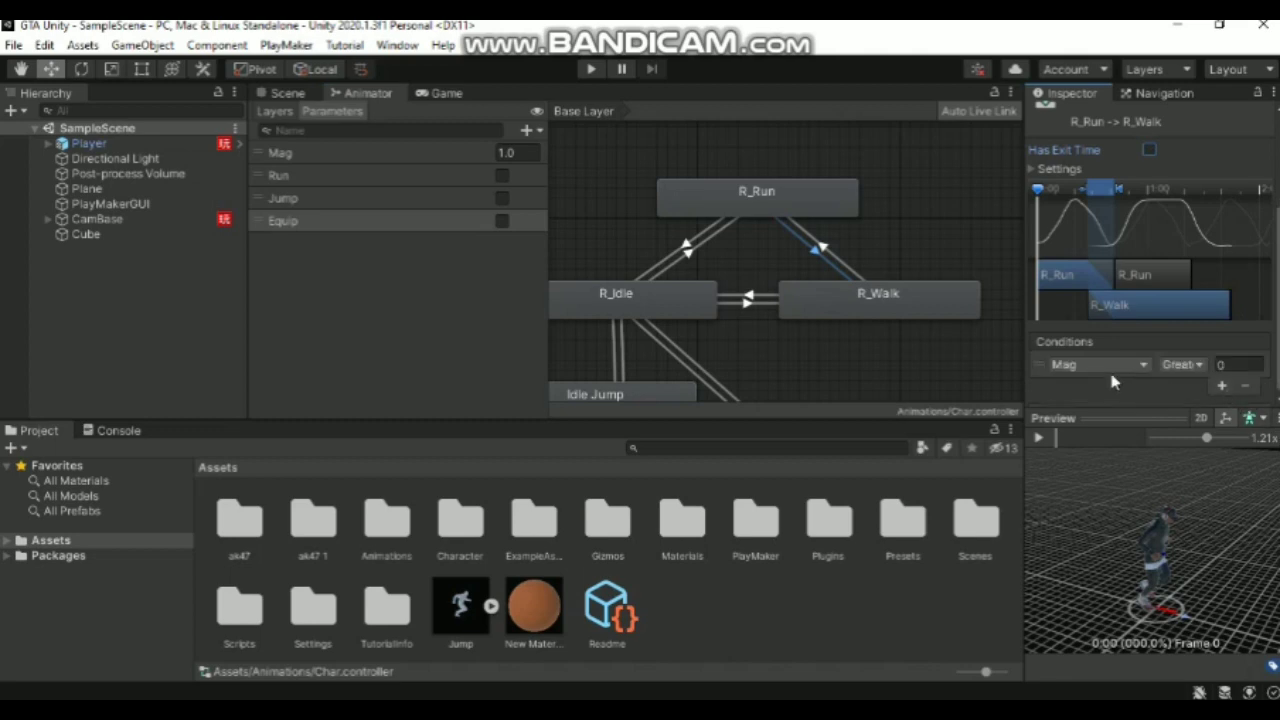
left_click(1226, 364)
type(".1")
left_click(1222, 386)
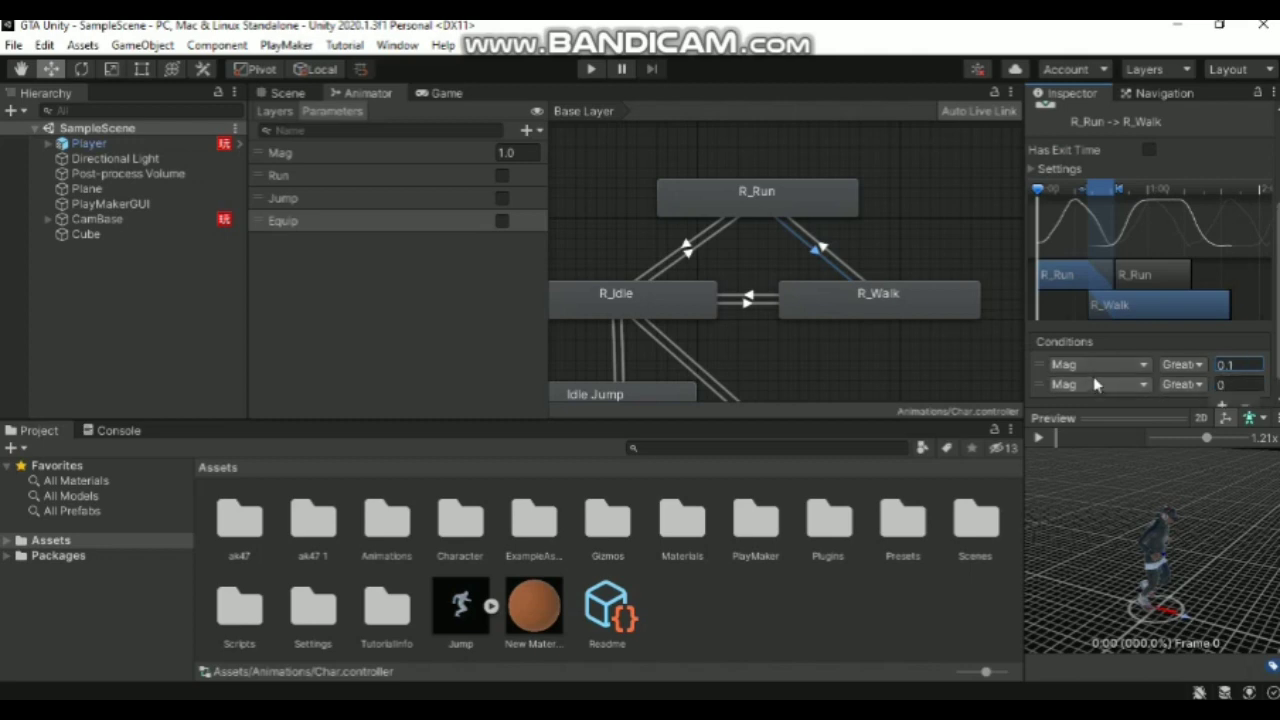
left_click(1104, 385)
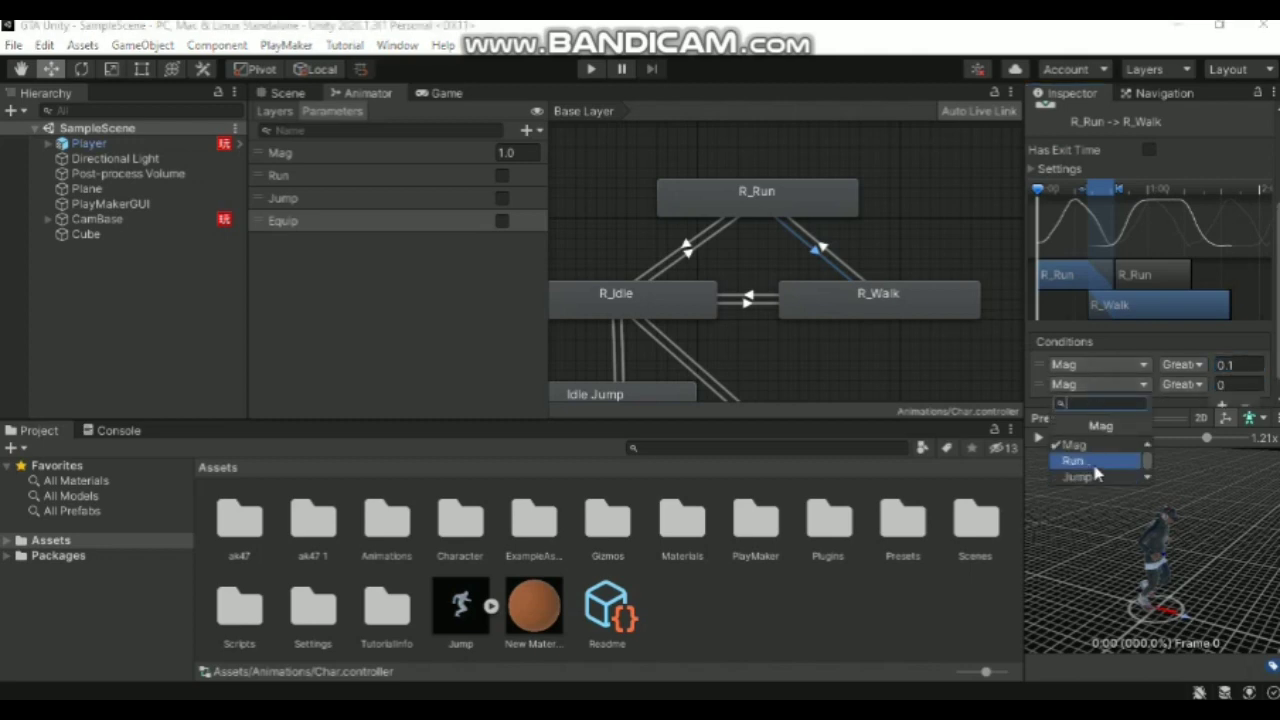
left_click(1080, 461)
left_click(1218, 386)
left_click(1172, 423)
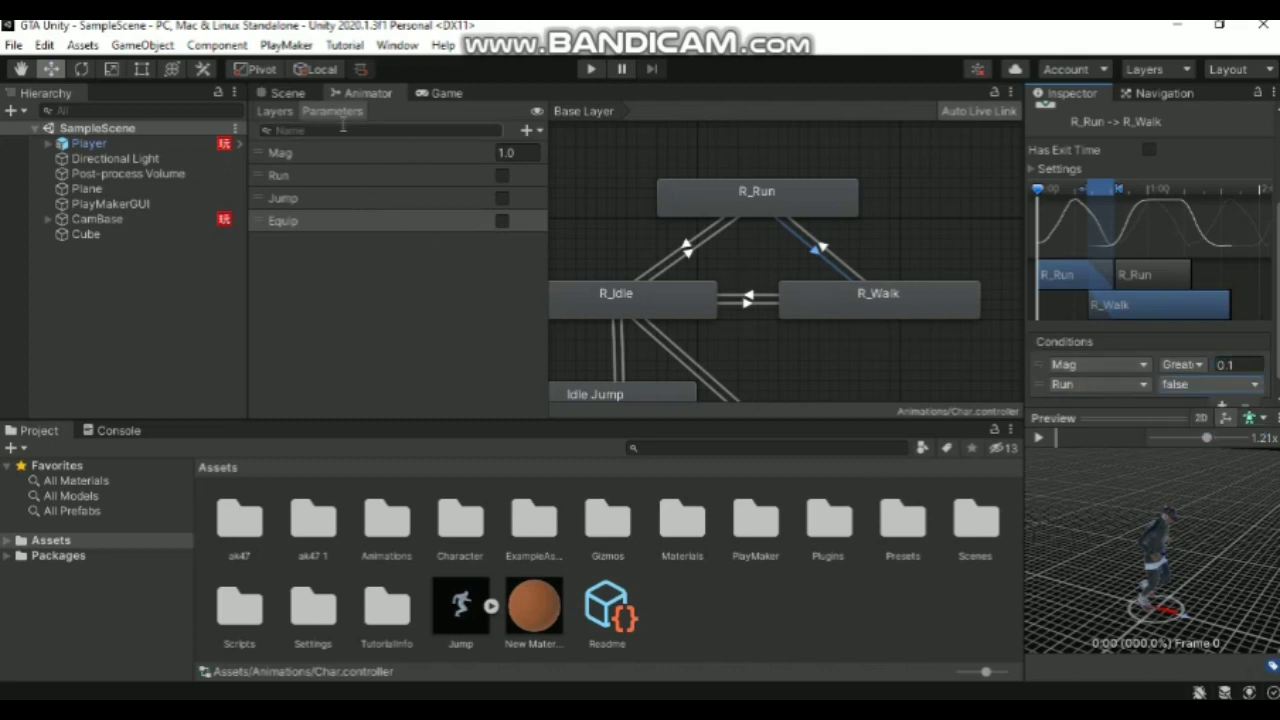
Open the Player's PlayMaker FSM for editing and dock it over the Animator area
left_click(104, 143)
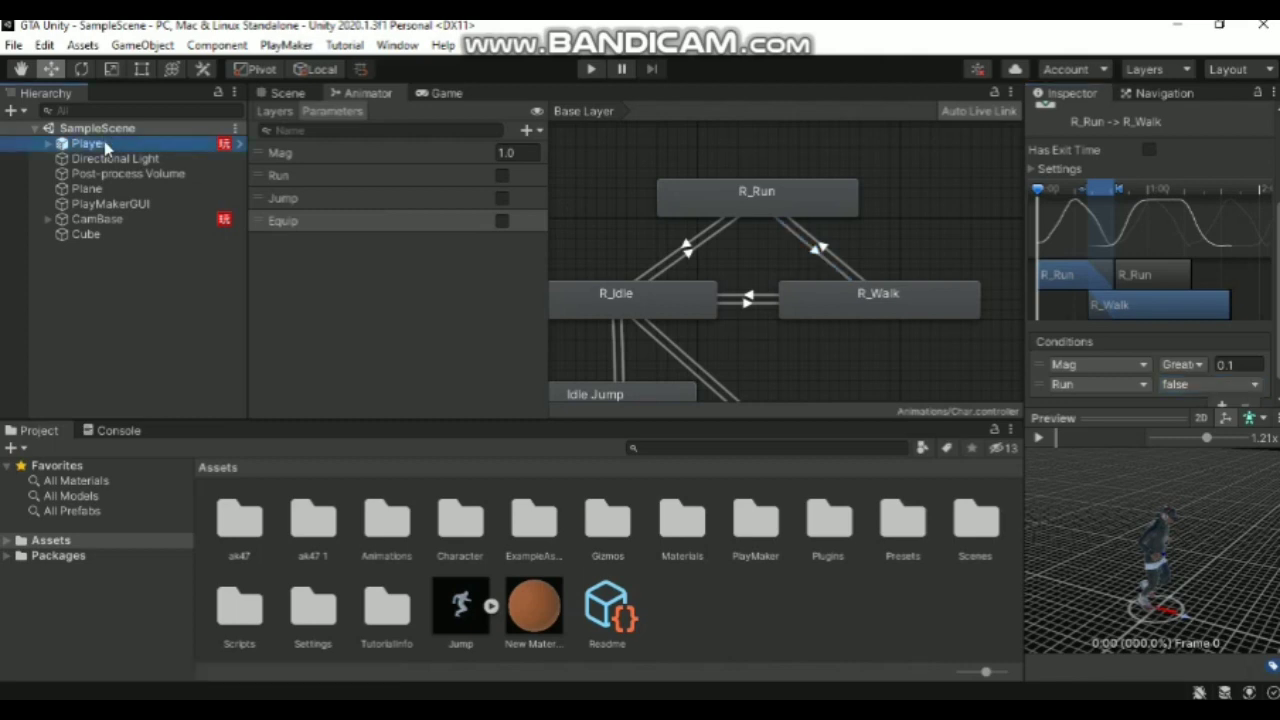
scroll(1245, 448, "down", 2)
left_click(1246, 442)
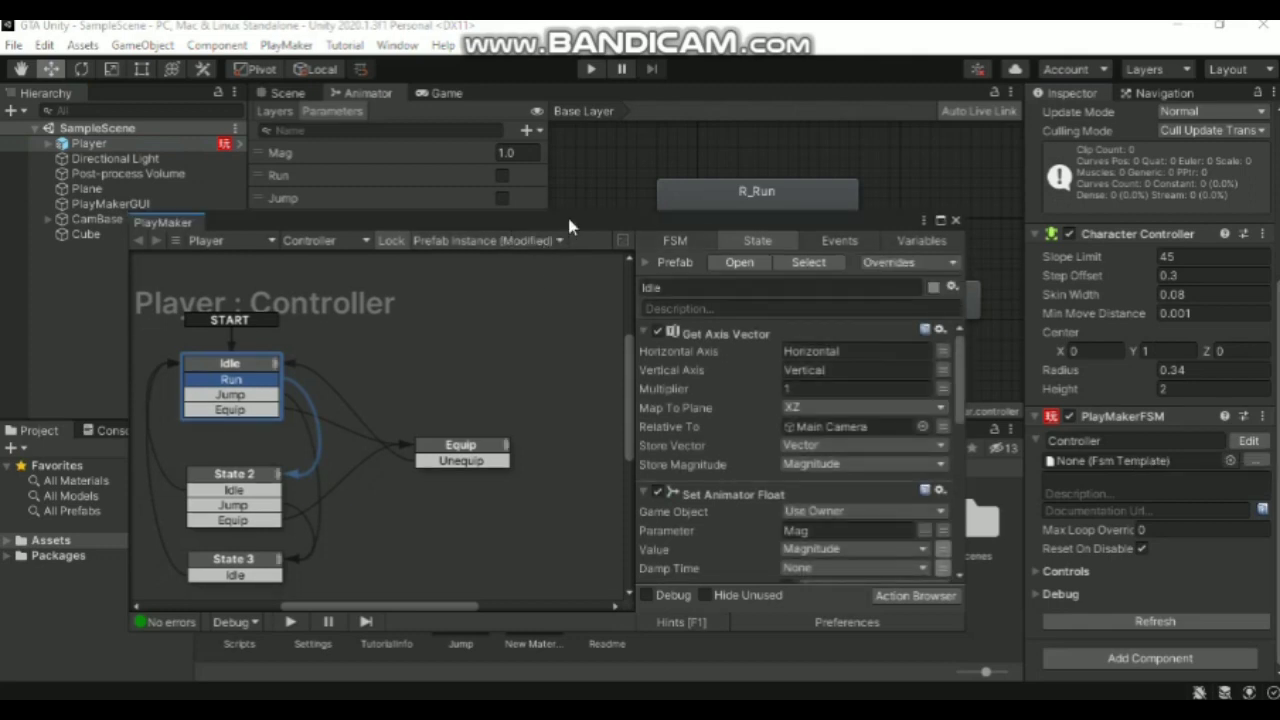
left_click_drag(567, 222, 590, 138)
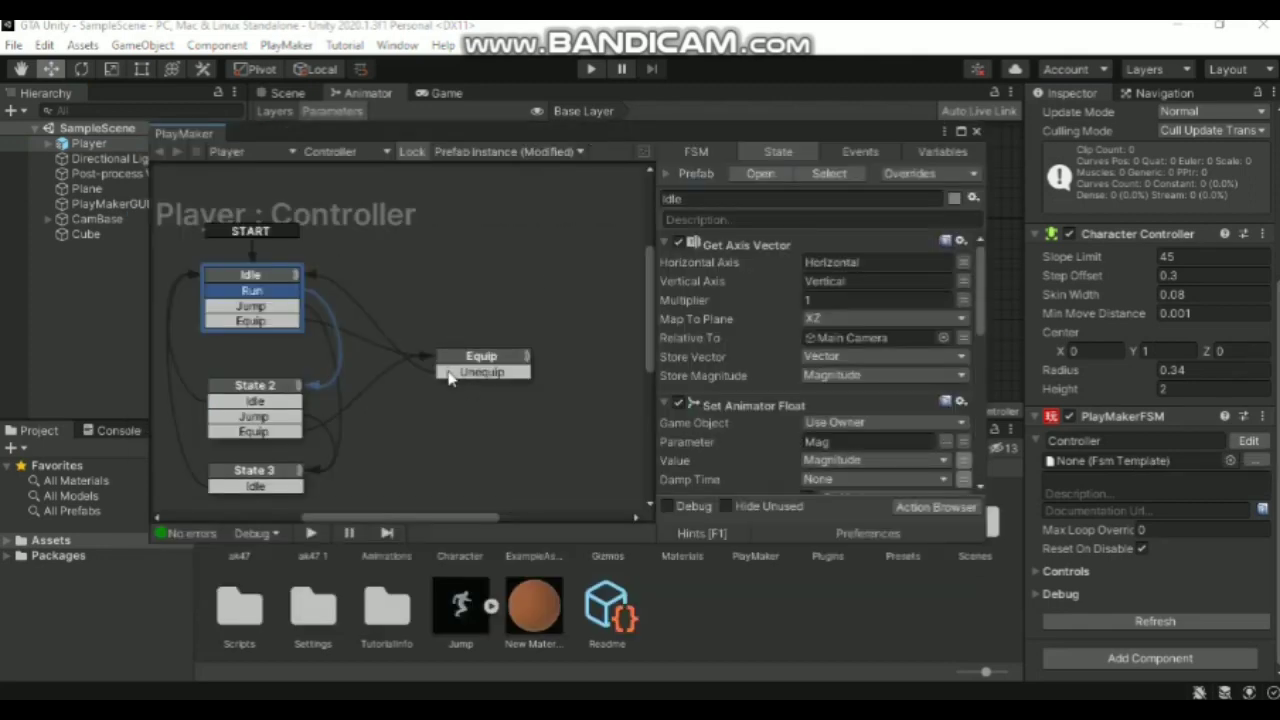
Select the Equip state and collapse all six of its actions
left_click(482, 372)
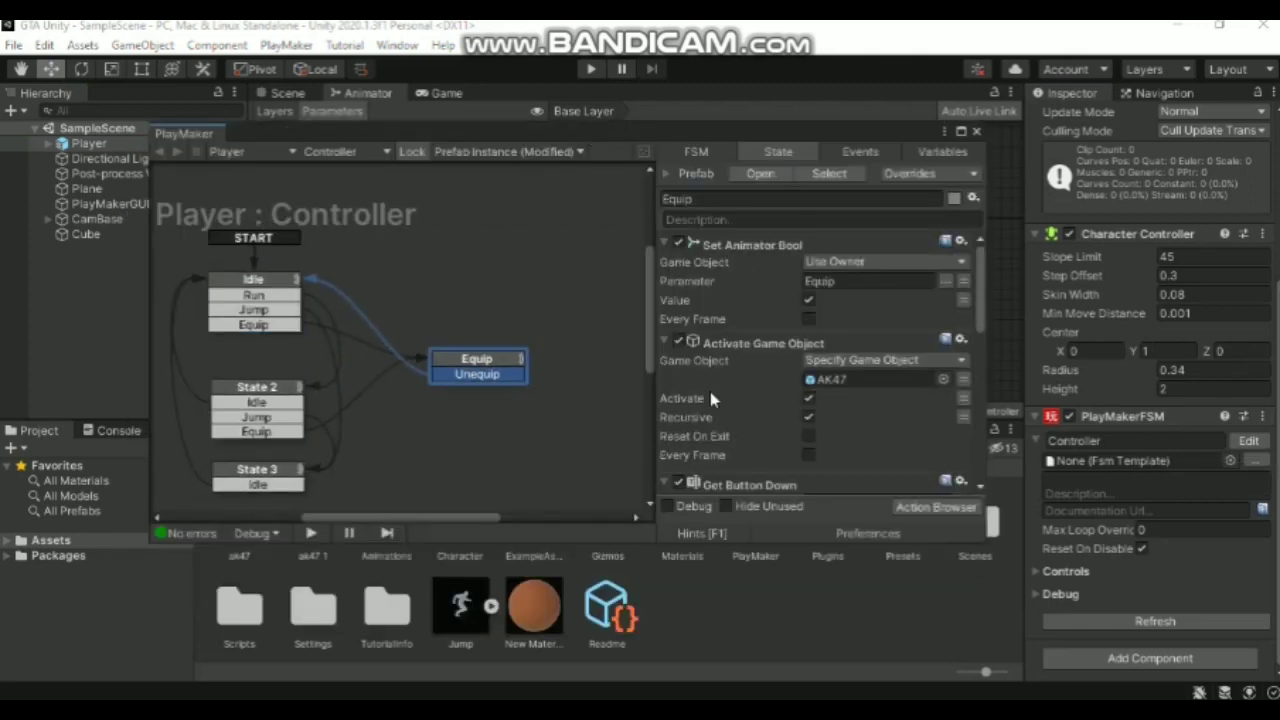
scroll(710, 391, "down", 5)
scroll(847, 372, "down", 5)
scroll(847, 372, "down", 3)
scroll(850, 385, "up", 10)
left_click(663, 243)
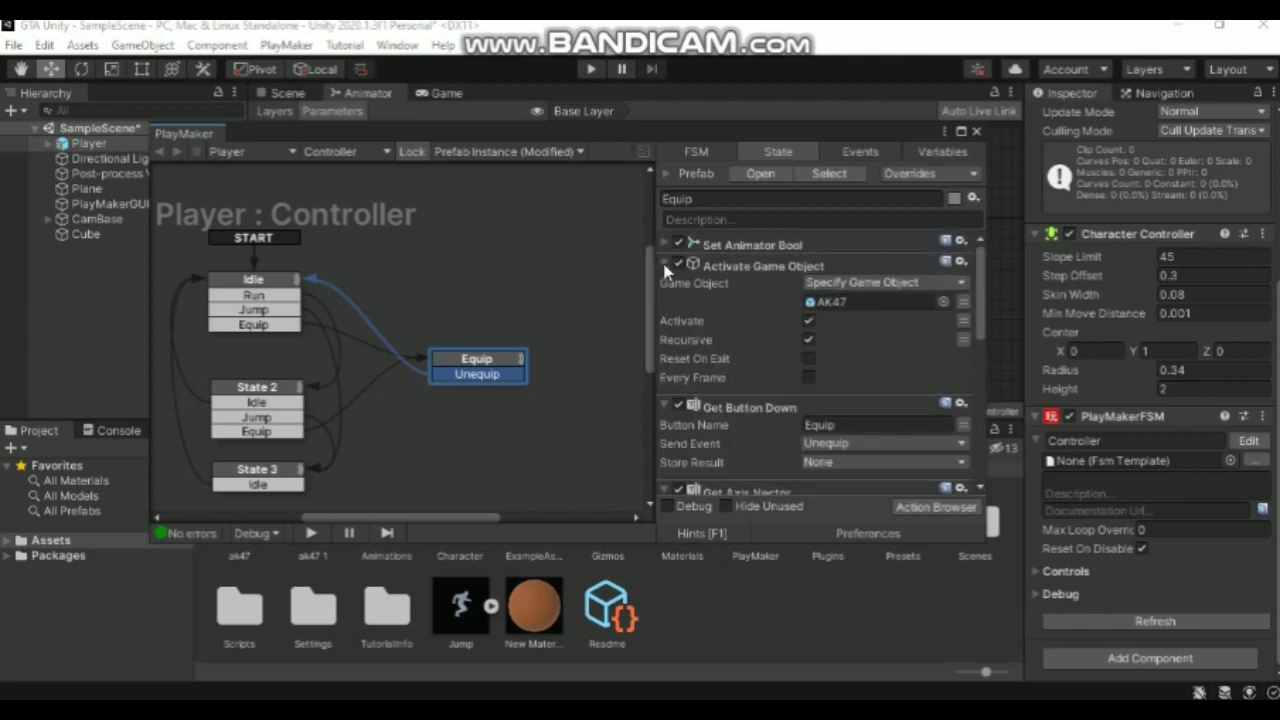
left_click(665, 265)
left_click(663, 285)
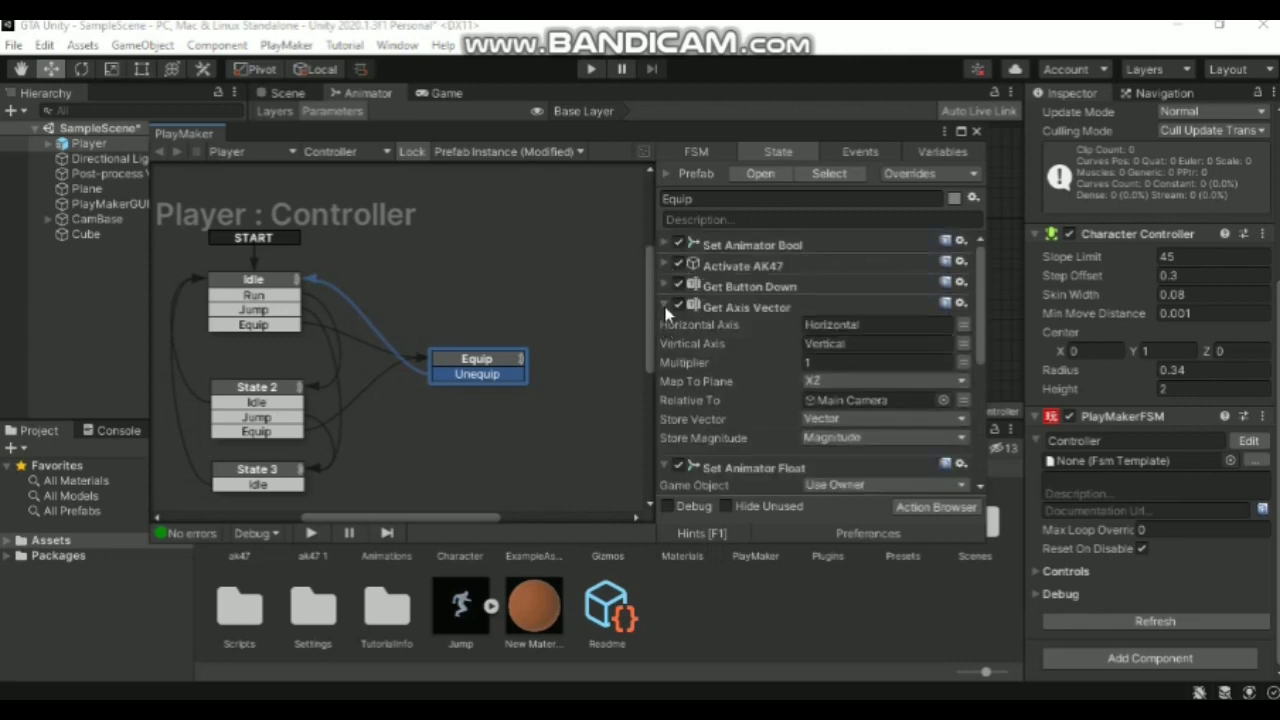
left_click(665, 307)
left_click(665, 328)
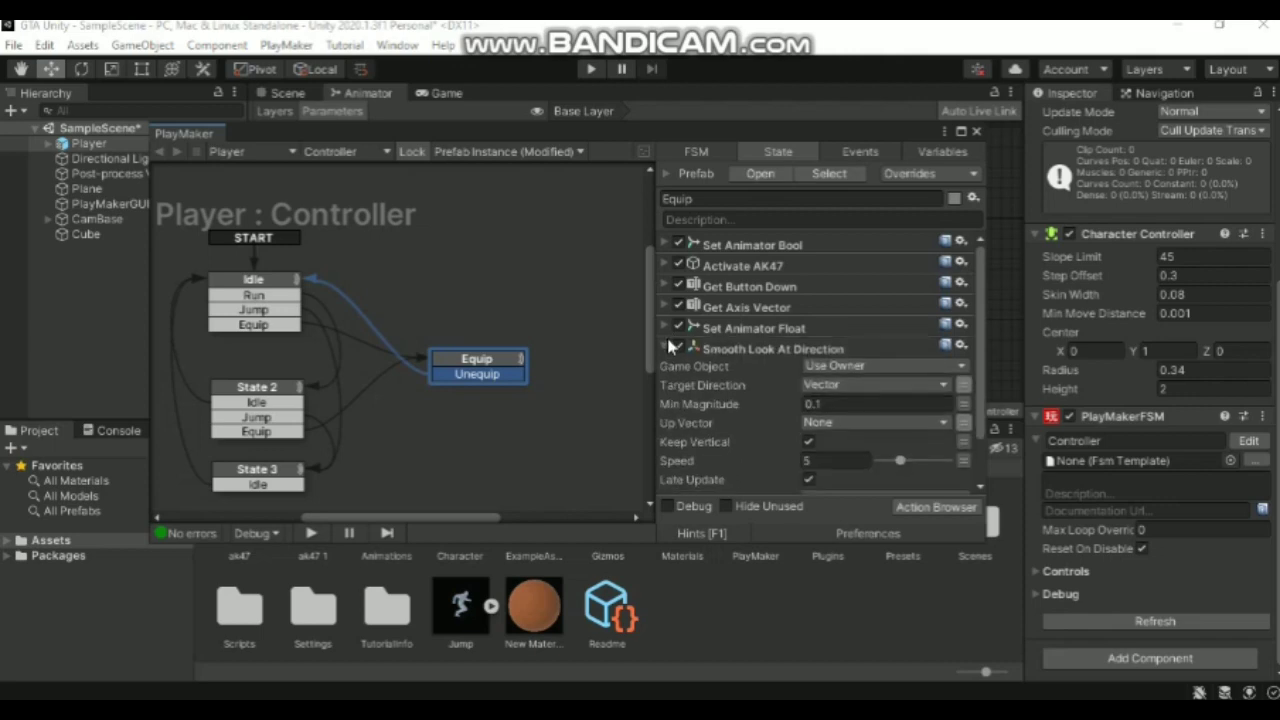
left_click(665, 348)
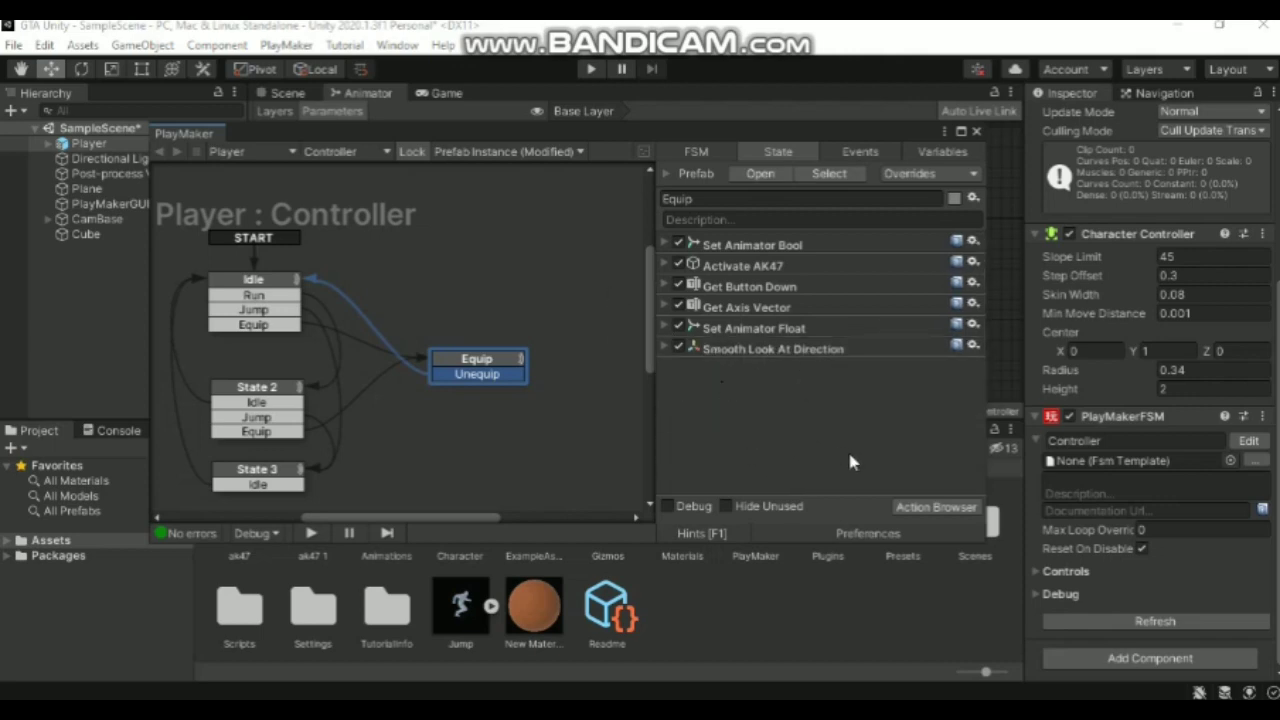
left_click(935, 506)
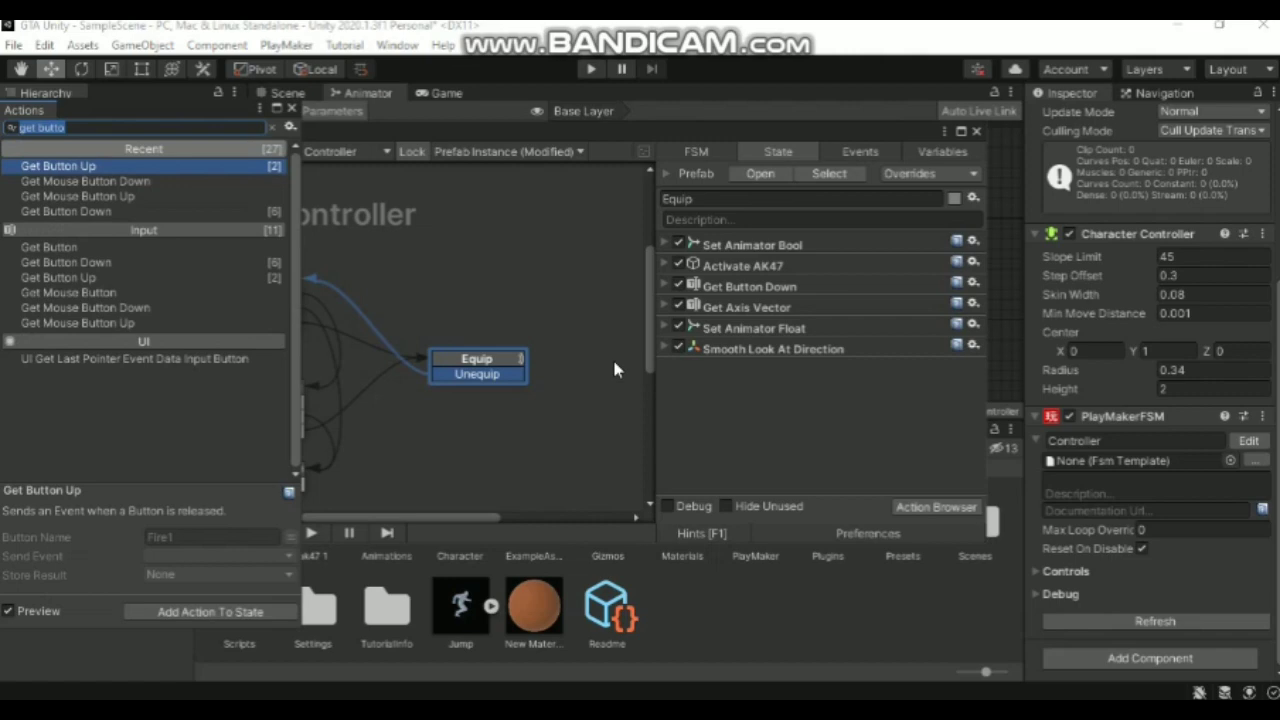
Add a Get Button Down action to the Equip state, unpacking the prefab
type("ge")
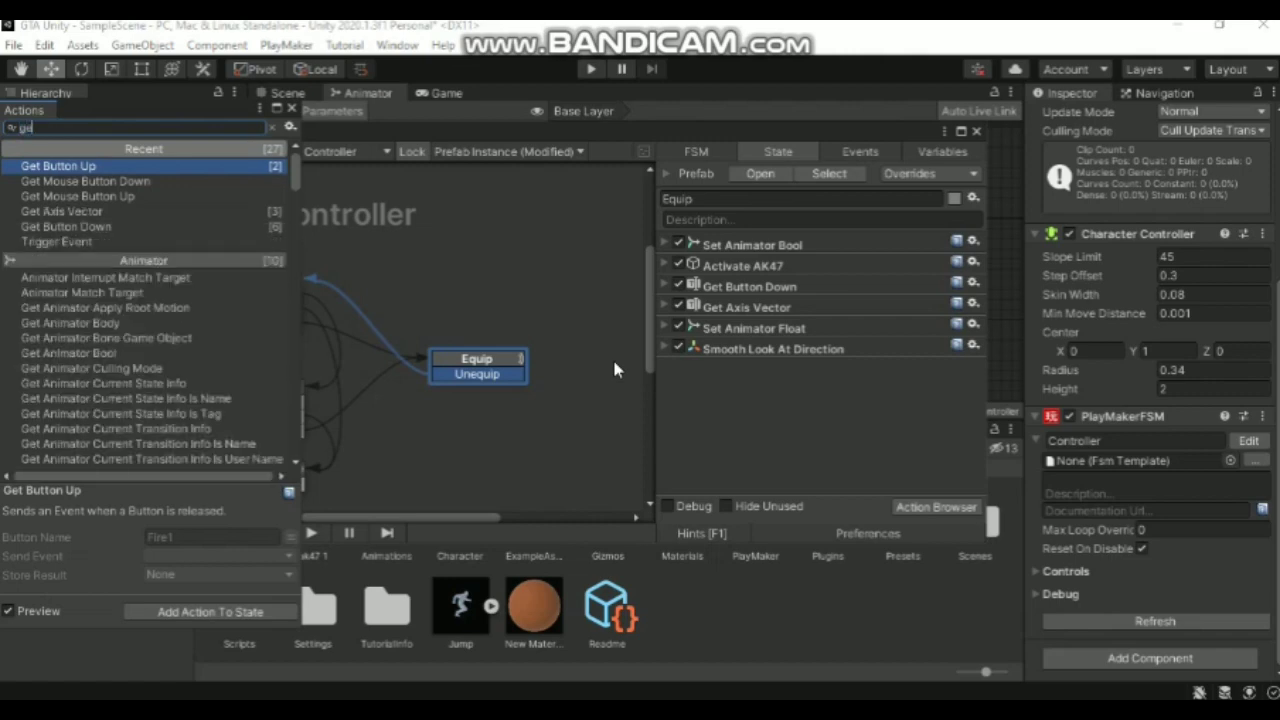
type("t")
key("Down")
key("Down")
key("Down")
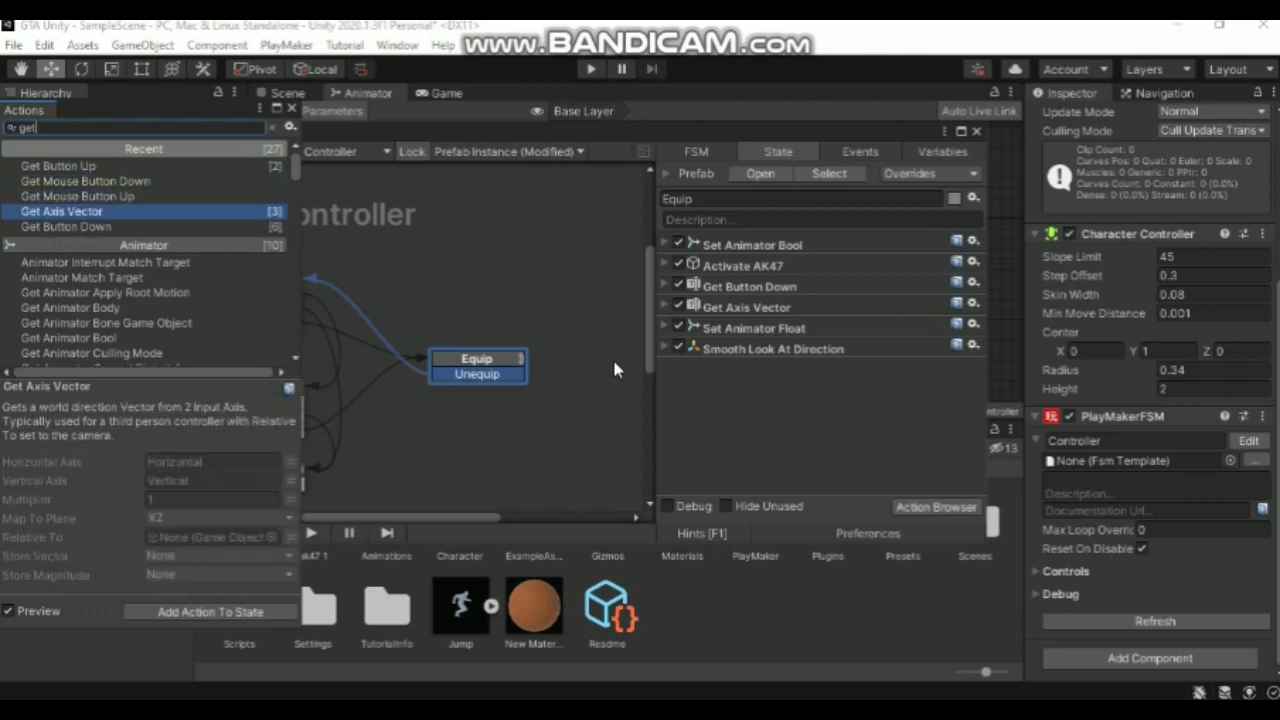
key("Down")
key("Return")
left_click(690, 405)
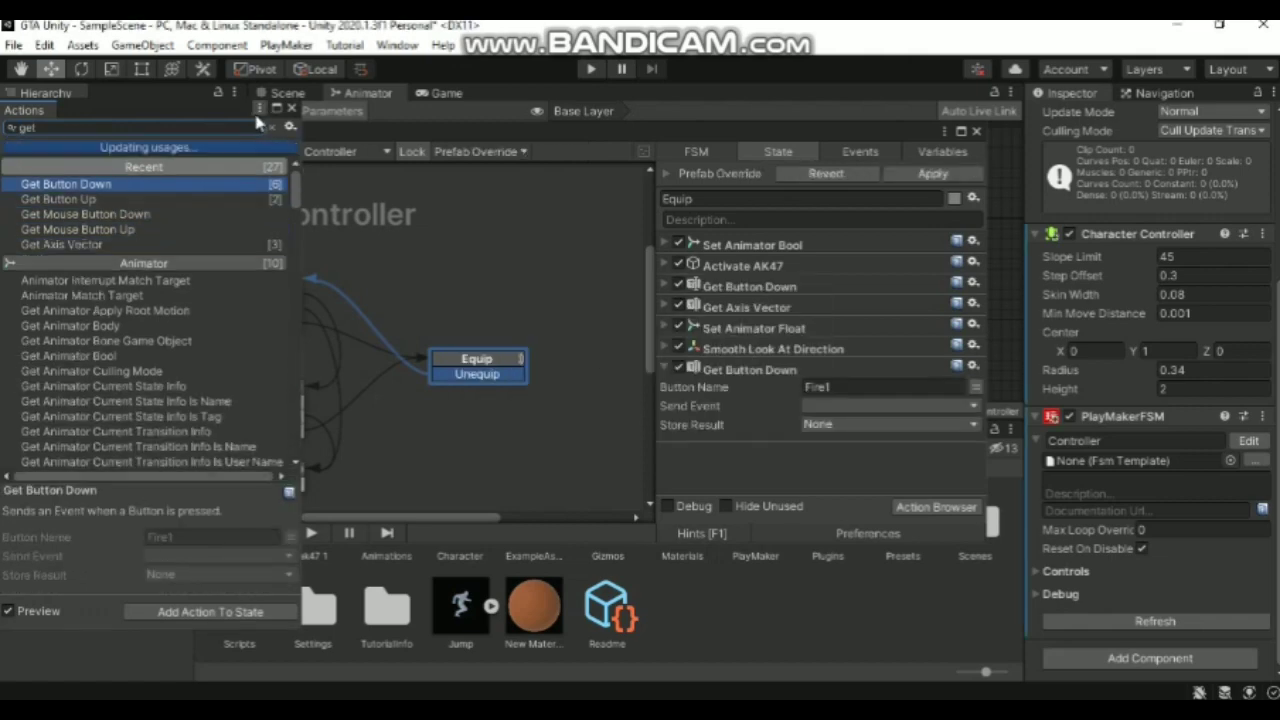
left_click(292, 111)
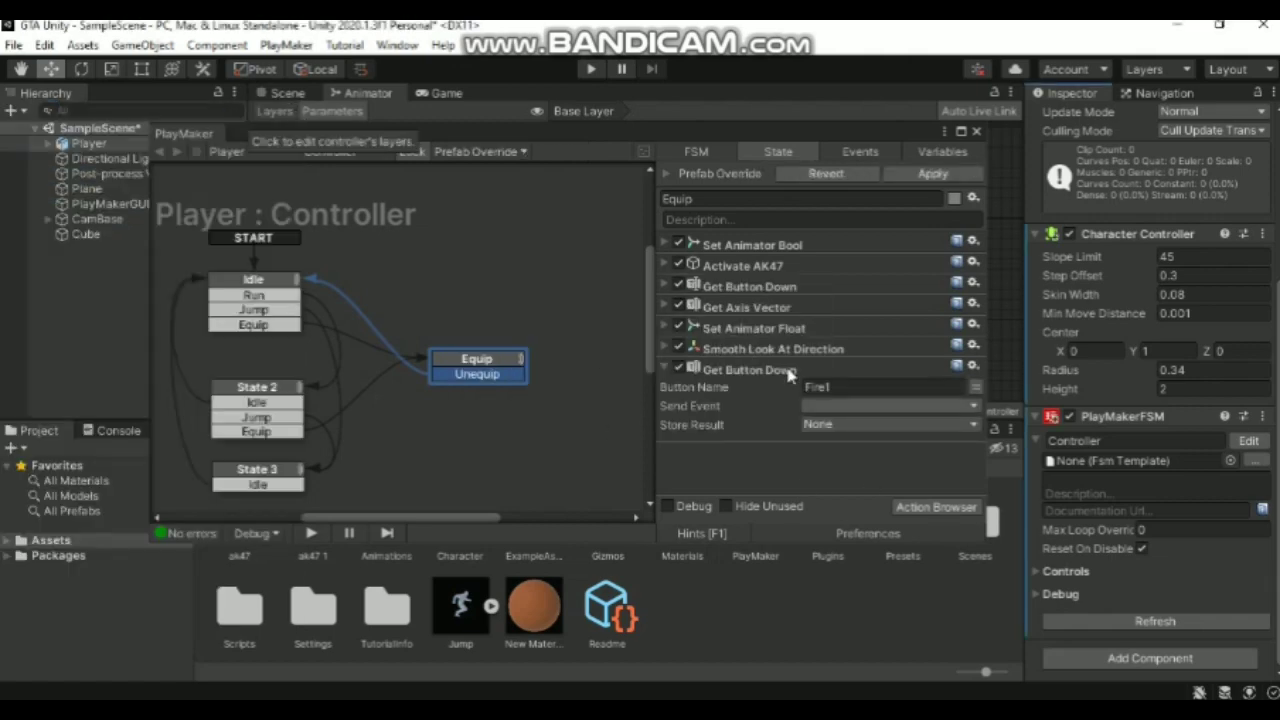
Set the action's button name to Fire3 and have it send a new R_Run event
left_click(851, 386)
left_click(851, 386)
type("3")
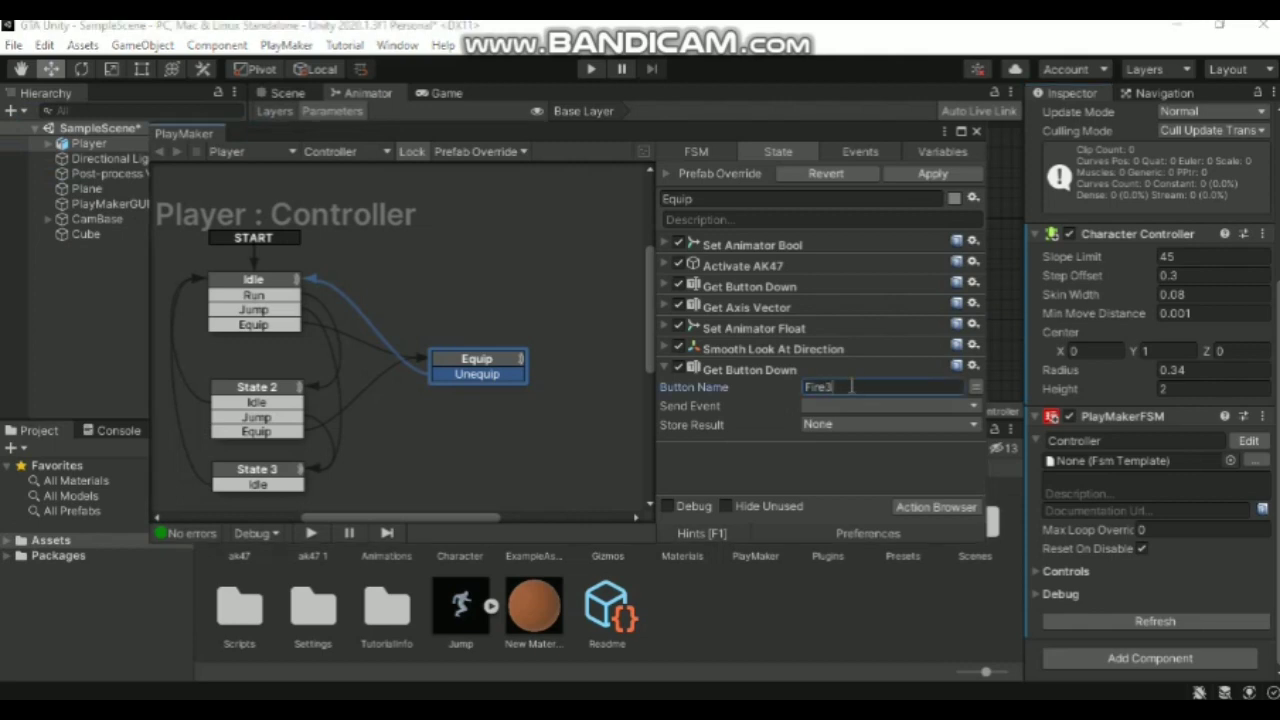
left_click(851, 409)
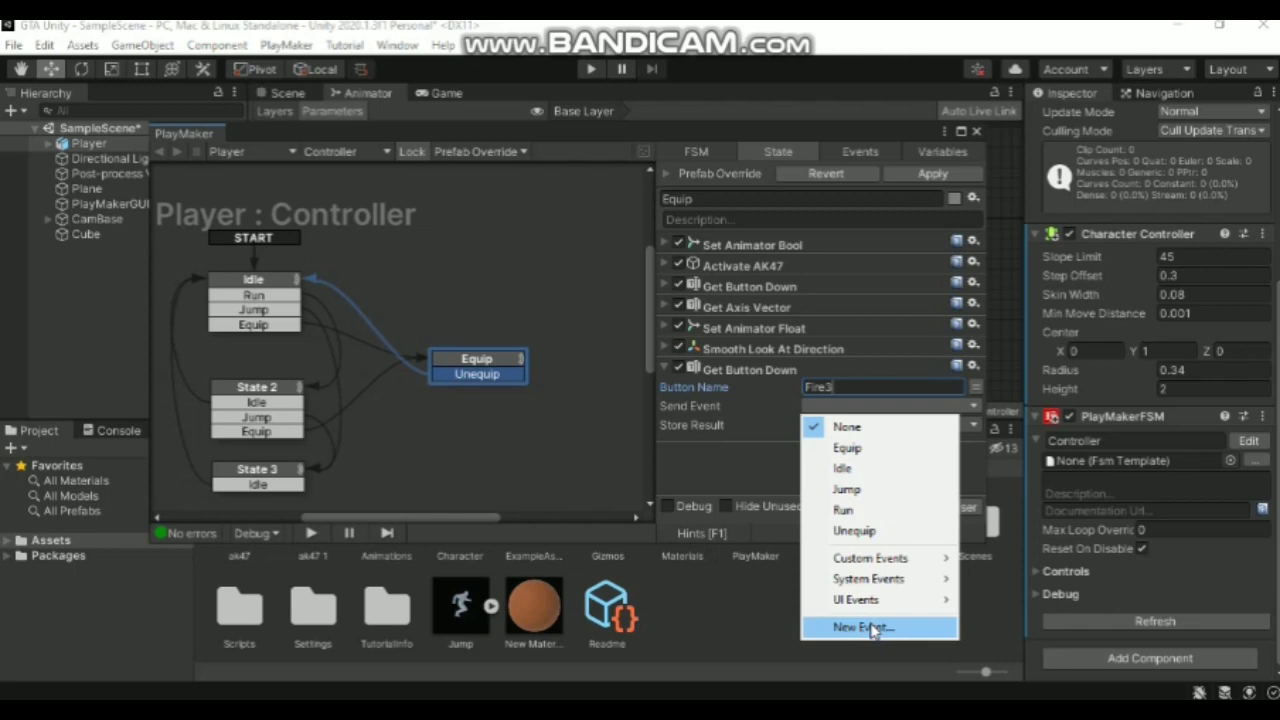
left_click(872, 628)
type("R")
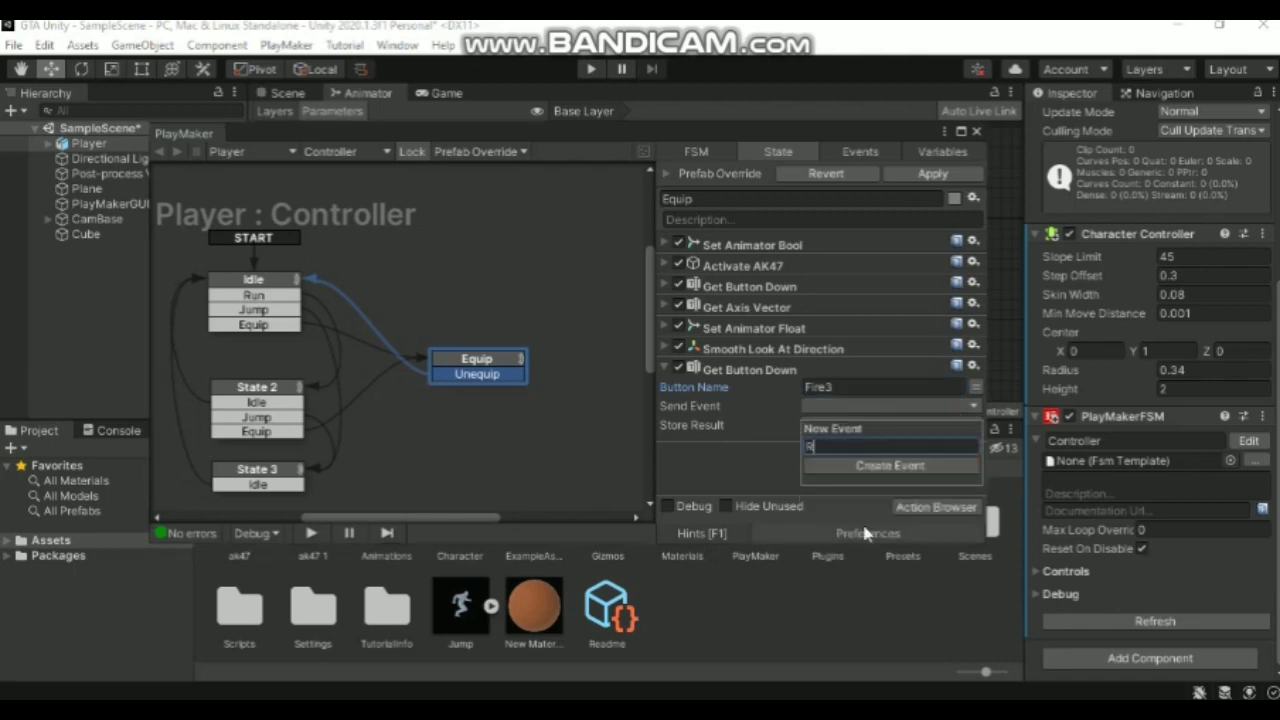
type("un")
key("Return")
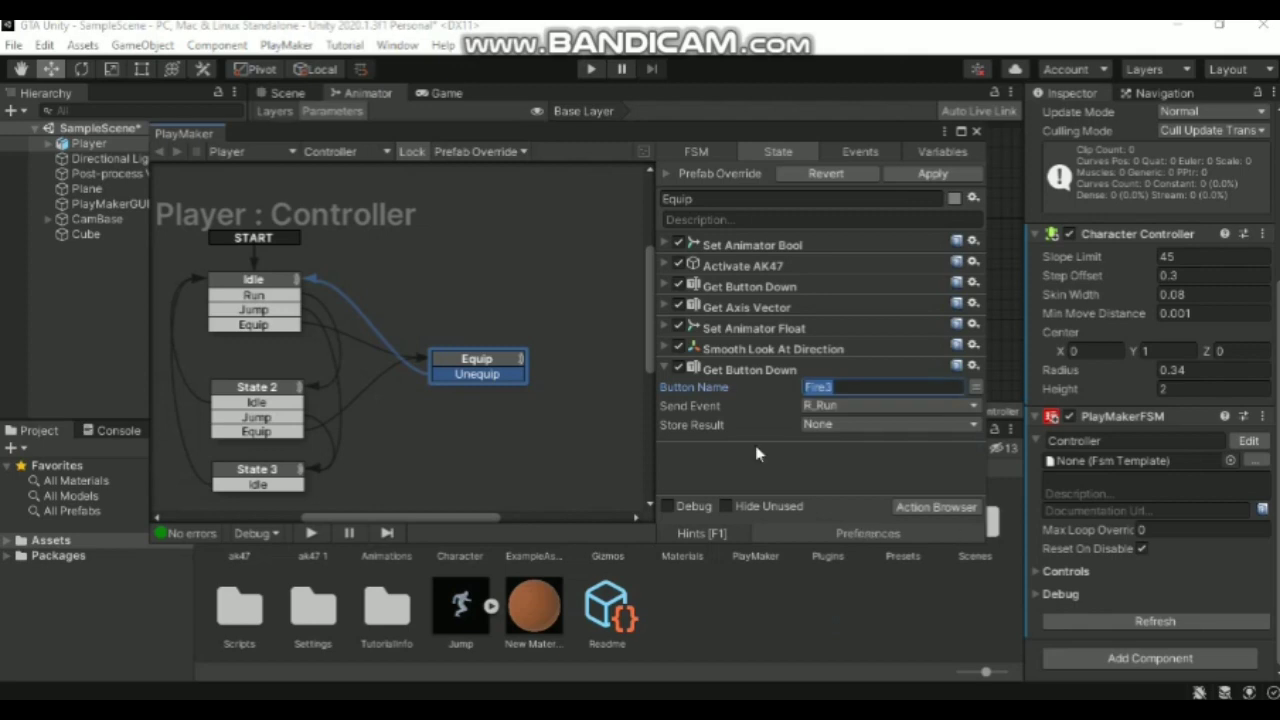
Add a new state to the FSM graph named R_Run
left_click(500, 459, "ctrl")
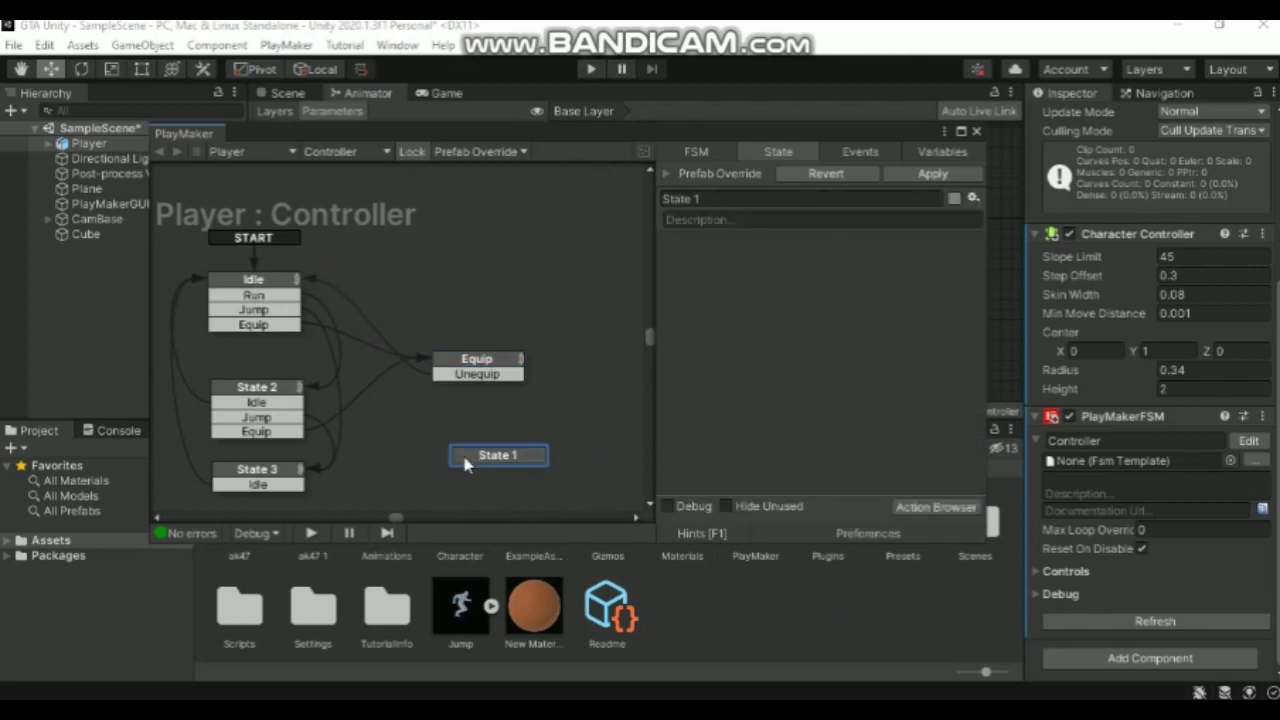
left_click(702, 199)
type("R_")
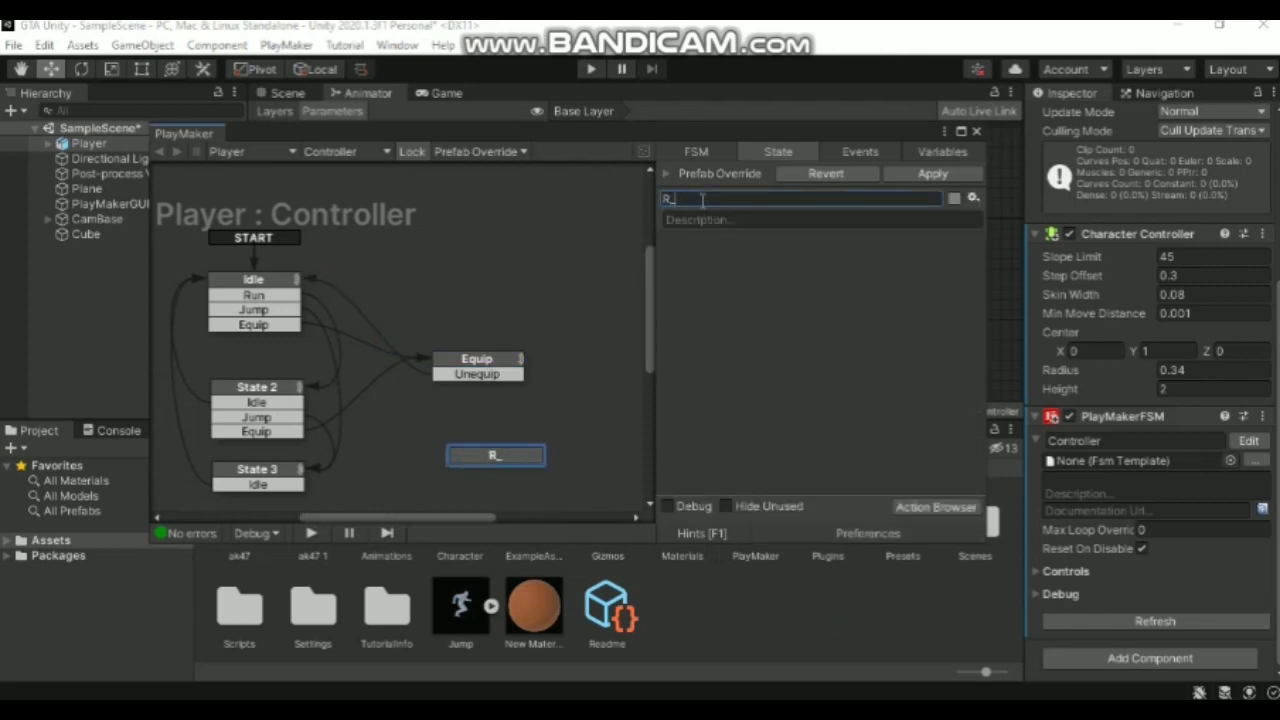
type("Run")
Give the Equip state an R_Run transition connected to the R_Run state
left_click(484, 376)
right_click(491, 346)
right_click(476, 361)
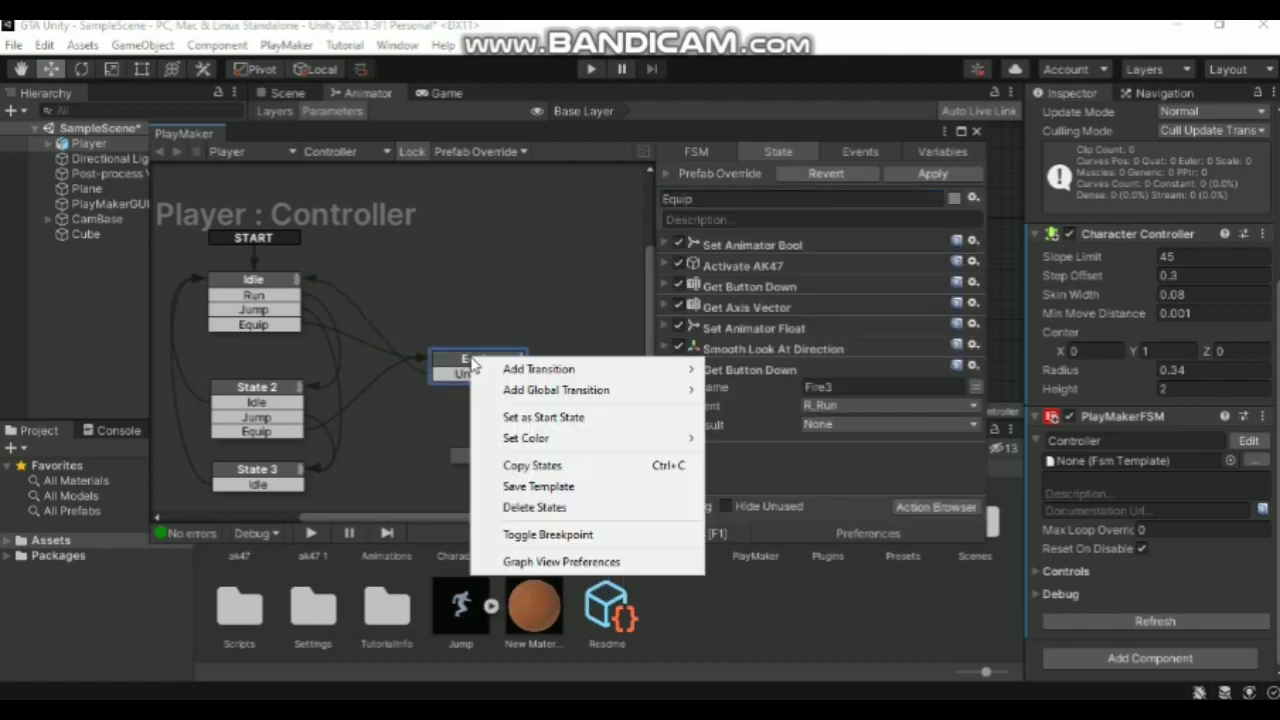
mouse_move(493, 369)
left_click(748, 432)
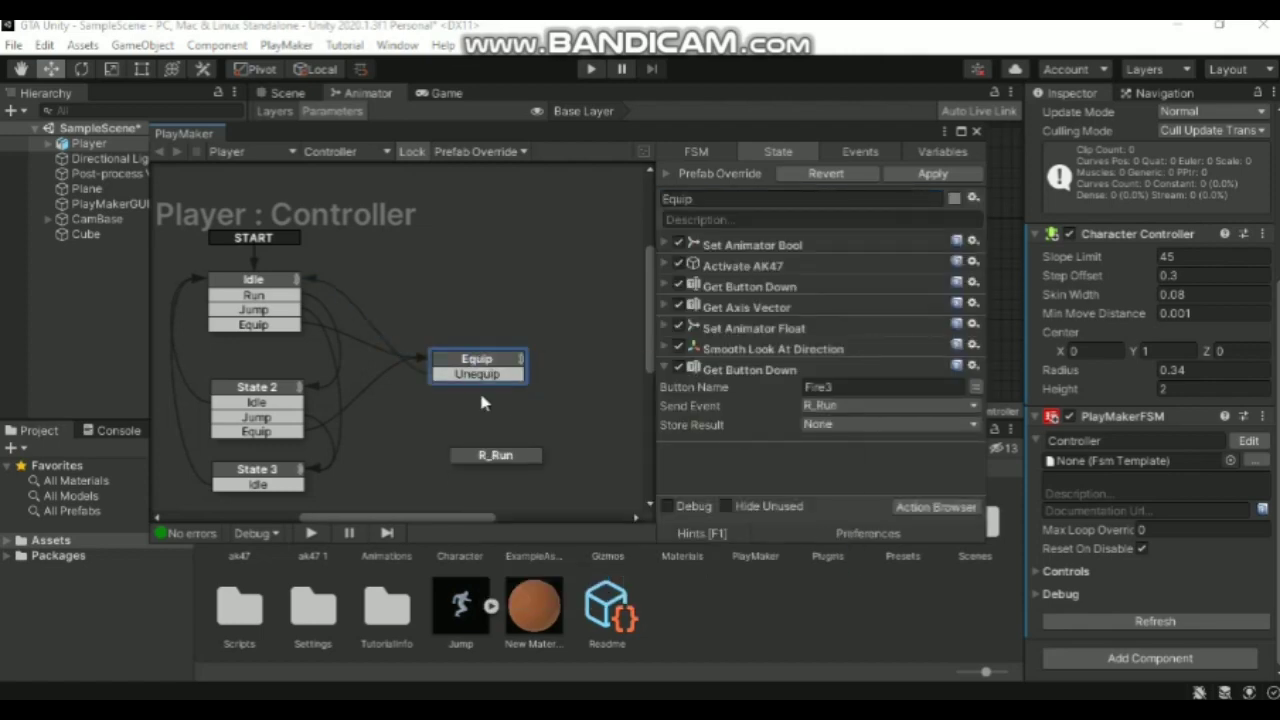
mouse_move(514, 389)
left_mouse_down()
mouse_move(533, 459)
mouse_move(493, 463)
left_mouse_up()
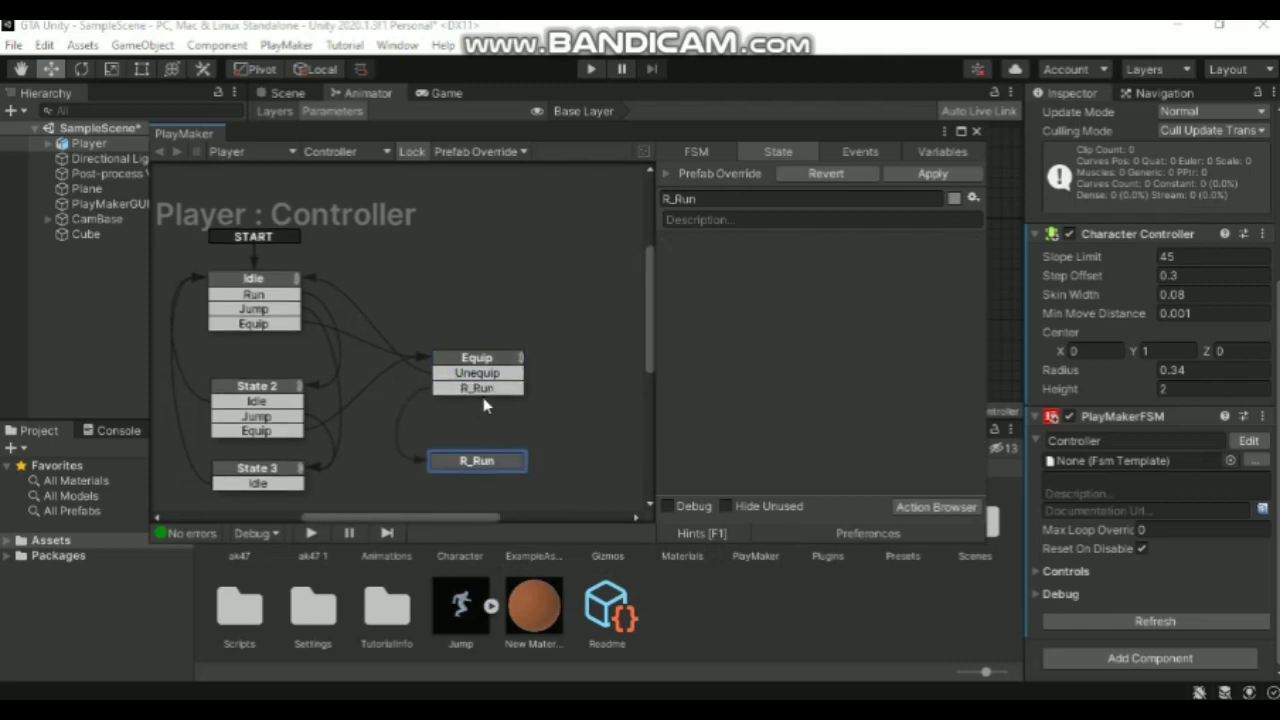
Add a Set Animator Bool action to R_Run that sets Run to true
double_click(740, 332)
type("e")
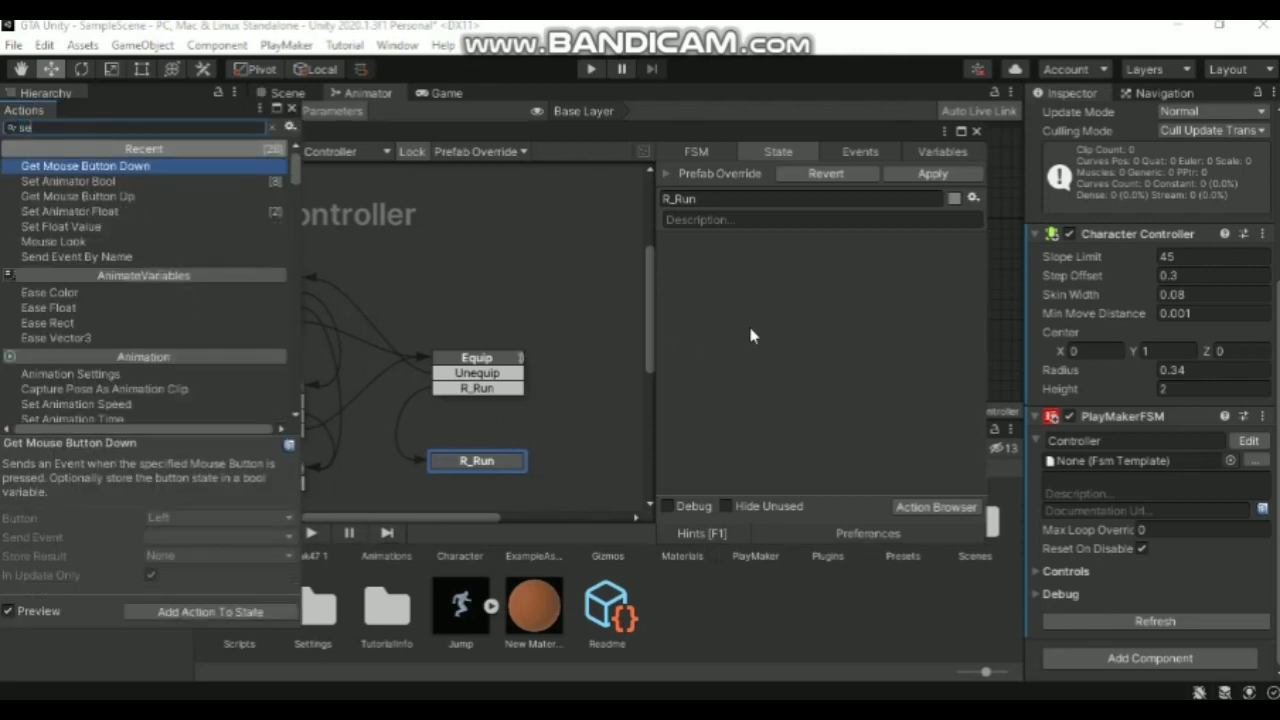
type("t")
key("Return")
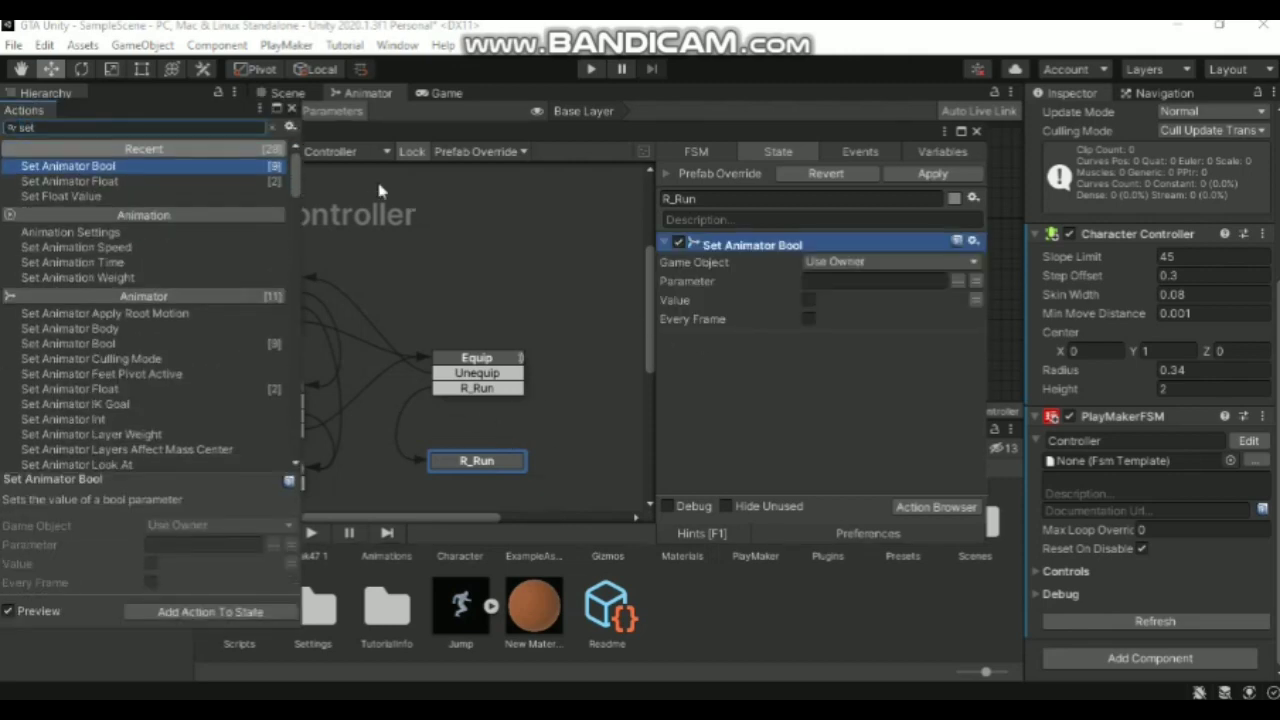
left_click(291, 108)
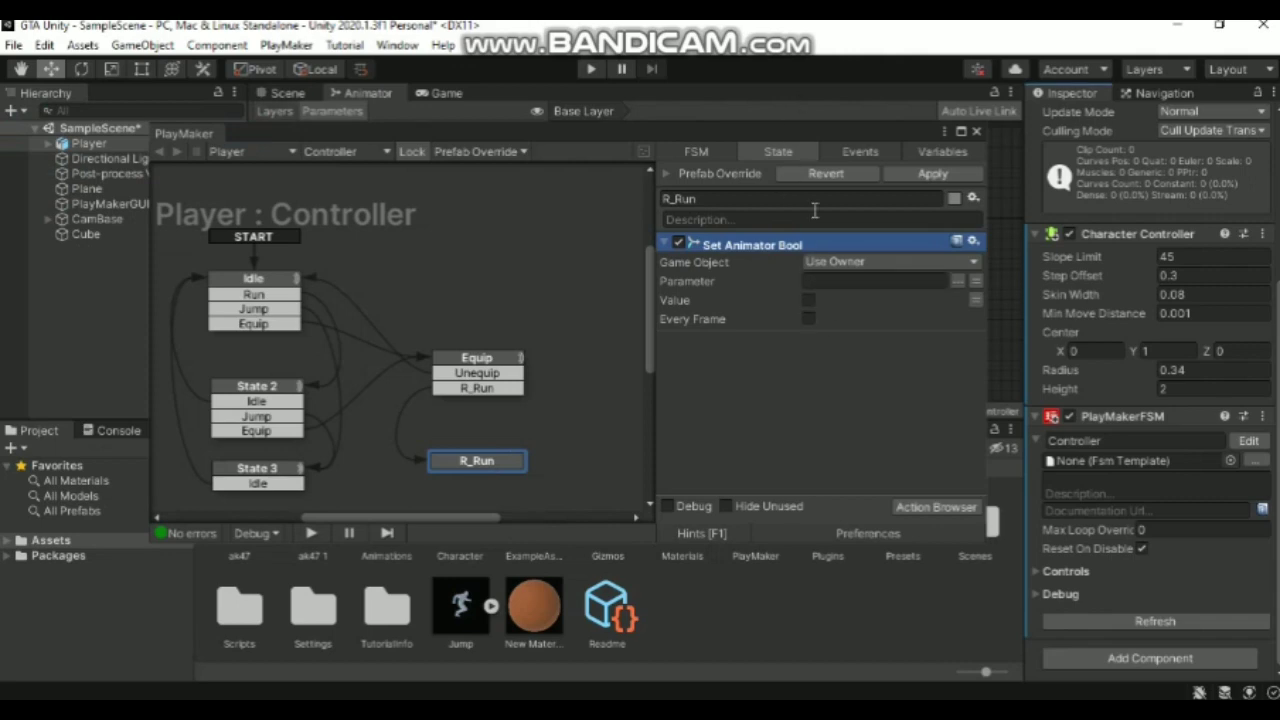
left_click(817, 282)
type("Run")
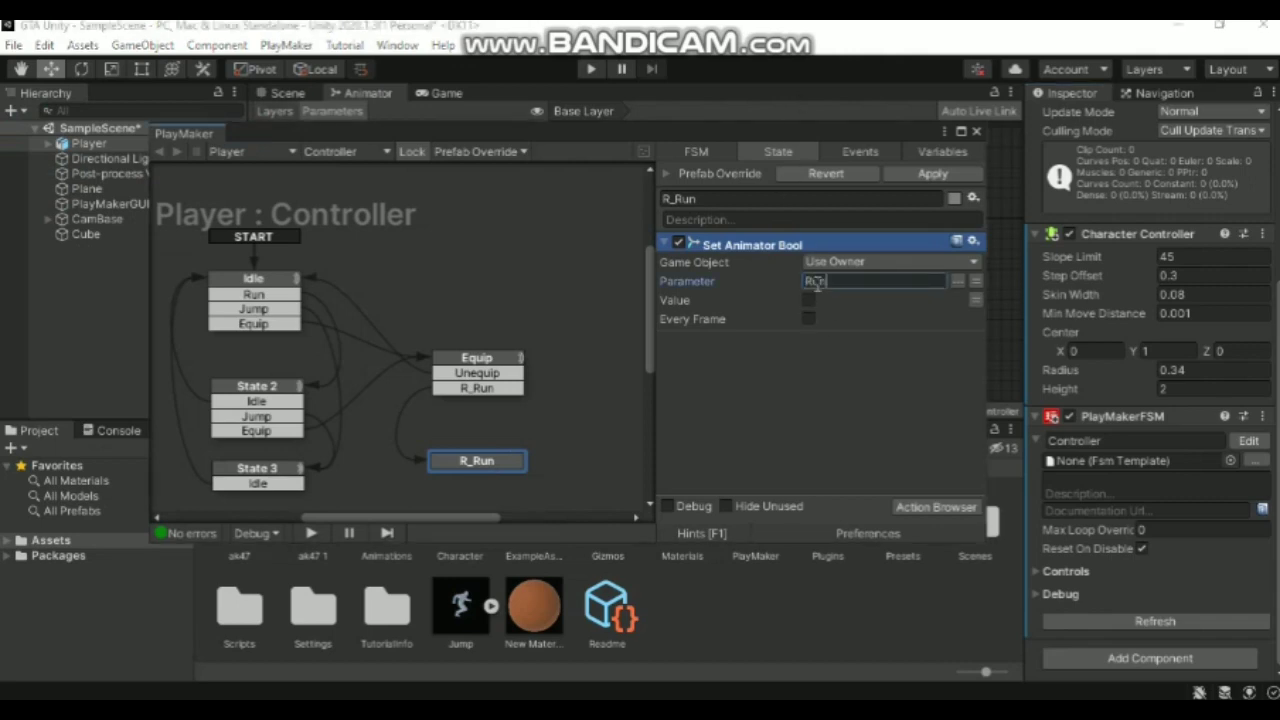
mouse_move(740, 140)
left_mouse_down()
mouse_move(632, 365)
mouse_move(749, 189)
left_mouse_up()
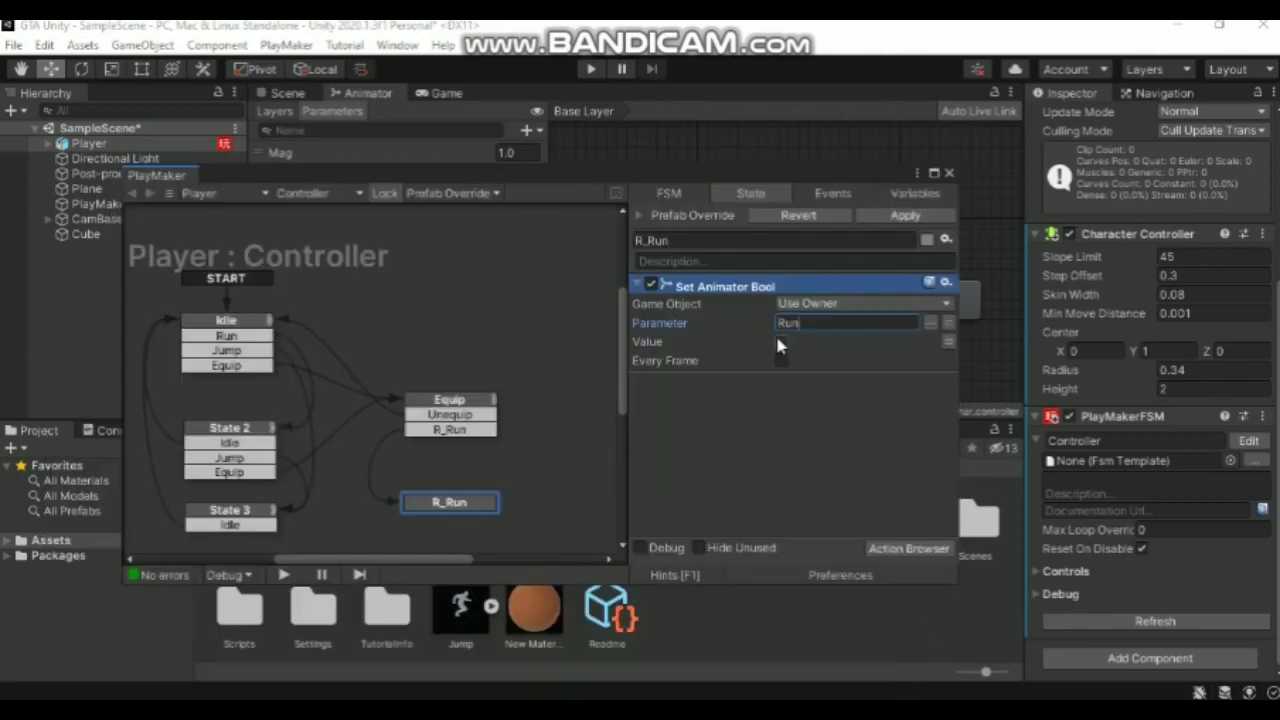
left_click(780, 341)
Add a Get Button Up action for Fire3 that sends the Idle event
double_click(760, 475)
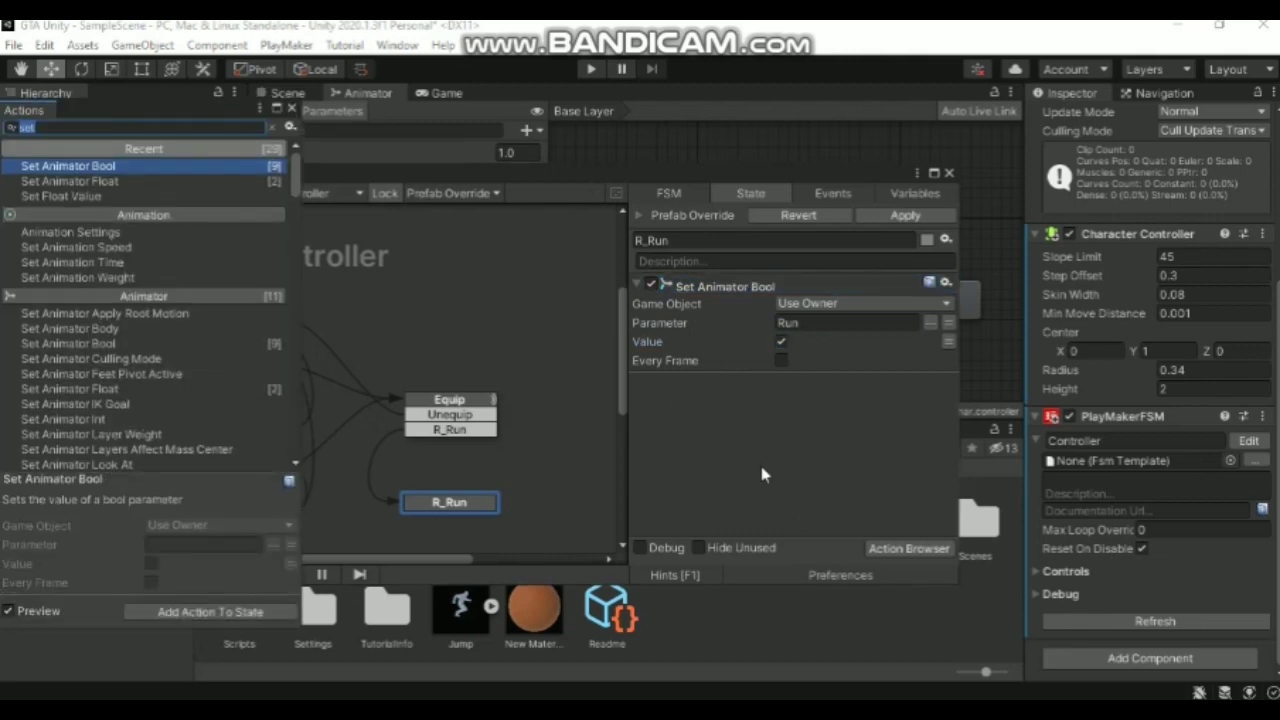
type("get button")
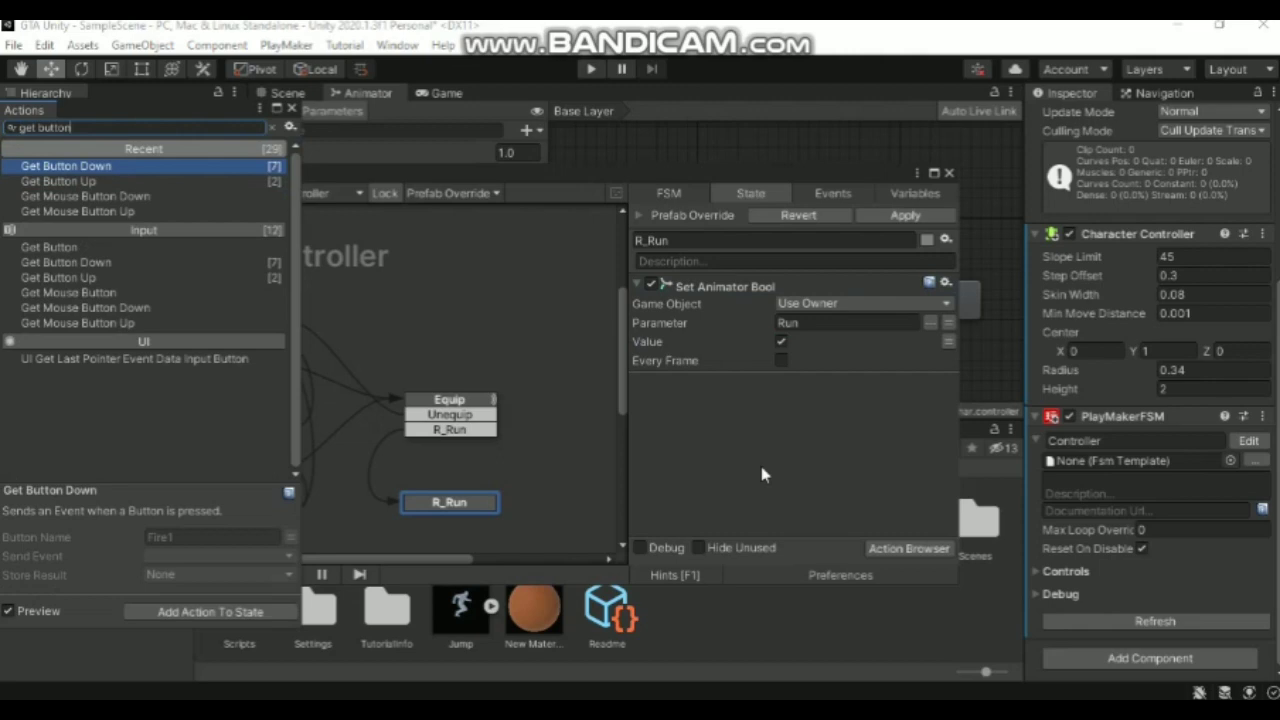
key("Down")
key("Return")
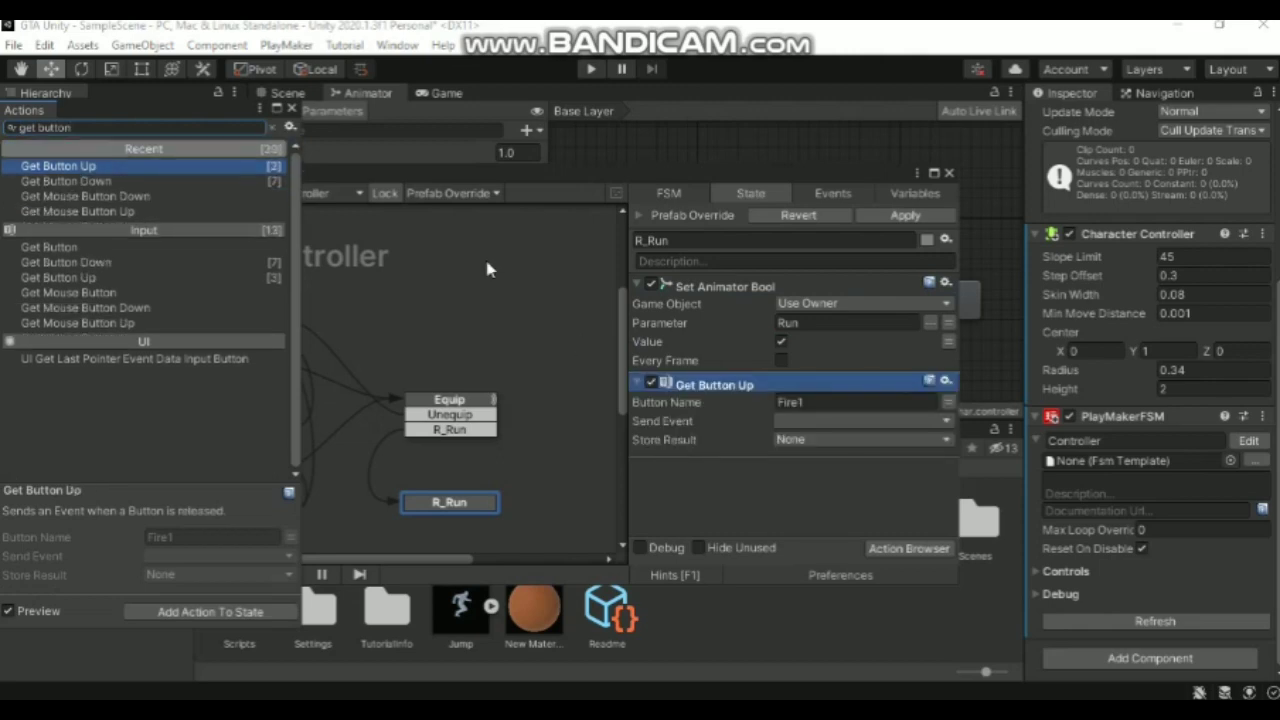
left_click(290, 110)
left_click(830, 402)
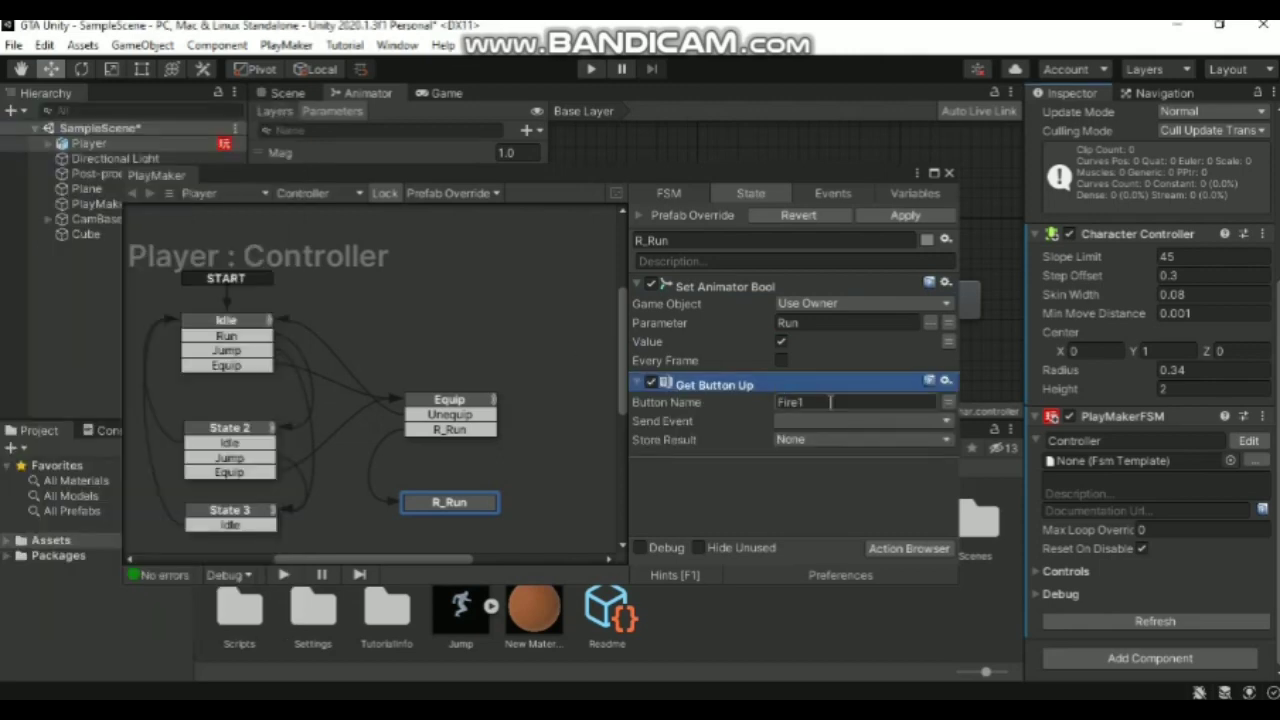
left_click(830, 402)
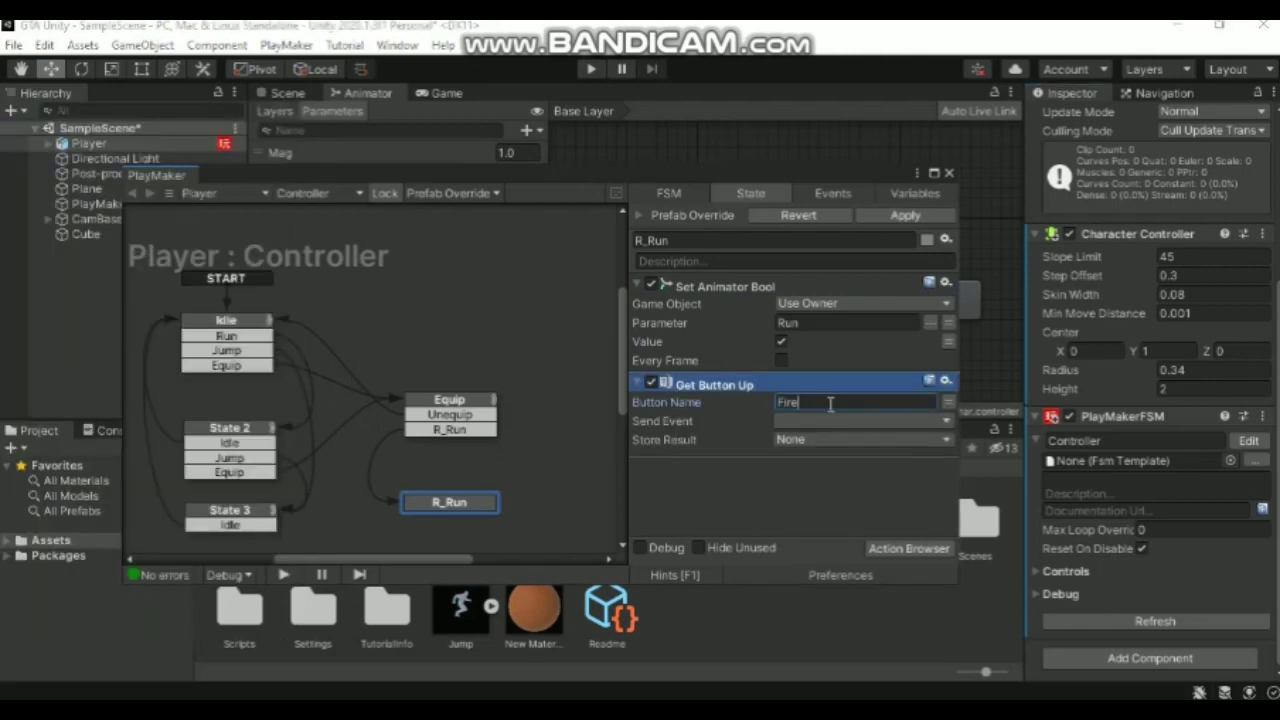
type("3")
left_click(831, 421)
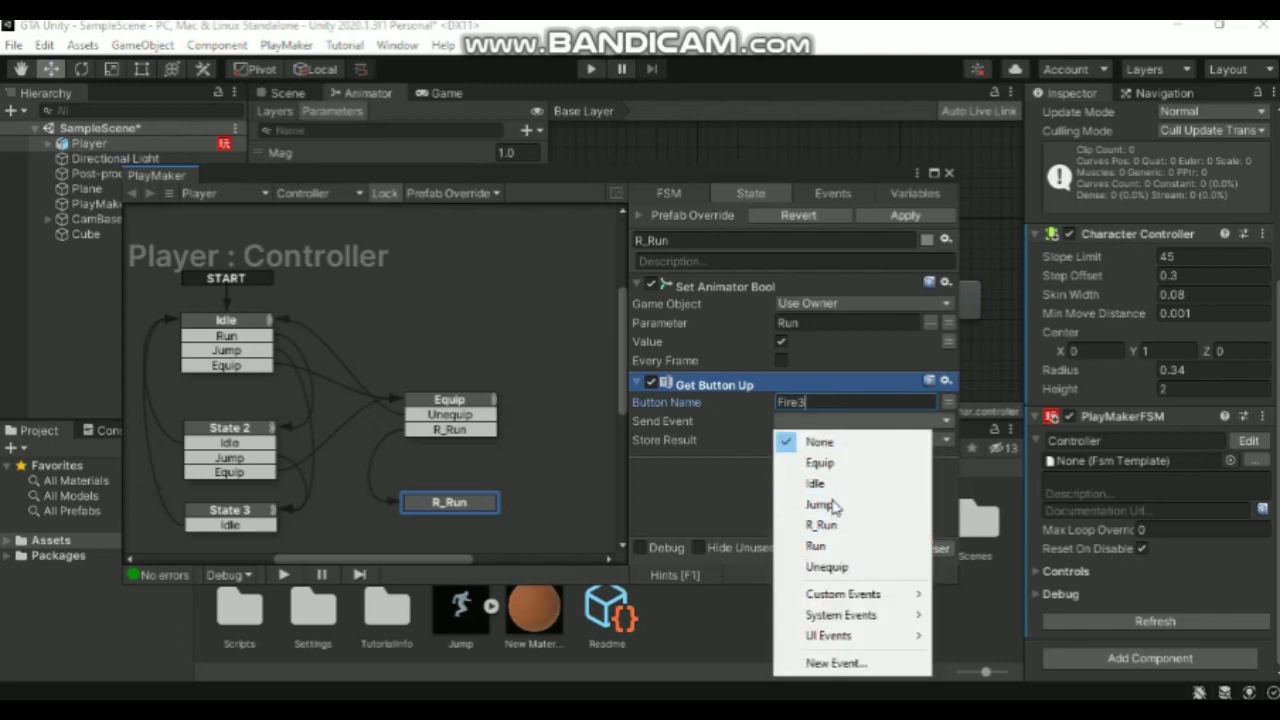
left_click(803, 496)
Add an Idle transition to R_Run leading back to the Equip state
right_click(492, 503)
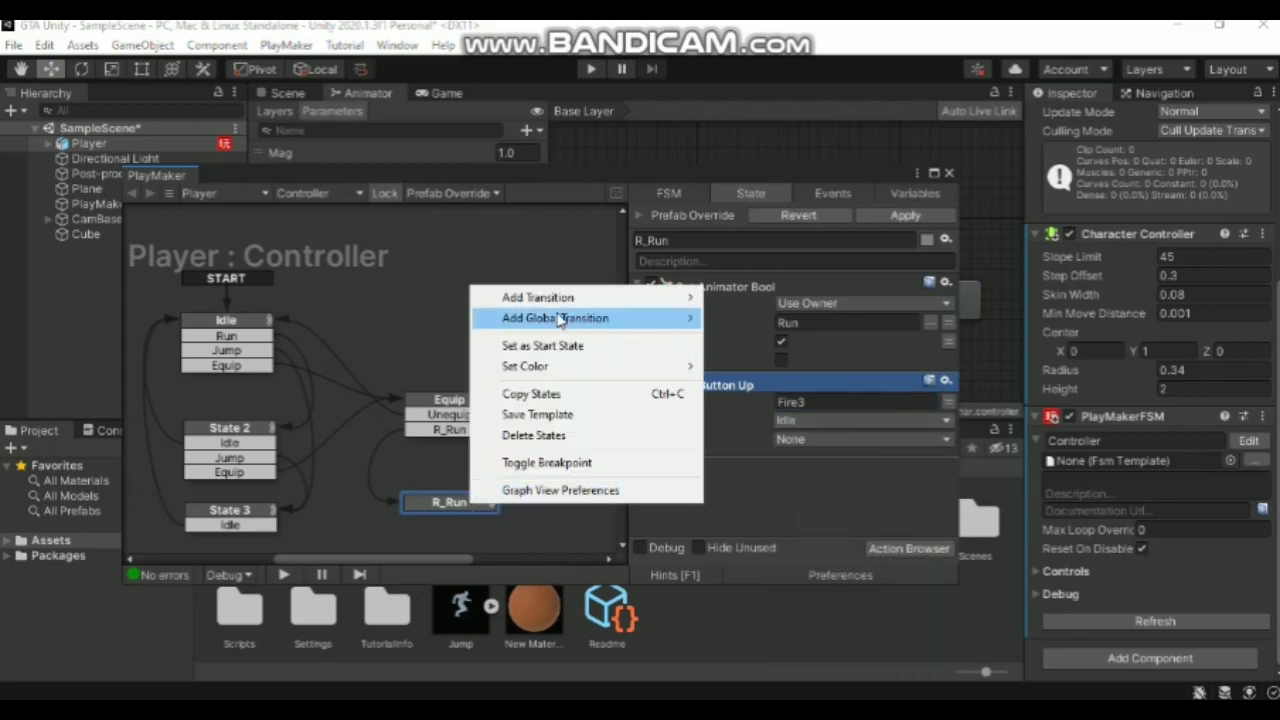
mouse_move(557, 305)
left_click(742, 318)
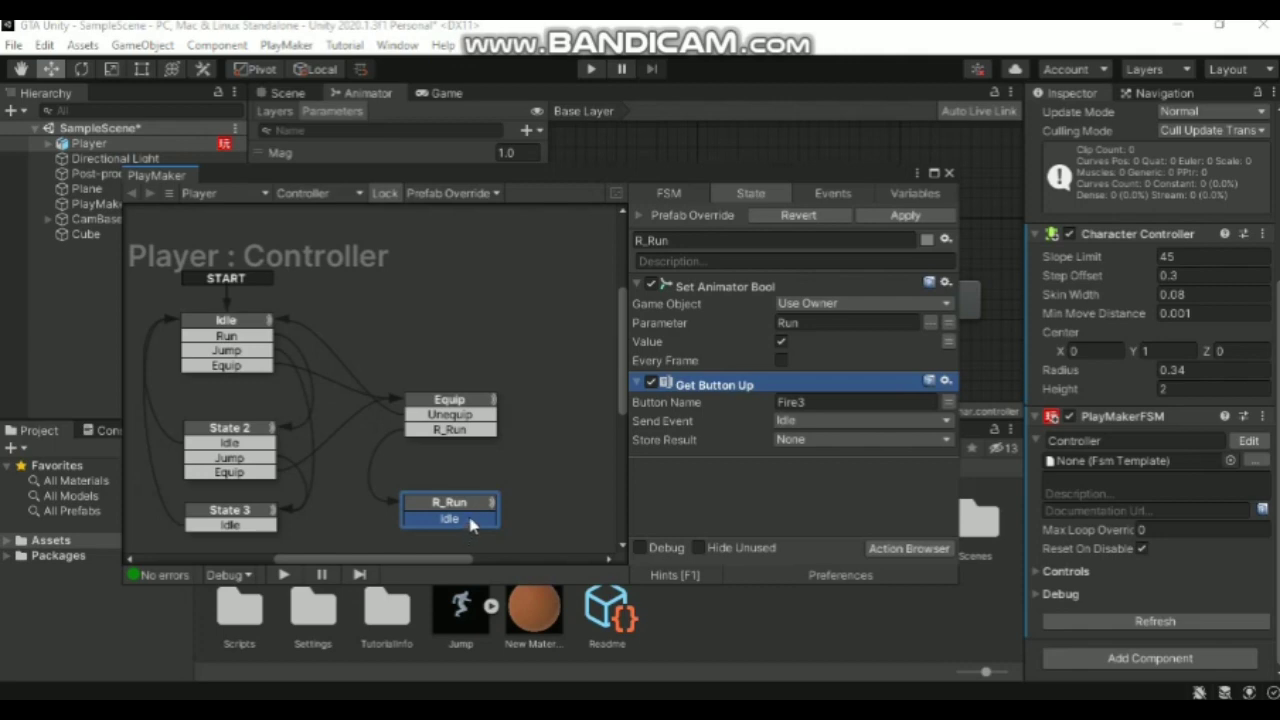
mouse_move(468, 520)
left_mouse_down()
mouse_move(530, 420)
mouse_move(510, 396)
left_mouse_up()
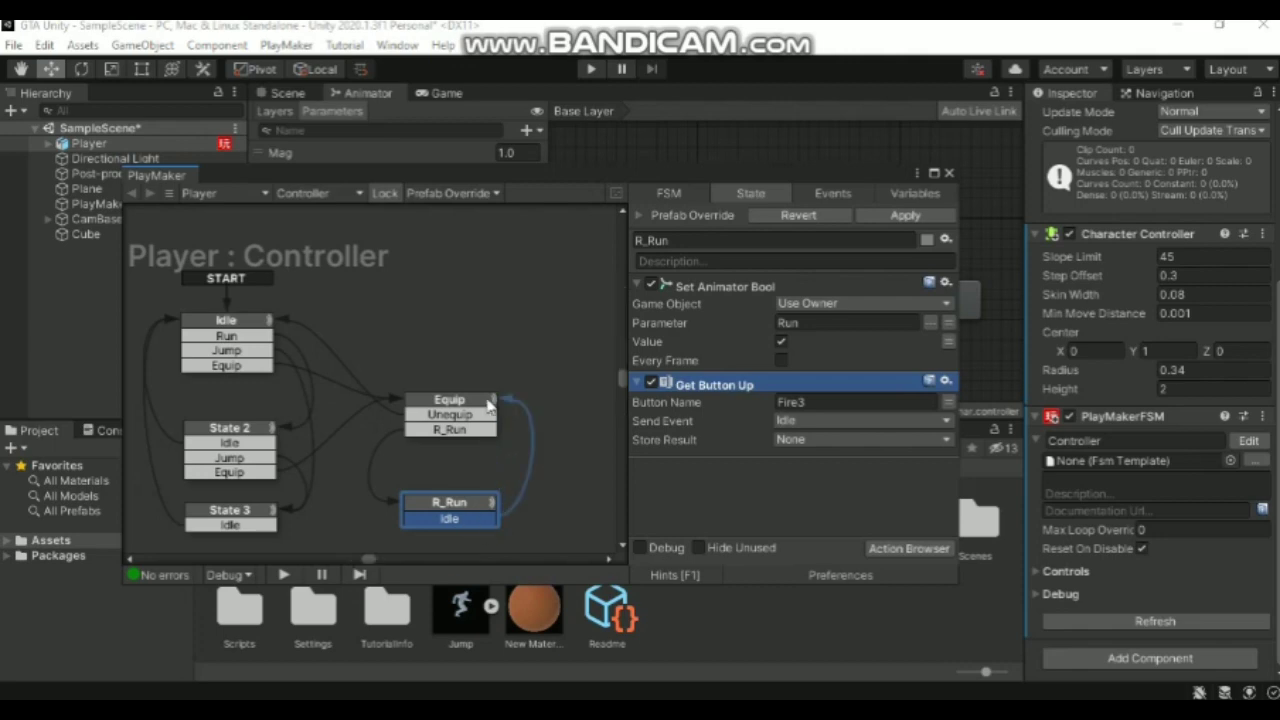
Copy Equip's Get Axis Vector and Smooth Look At Direction actions into the R_Run state
left_click(476, 425)
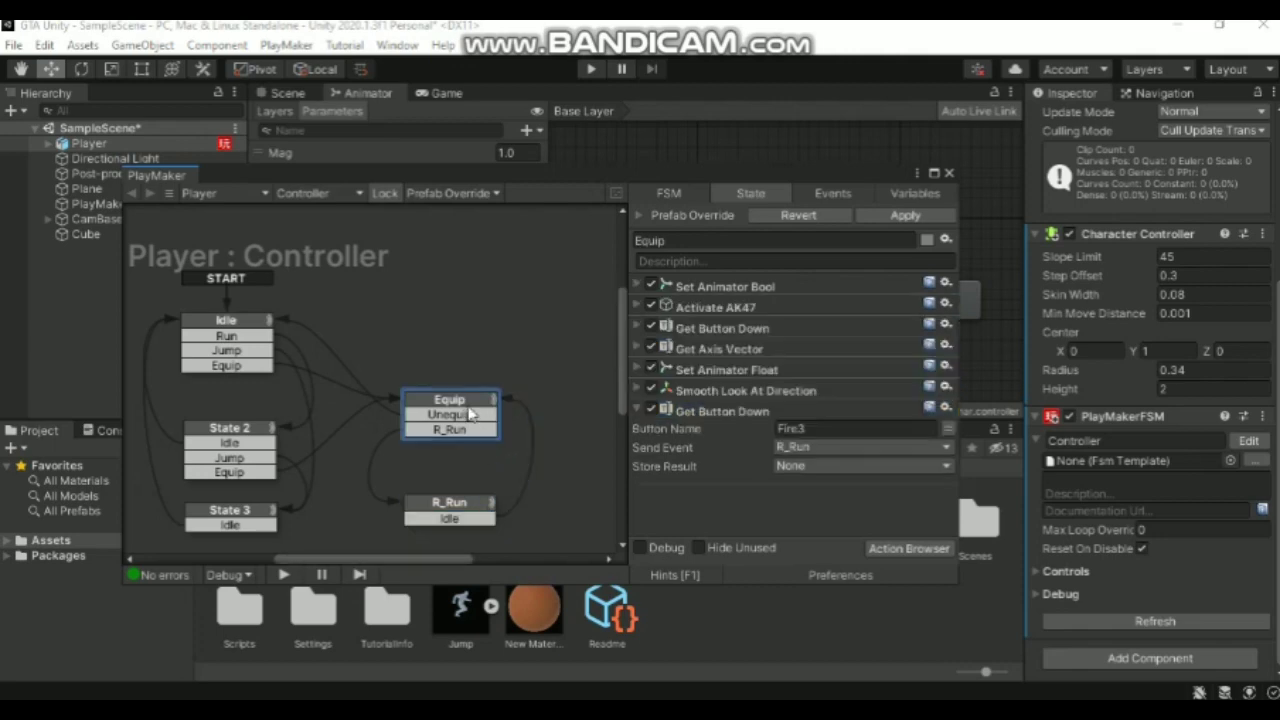
left_click(710, 390)
left_click(710, 349, "ctrl")
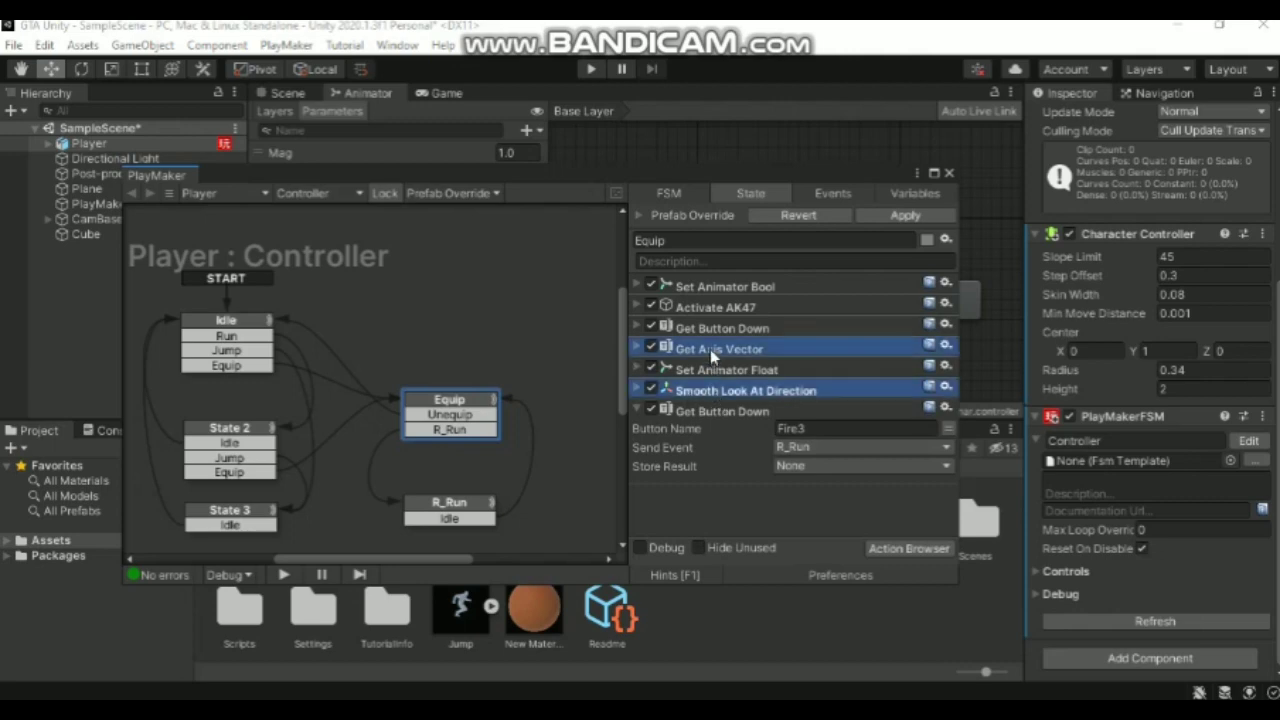
left_click(488, 508)
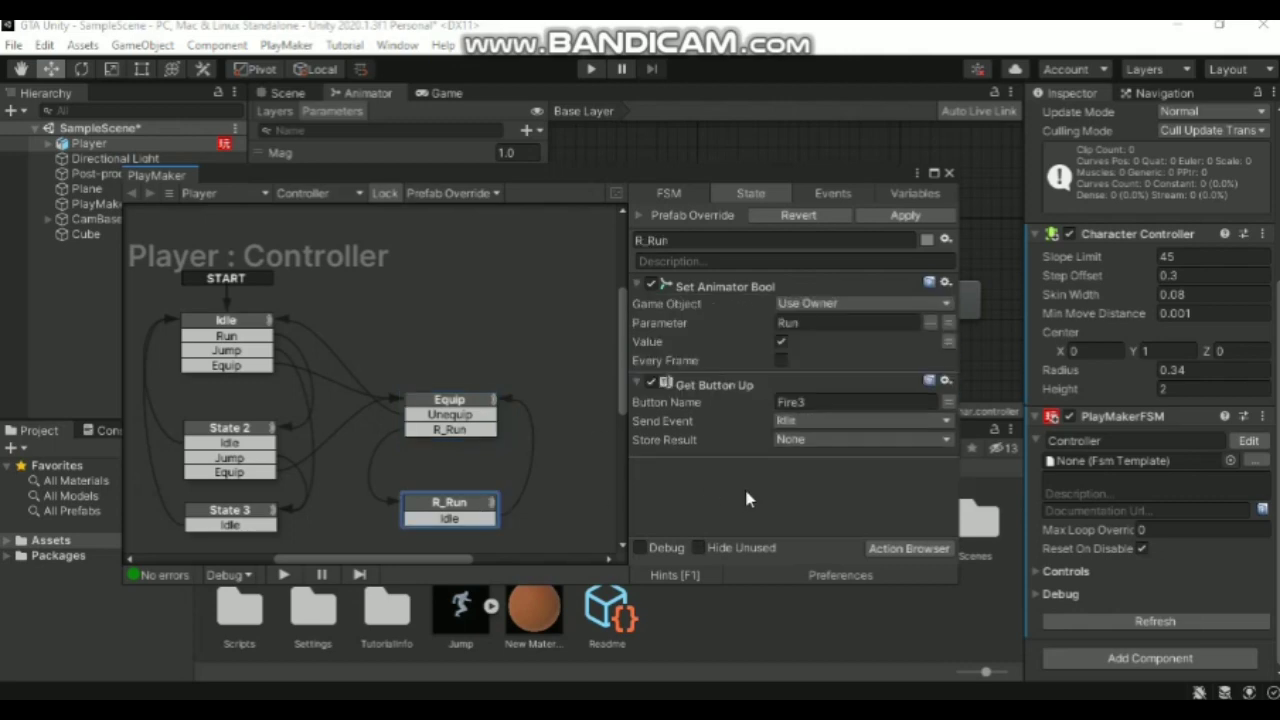
key("ctrl+v")
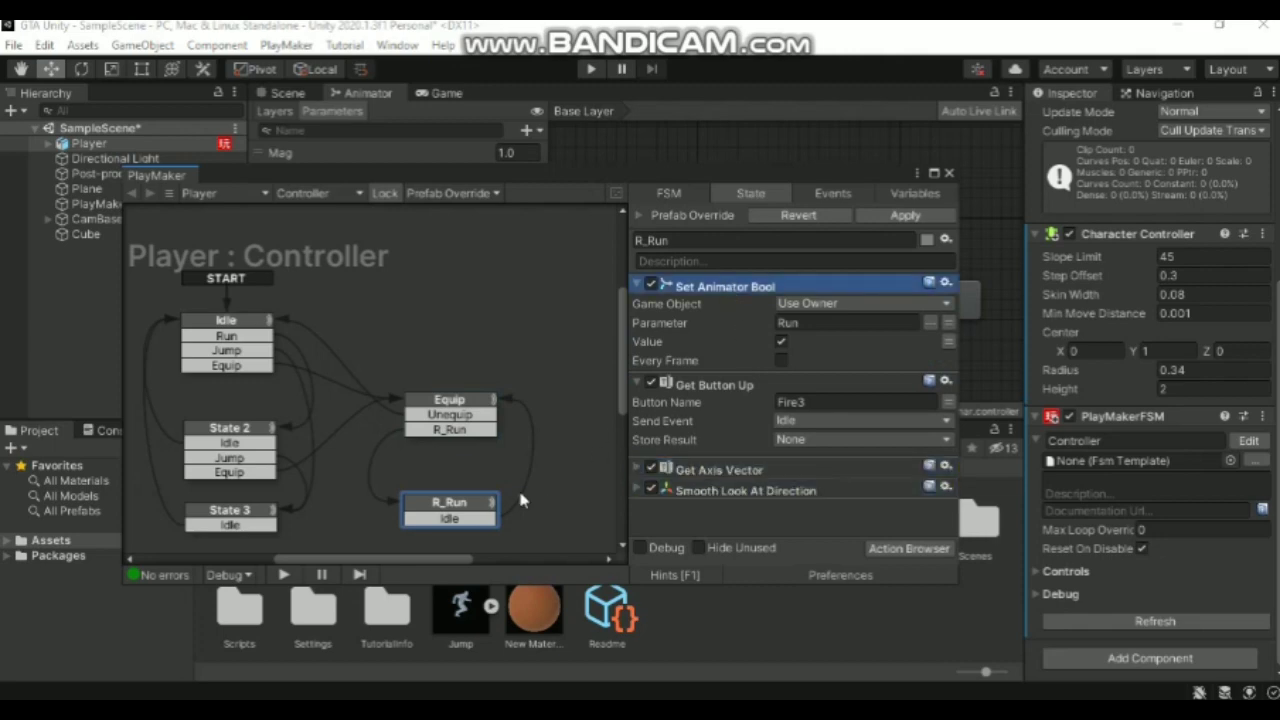
Paste a Set Animator Bool action into Equip, close PlayMaker and start Play mode
left_click(477, 437)
key("ctrl+v")
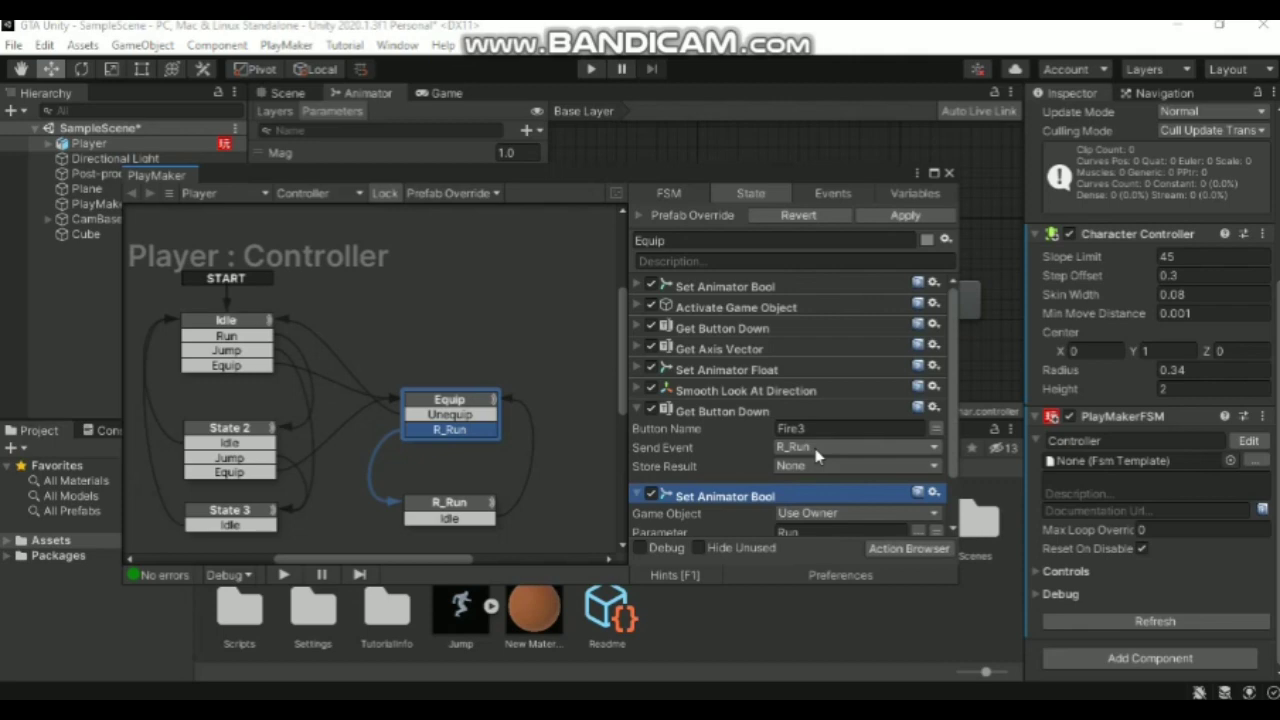
scroll(813, 453, "down", 3)
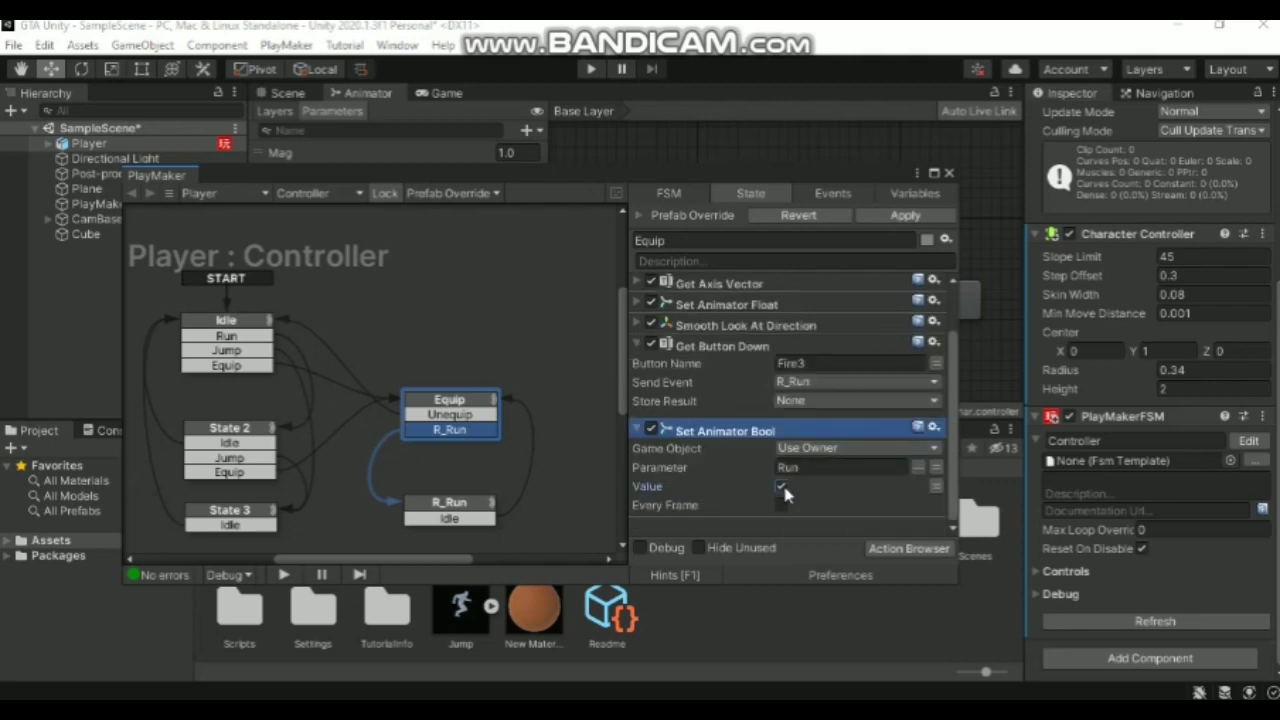
left_click(949, 174)
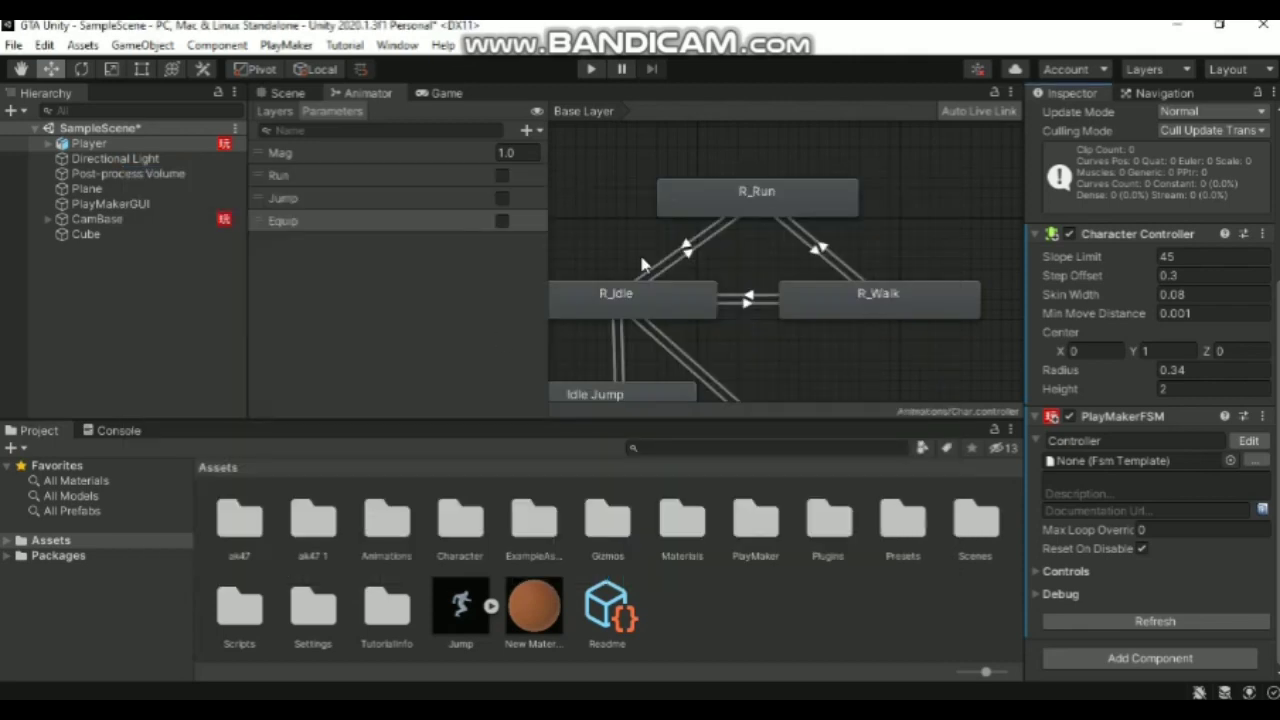
left_click(287, 93)
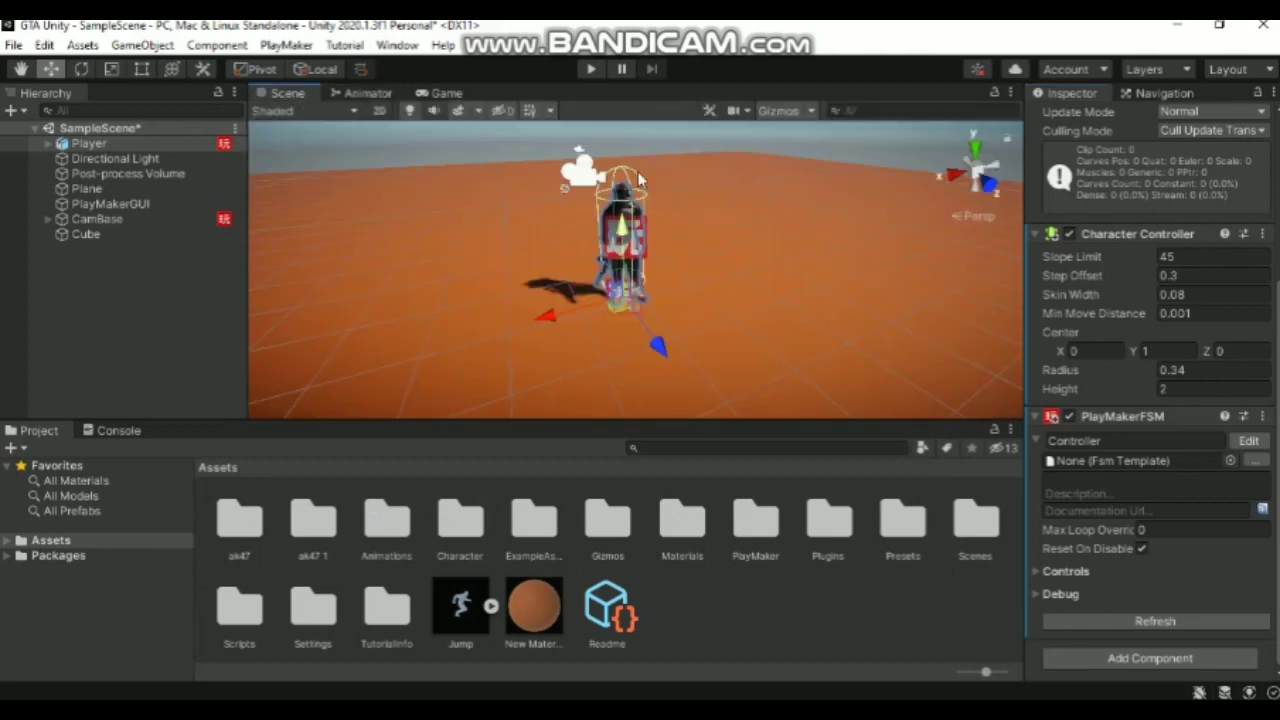
left_click(591, 68)
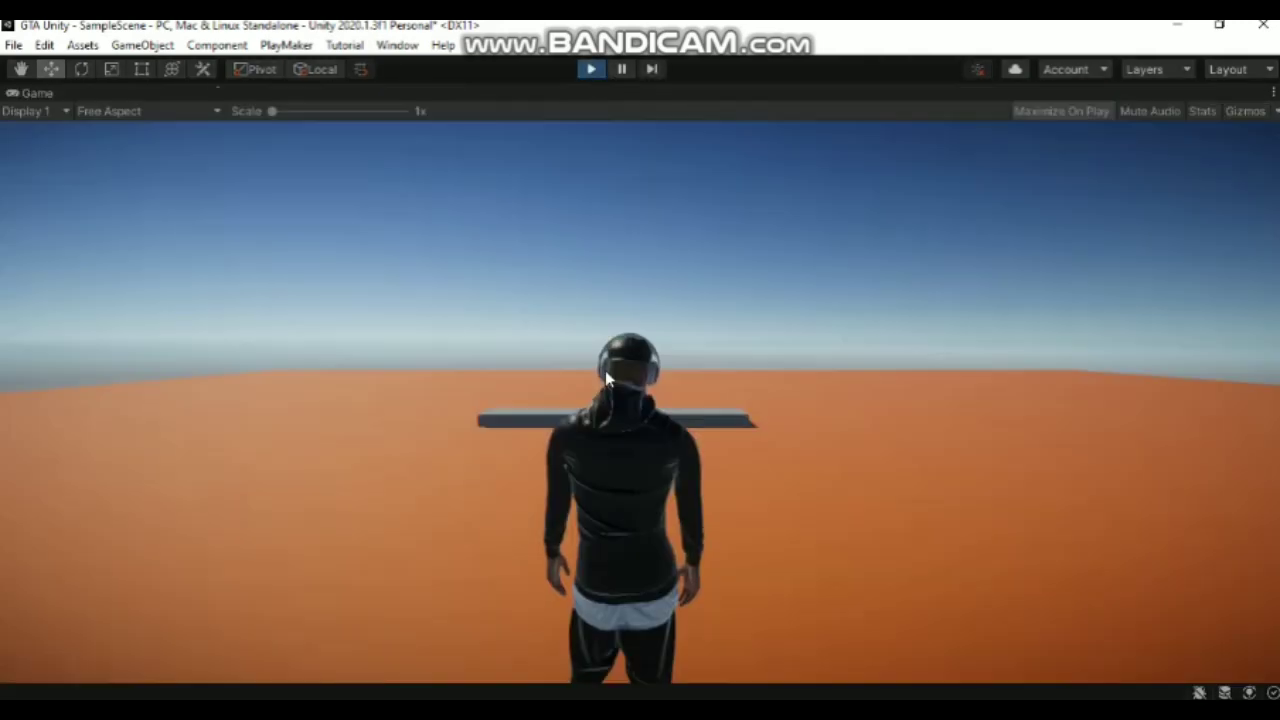
Run the character forward with W, aim the rifle twice, then exit Play mode with Ctrl+P
key("w")
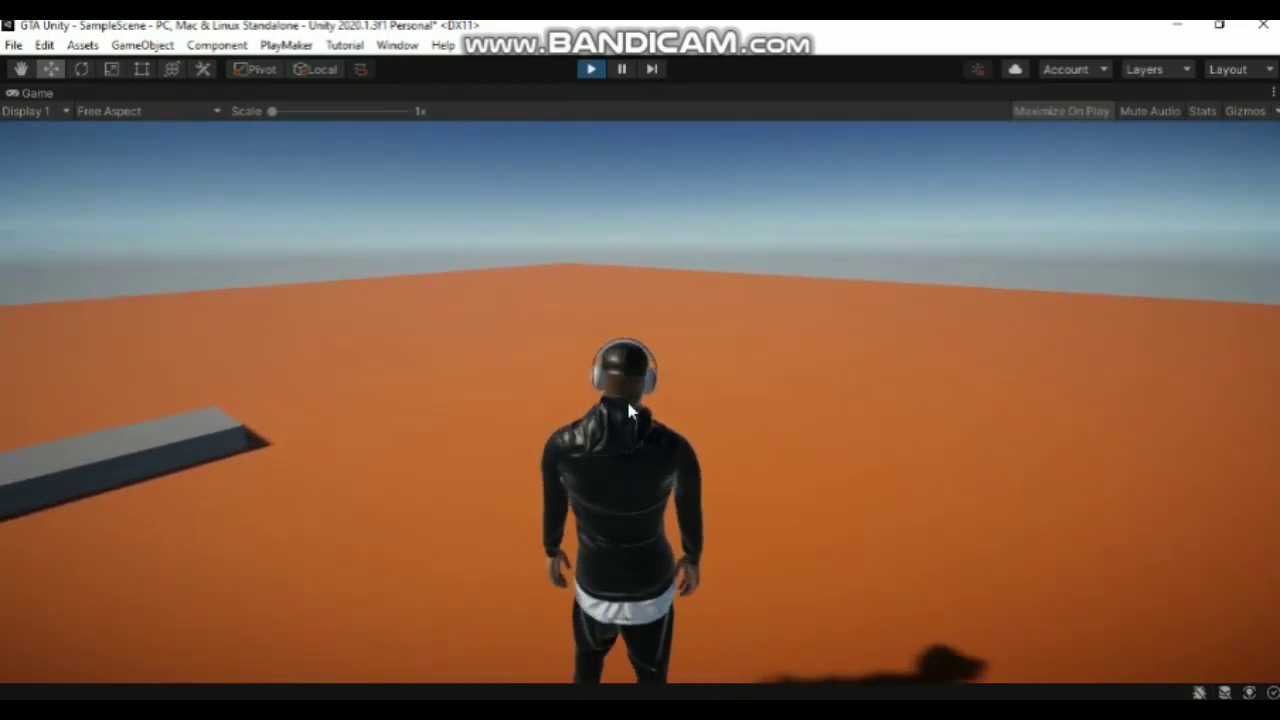
left_click(628, 410)
key("w")
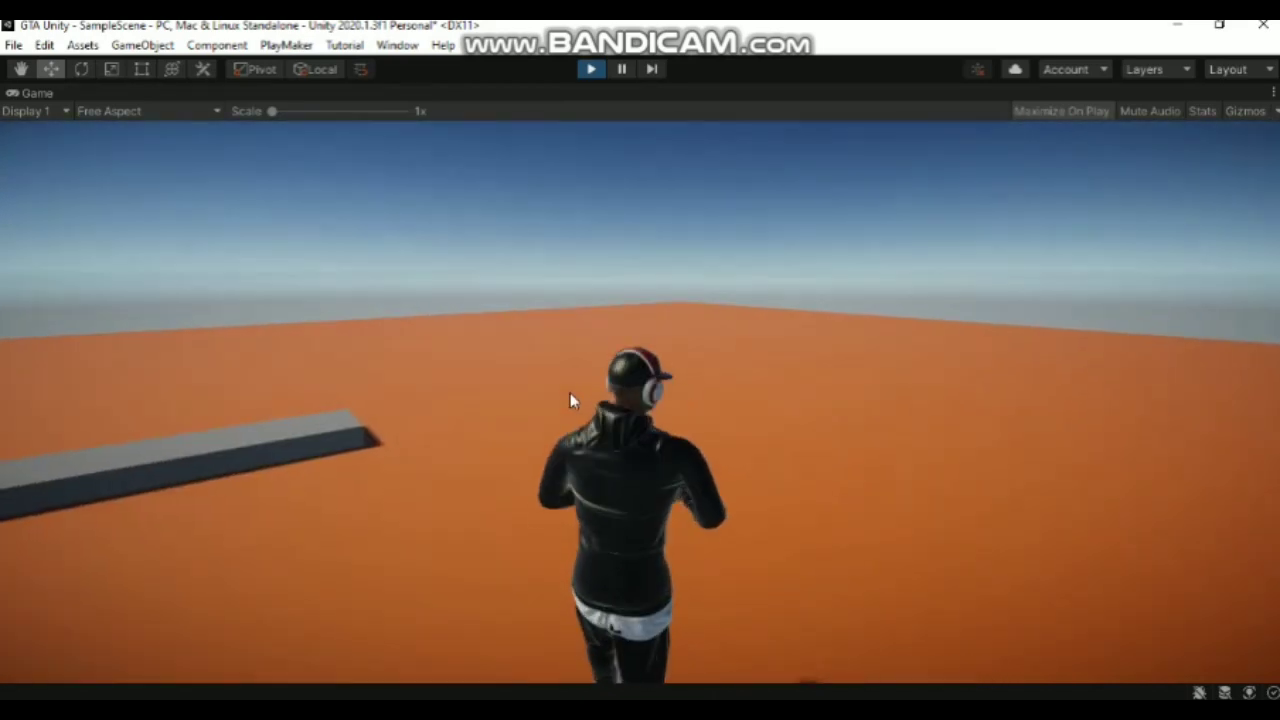
key("w")
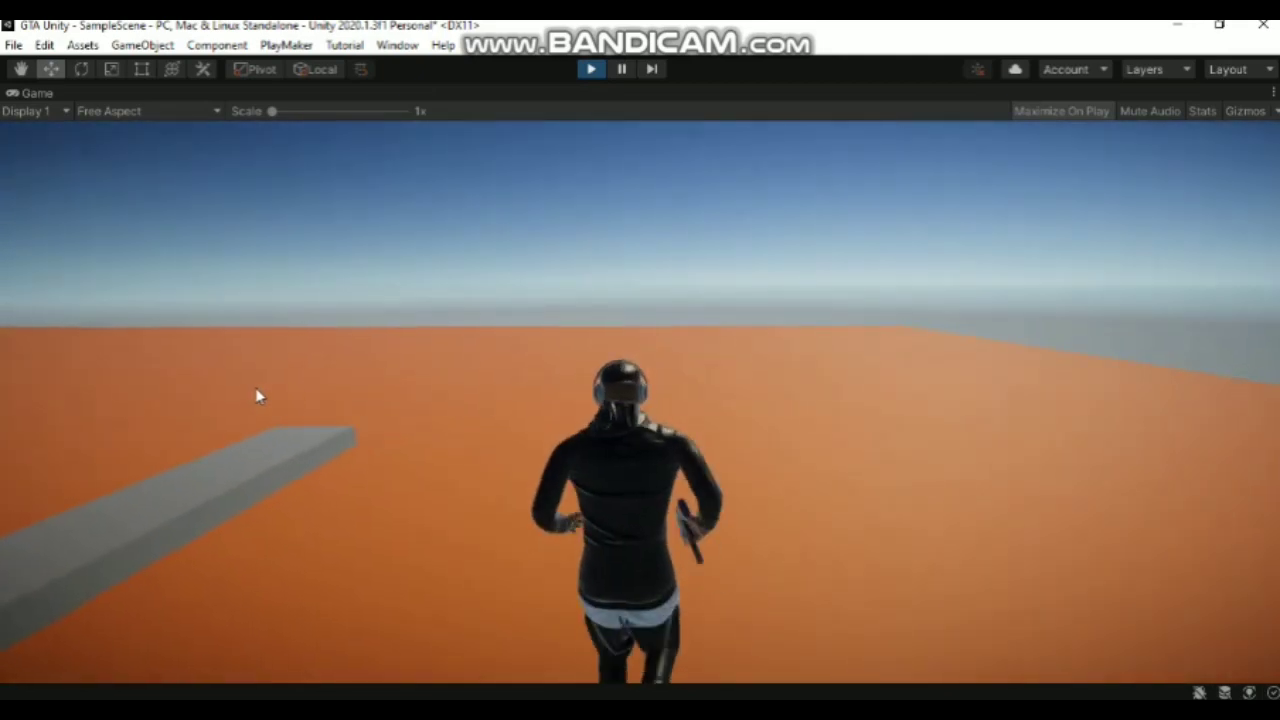
left_click(575, 412)
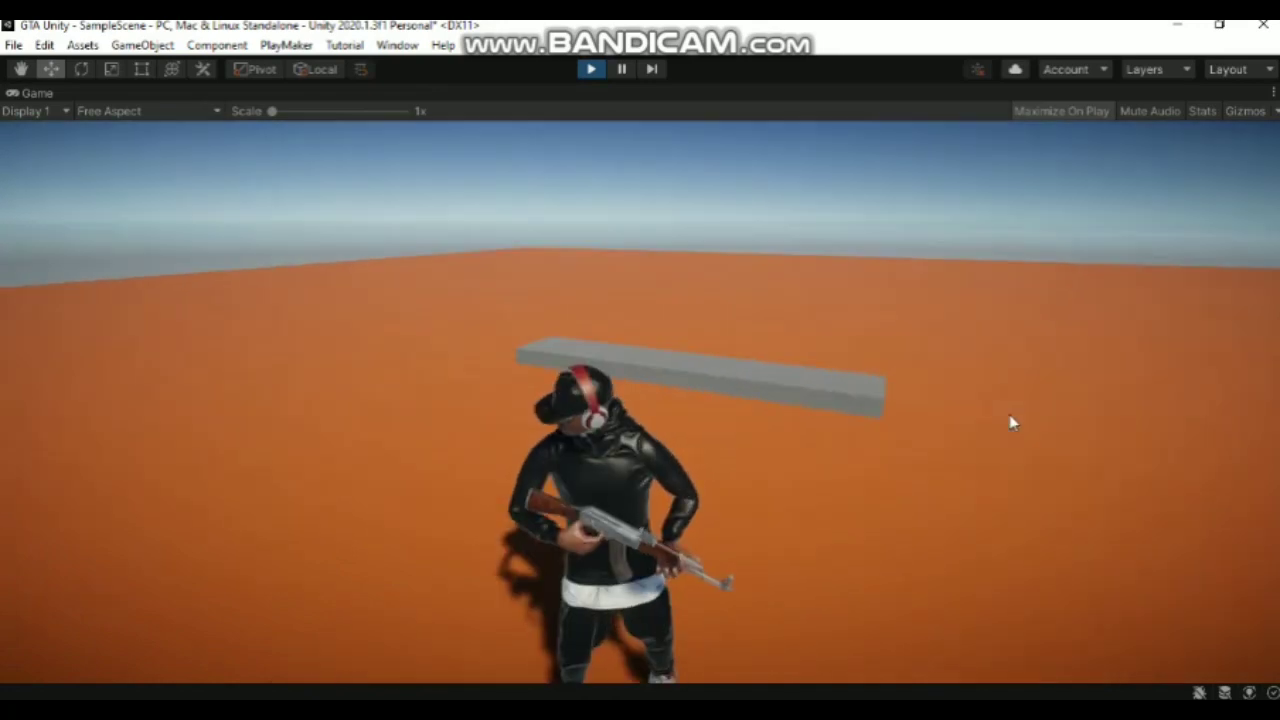
key("w")
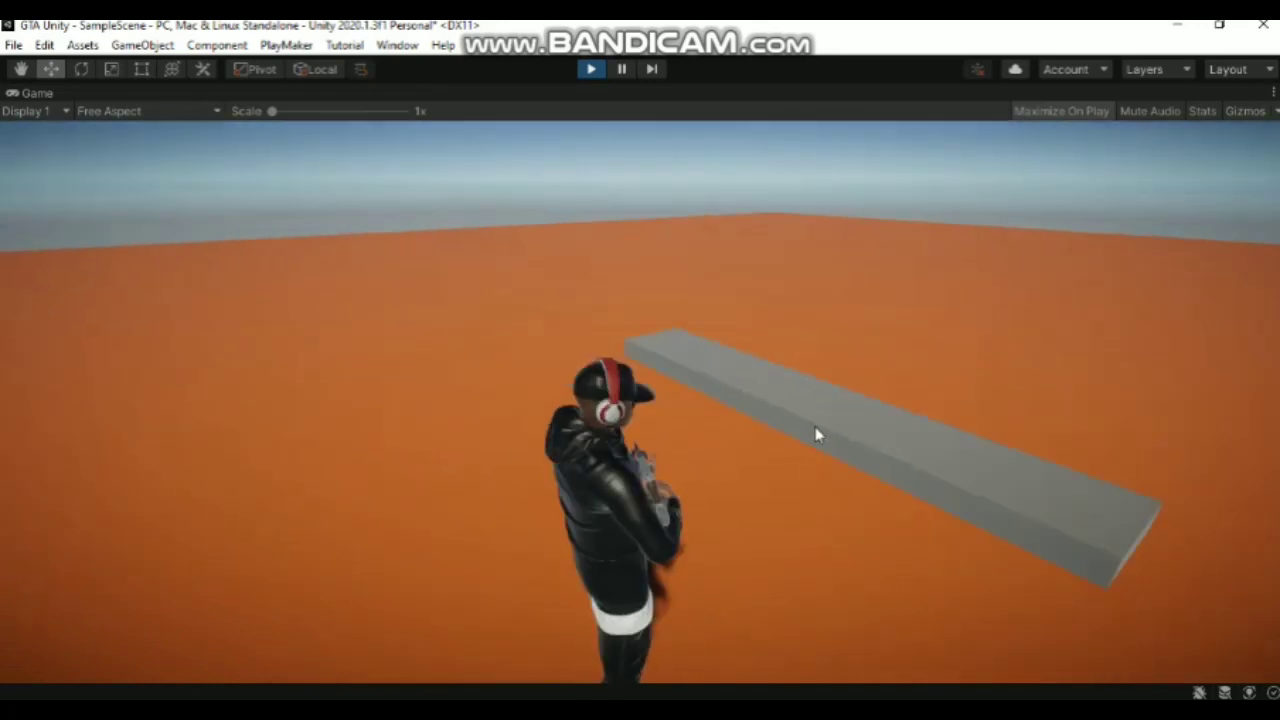
key("ctrl+p")
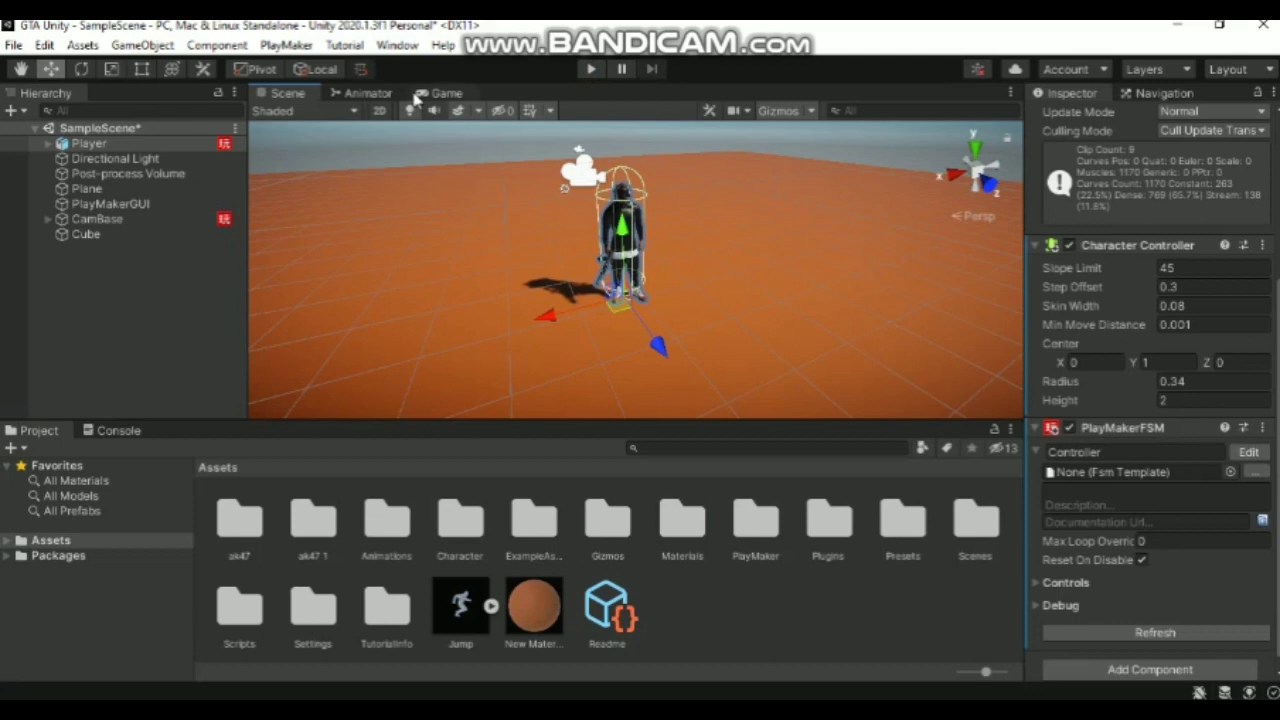
Show the Animator graph and browse Assets > Animations > Rifle, selecting the Rifle Aiming Idle clip
left_click(366, 92)
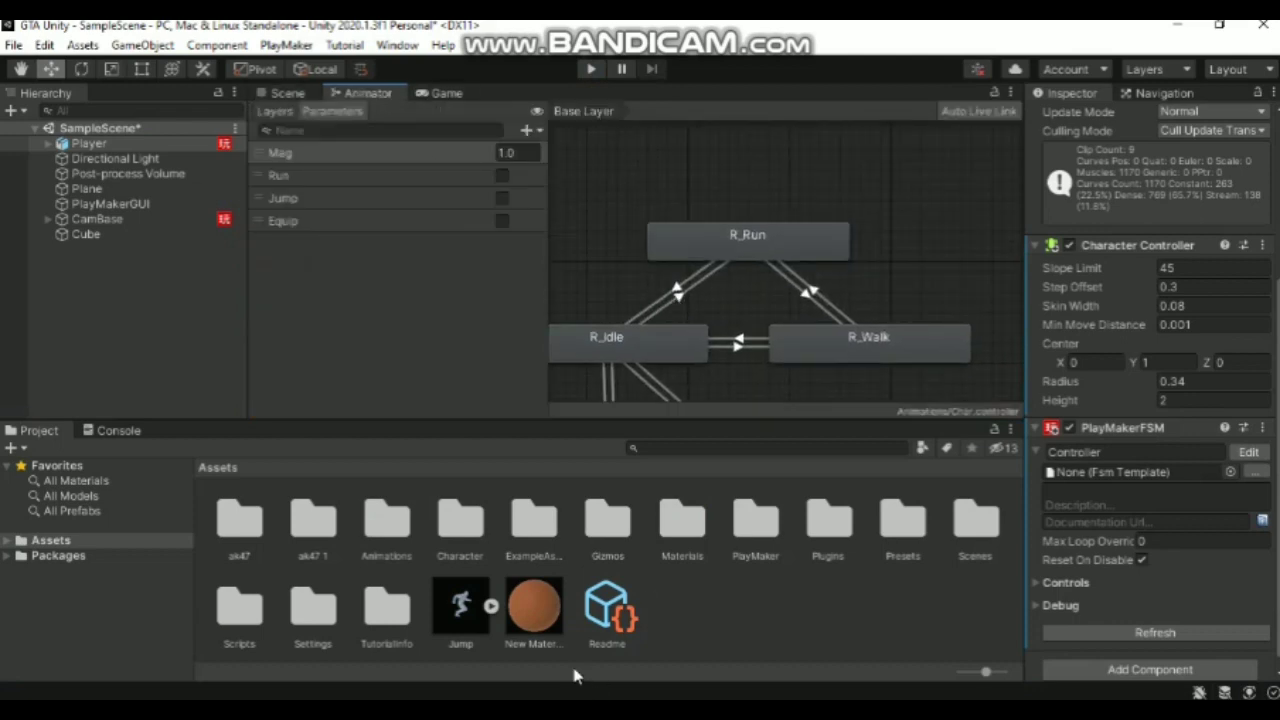
double_click(402, 548)
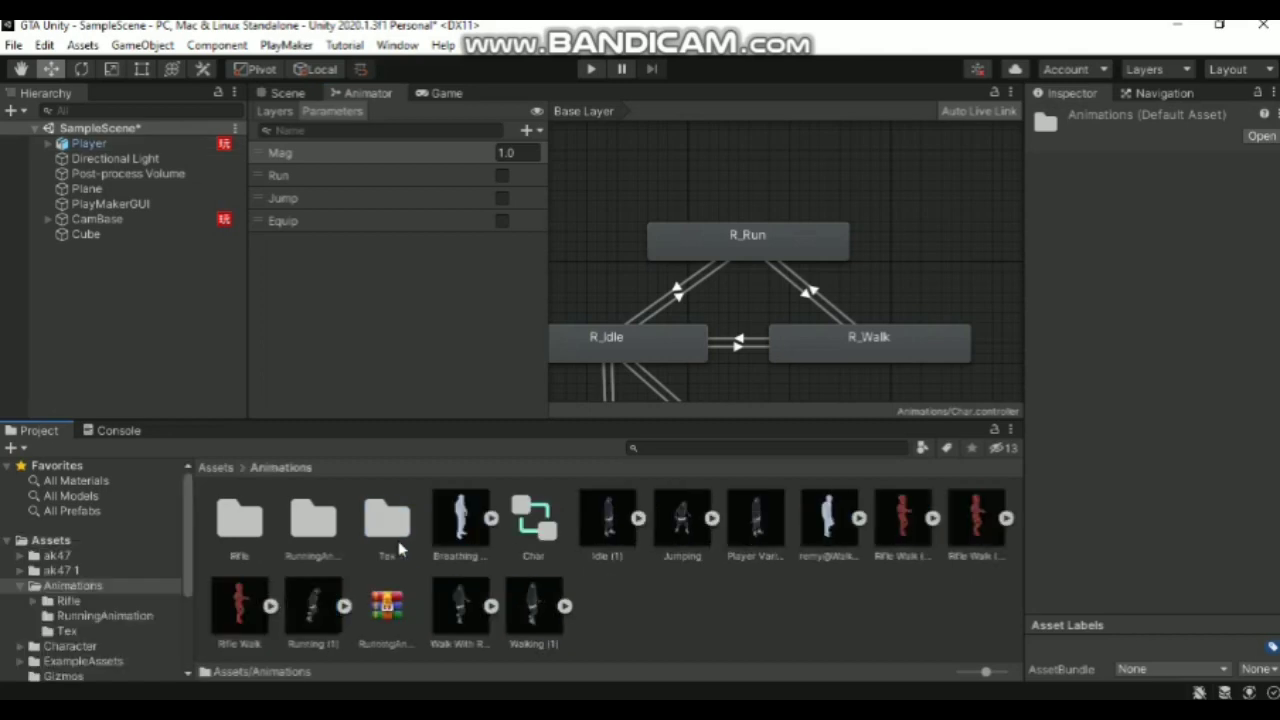
double_click(250, 535)
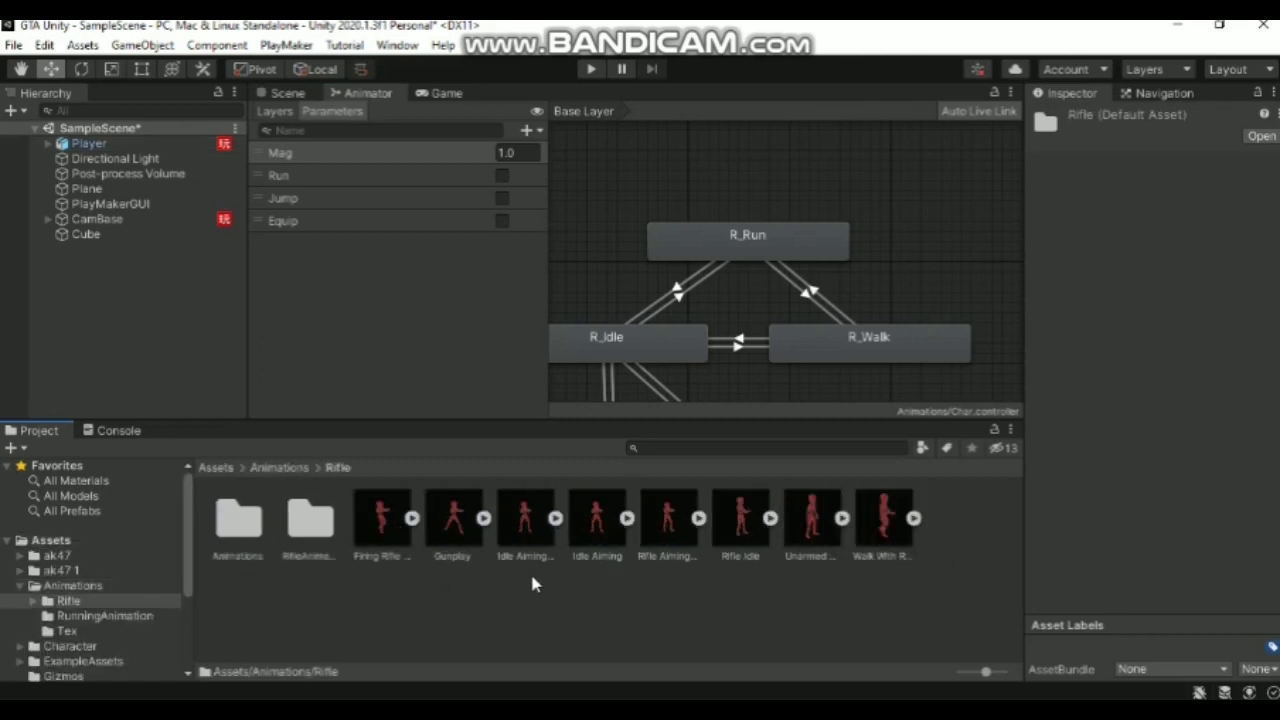
left_click(520, 530)
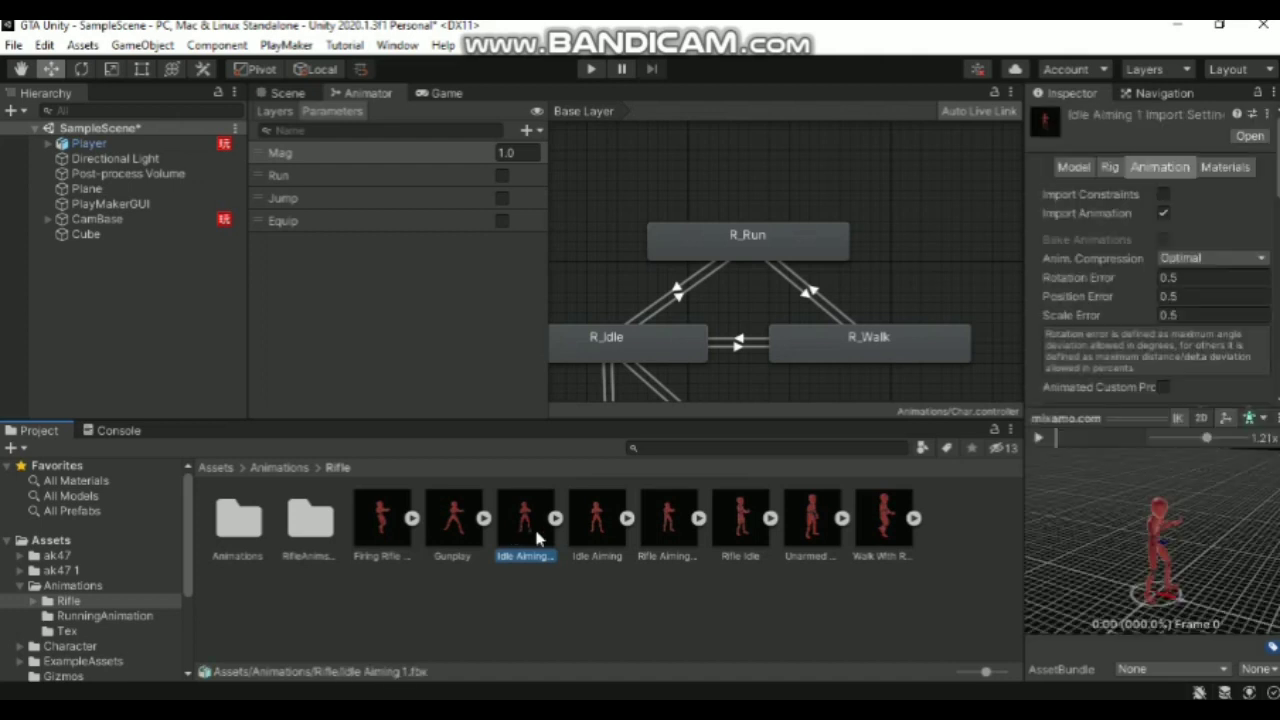
left_click(668, 542)
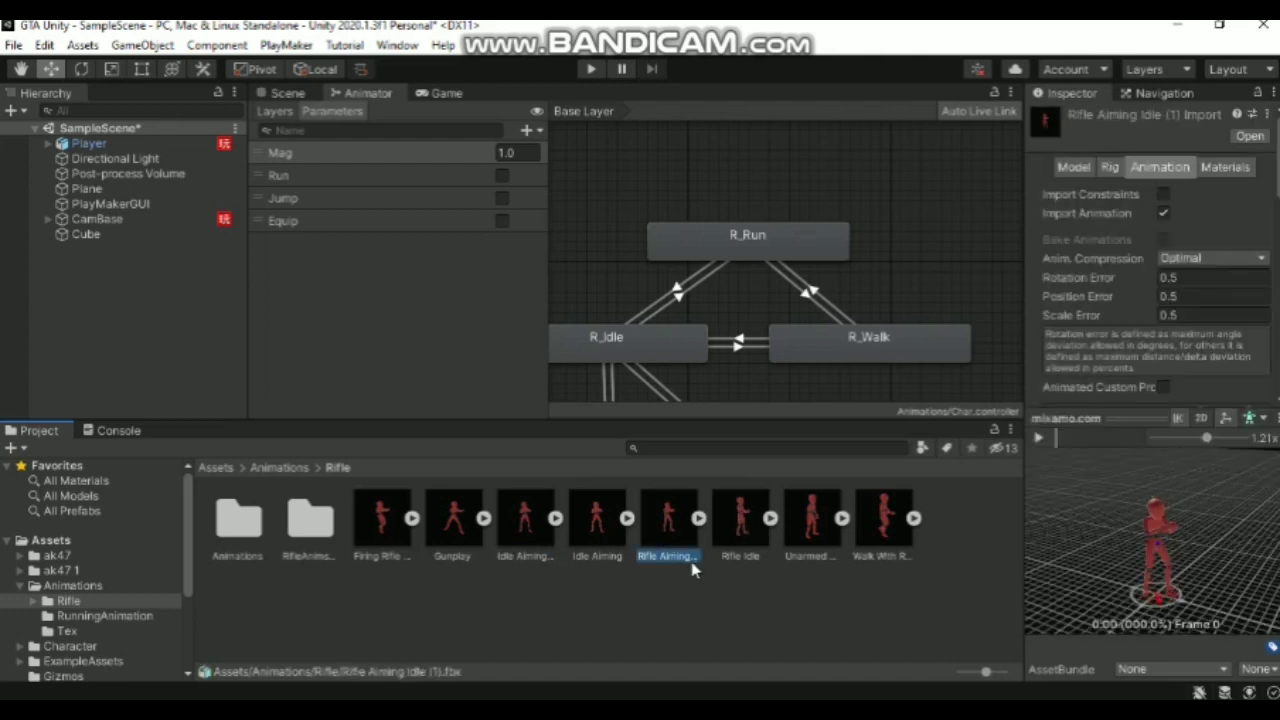
Review Rifle Aiming Idle's Rig and Animation import settings in the Inspector
left_click(757, 352)
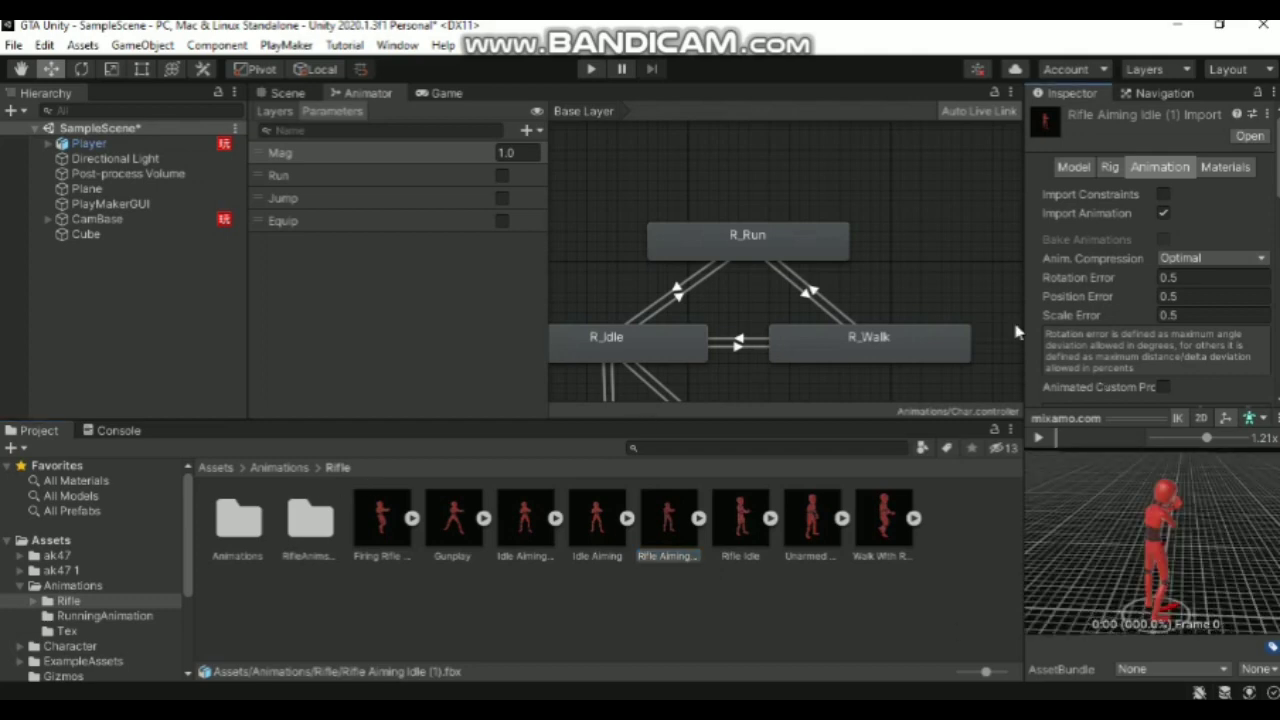
left_click(678, 552)
scroll(1130, 217, "down", 10)
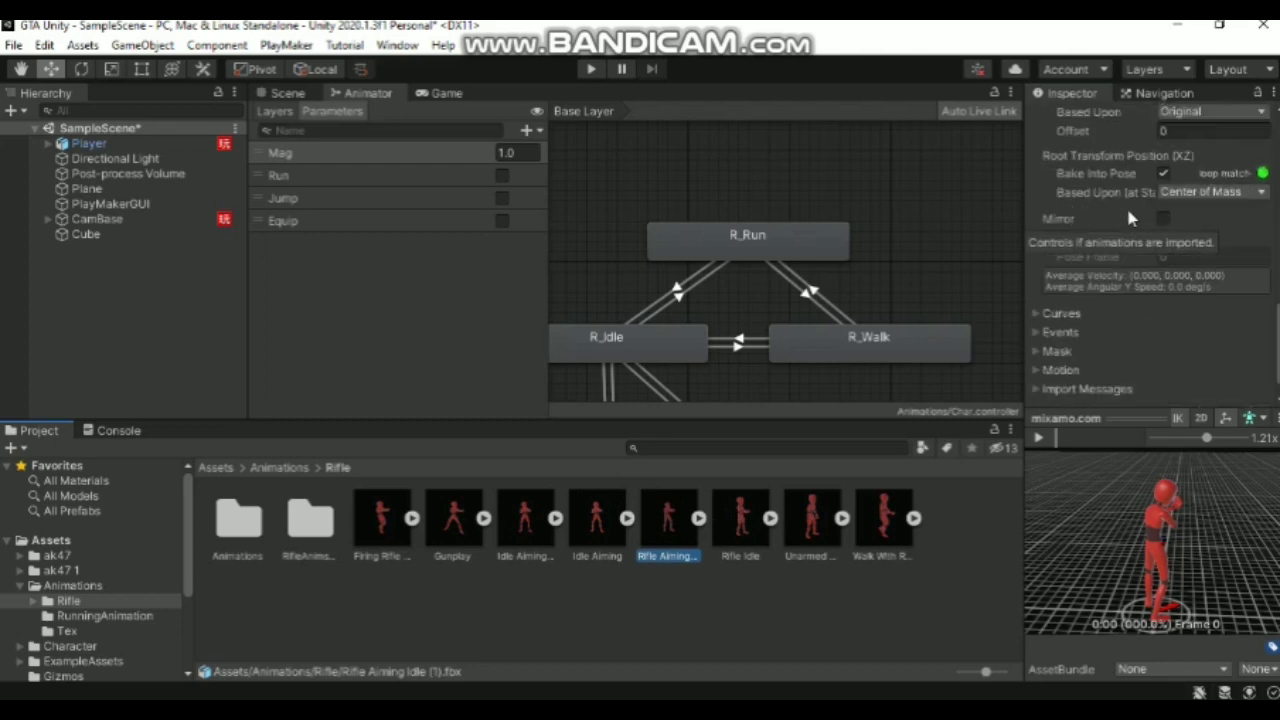
scroll(1126, 205, "up", 5)
scroll(1126, 205, "up", 3)
scroll(1212, 274, "down", 2)
scroll(1212, 274, "up", 5)
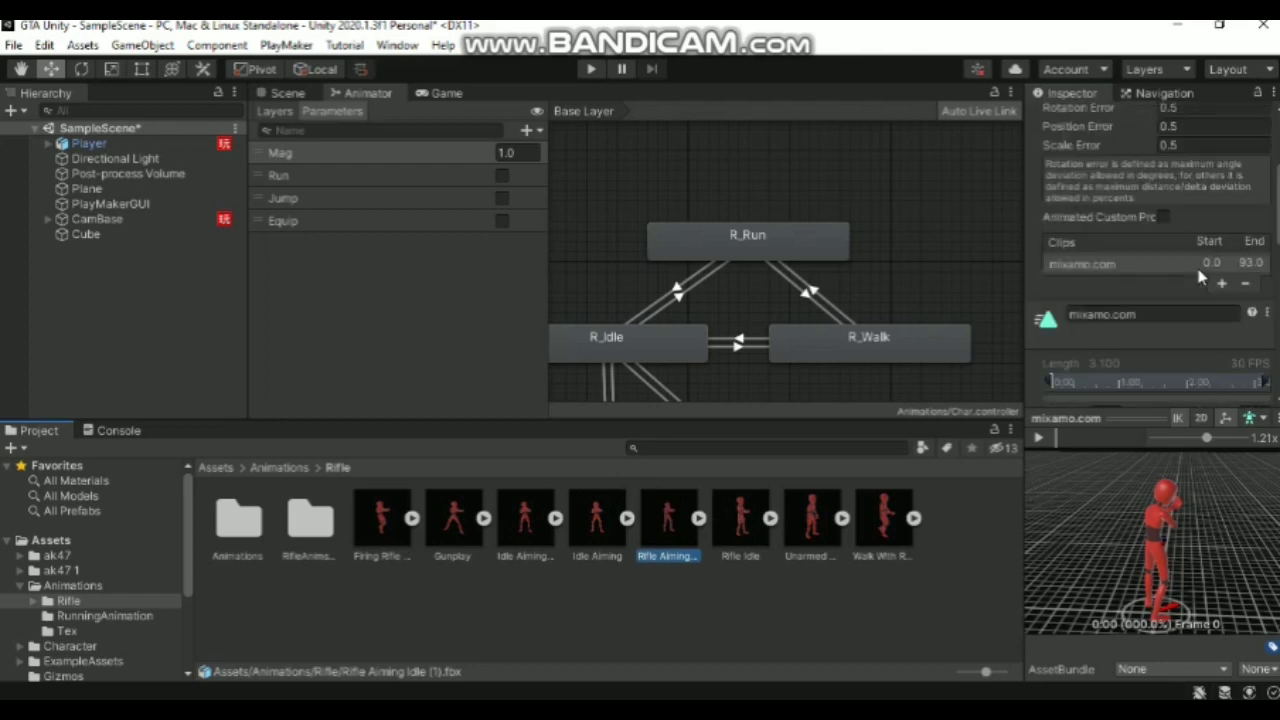
scroll(1200, 250, "up", 5)
left_click(1115, 168)
left_click(1166, 167)
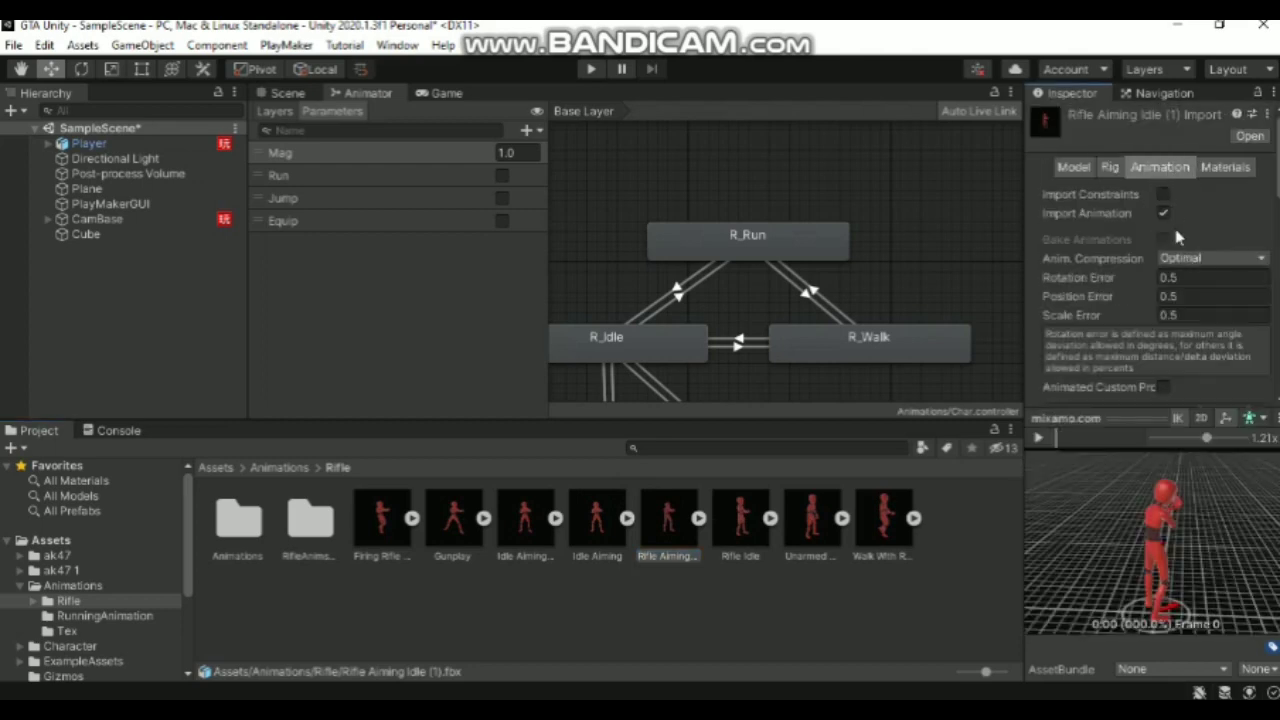
scroll(1190, 230, "down", 10)
scroll(1194, 255, "up", 3)
scroll(1166, 280, "down", 6)
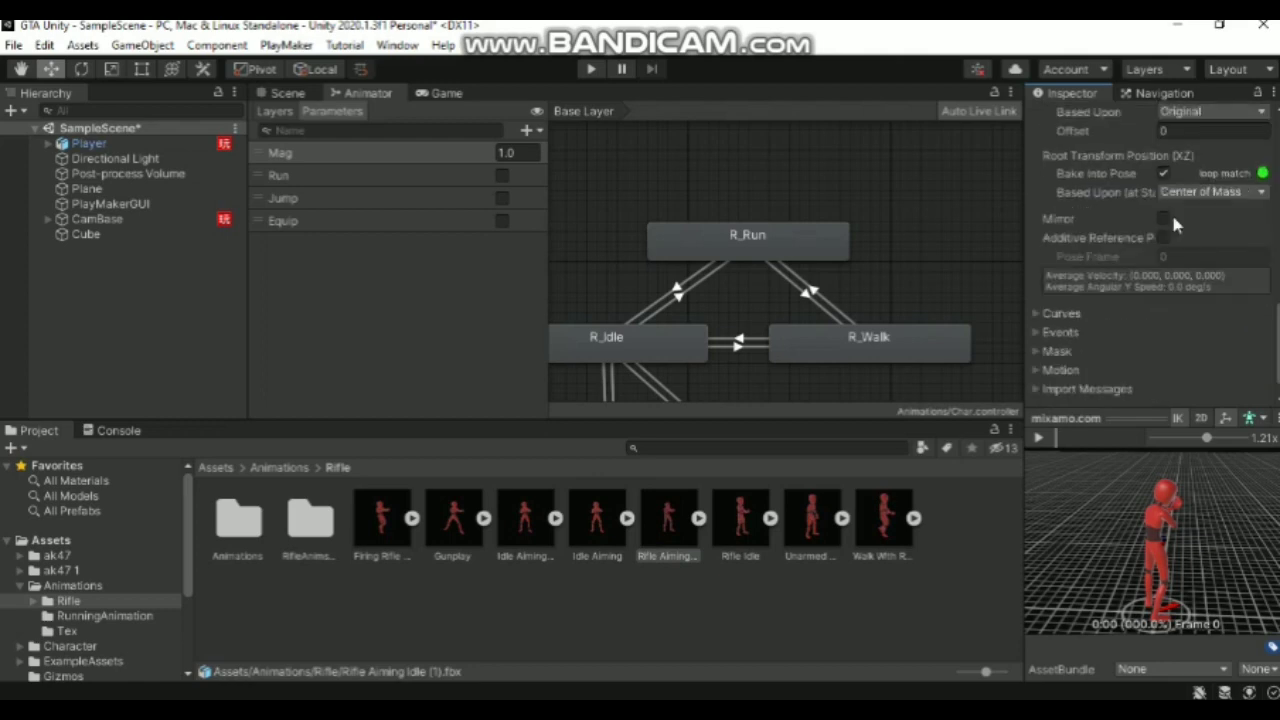
scroll(1171, 211, "up", 3)
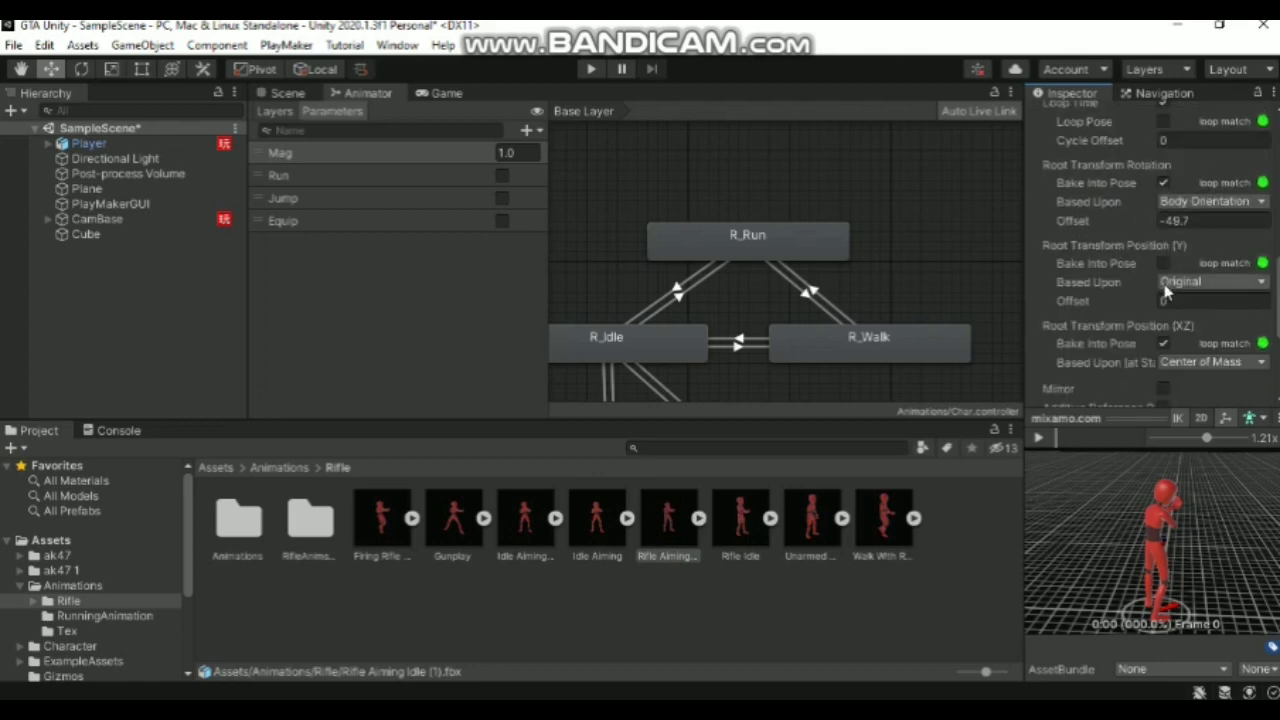
scroll(1170, 300, "down", 5)
scroll(1140, 288, "up", 4)
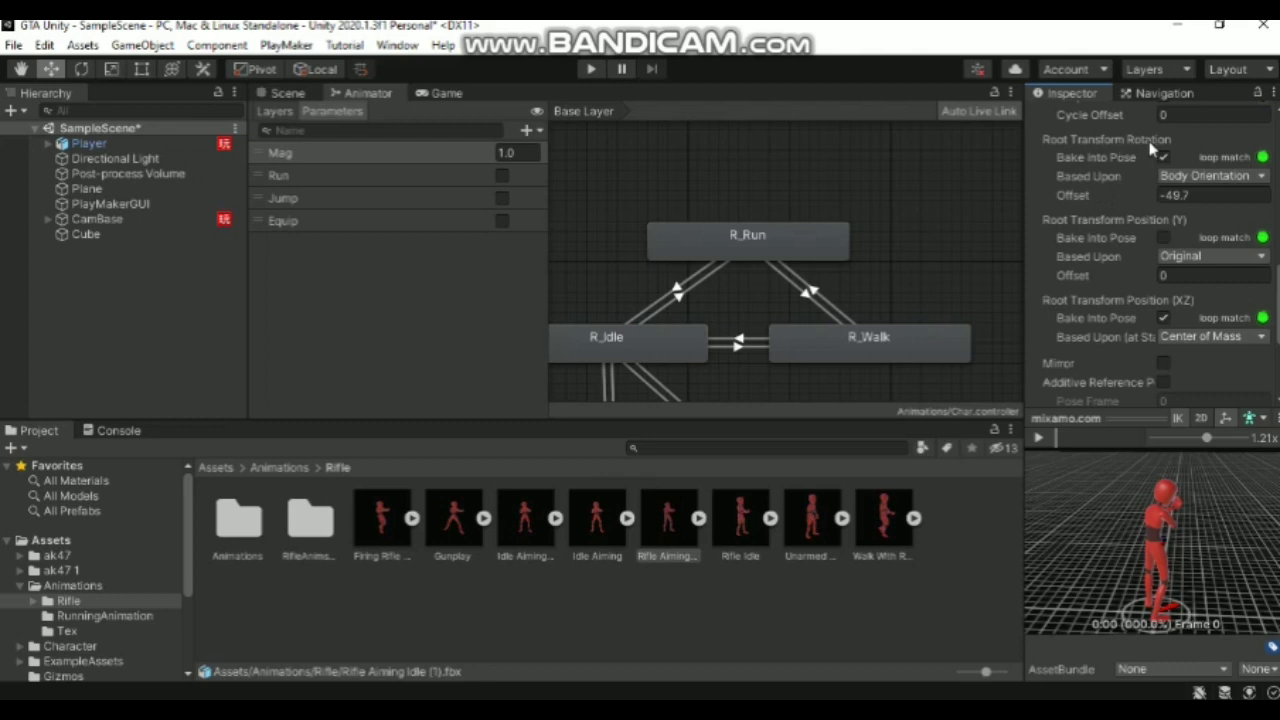
Edit the clip's Root Transform Rotation Offset value, then deselect the clip
left_click(1200, 195)
type("0")
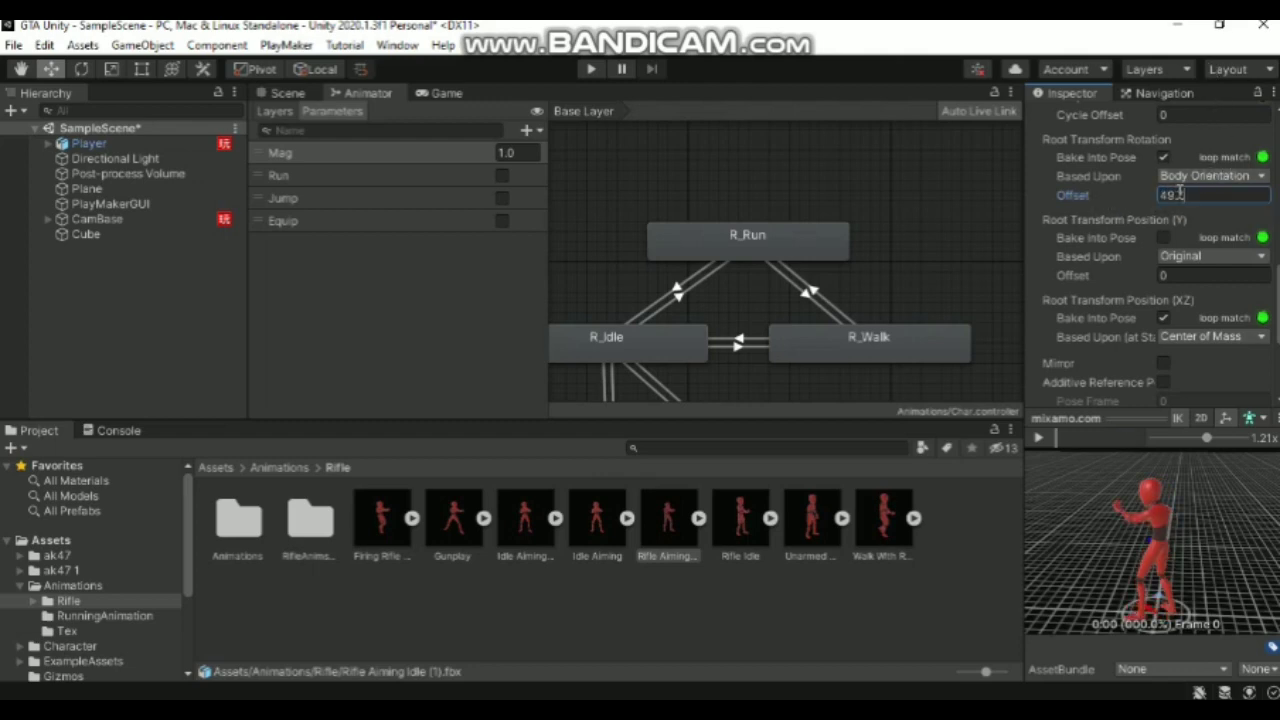
type("-")
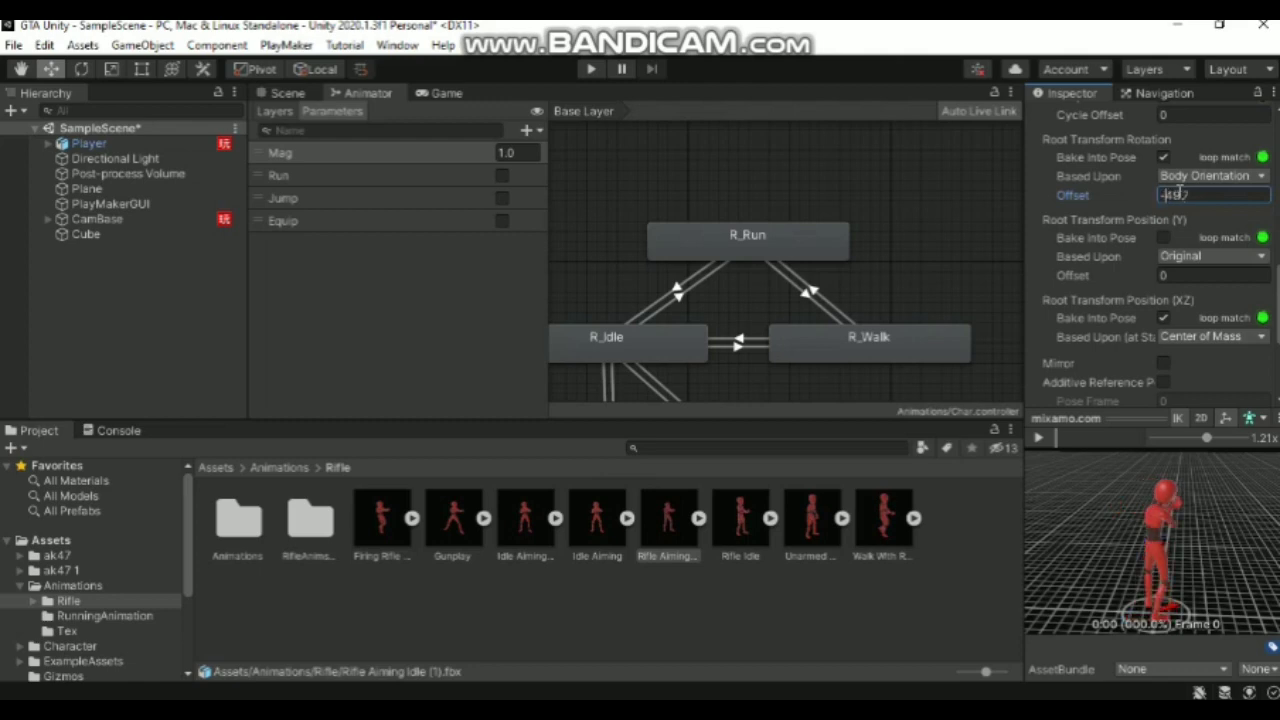
left_click(977, 556)
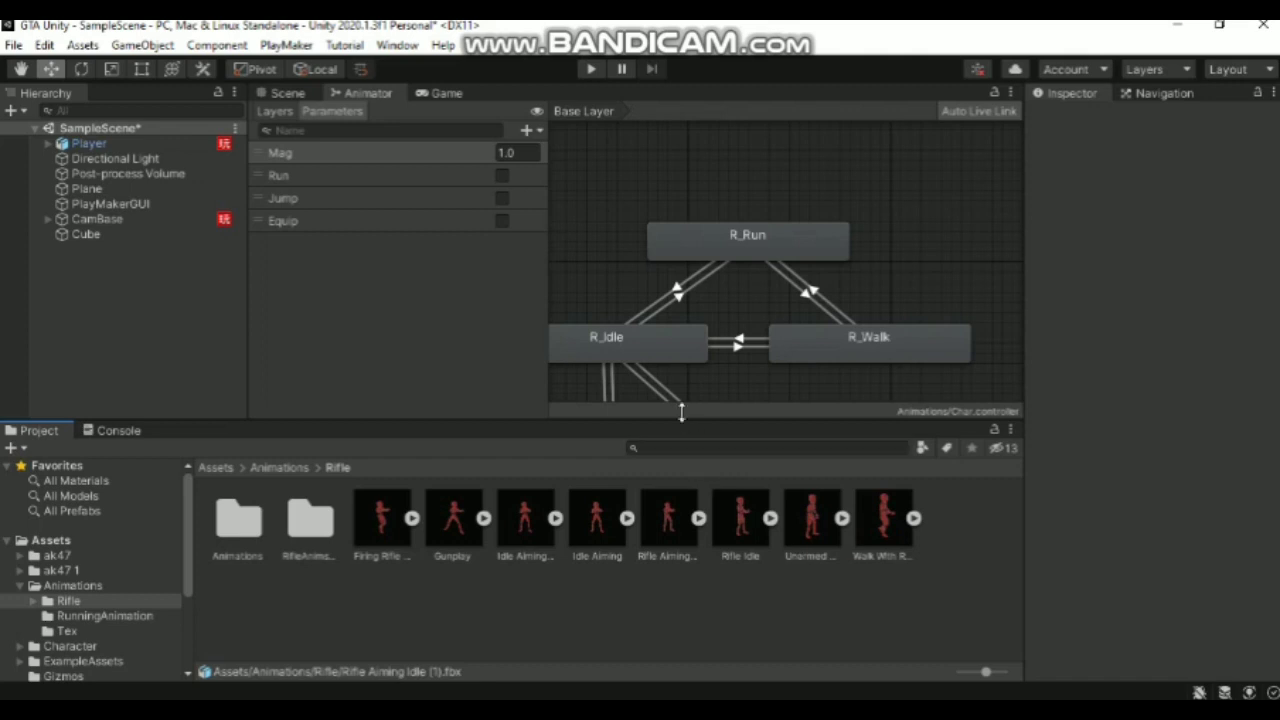
Add a state from the Rifle Aiming Idle clip, name it R_AIM, and place it above R_Idle
mouse_move(656, 520)
left_mouse_down()
mouse_move(722, 190)
mouse_move(701, 178)
left_mouse_up()
left_click(1100, 117)
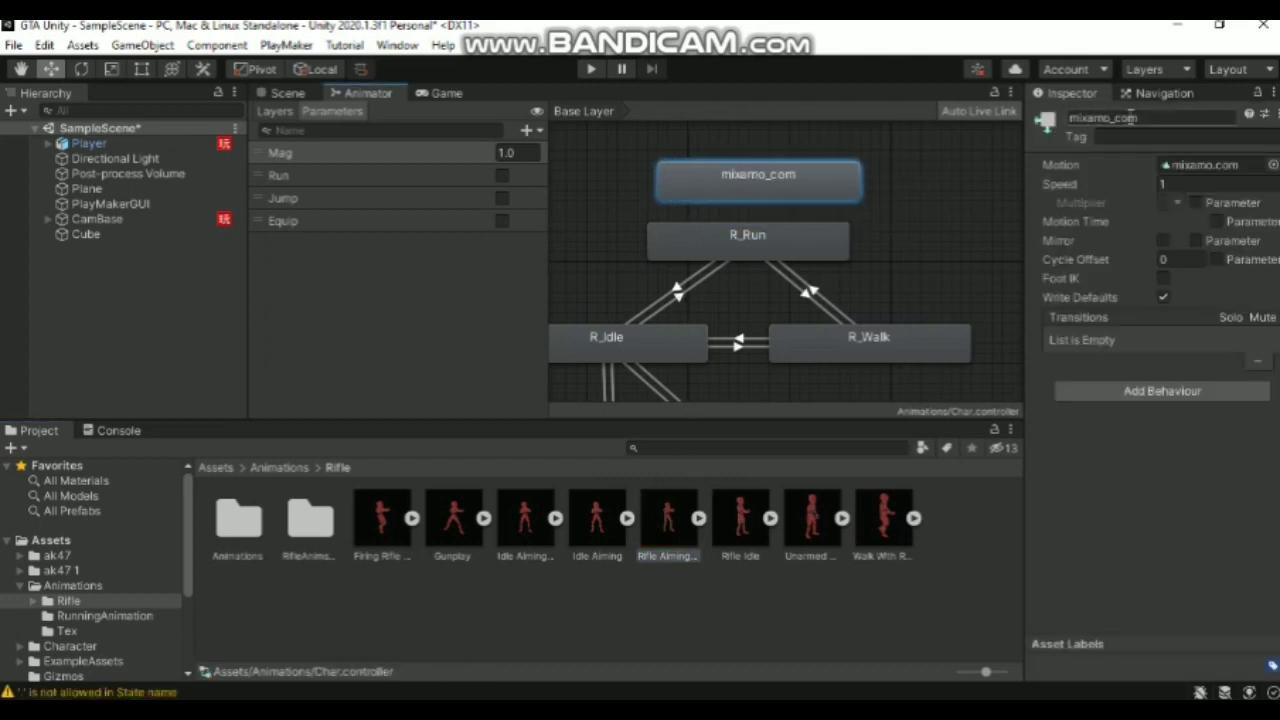
type("R_AIM")
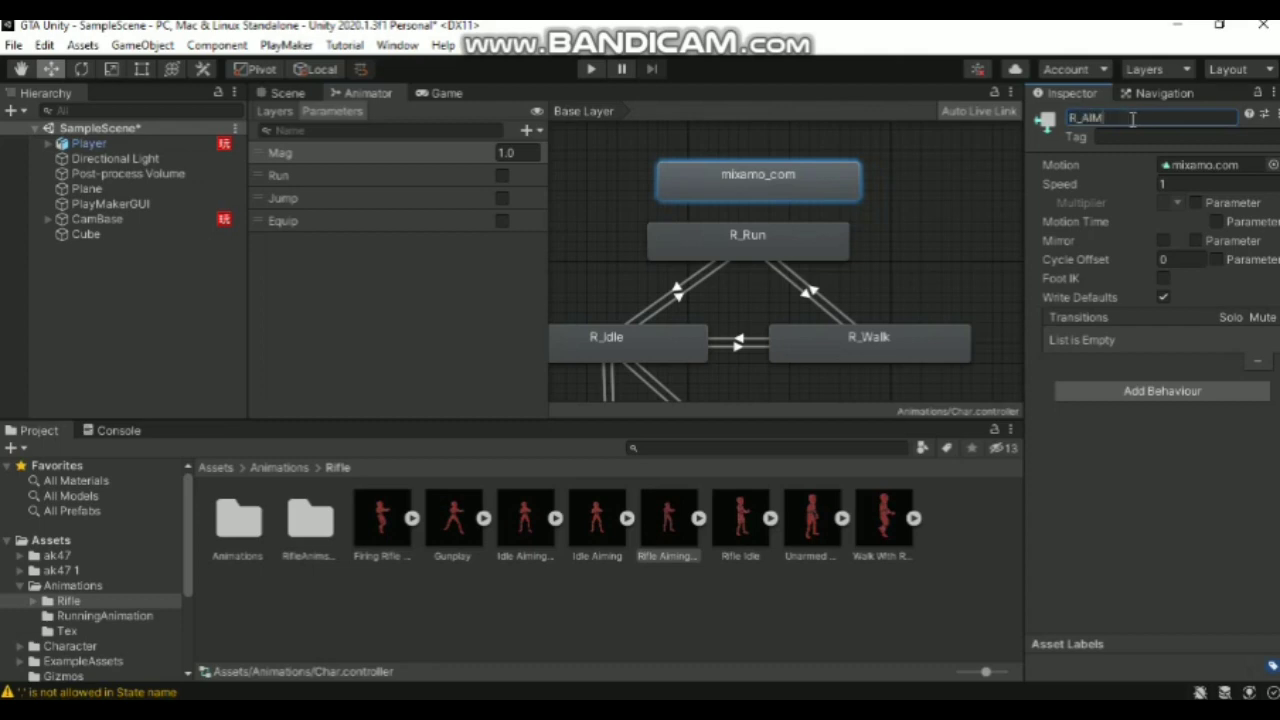
key("Return")
left_click_drag(786, 192, 776, 172)
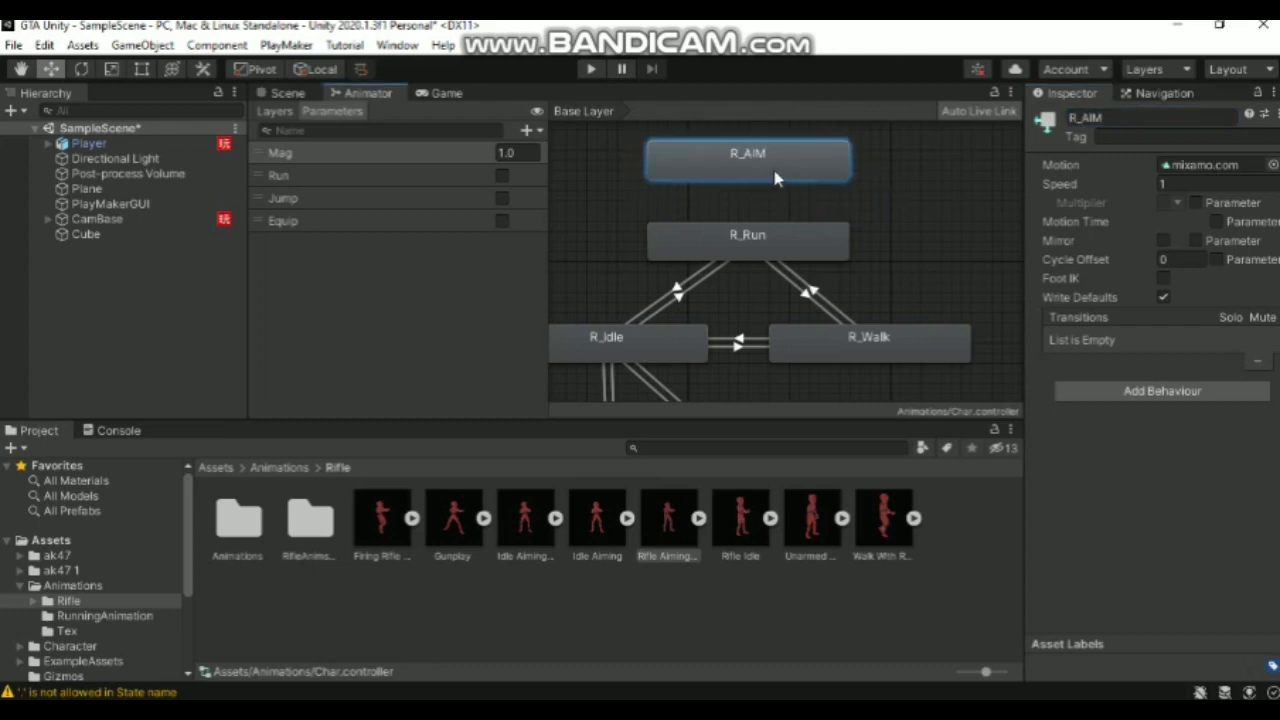
left_click_drag(756, 244, 910, 256)
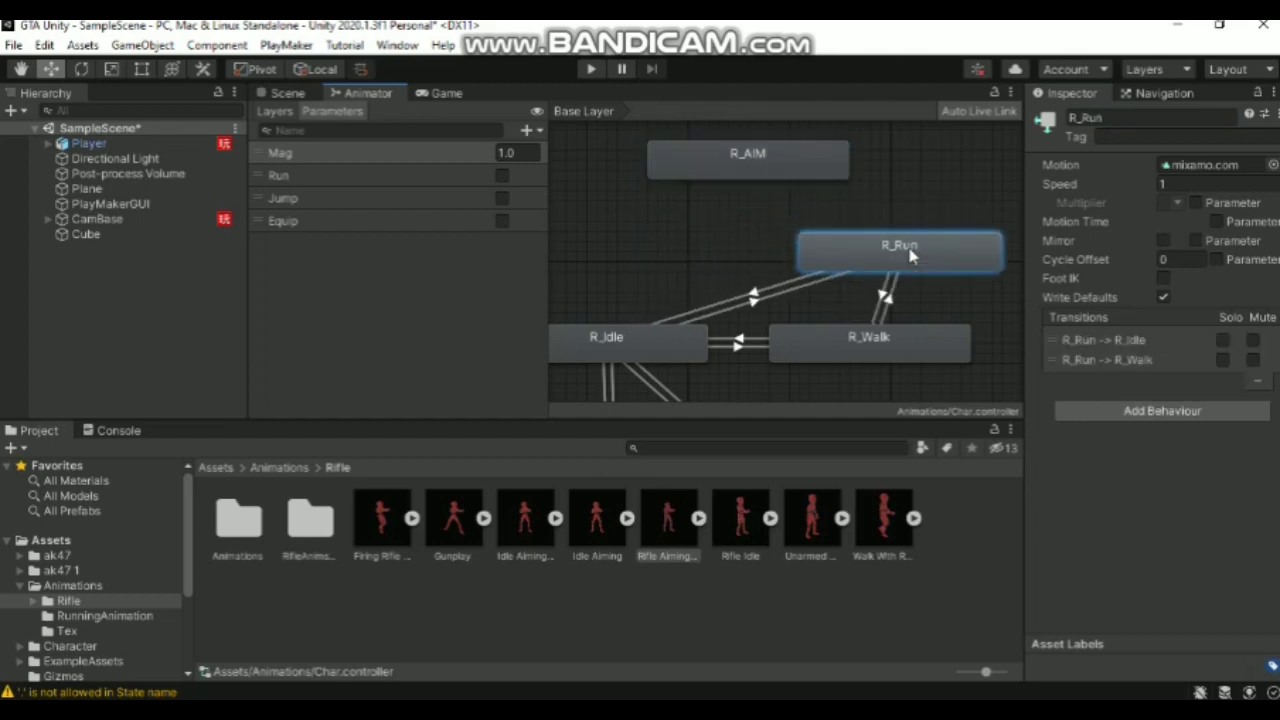
left_click_drag(745, 172, 800, 240)
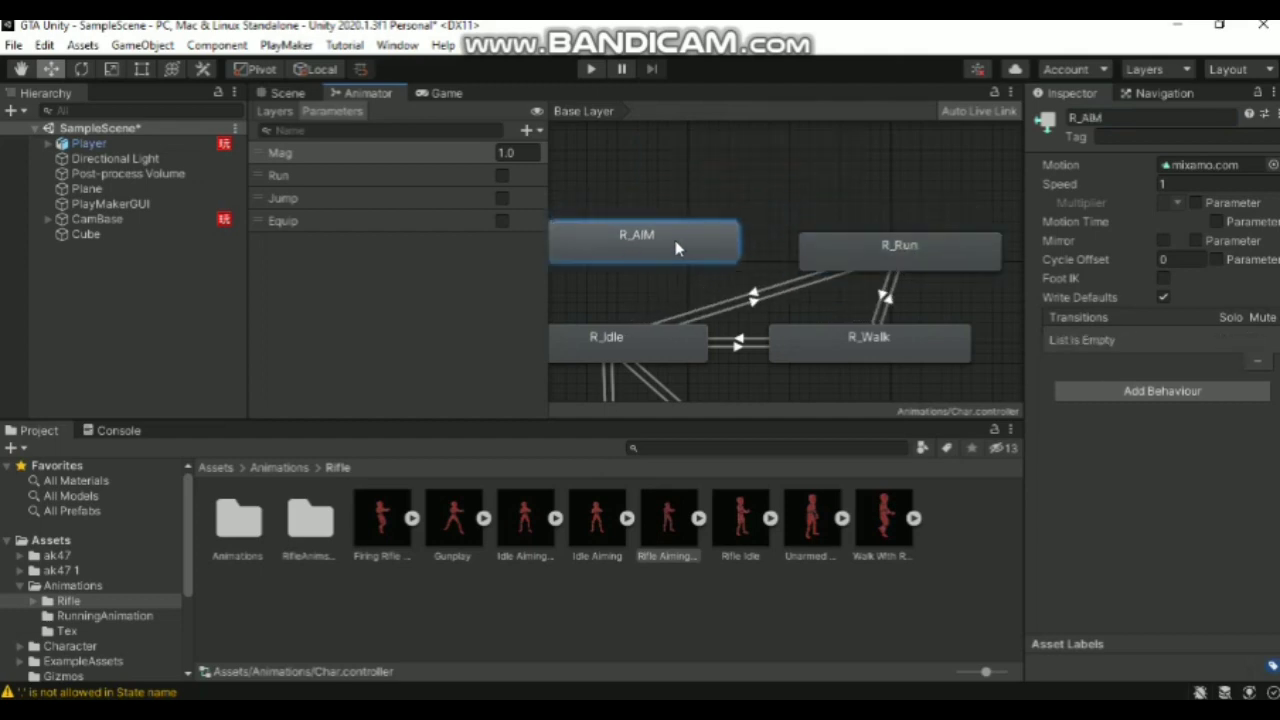
Make transitions from R_Idle to R_AIM and from R_AIM back to R_Idle
right_click(735, 332)
left_click(776, 341)
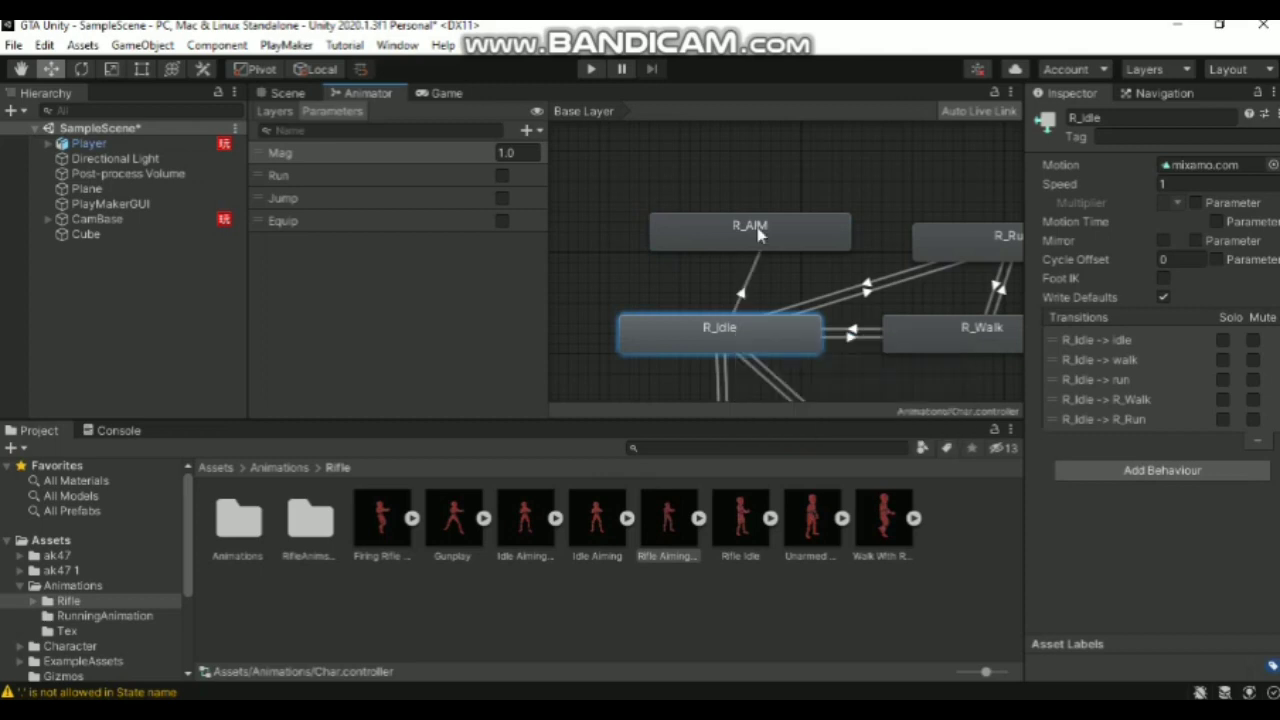
left_click(757, 232)
right_click(757, 232)
left_click(800, 238)
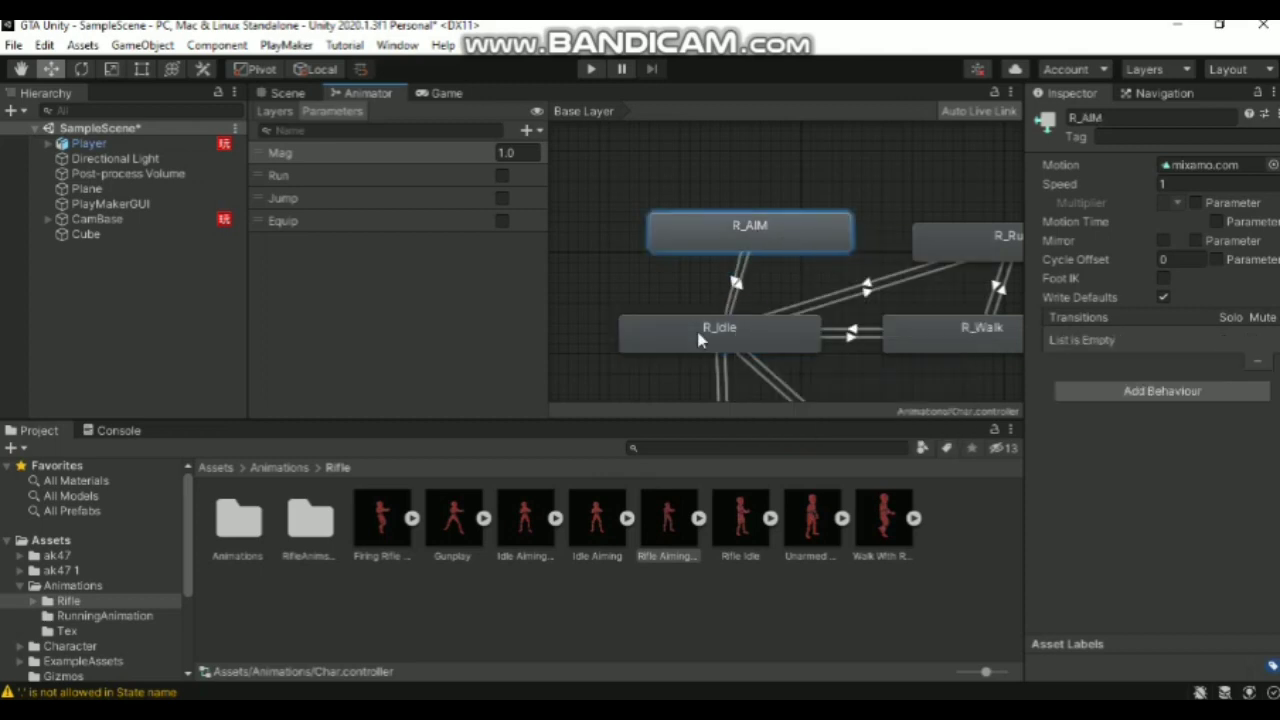
left_click(702, 340)
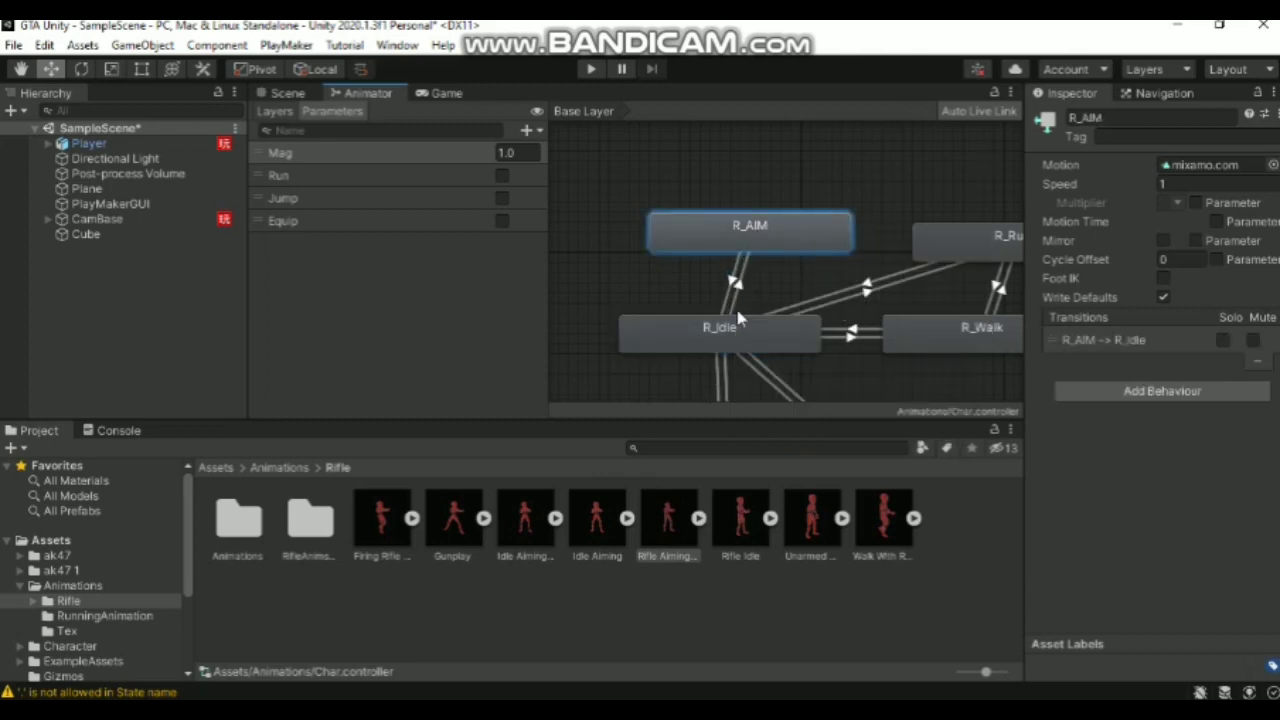
Add an Aim bool parameter and make R_Idle→R_AIM skip exit time with condition Aim true
left_click(737, 286)
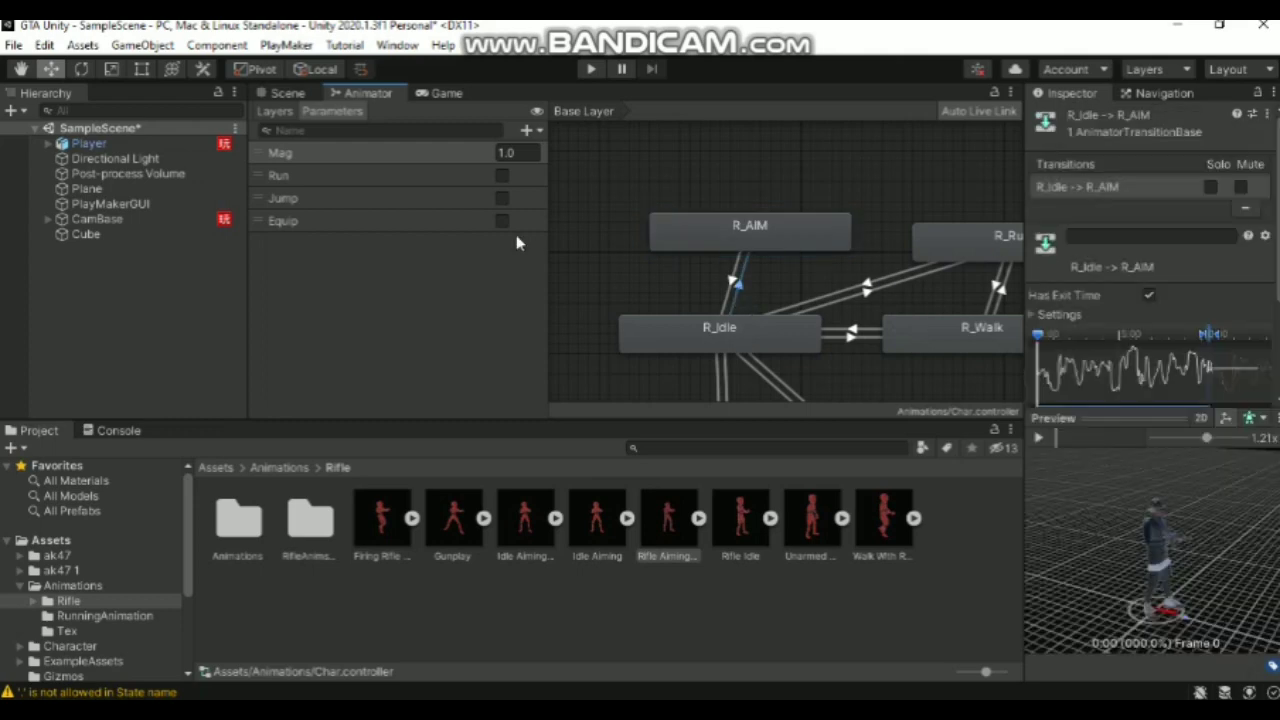
left_click(527, 131)
left_click(570, 197)
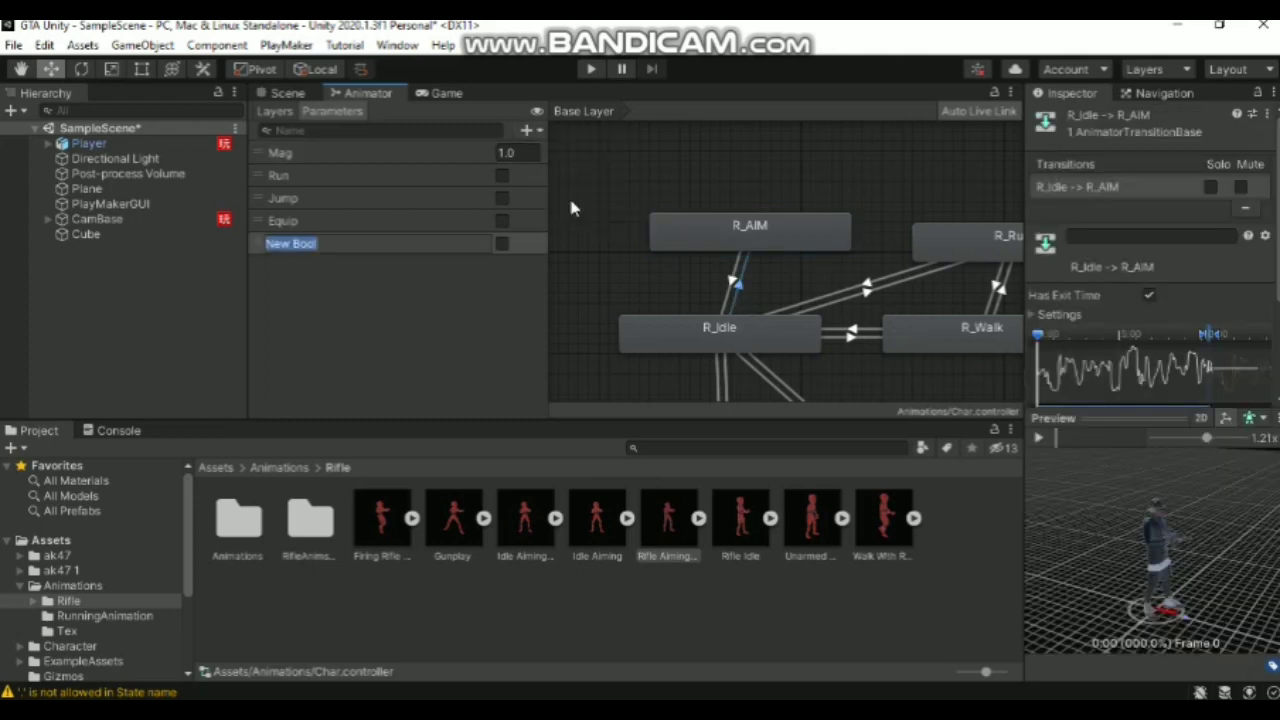
type("Aim")
key("Return")
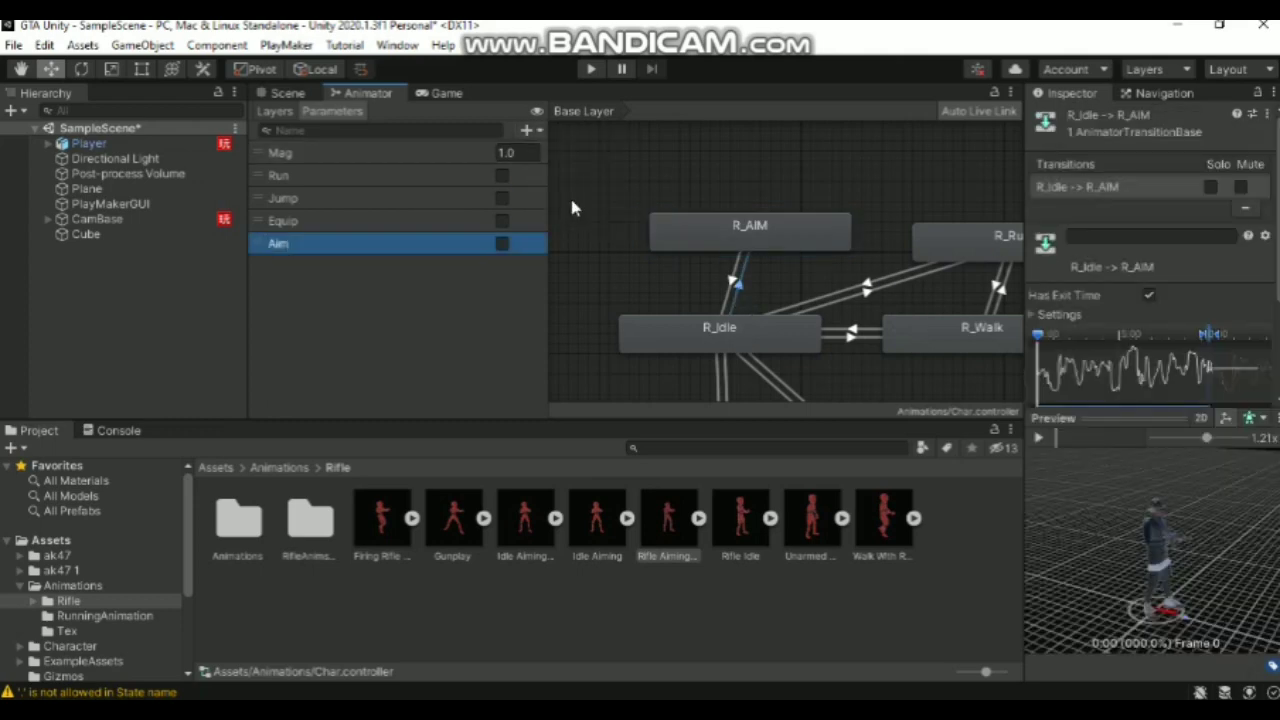
left_click(1150, 296)
scroll(1185, 271, "down", 3)
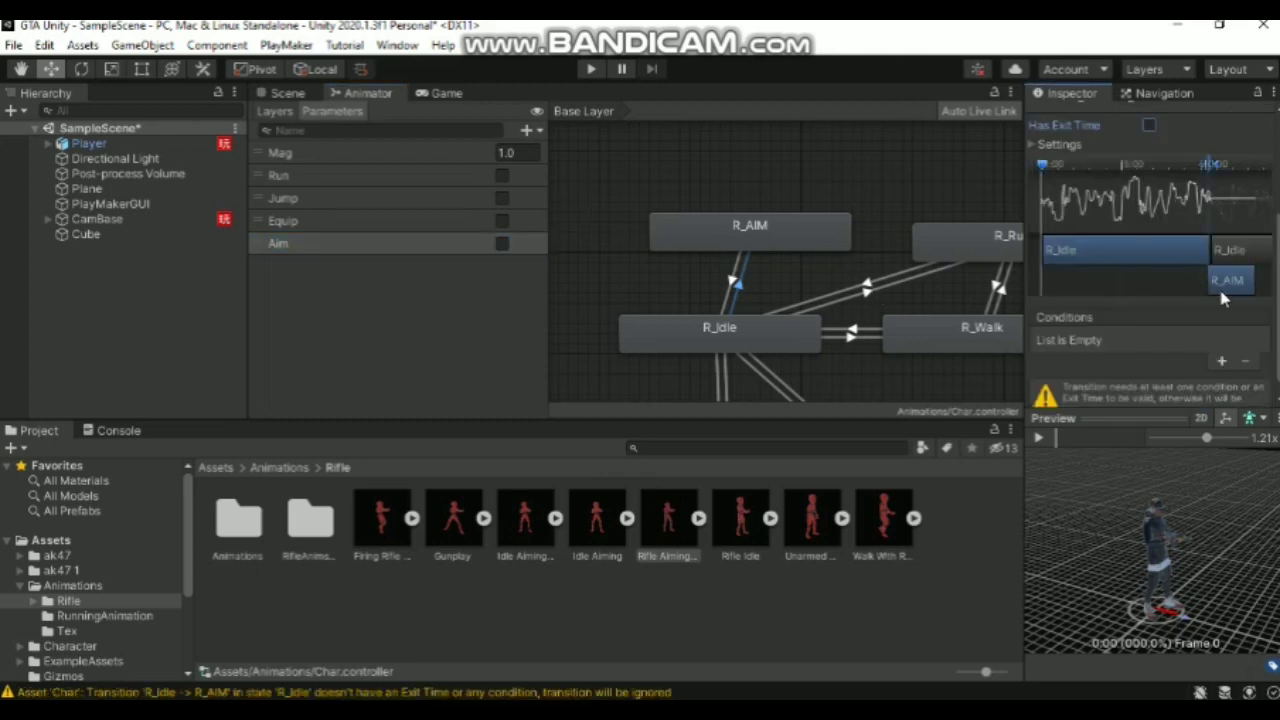
left_click(1220, 360)
left_click(1098, 364)
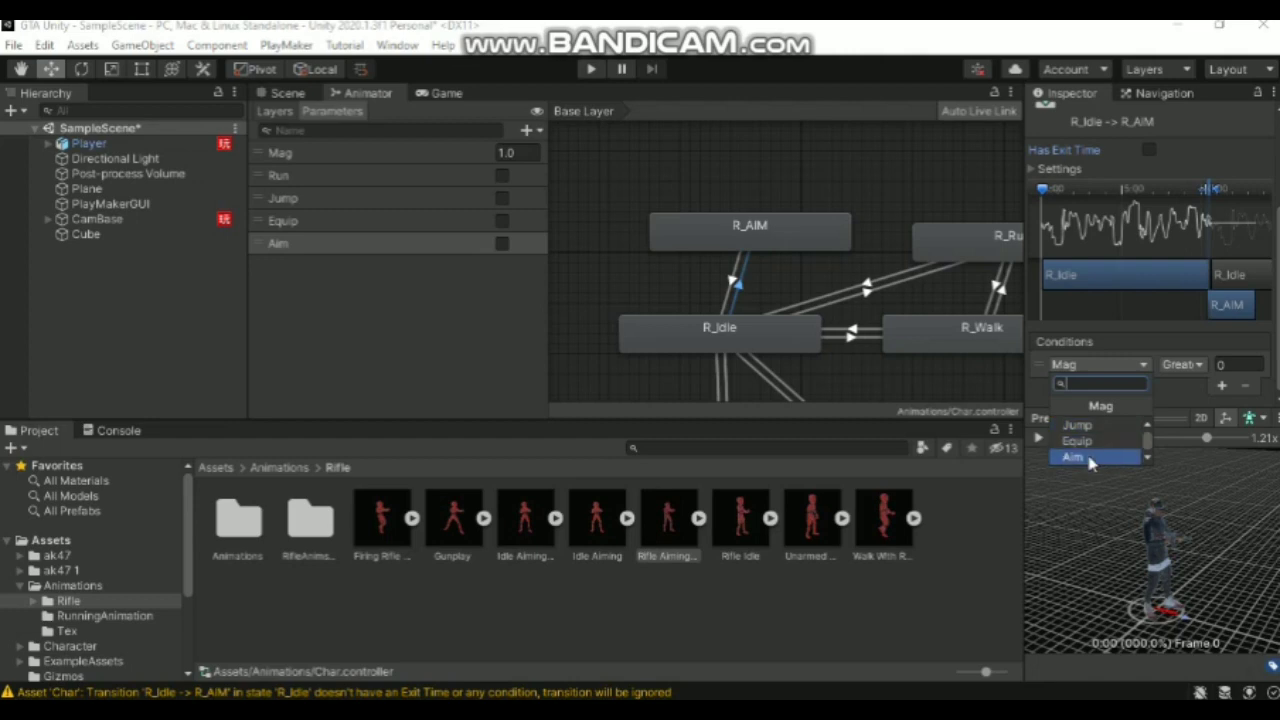
left_click(1092, 458)
Make R_AIM→R_Idle skip exit time with condition Aim false, then select the Player
left_click(735, 283)
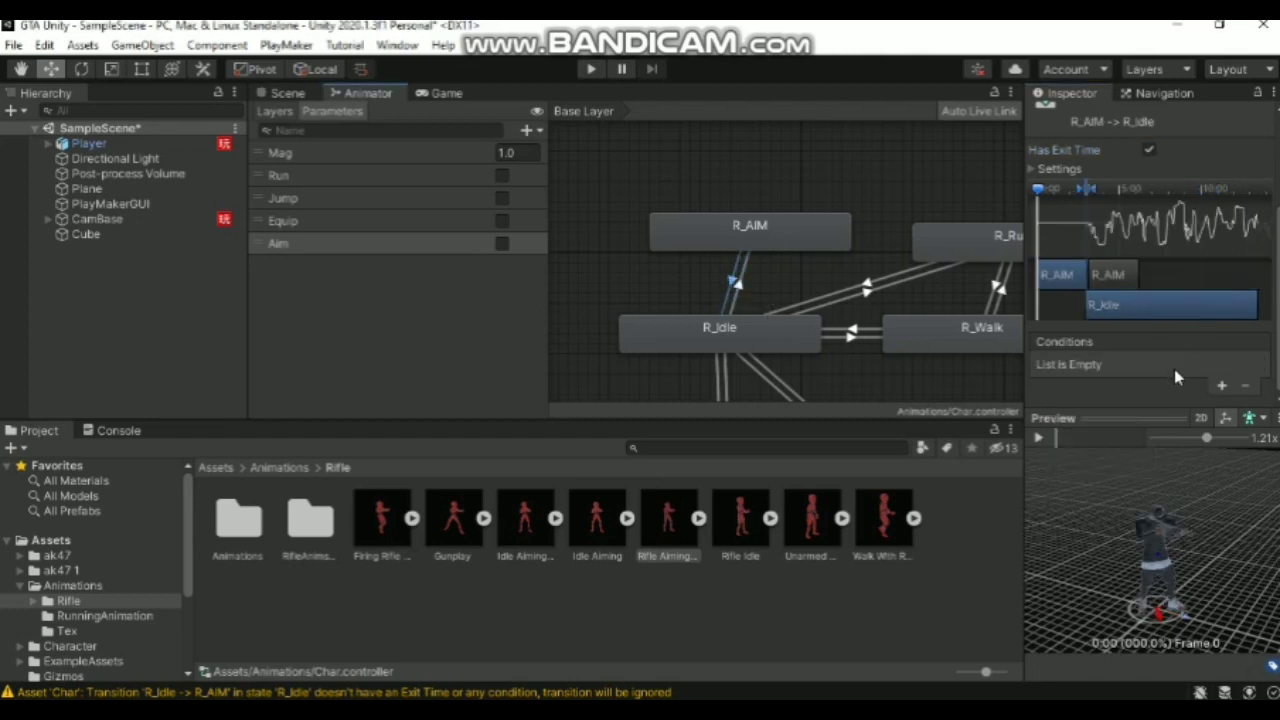
left_click(1149, 150)
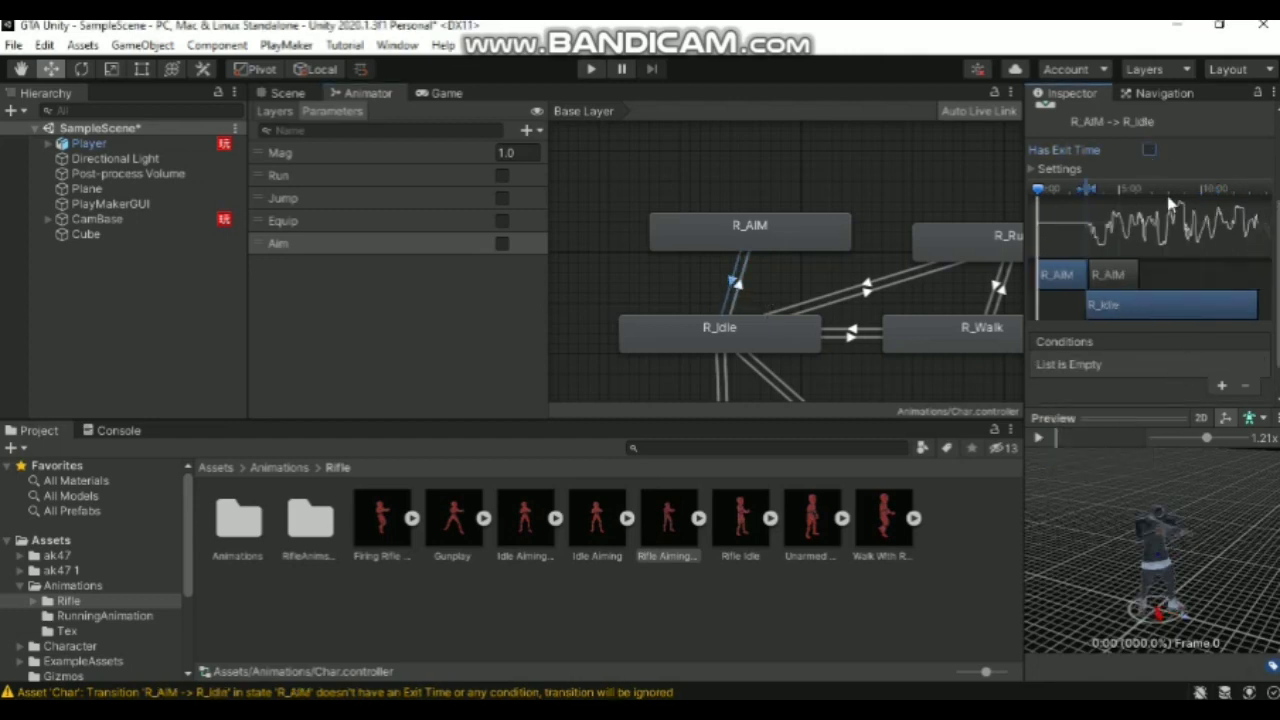
left_click(1221, 385)
left_click(1098, 364)
scroll(1097, 453, "down", 2)
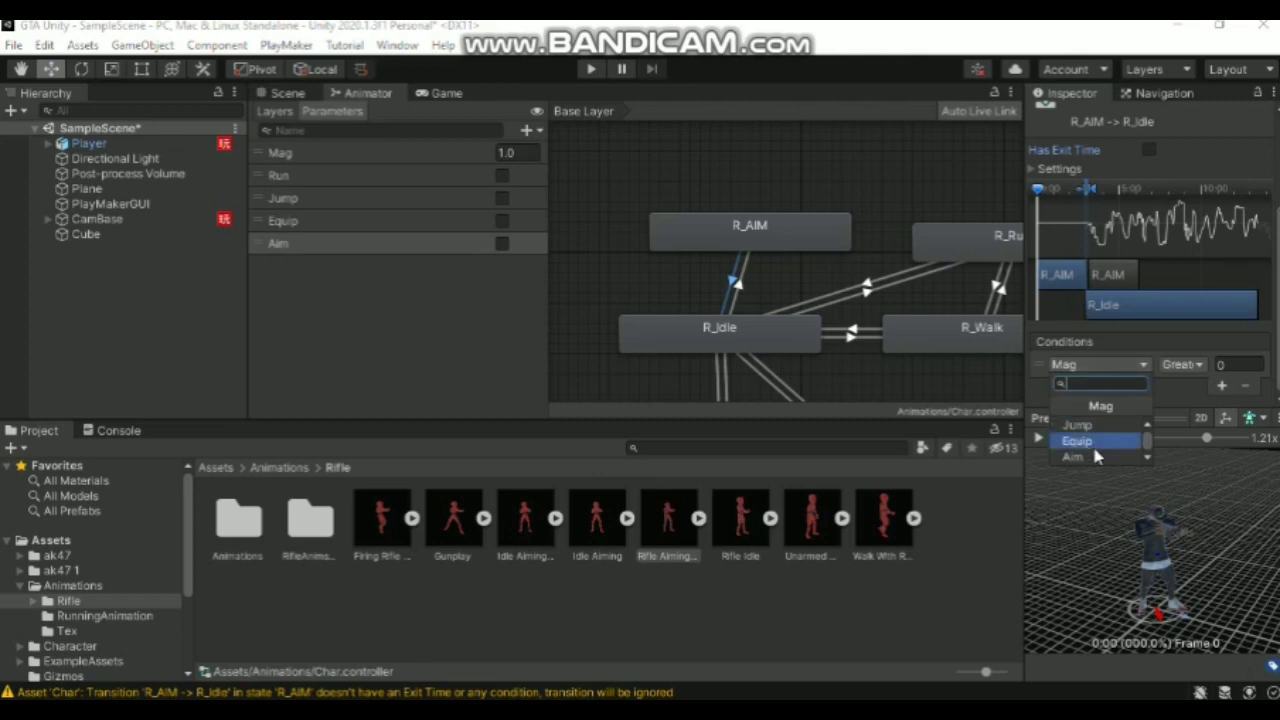
left_click(1080, 455)
left_click(1210, 364)
left_click(1205, 406)
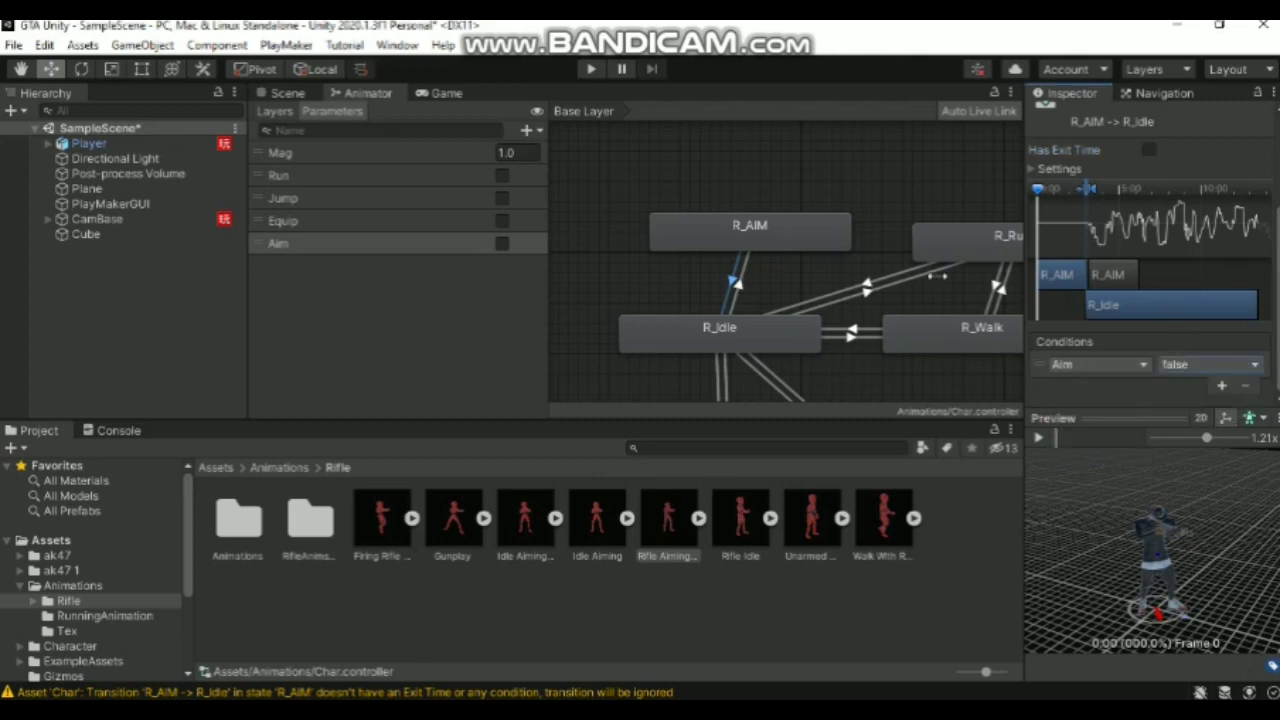
left_click(88, 143)
In the Player's FSM, add a Get Mouse Button Down action to the Equip state
scroll(1150, 400, "down", 2)
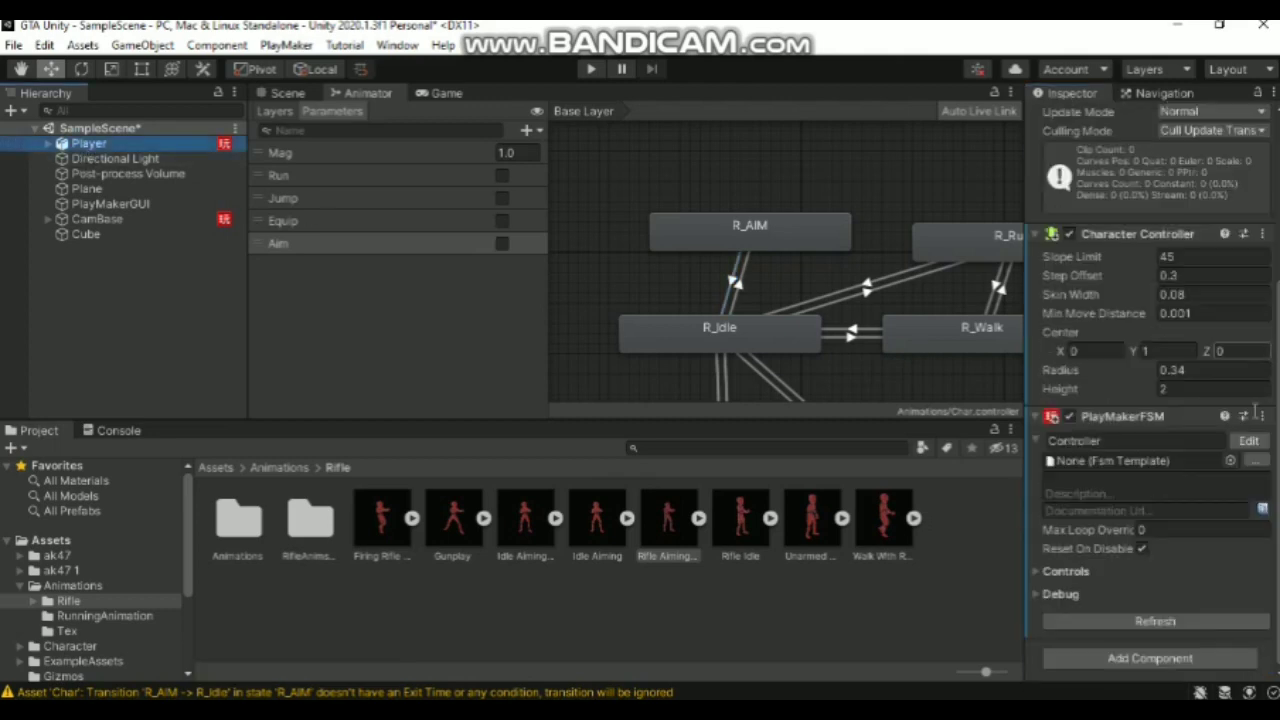
left_click(1249, 441)
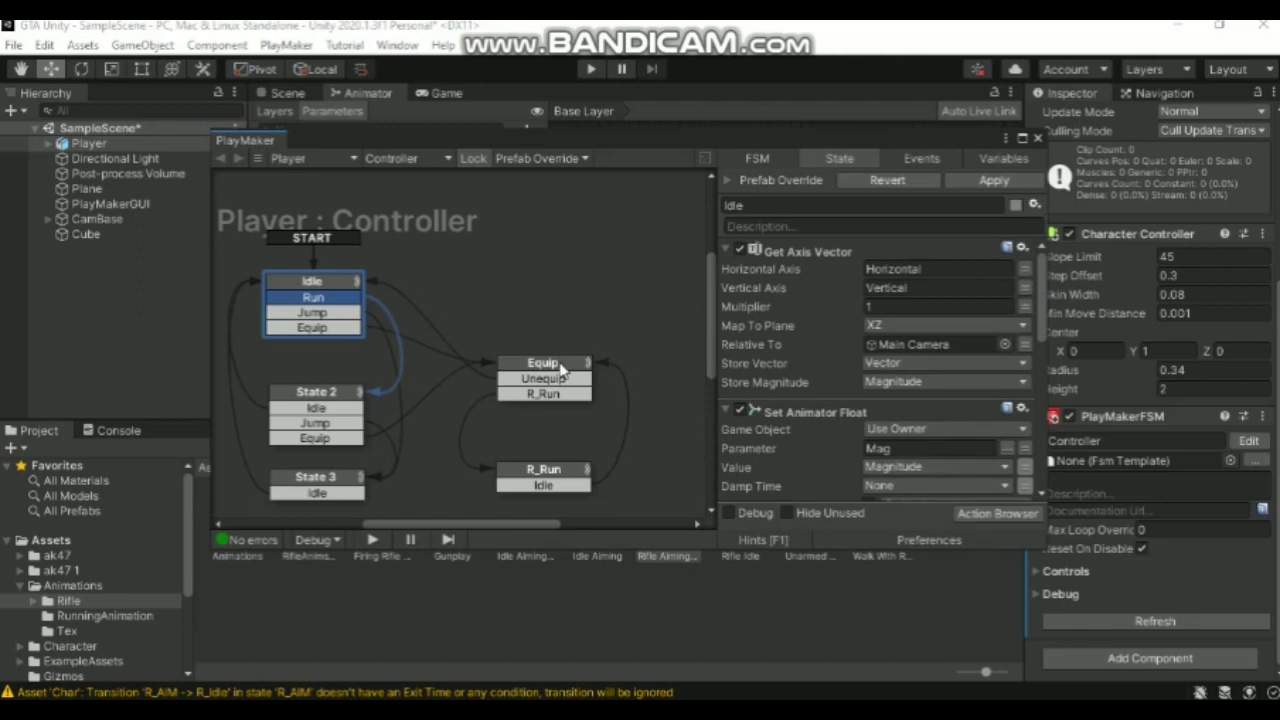
left_click(561, 370)
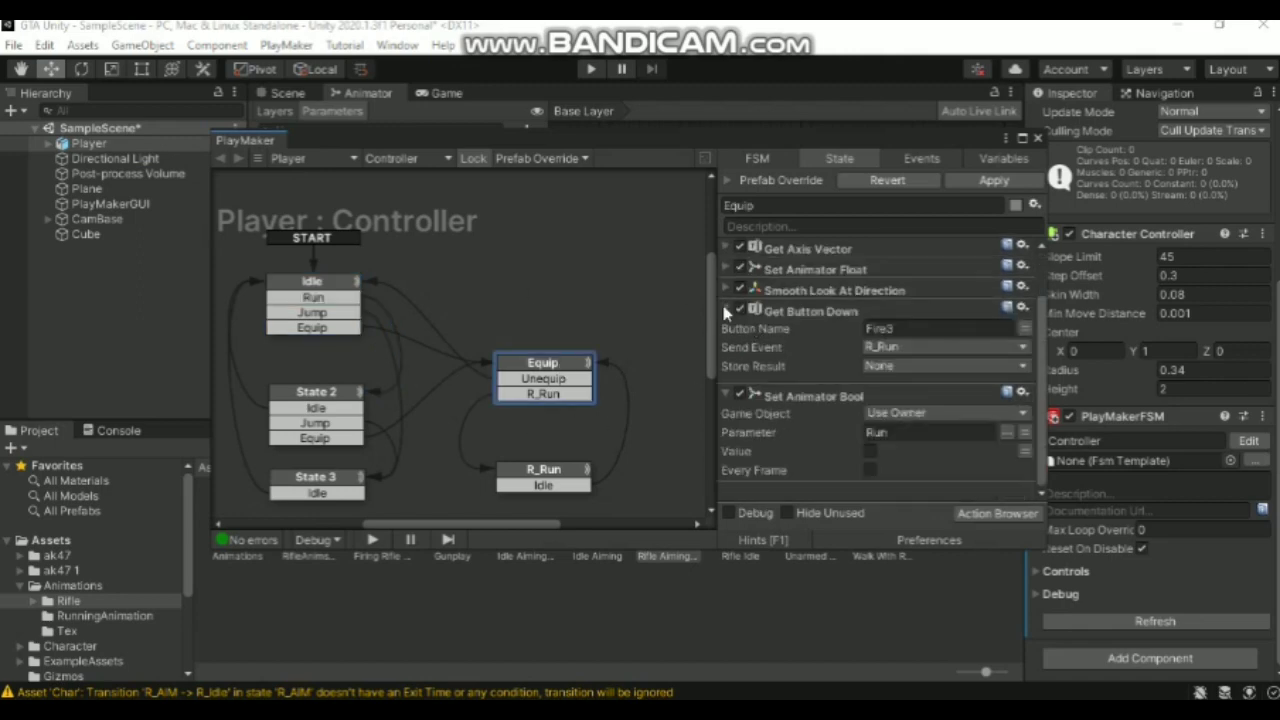
left_click(727, 311)
left_click(724, 395)
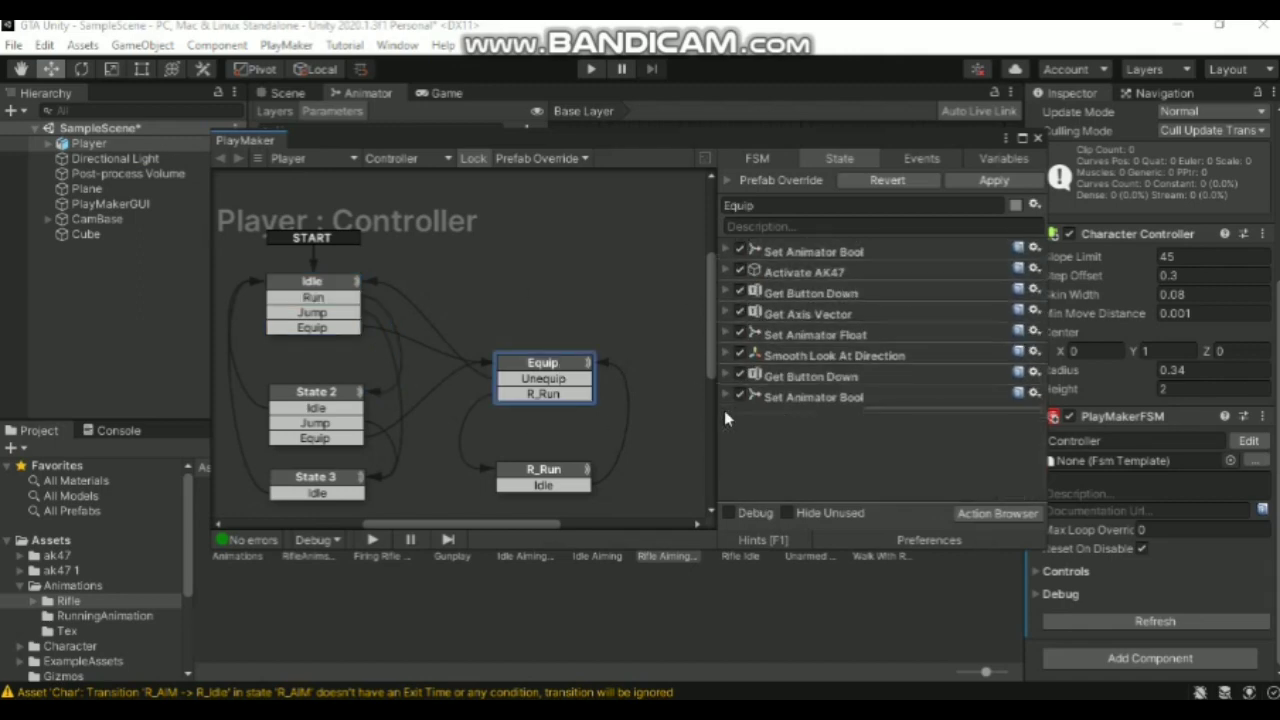
double_click(778, 457)
type("get mo")
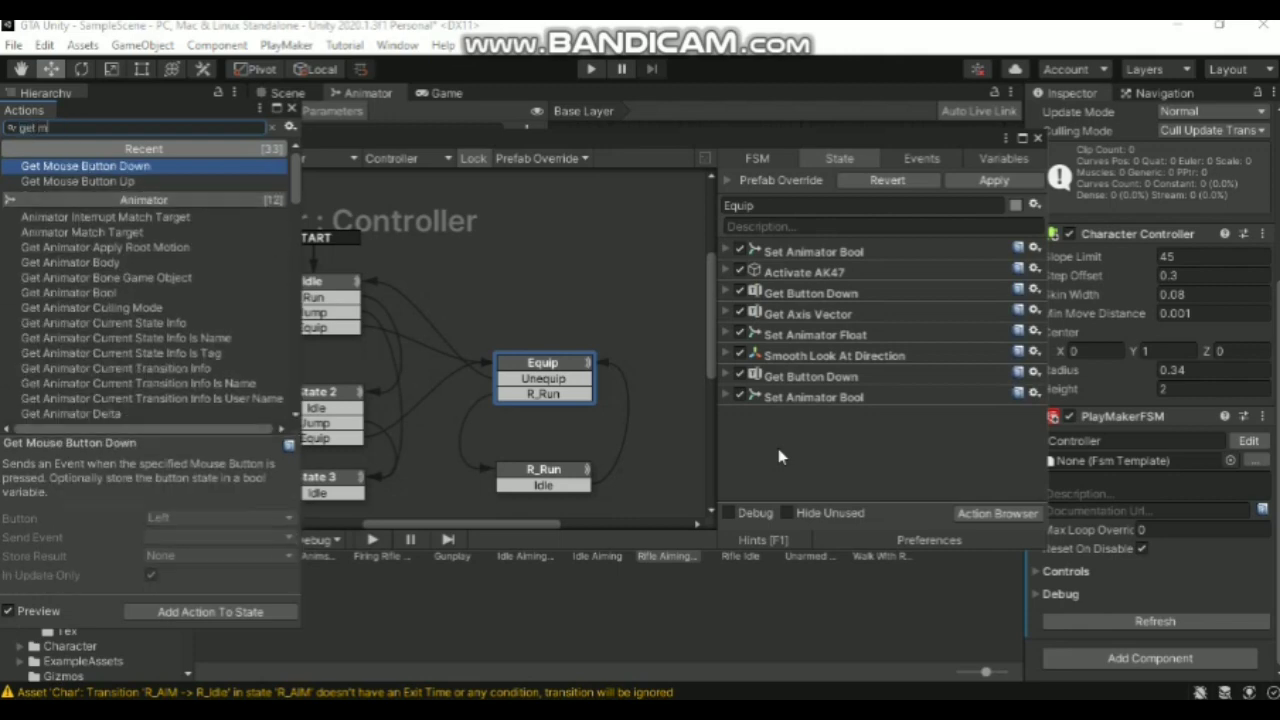
type("us")
key("Return")
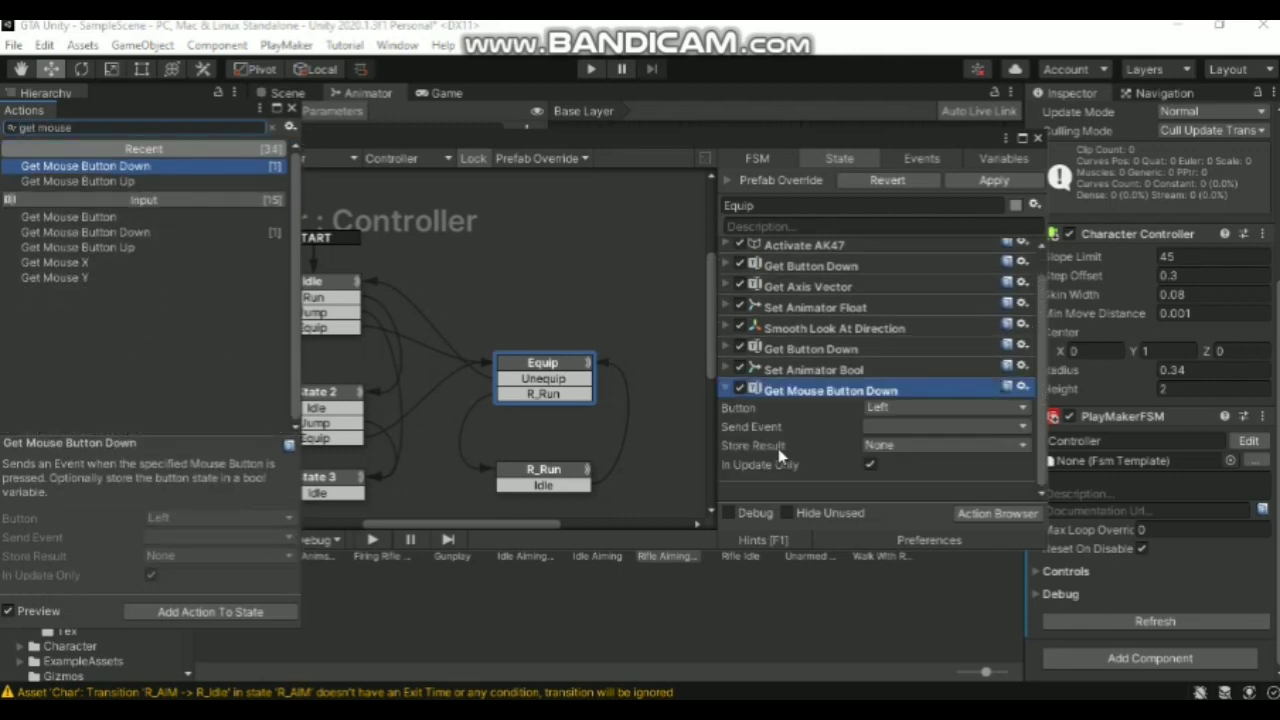
left_click(291, 108)
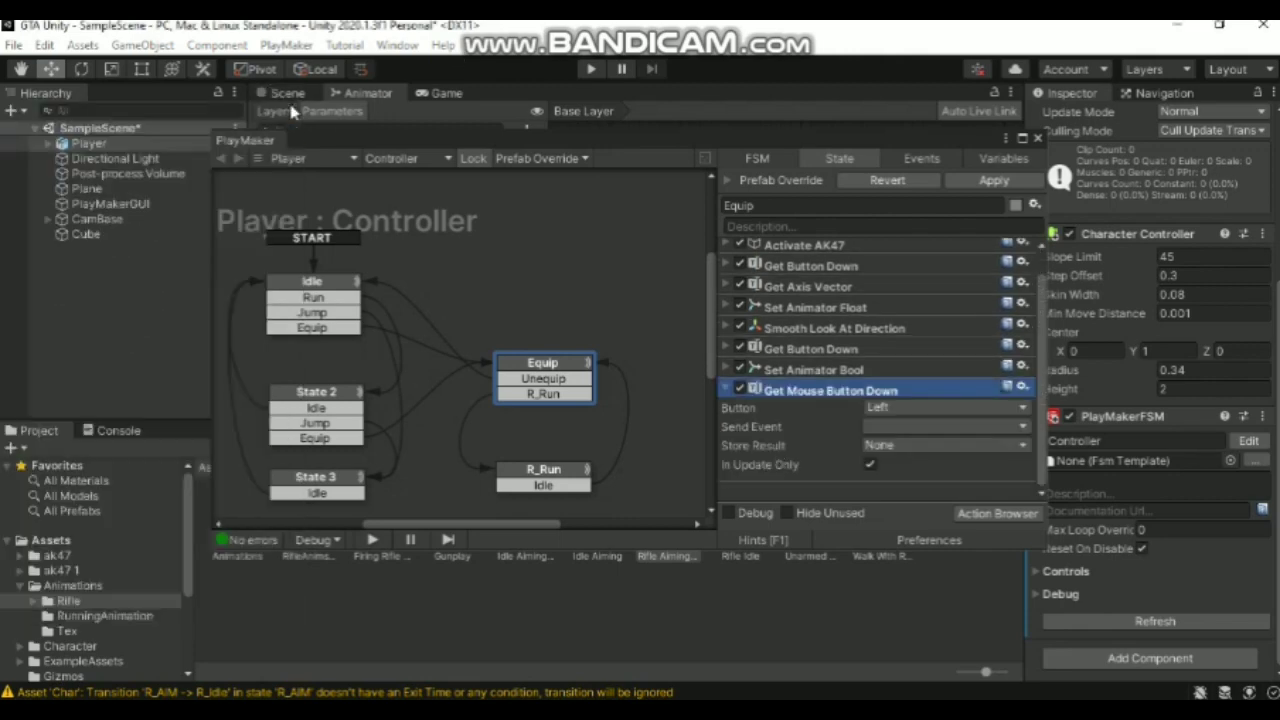
Set the action's Button to Right and have it send a new event named Aim
left_click(899, 410)
left_click(906, 467)
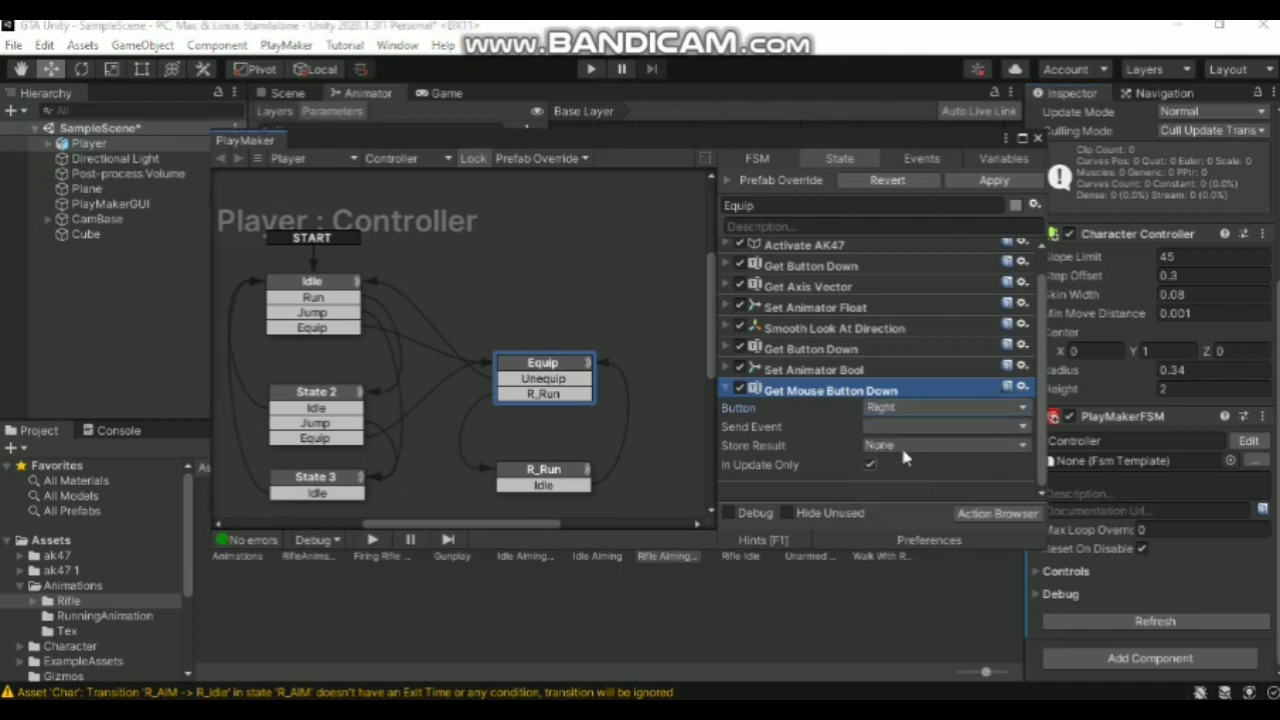
left_click(906, 430)
left_click(924, 668)
type("Aim")
key("Return")
Give Equip an Aim transition and connect it to a new state named Aim
right_click(550, 367)
mouse_move(612, 374)
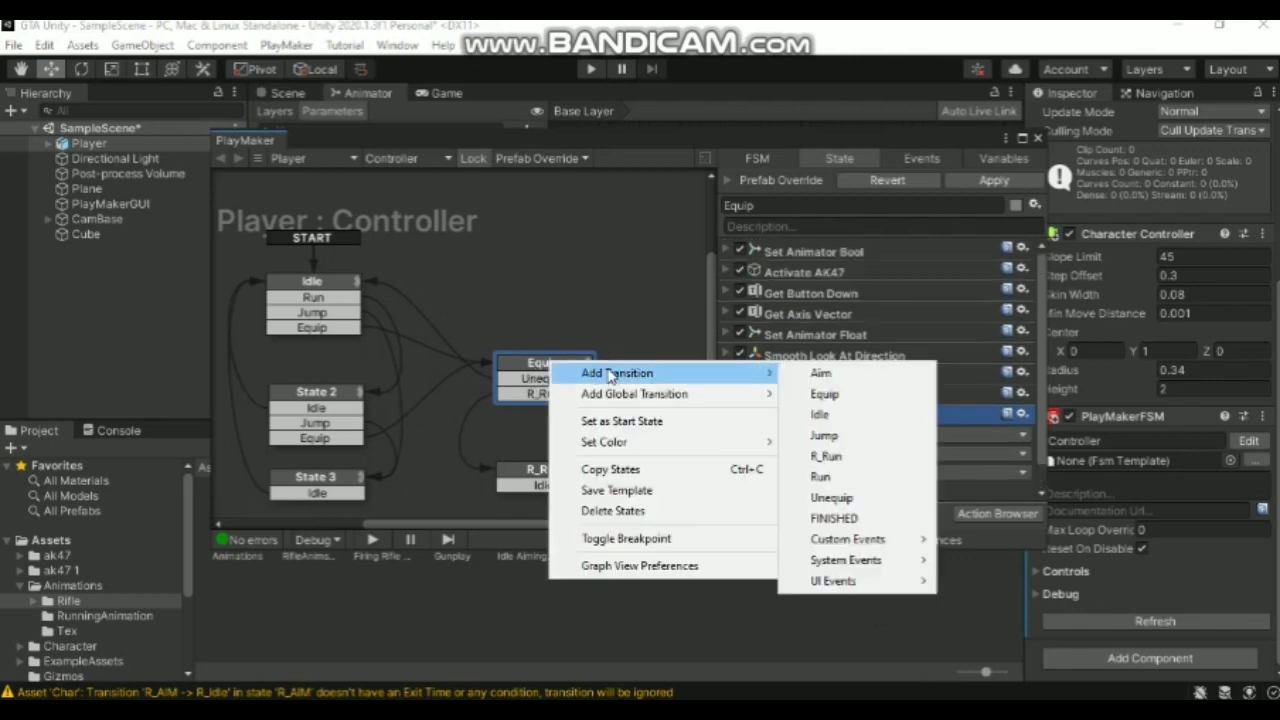
left_click(837, 379)
left_click(571, 288, "ctrl")
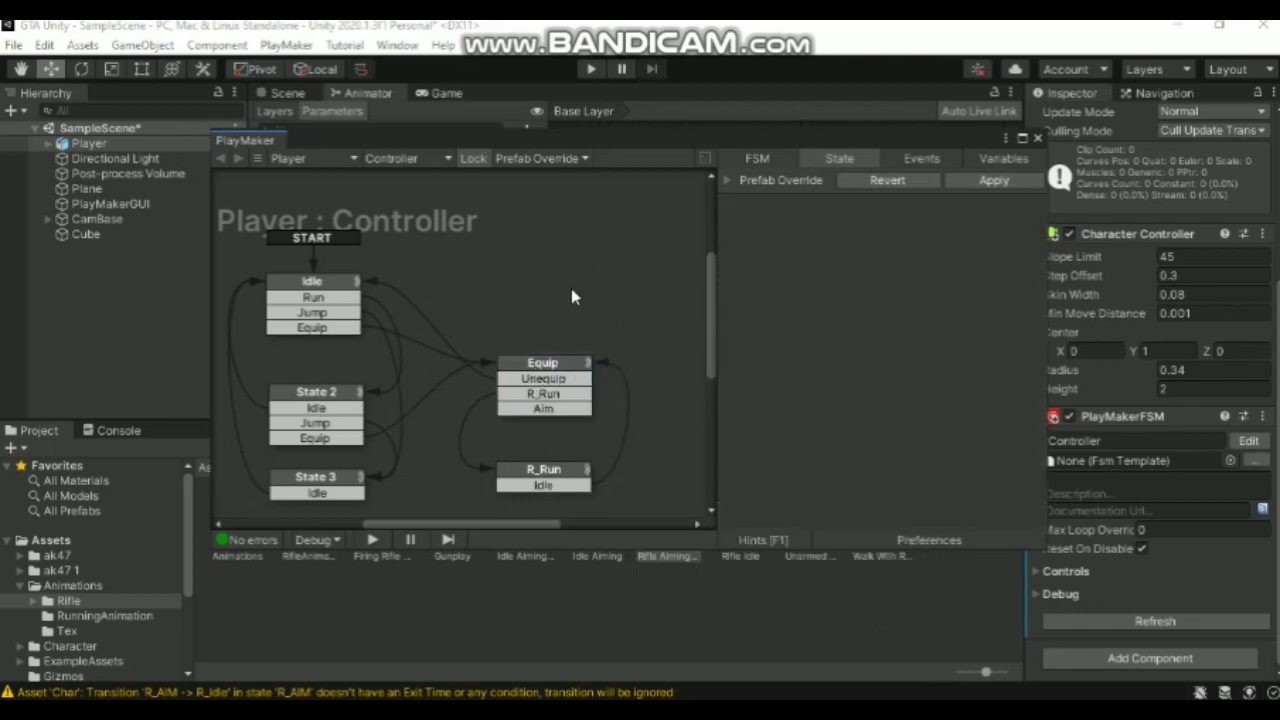
left_click(786, 205)
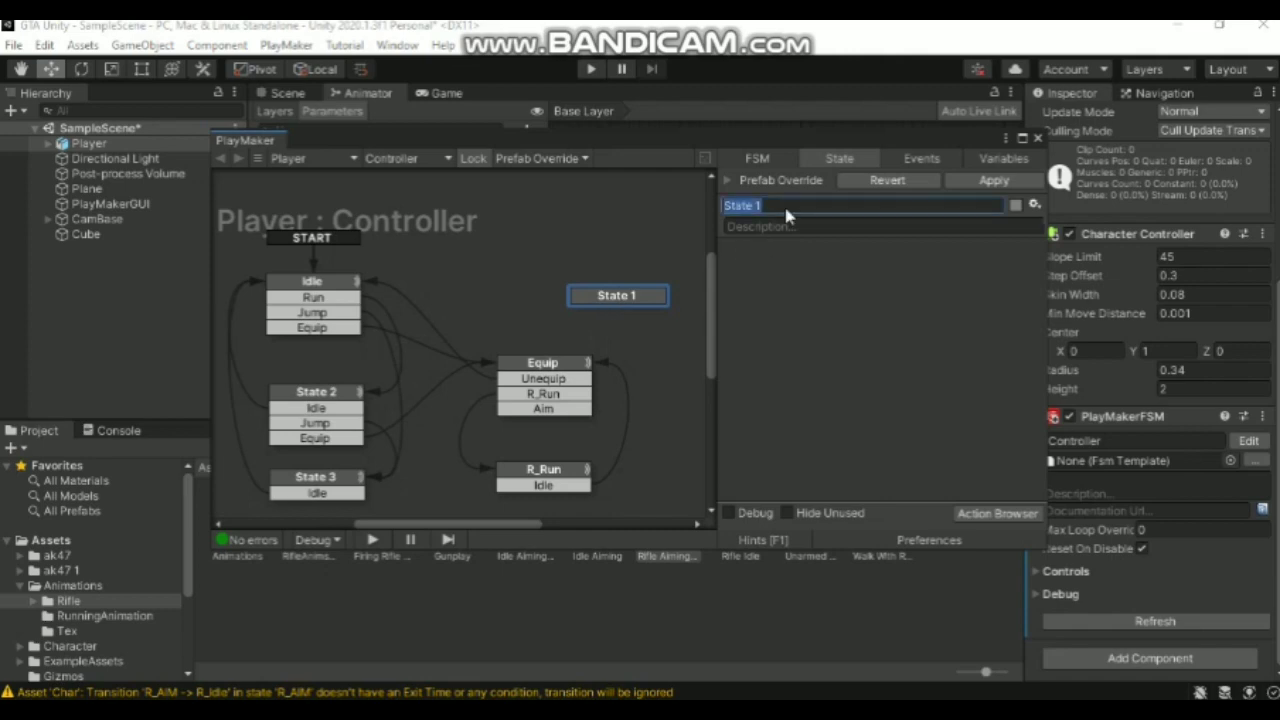
type("Aim")
mouse_move(550, 420)
left_mouse_down()
mouse_move(636, 297)
mouse_move(560, 281)
left_mouse_up()
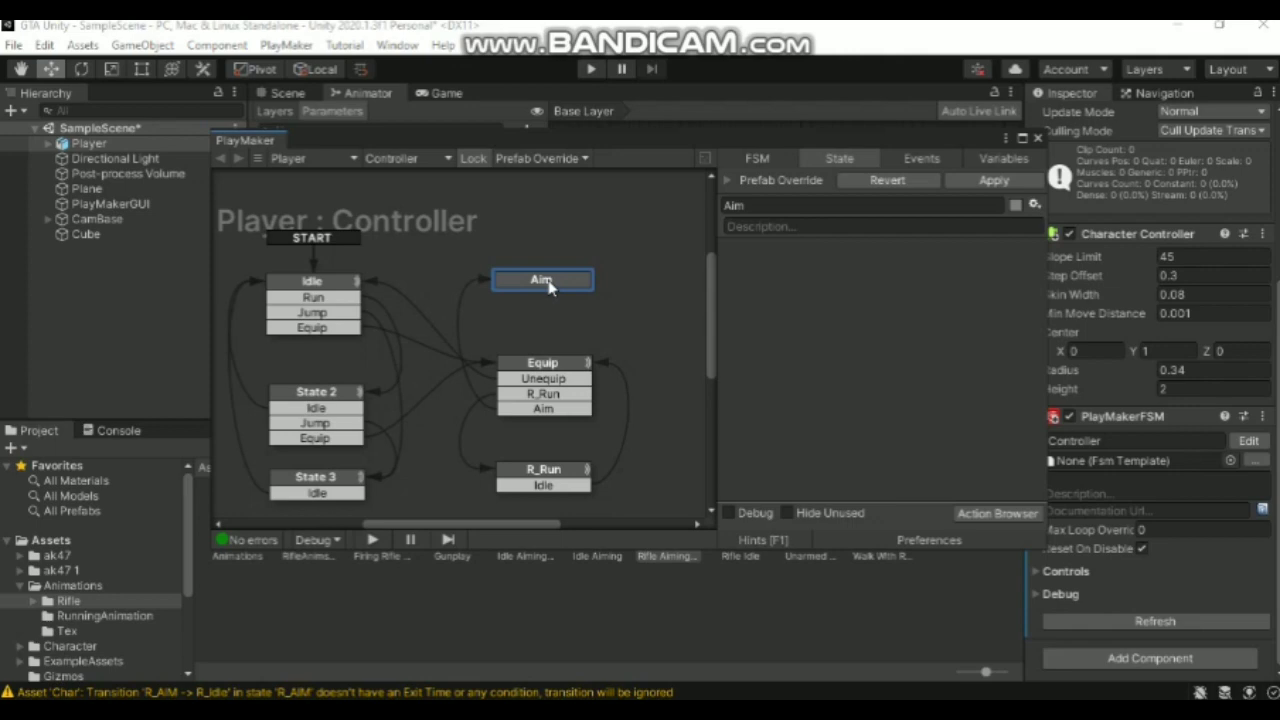
Add a Set Animator Bool action to the Aim state with parameter Aim and Value checked
double_click(838, 341)
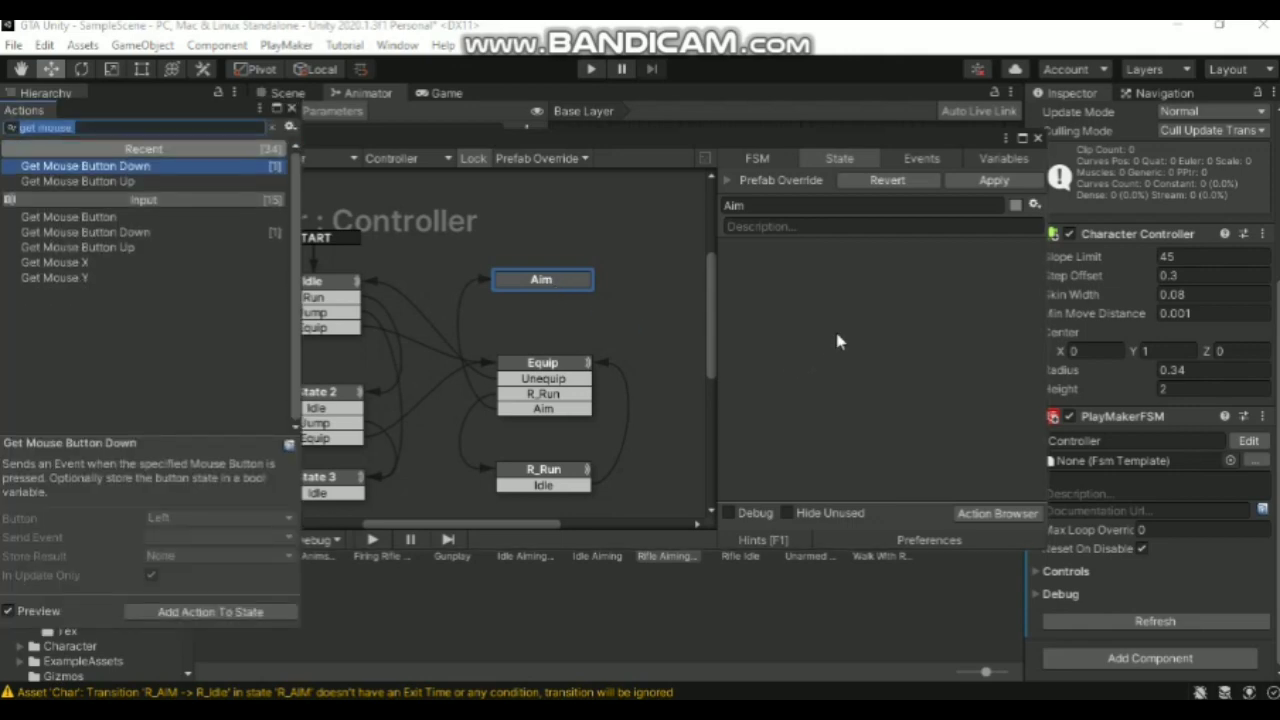
type("set ani")
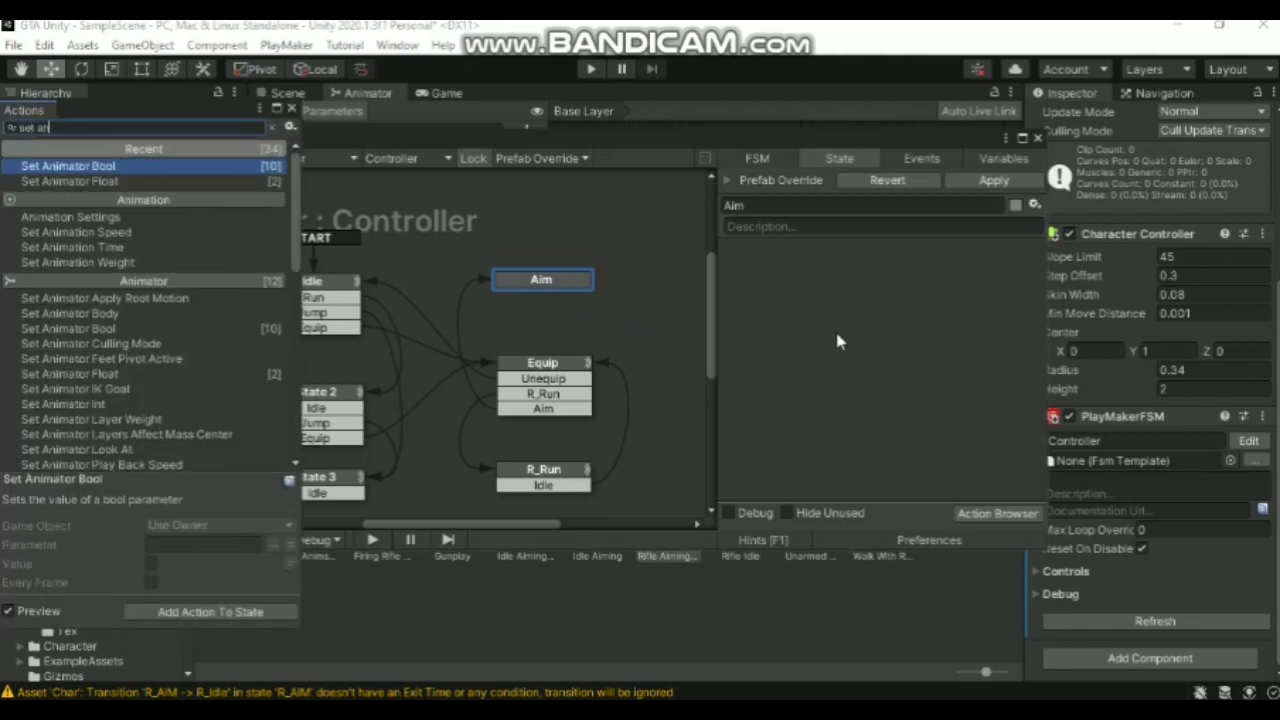
type("m")
key("Return")
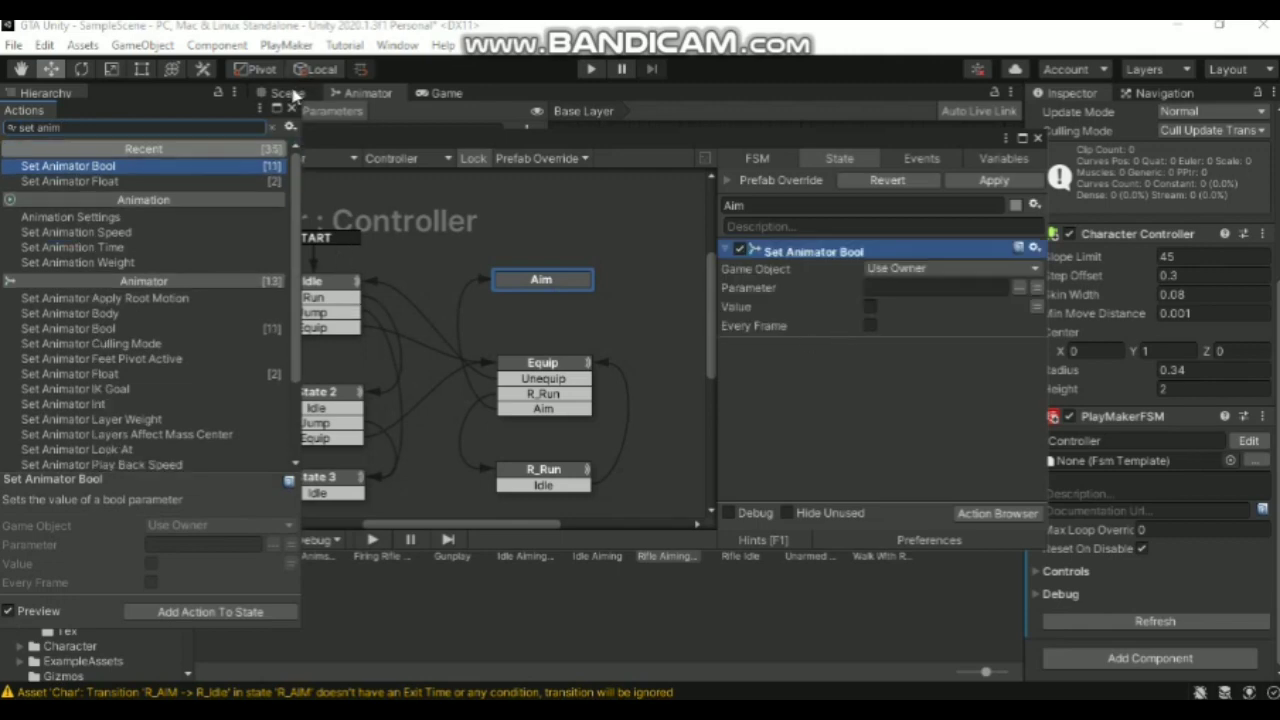
left_click(291, 108)
left_click_drag(244, 140, 143, 216)
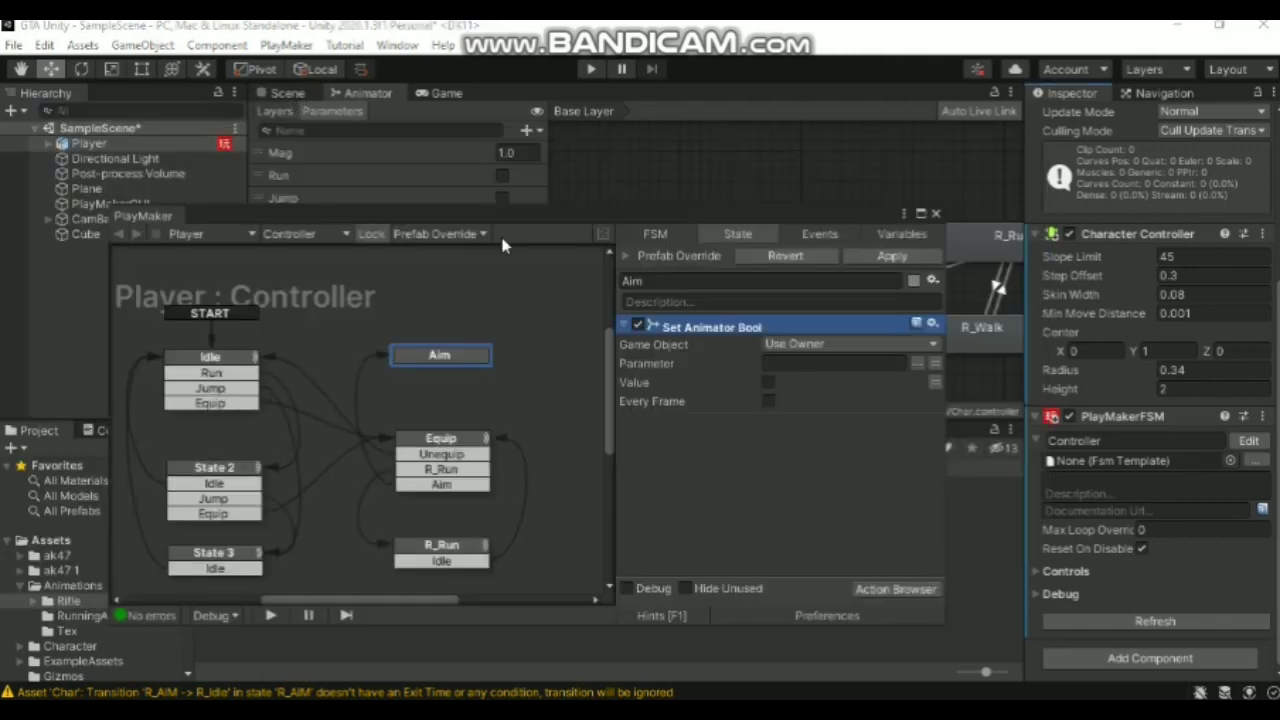
left_click_drag(370, 222, 330, 329)
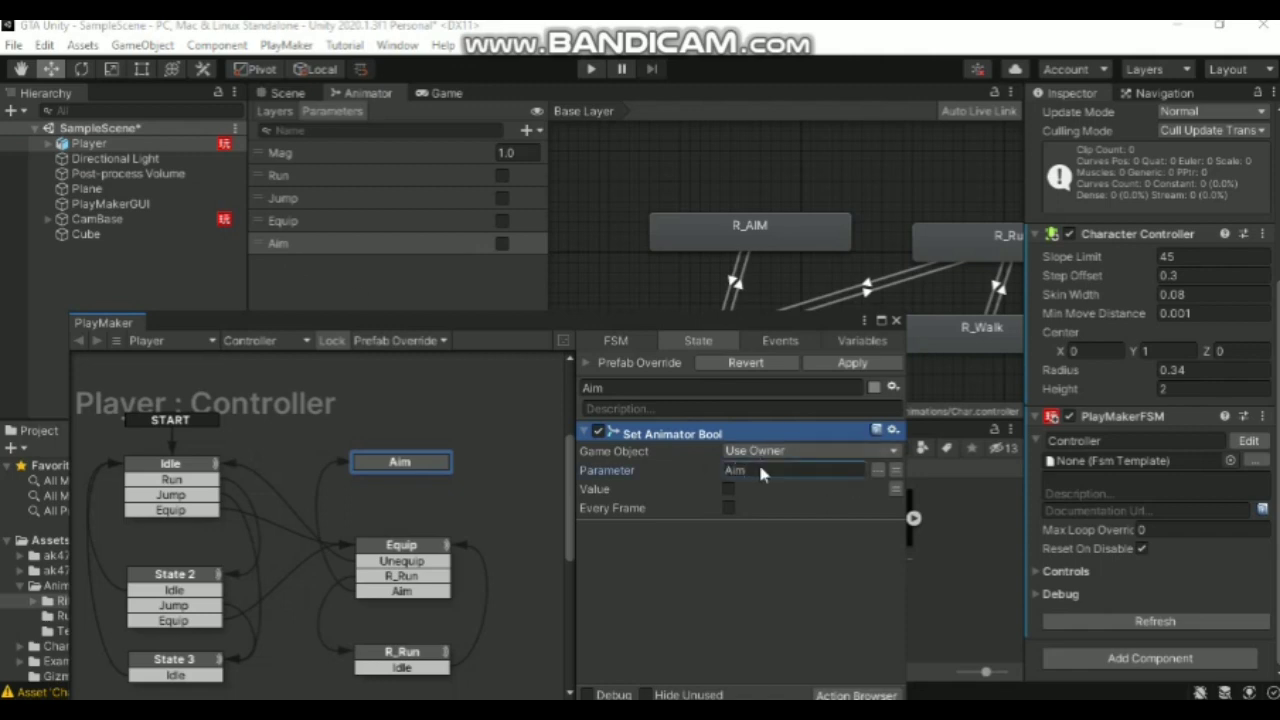
left_click(728, 488)
left_click_drag(744, 327, 844, 250)
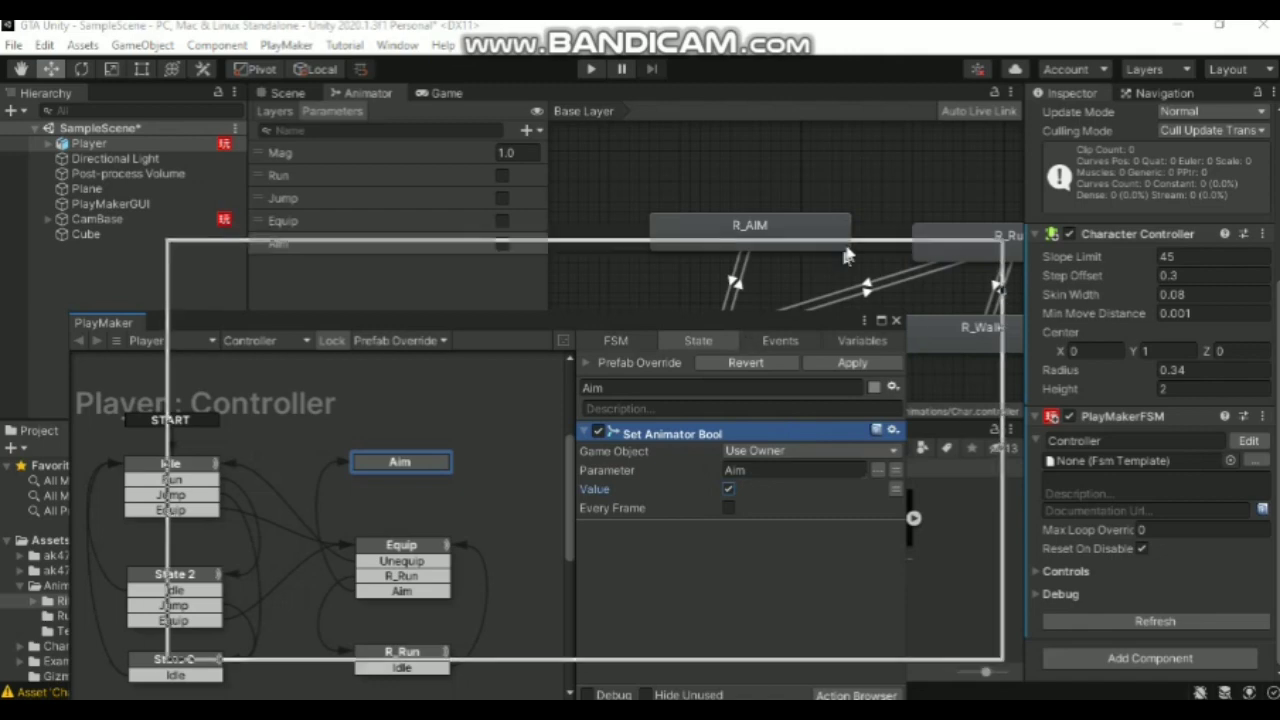
double_click(802, 478)
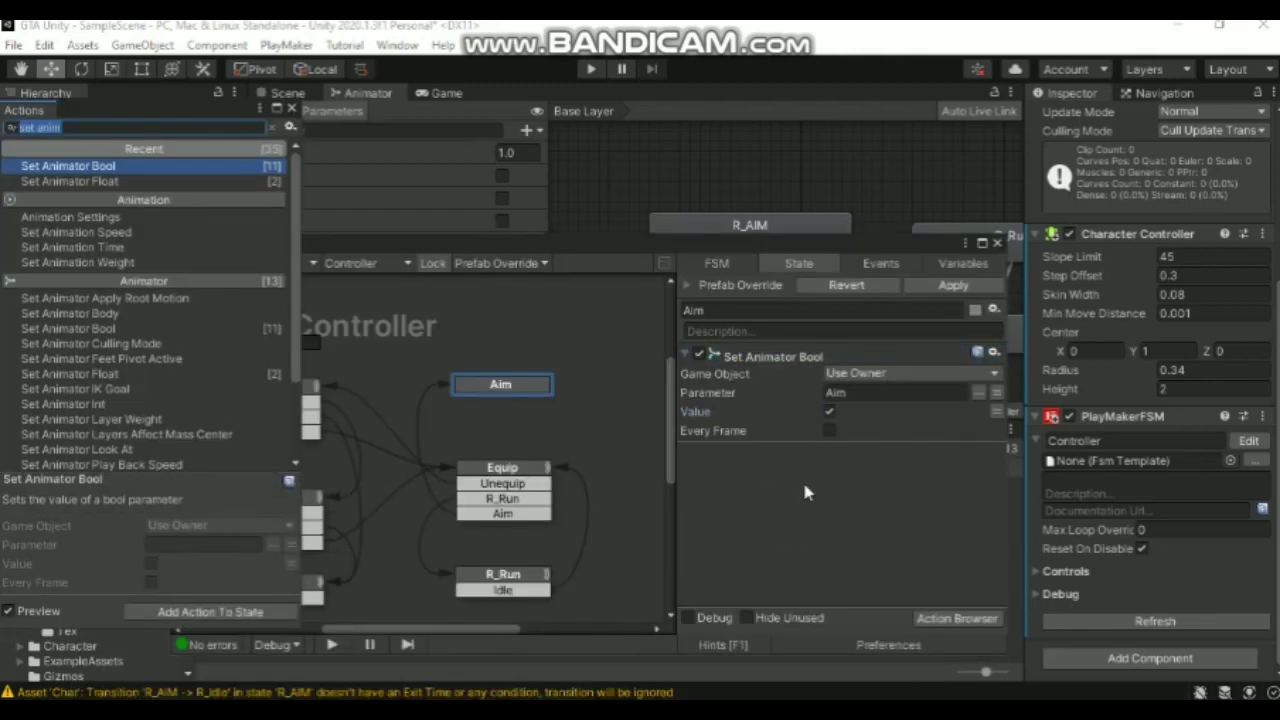
Add Get Mouse Button Up to the Aim state, set to Right, sending the Idle event
type("get mo")
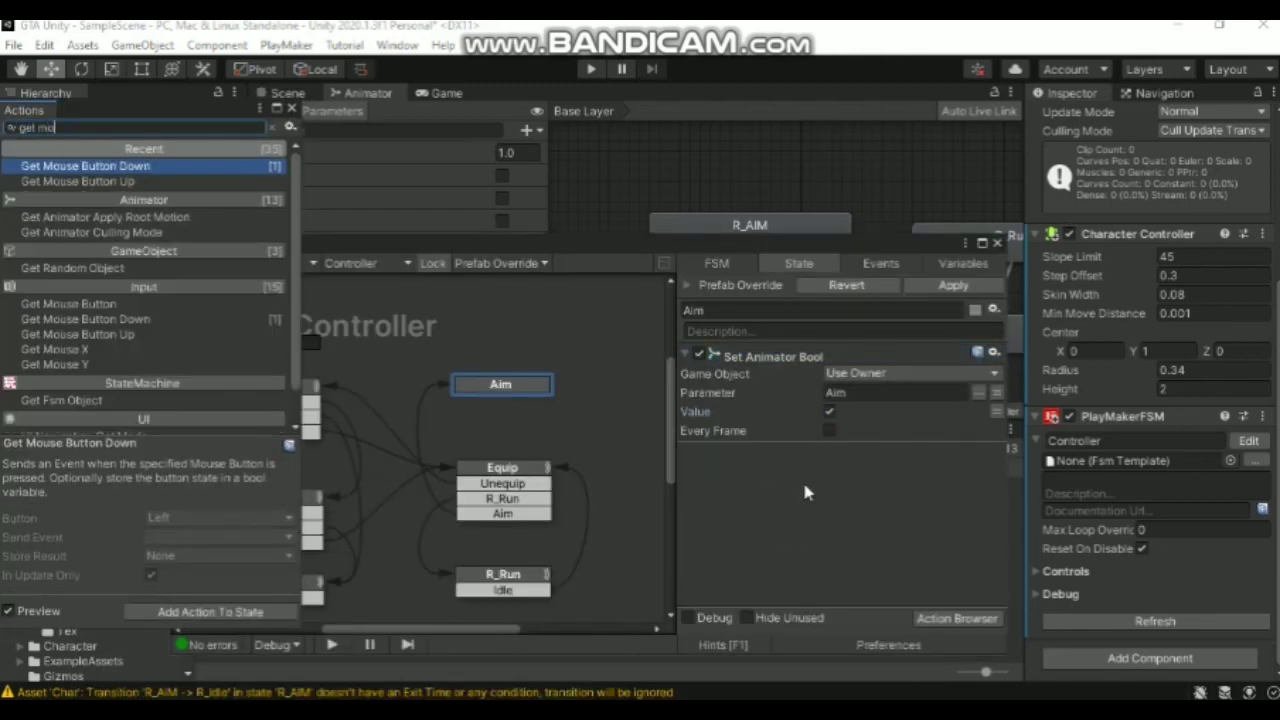
key("Down")
key("Return")
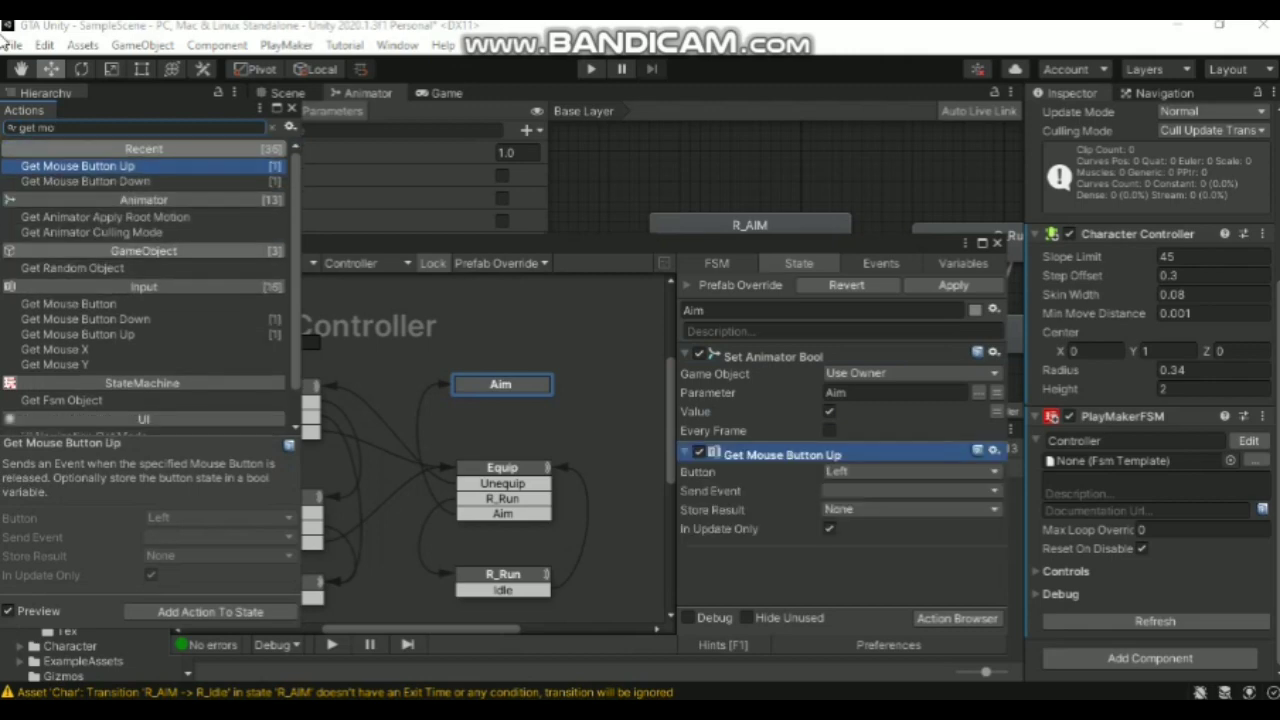
left_click(290, 109)
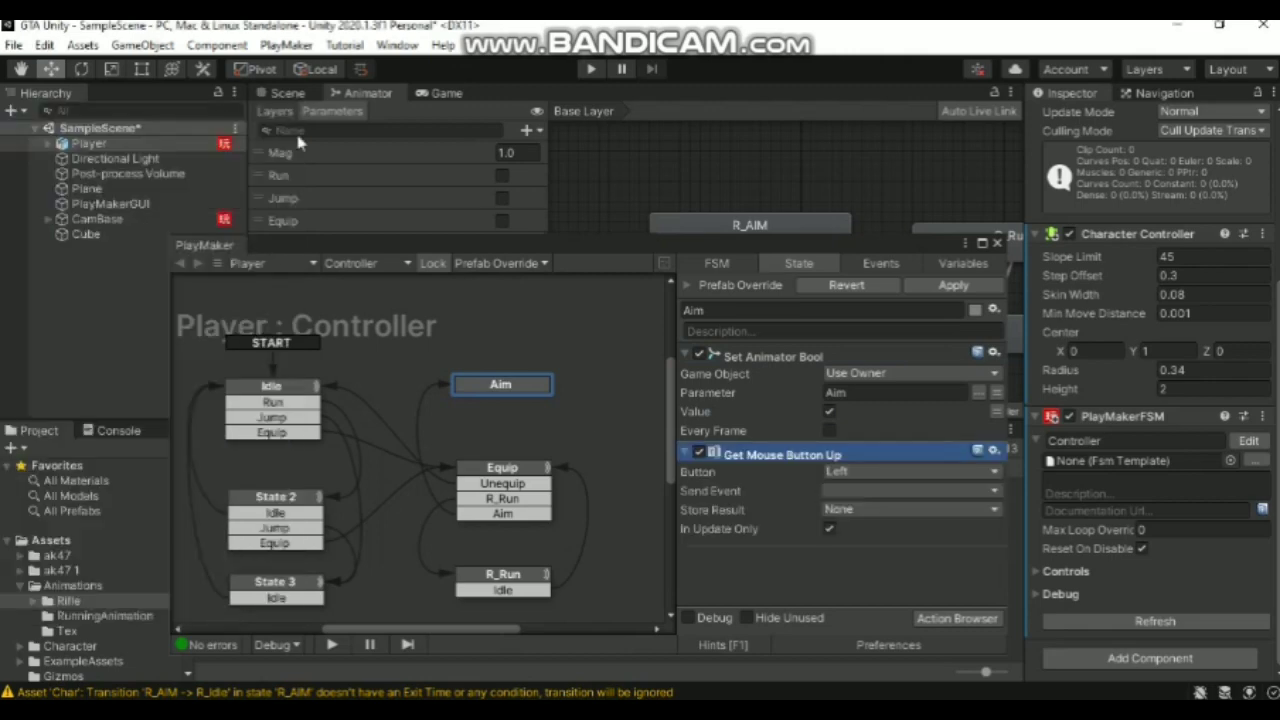
left_click(870, 471)
left_click(869, 535)
left_click(855, 492)
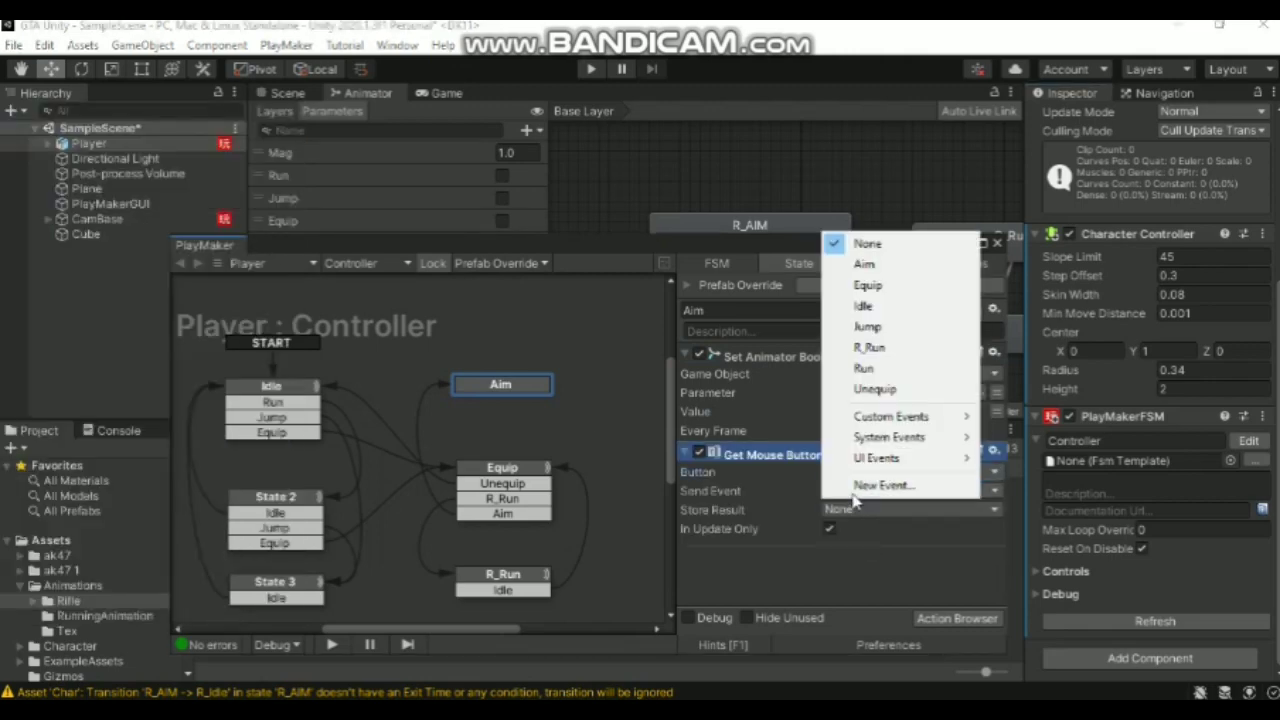
left_click(887, 487)
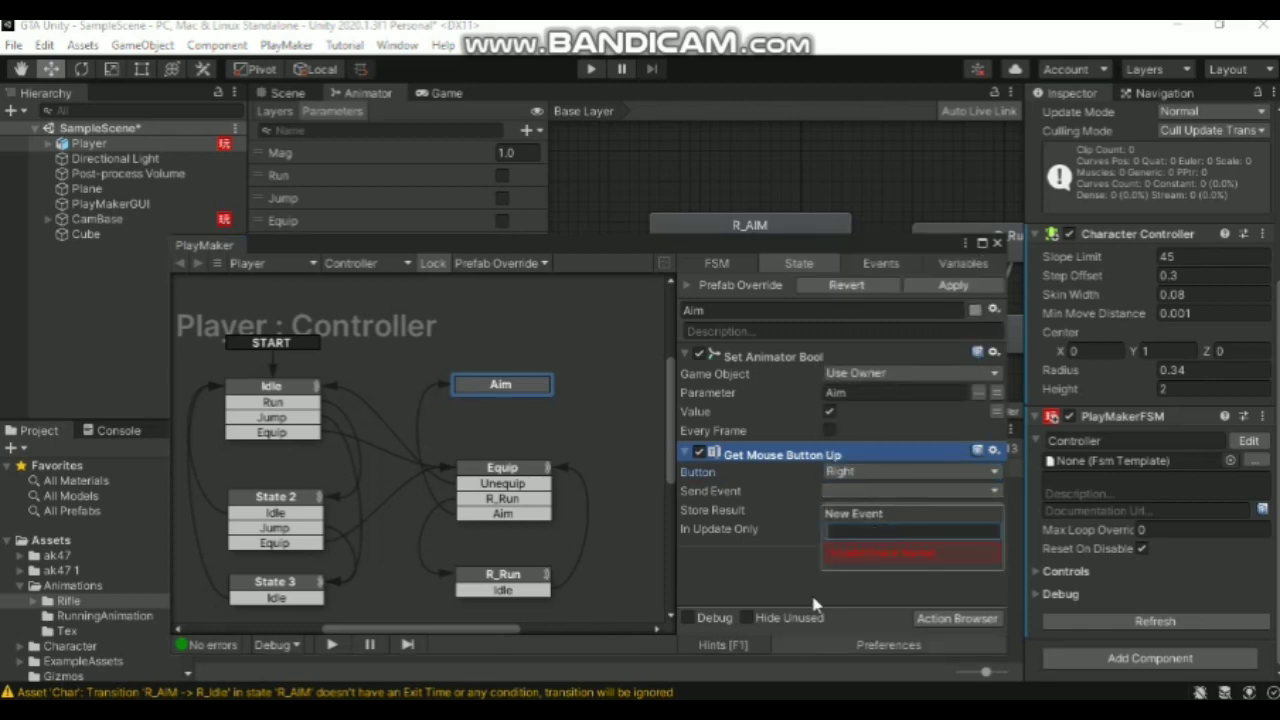
left_click(884, 492)
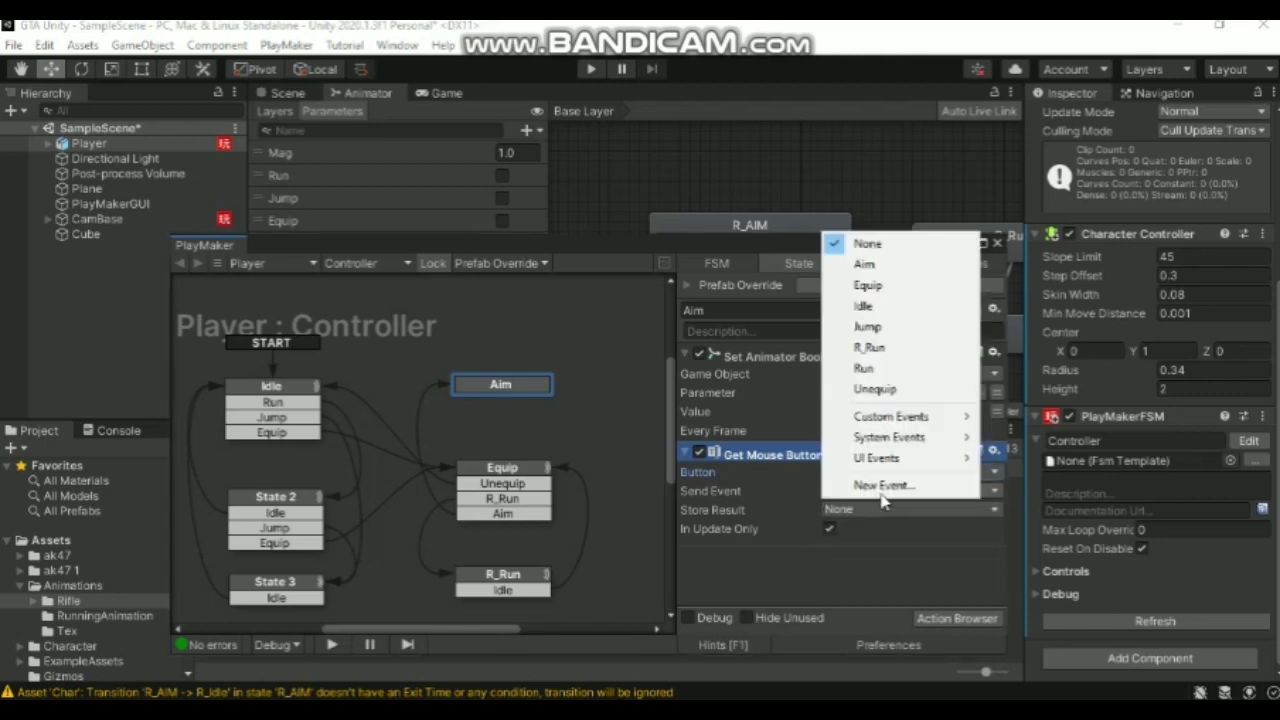
left_click(866, 306)
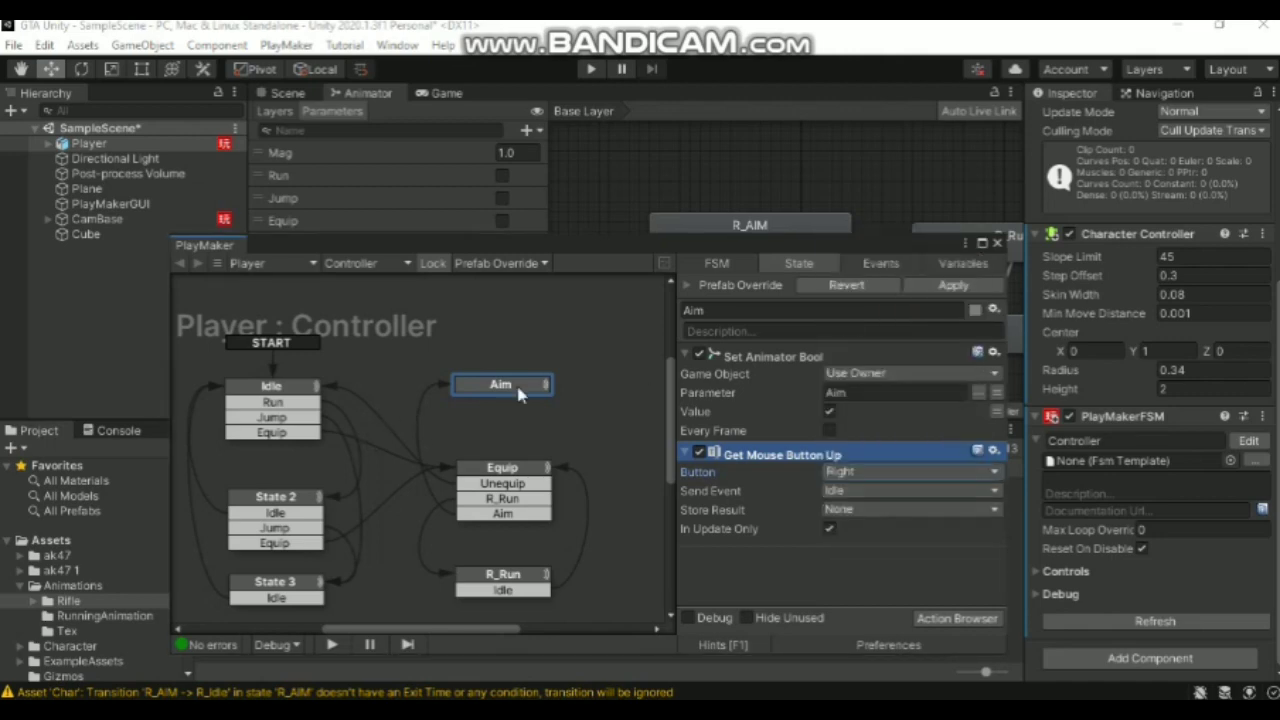
Give the Aim state an Idle transition and link it to the Equip state
right_click(518, 389)
mouse_move(620, 400)
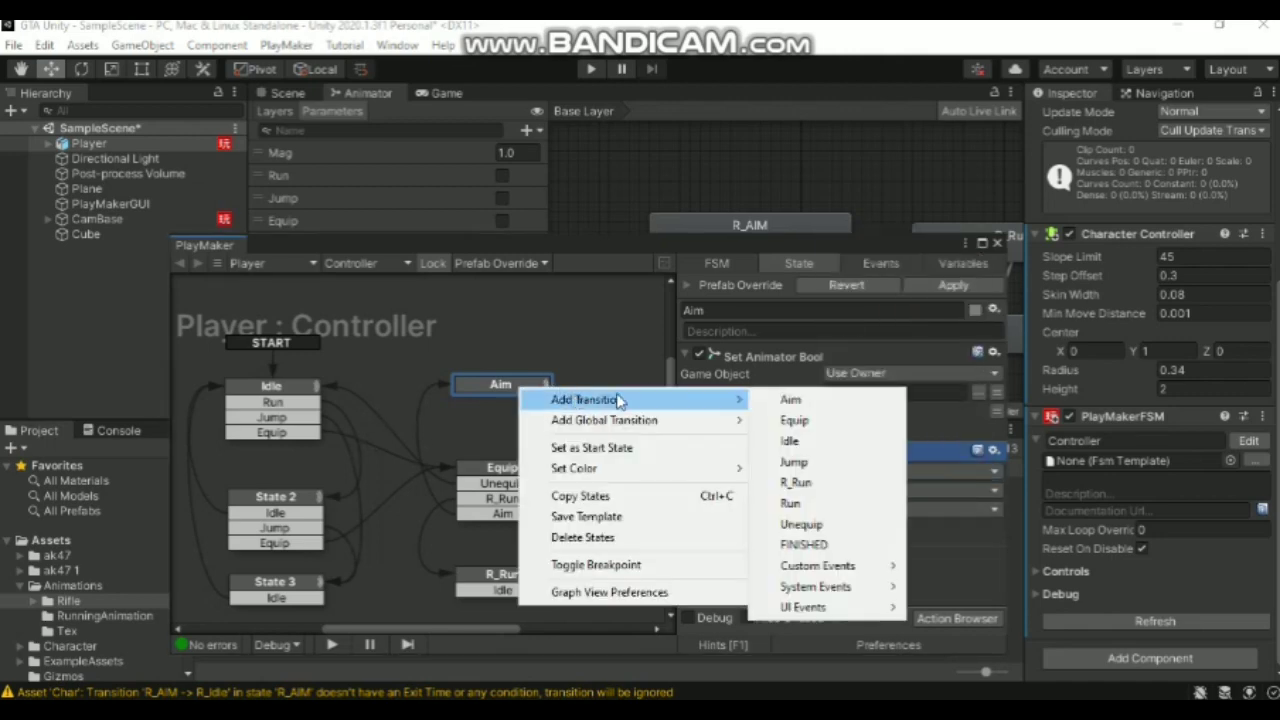
left_click(800, 441)
left_click_drag(540, 400, 540, 484)
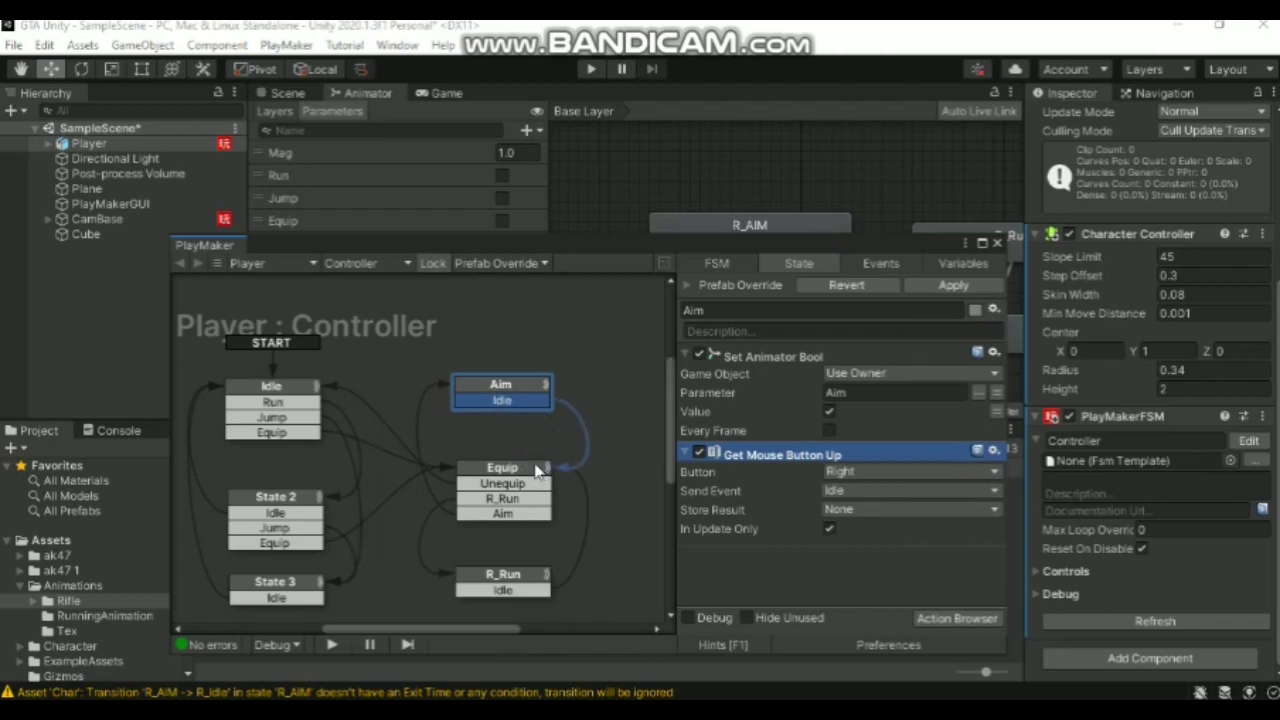
left_click_drag(537, 470, 538, 469)
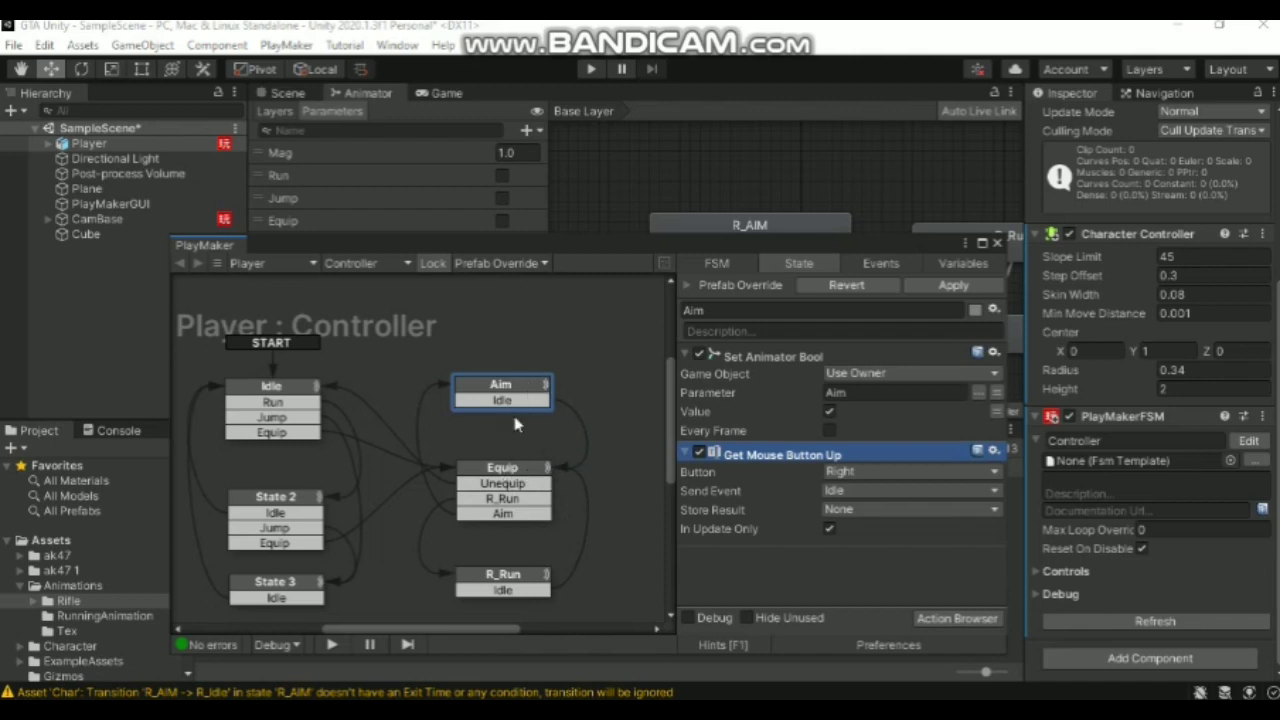
Copy Equip's Get Axis Vector and Smooth Look At Direction actions into the Aim state
left_click(496, 467)
left_click(770, 462)
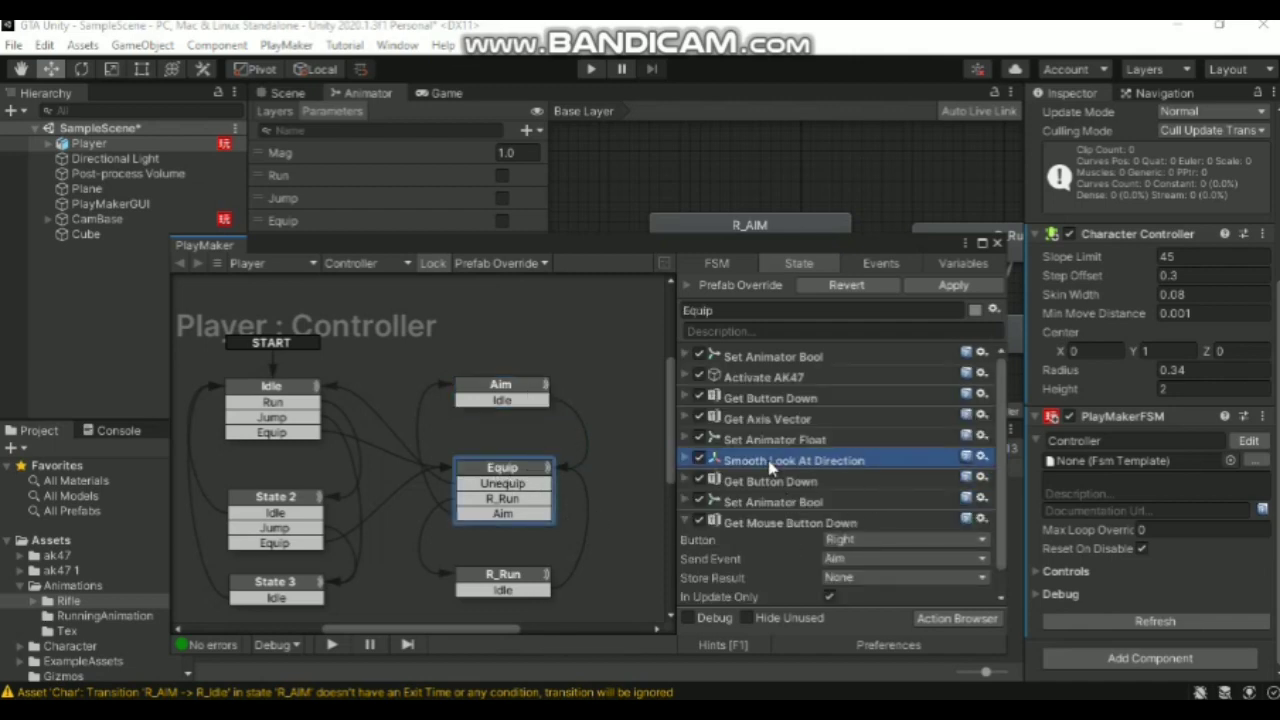
left_click(767, 421, "ctrl")
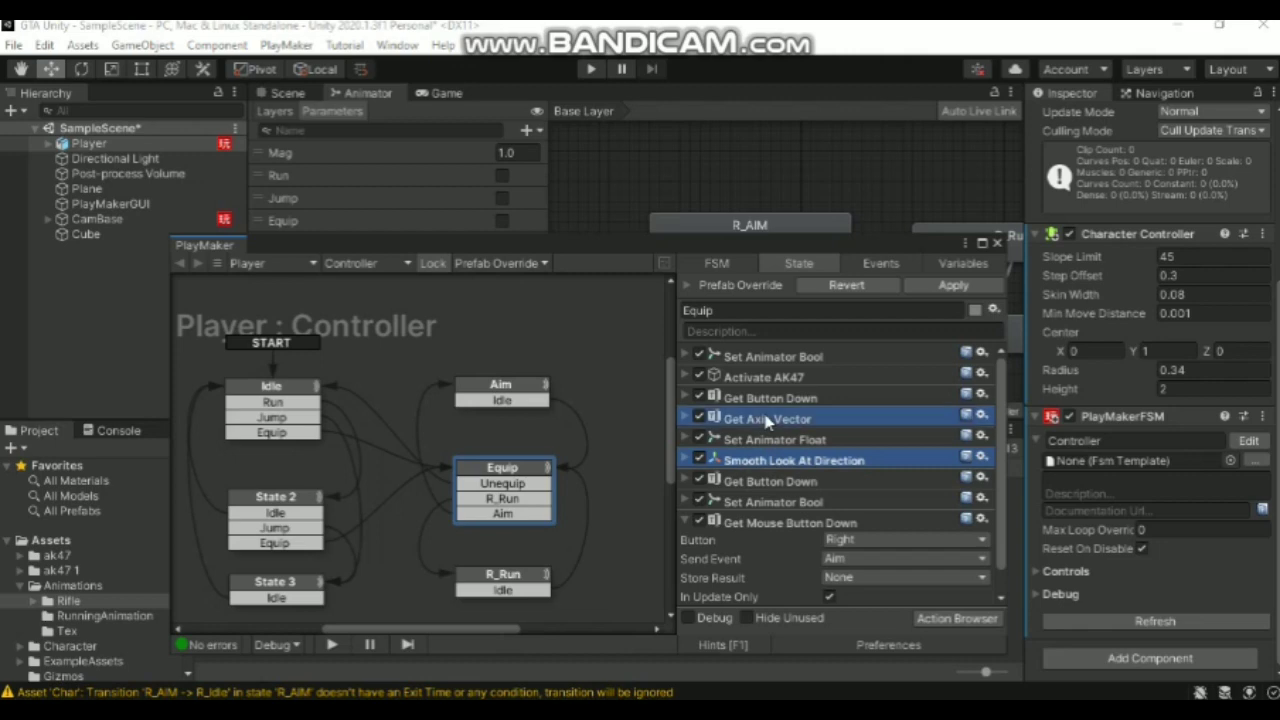
left_click(534, 406)
key("ctrl+v")
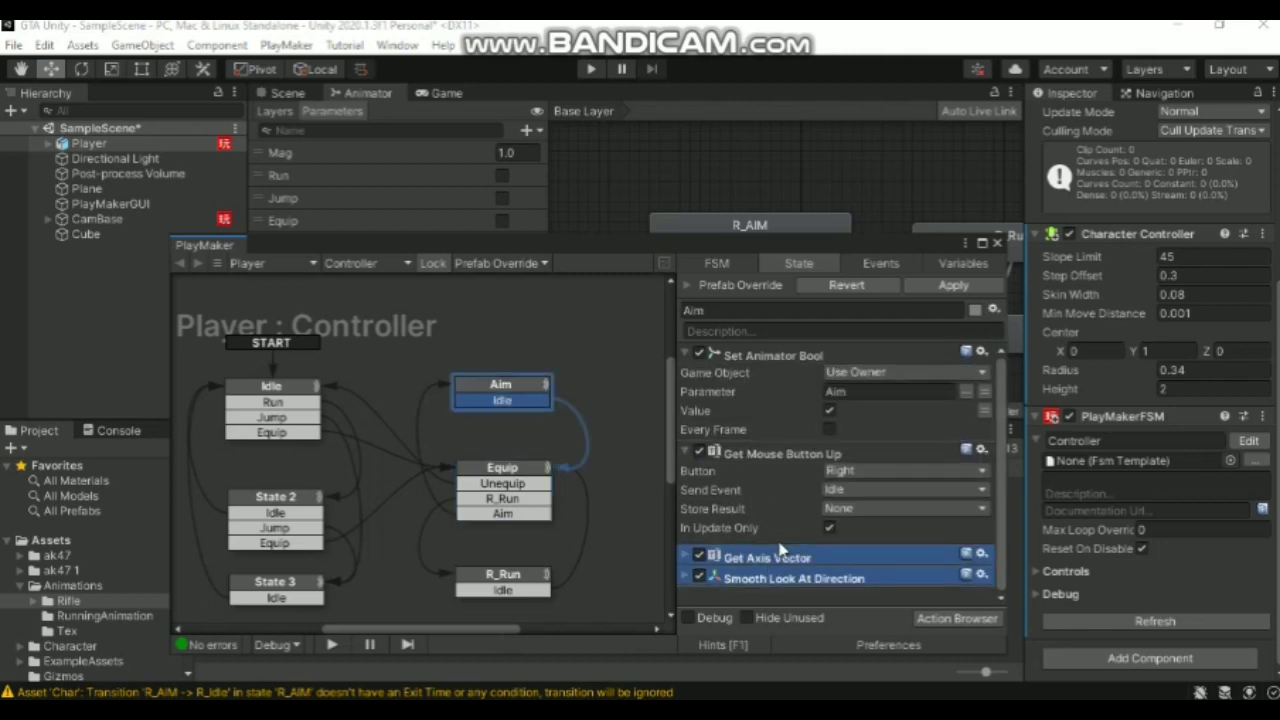
Paste Aim's Set Animator Bool into Equip with Value unchecked, then close PlayMaker
left_click(803, 356)
left_click(506, 484)
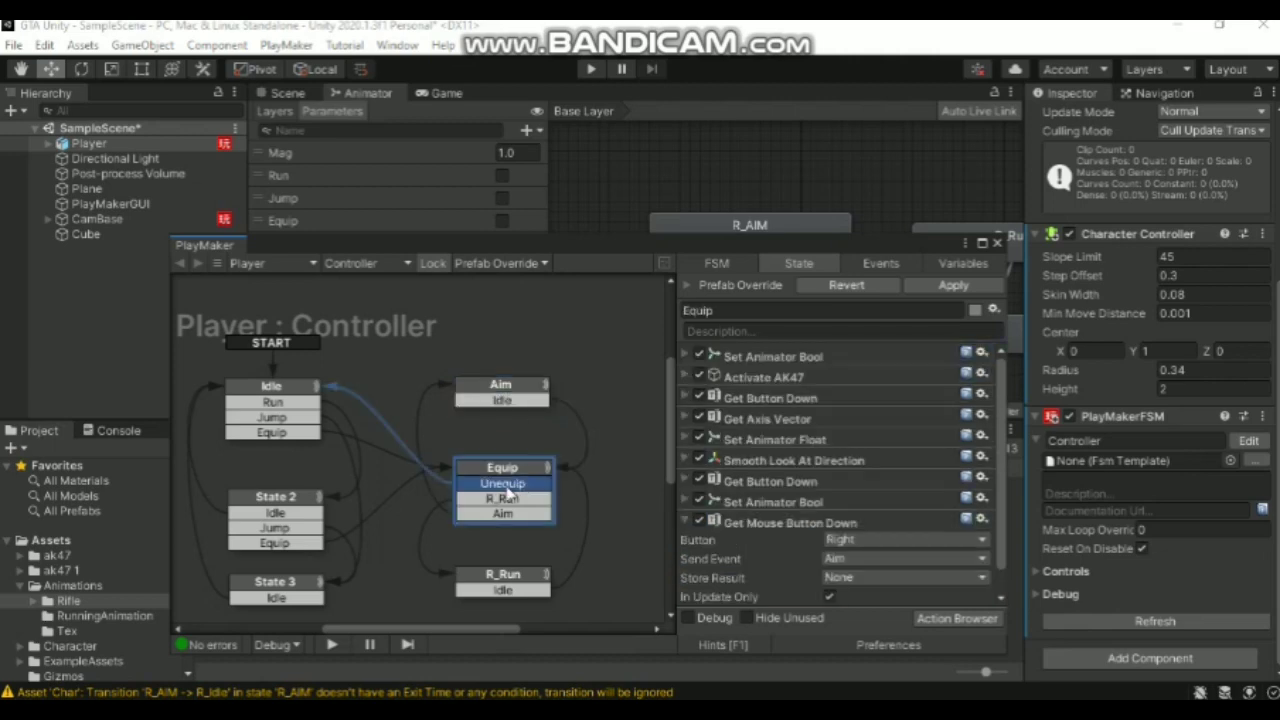
scroll(975, 530, "down", 1)
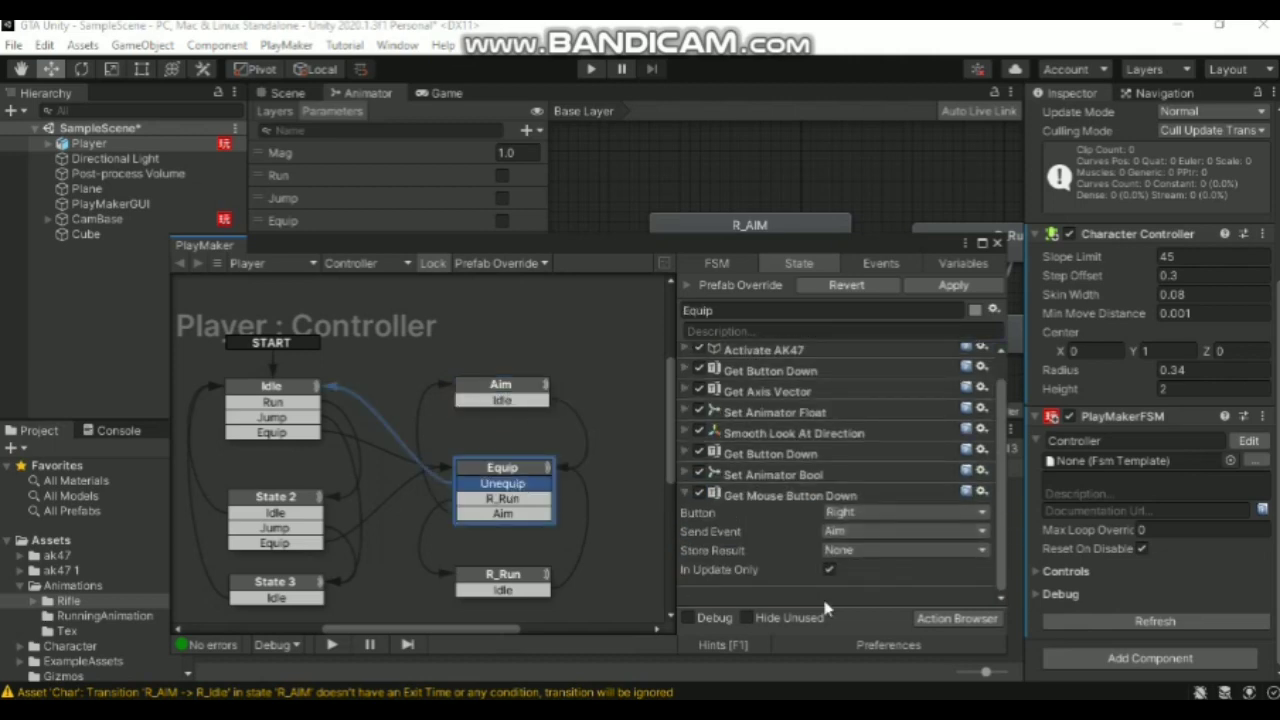
key("ctrl+v")
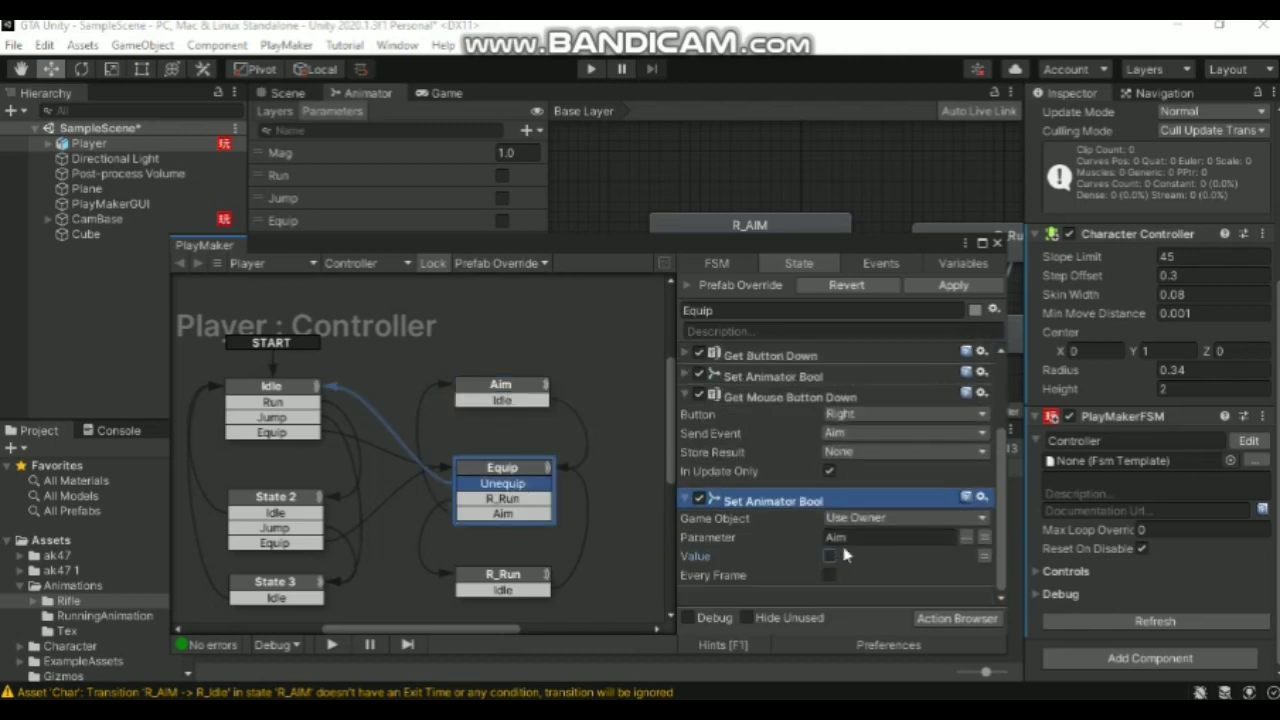
left_click(836, 555)
left_click(998, 244)
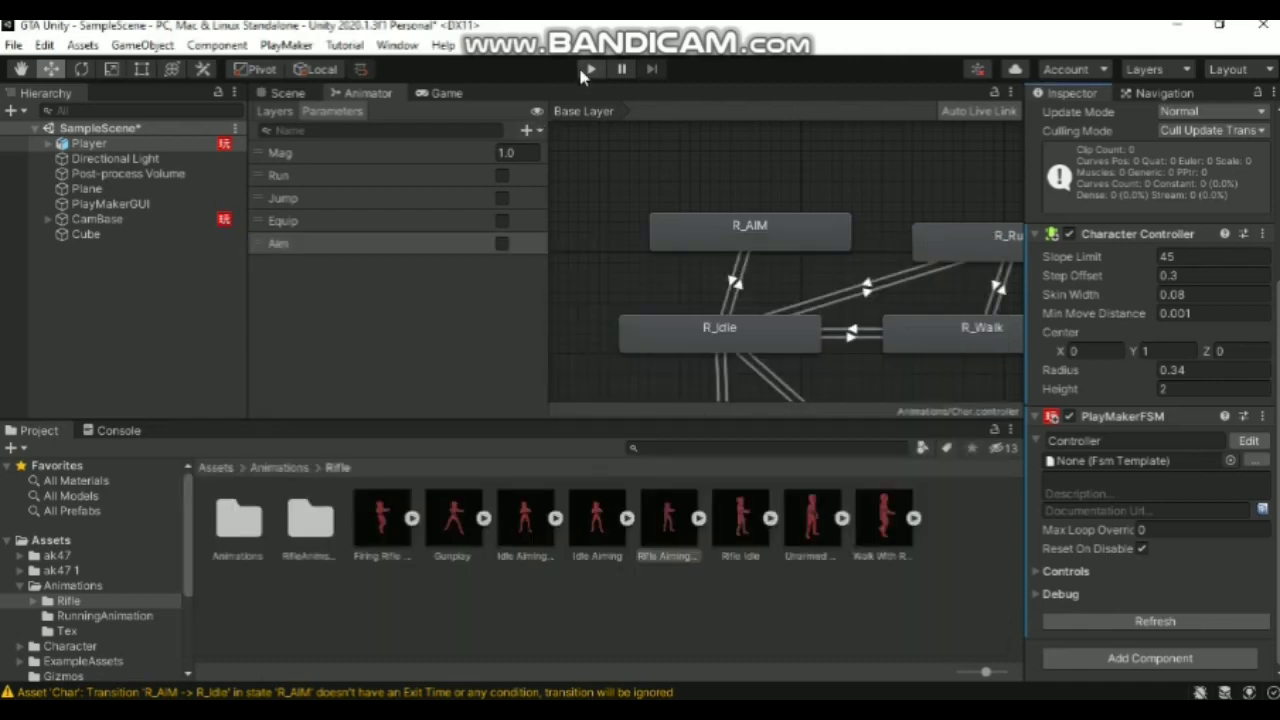
Play-test the character raising and aiming its rifle, then stop play mode
left_click(590, 70)
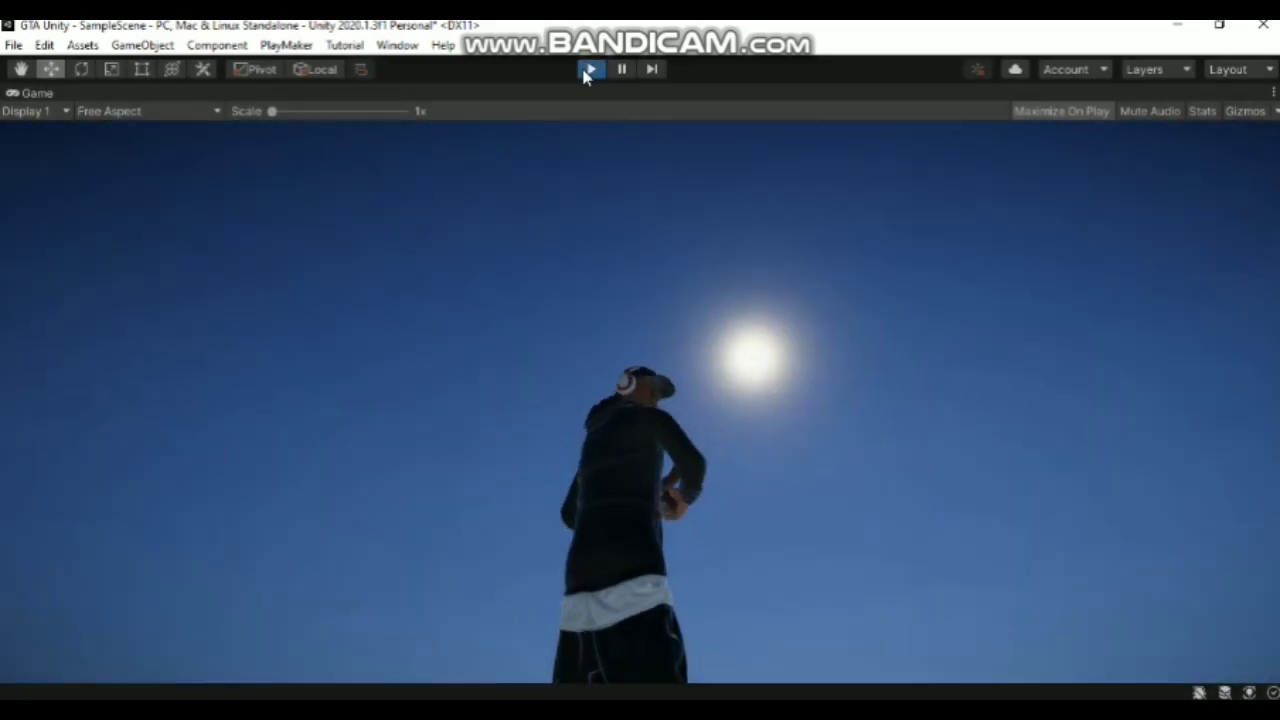
left_click(588, 70)
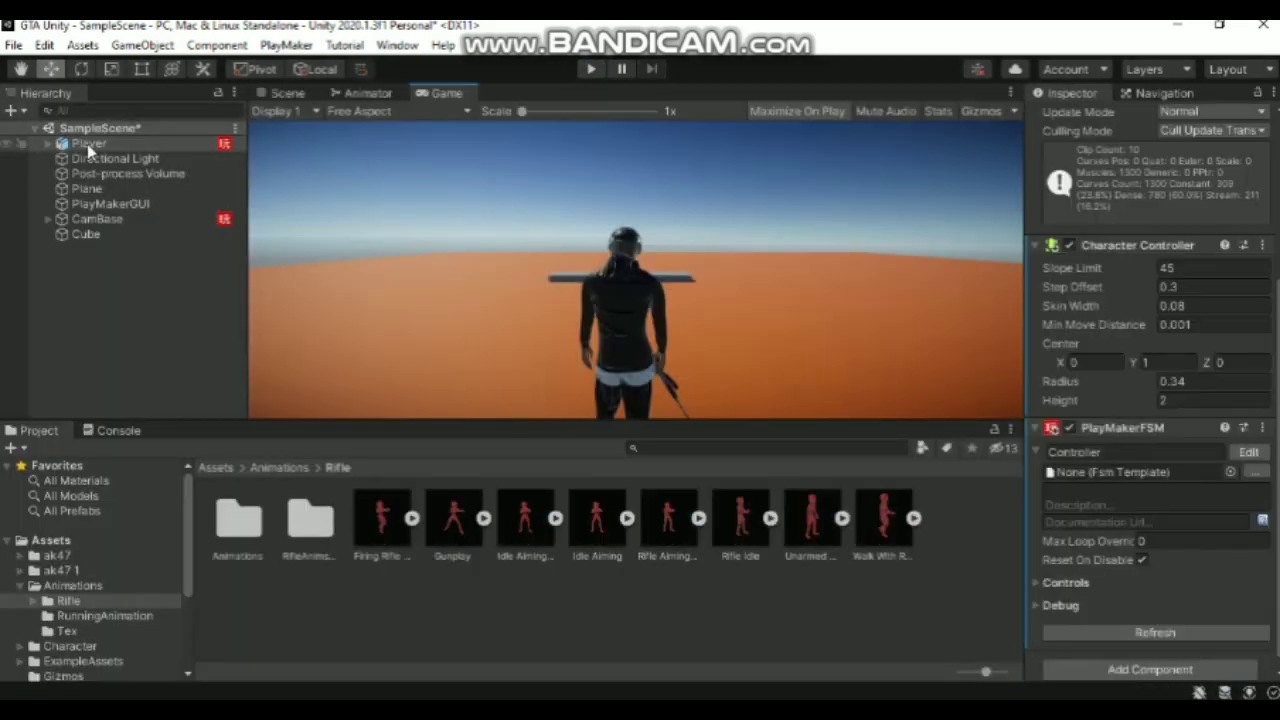
left_click(90, 145)
left_click(1252, 442)
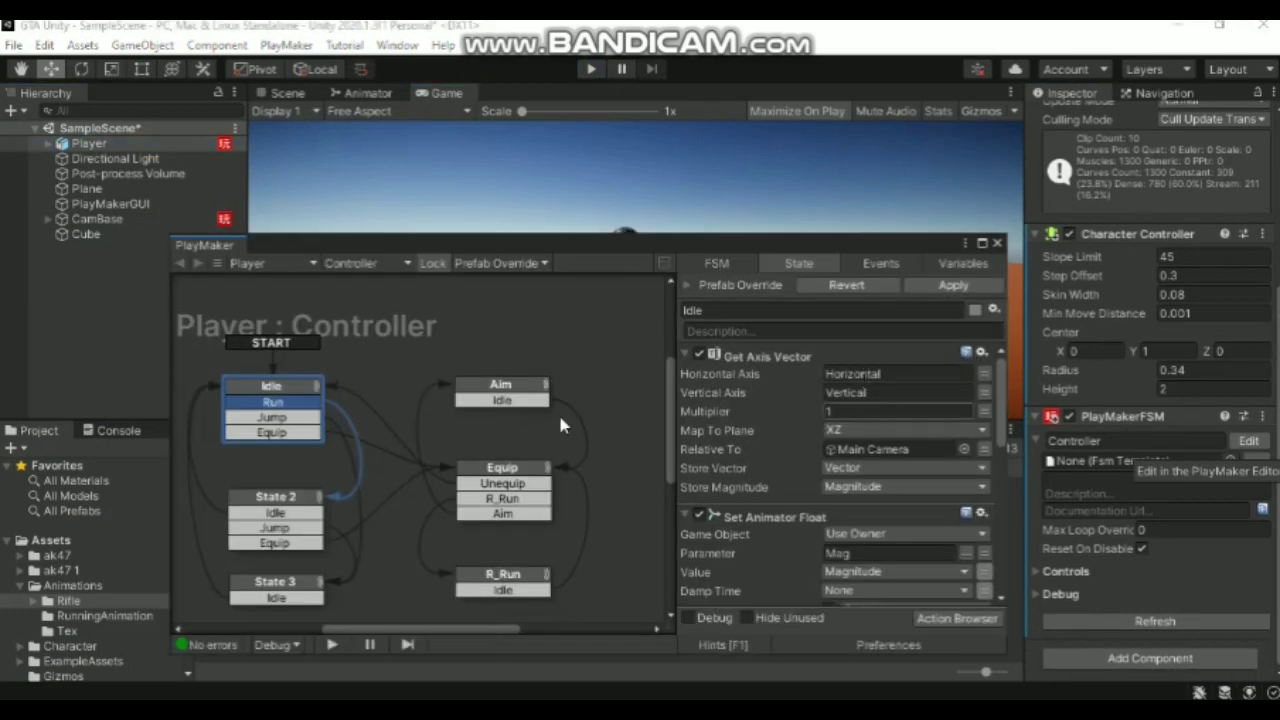
left_click(512, 401)
scroll(870, 500, "down", 5)
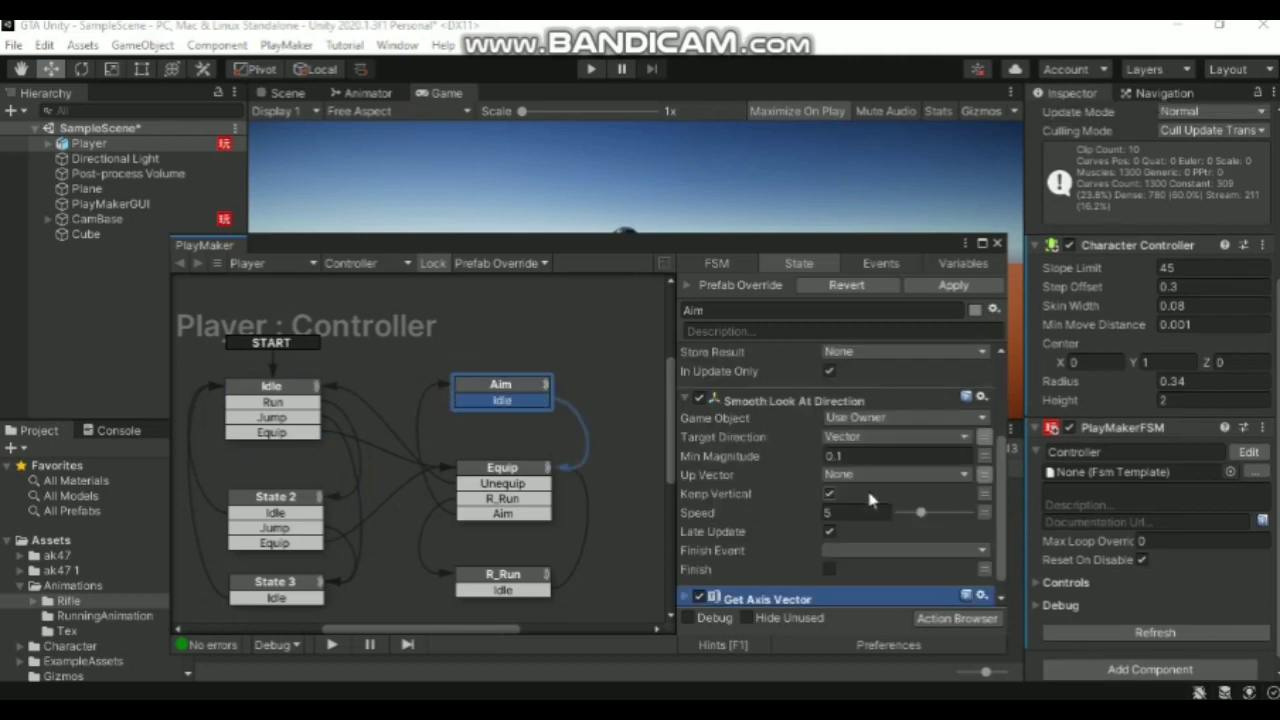
left_click(997, 244)
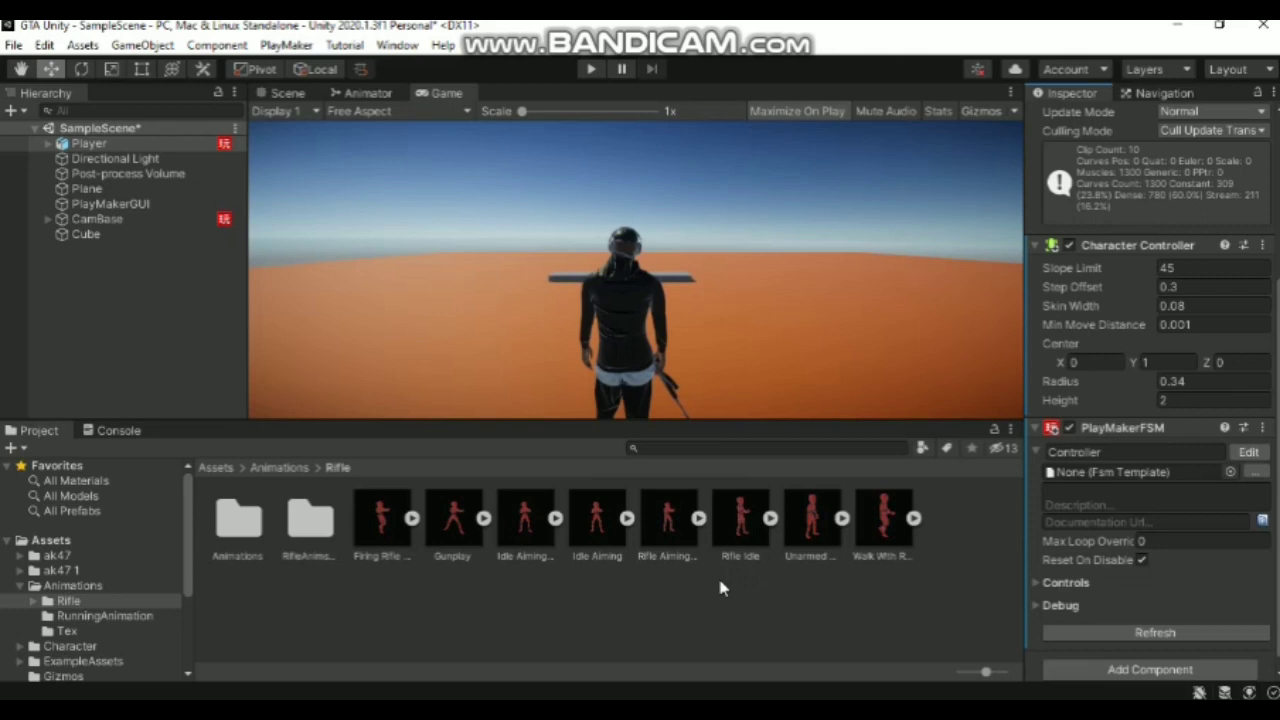
In the Scene view, select the Main Camera and trial-slide it toward the Player, undoing the move
left_click(287, 92)
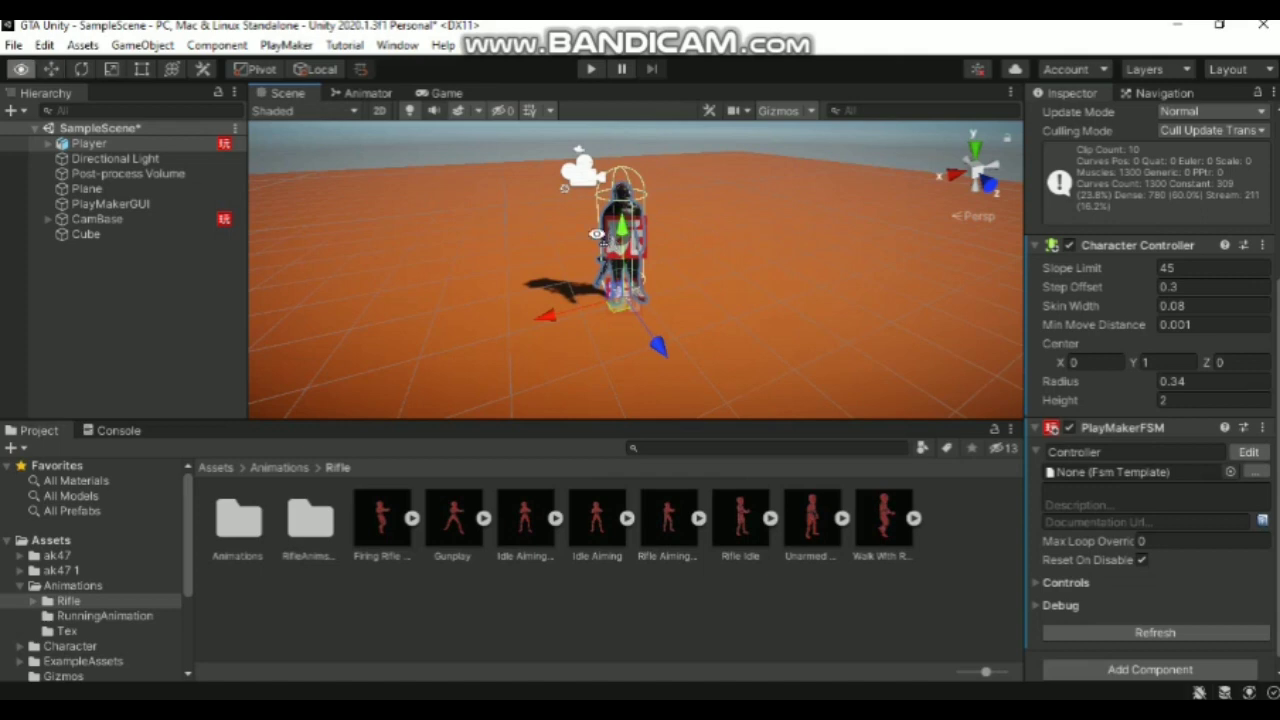
mouse_move(517, 197)
left_mouse_down("alt")
mouse_move(1005, 188)
mouse_move(405, 260)
left_mouse_up("alt")
scroll(835, 190, "up", 3)
left_click(766, 180)
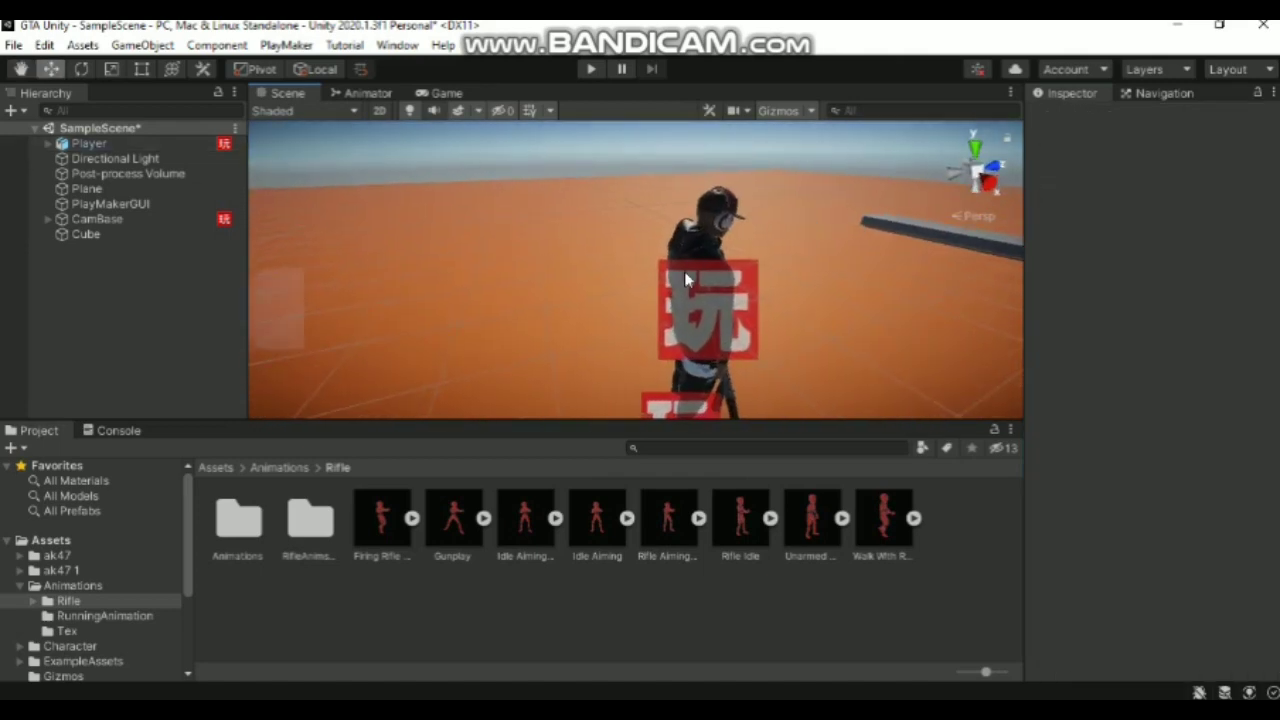
left_click(455, 278)
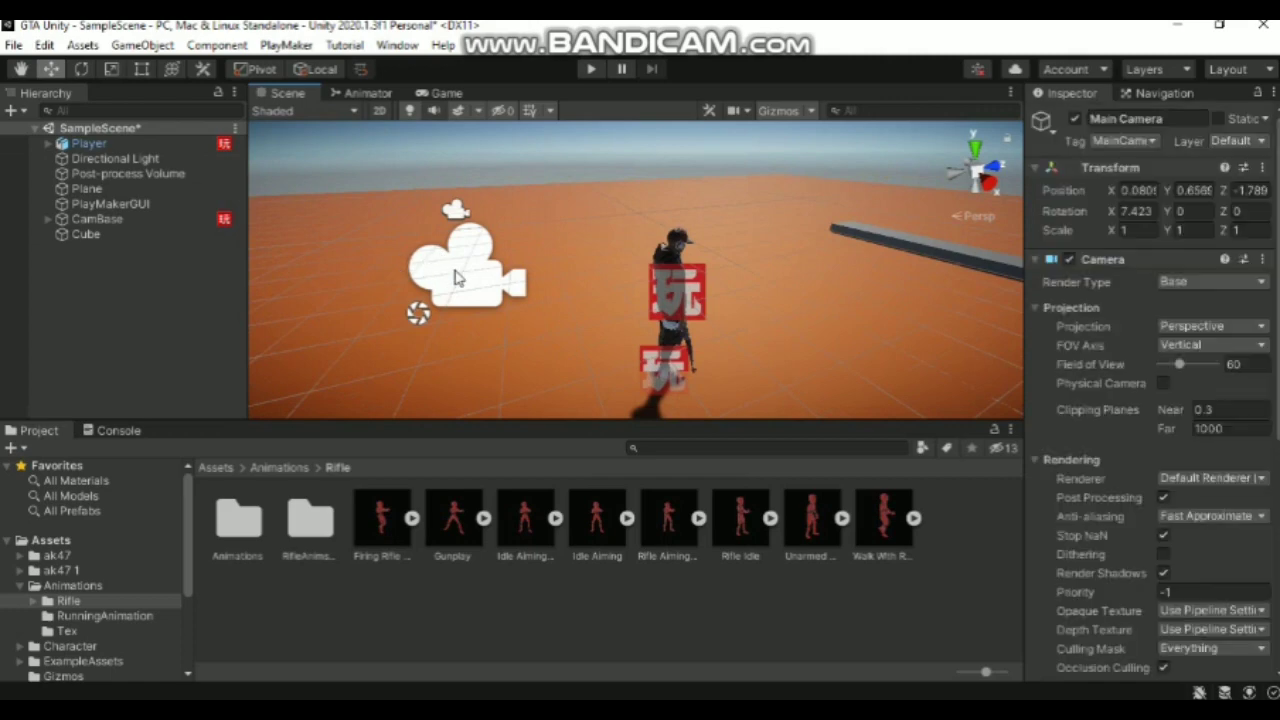
left_click_drag(545, 265, 697, 290)
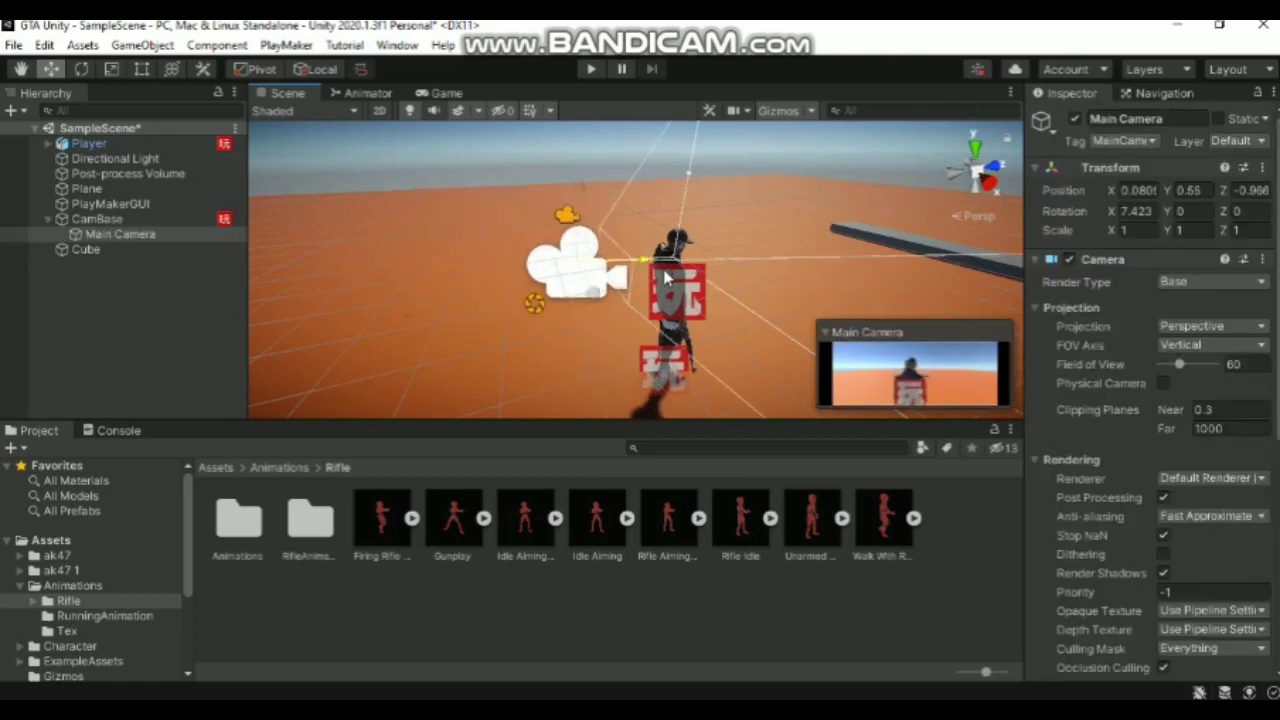
key("ctrl+z")
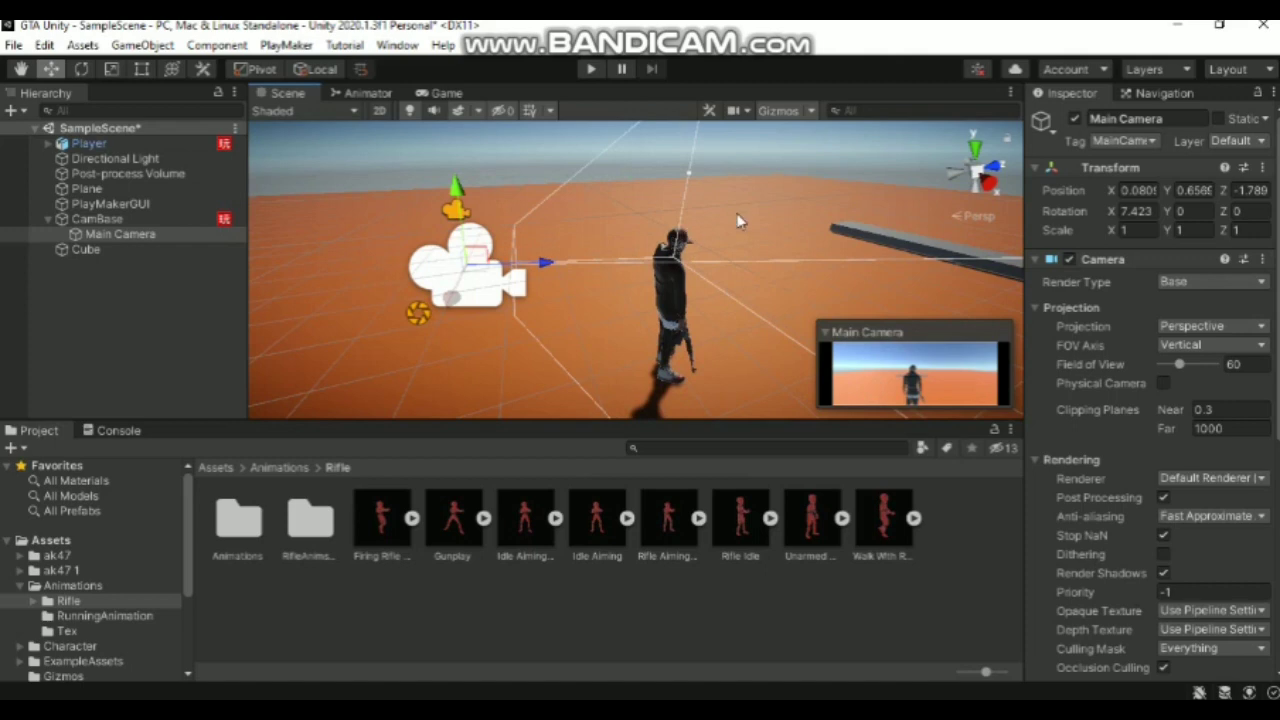
left_click_drag(537, 234, 672, 240, "alt")
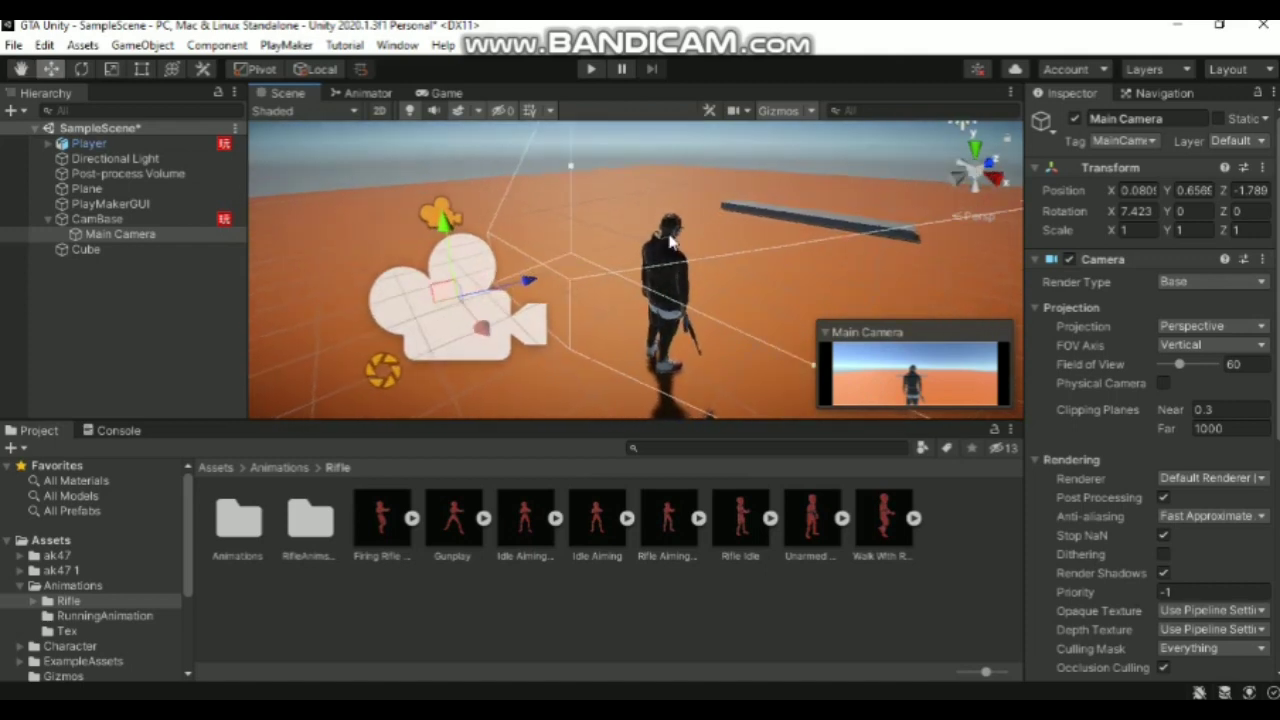
Dock the Game view beside Project and move the camera to 0.275, 0.603, -0.719
left_click_drag(448, 93, 852, 600)
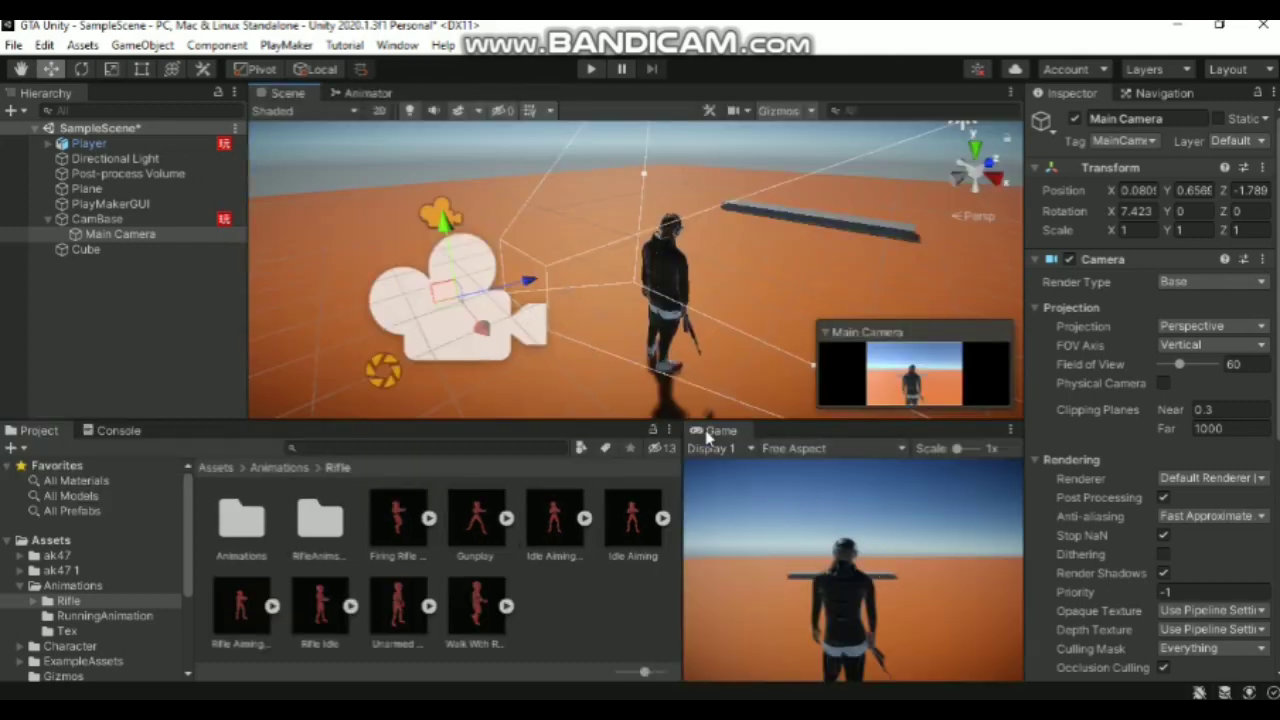
mouse_move(533, 295)
left_mouse_down("alt")
mouse_move(726, 262)
mouse_move(580, 328)
left_mouse_up("alt")
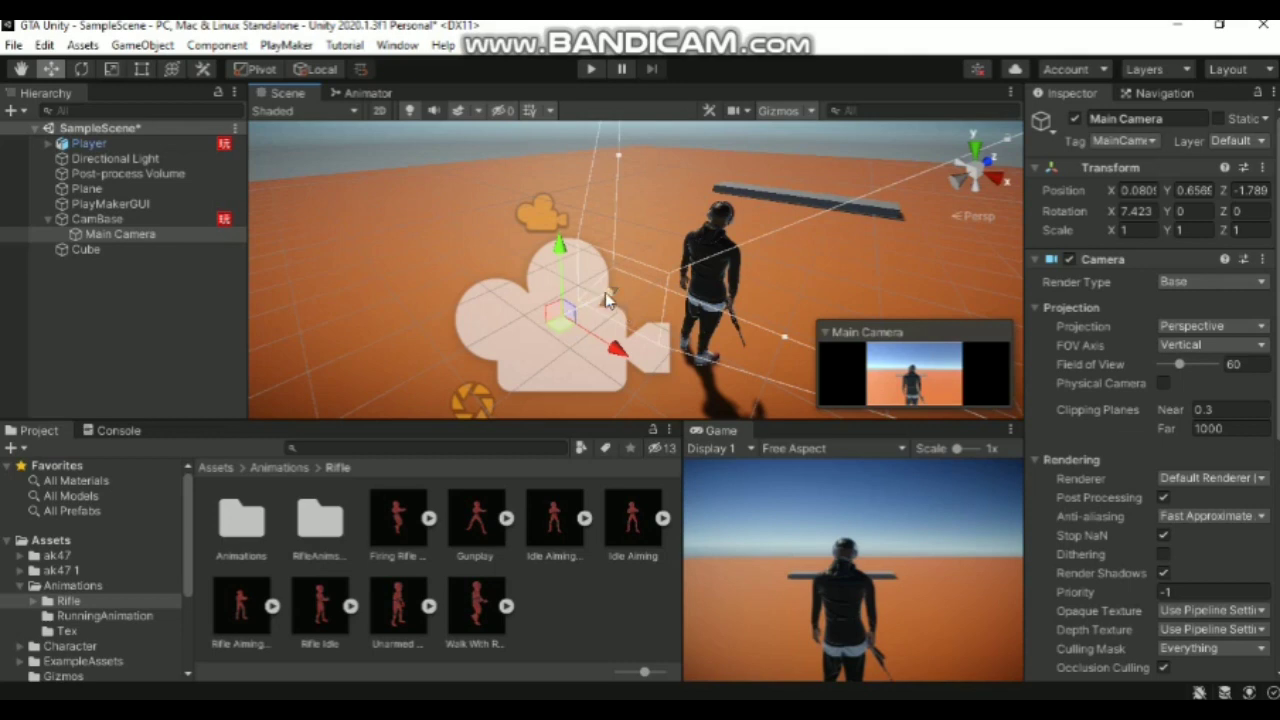
mouse_move(603, 303)
left_mouse_down()
mouse_move(688, 282)
mouse_move(696, 224)
mouse_move(762, 258)
left_mouse_up()
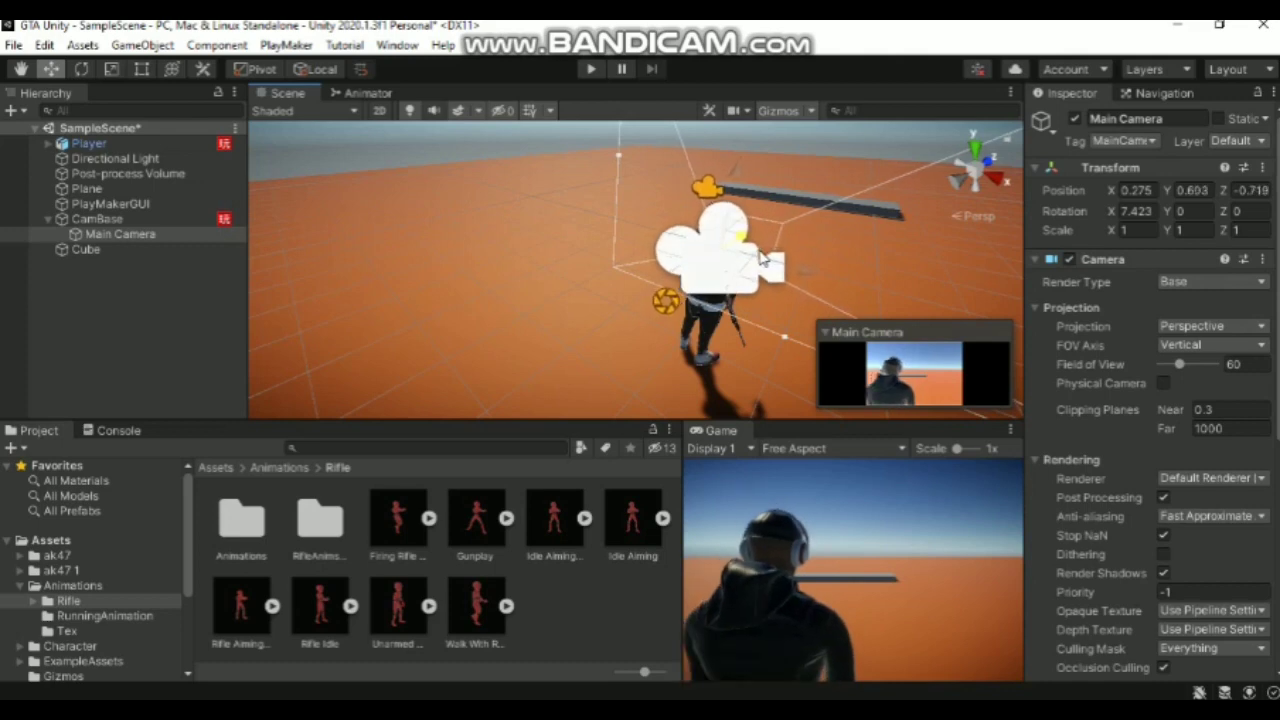
Create an empty object named Destination at the camera's spot and place it under CamBase
right_click(123, 238)
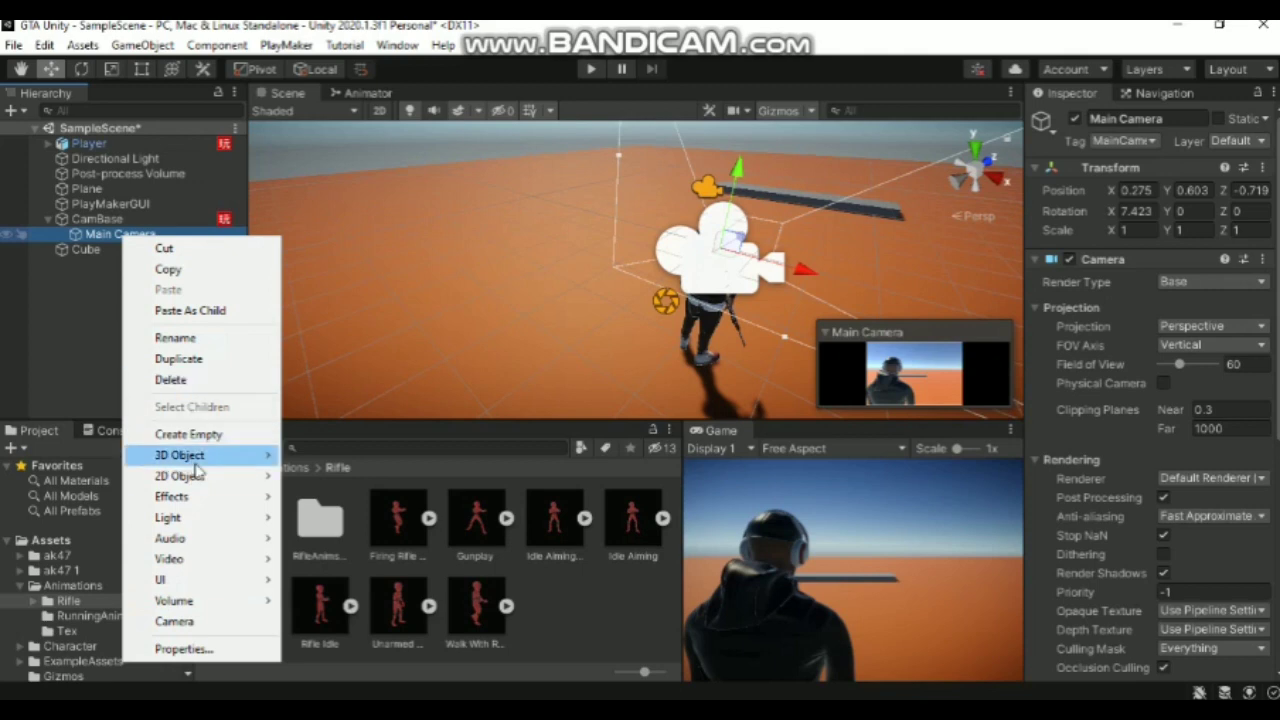
left_click(205, 434)
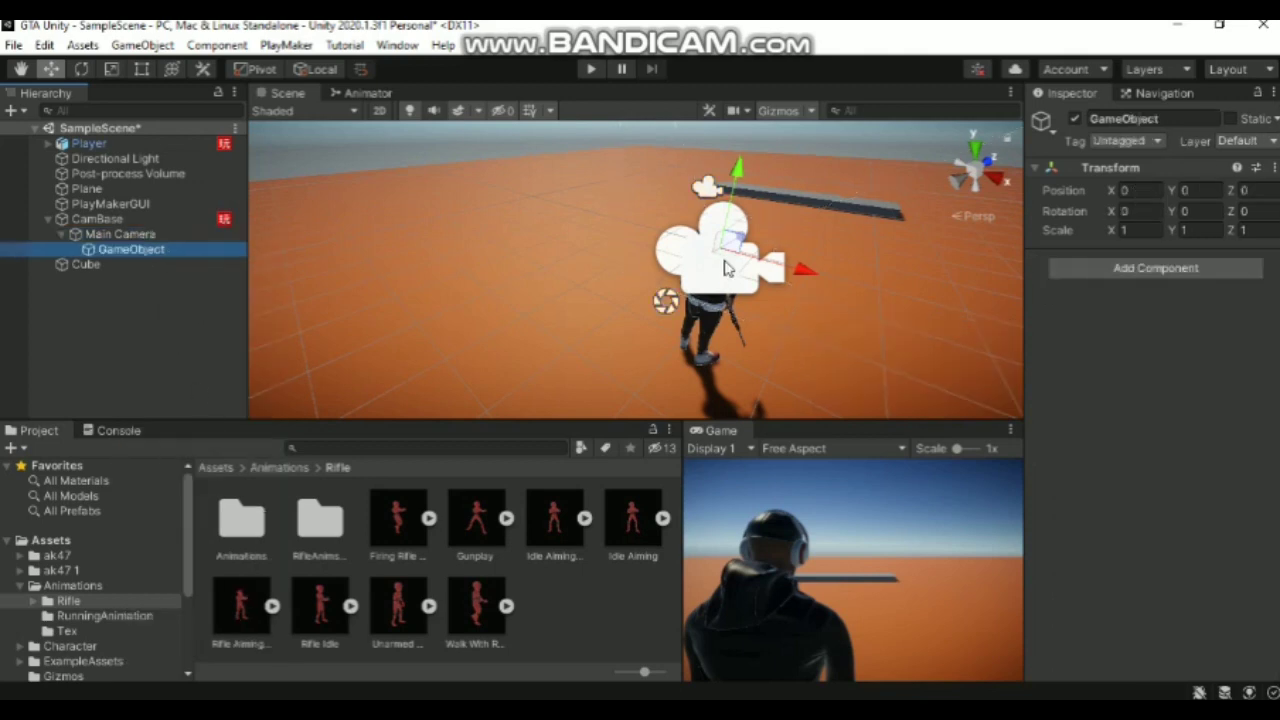
left_click(1172, 118)
type("Destination")
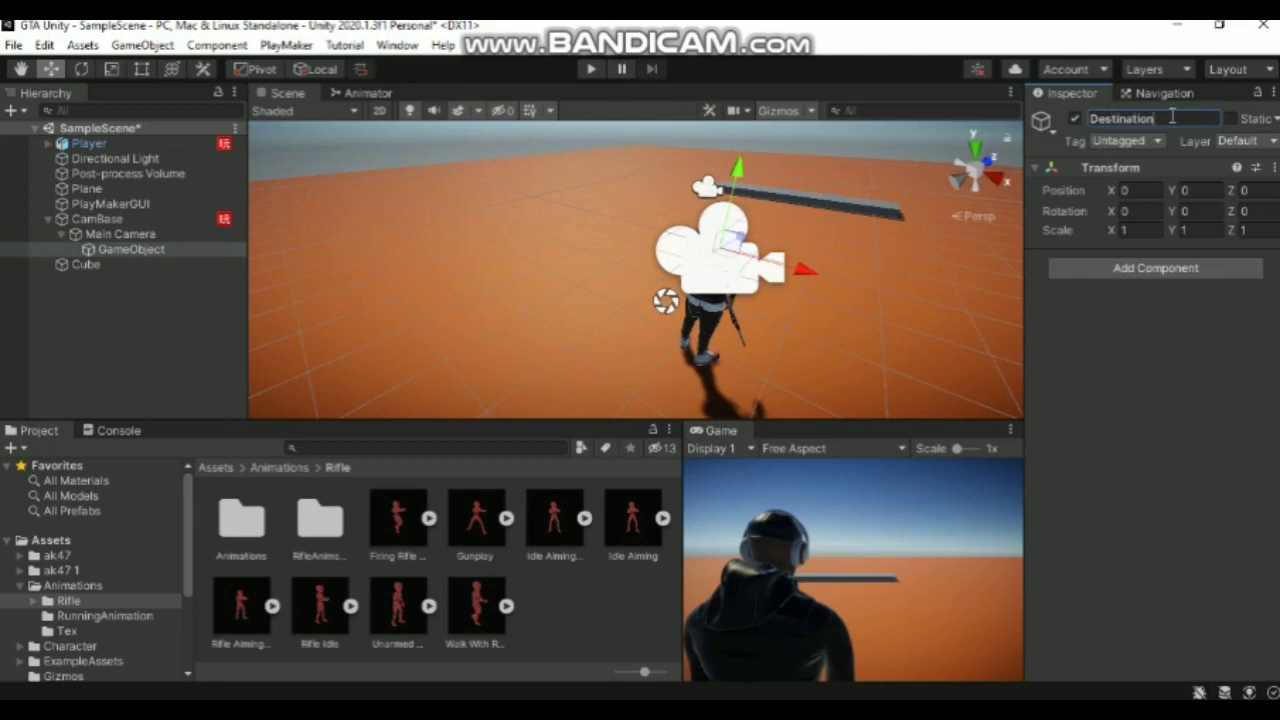
mouse_move(114, 249)
left_mouse_down()
mouse_move(114, 268)
mouse_move(113, 233)
left_mouse_up()
Pull the Main Camera back to its normal position 0.073, 0.618, -1.391 behind the Player
left_click(118, 249)
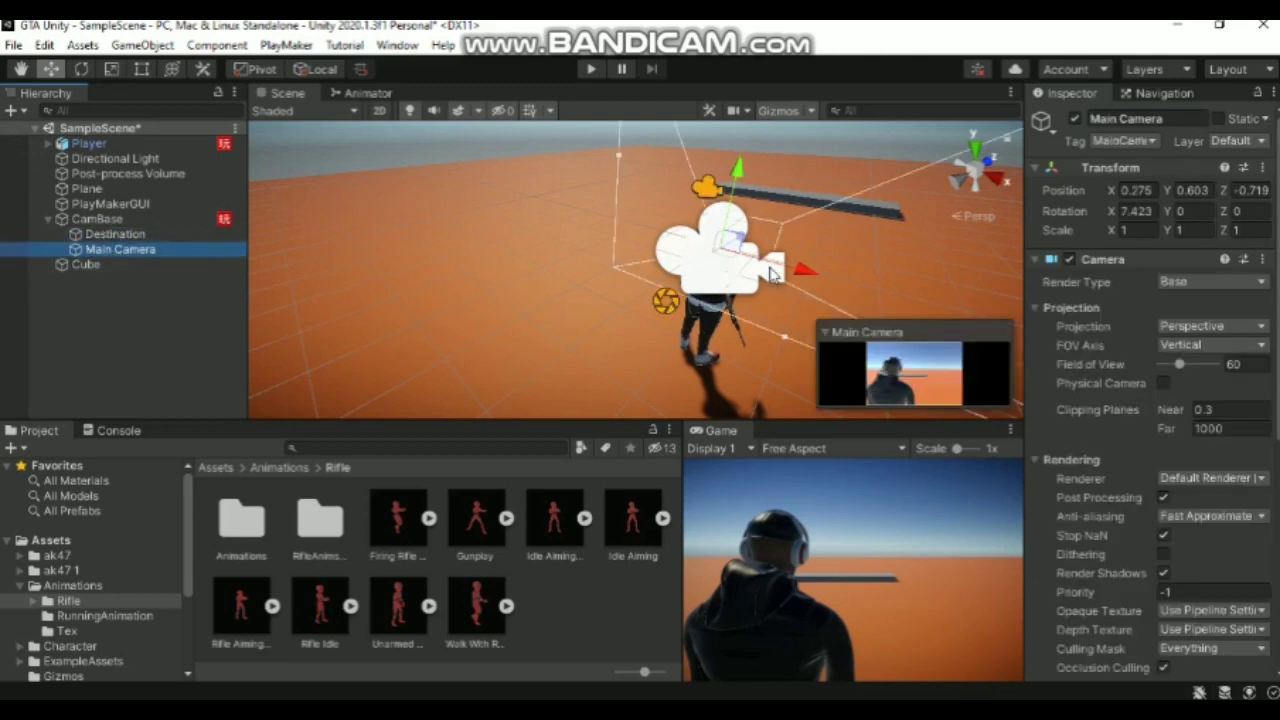
mouse_move(758, 250)
left_mouse_down()
mouse_move(677, 265)
mouse_move(695, 295)
mouse_move(670, 326)
left_mouse_up()
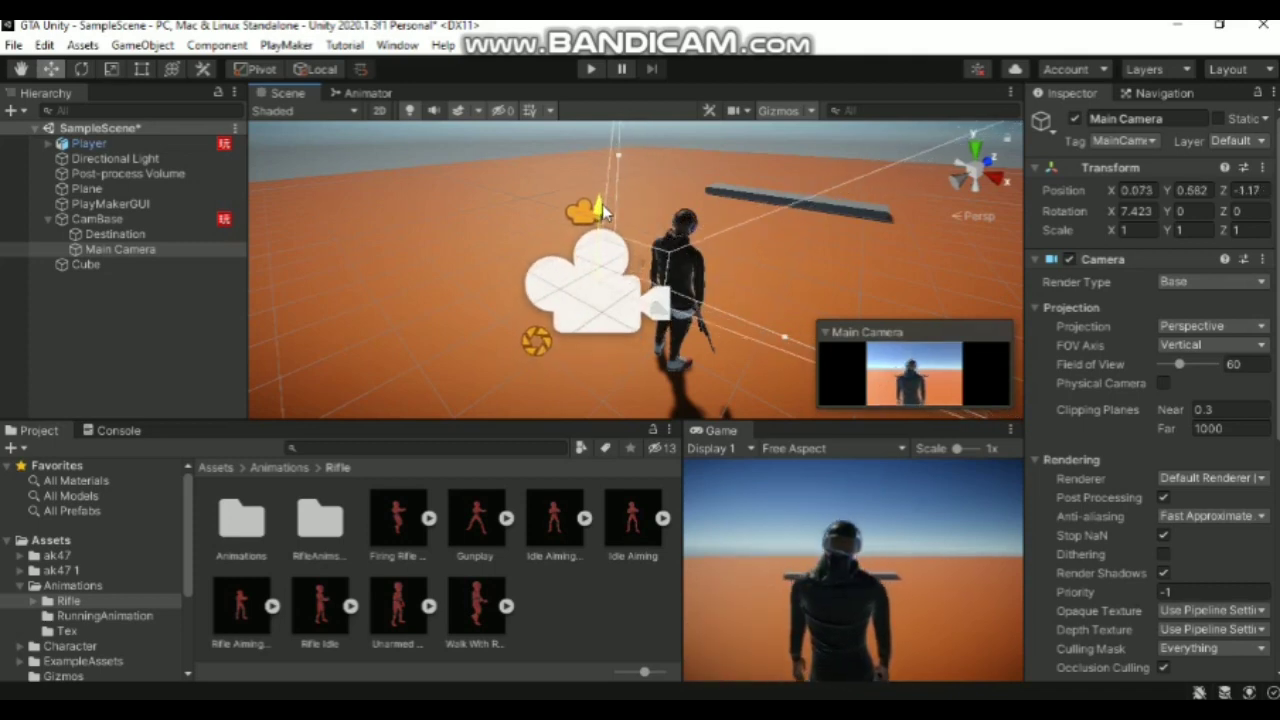
left_click_drag(645, 263, 628, 287)
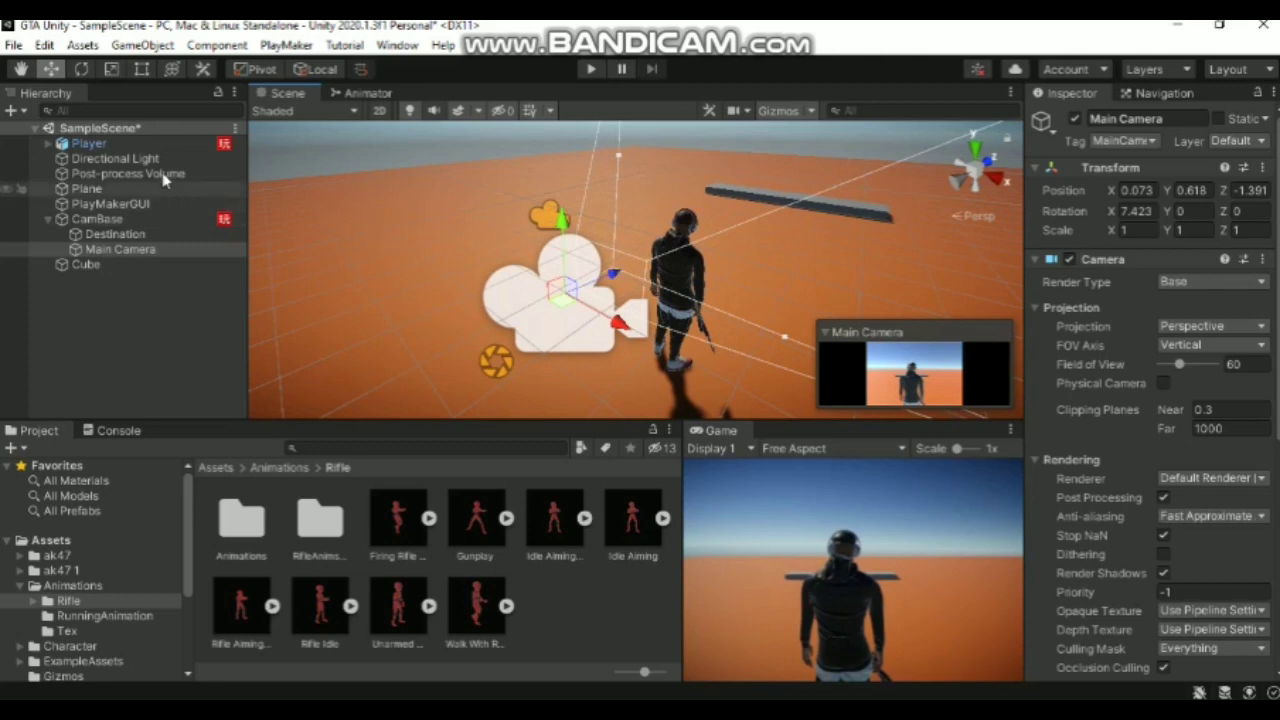
Open the Player's PlayMaker Aim state and collapse its Set Animator Bool, Get Mouse Button Up and Smooth Look At Direction actions
left_click(166, 145)
scroll(1150, 400, "down", 5)
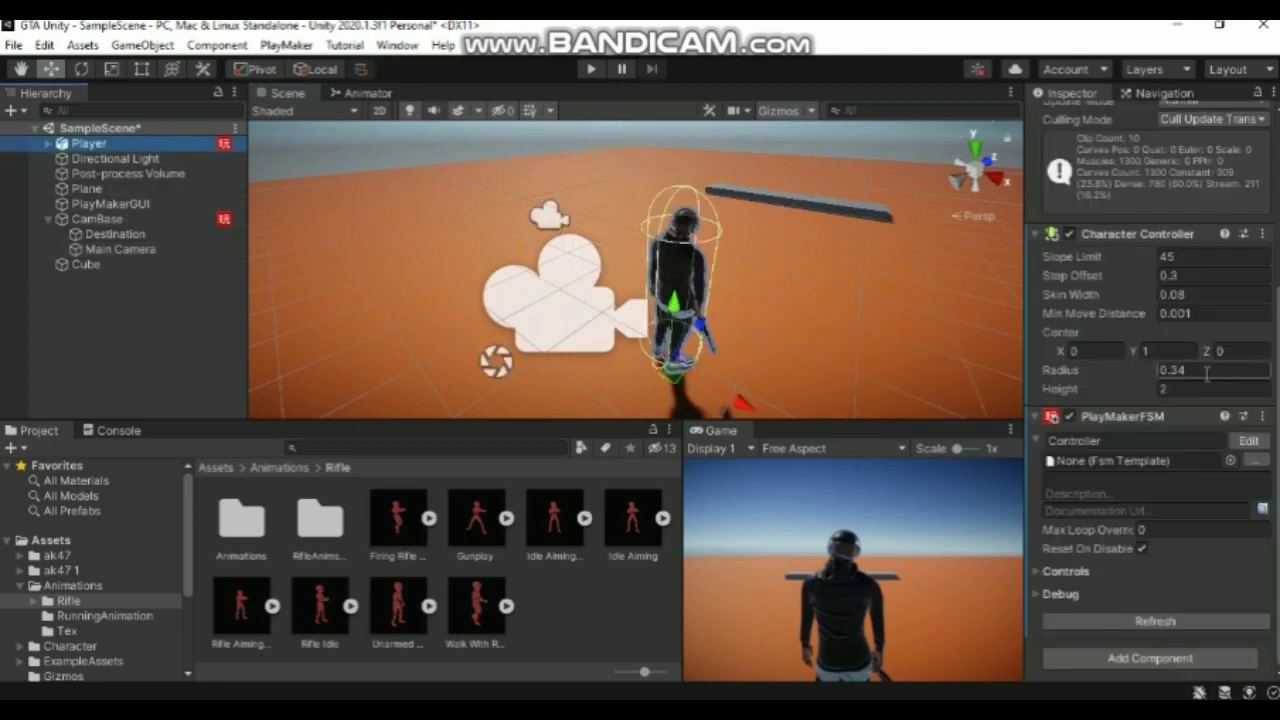
left_click(1252, 443)
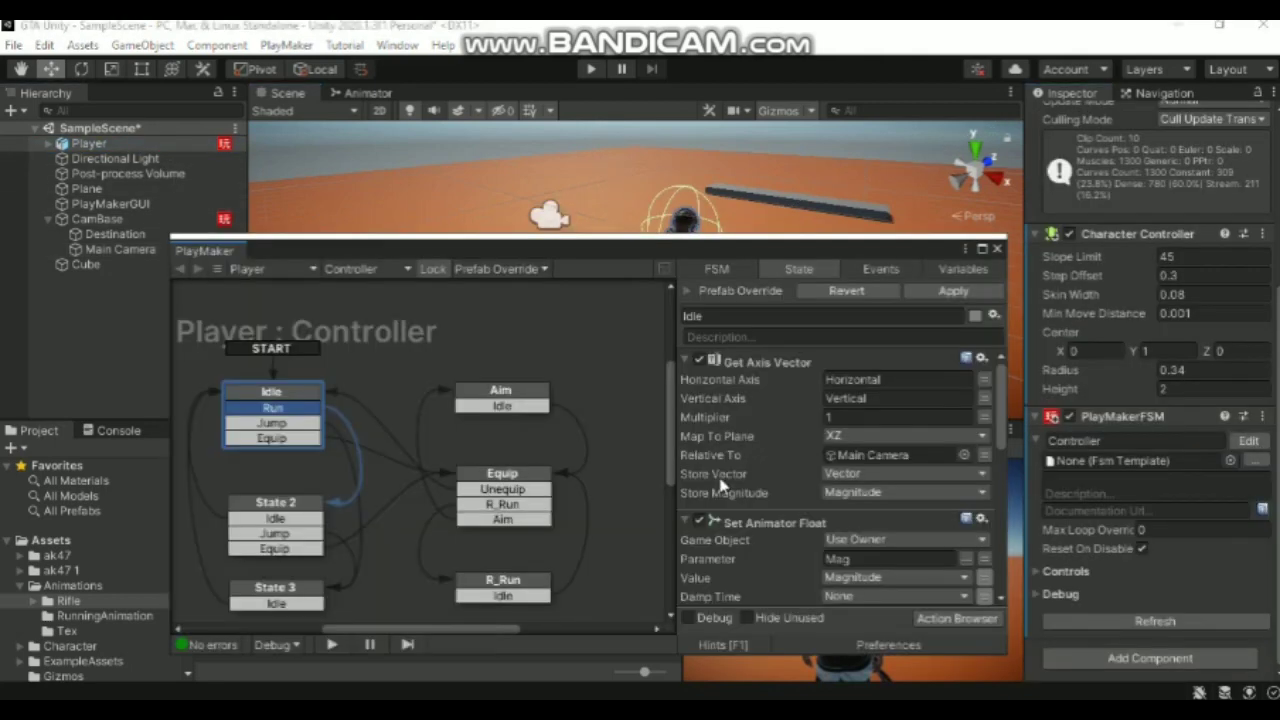
left_click(512, 397)
scroll(716, 378, "down", 3)
scroll(716, 385, "up", 3)
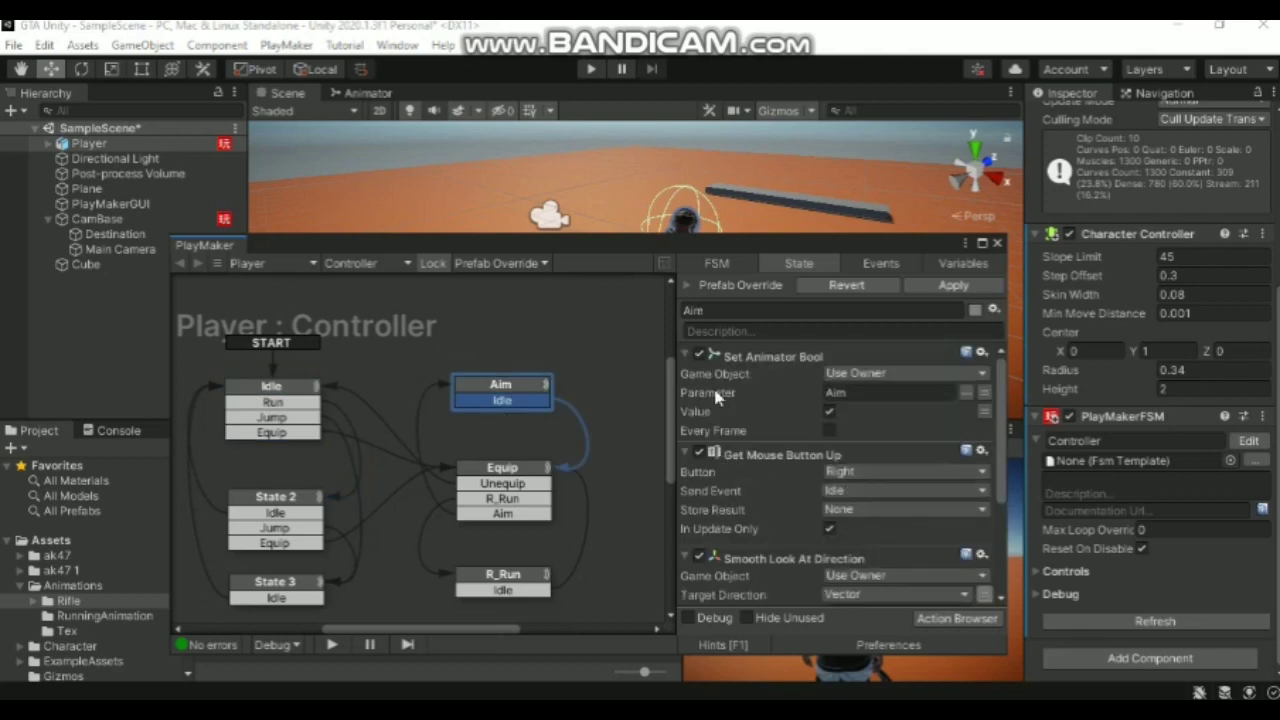
left_click(688, 357)
left_click(686, 377)
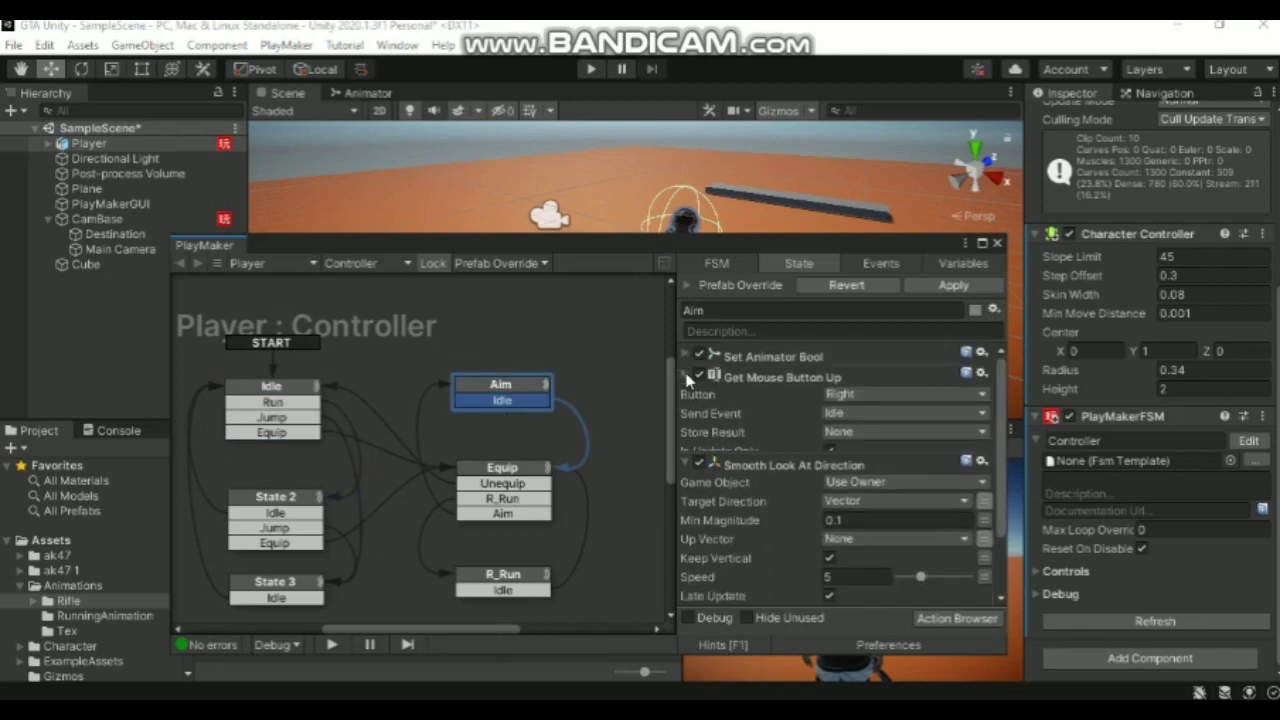
left_click(687, 397)
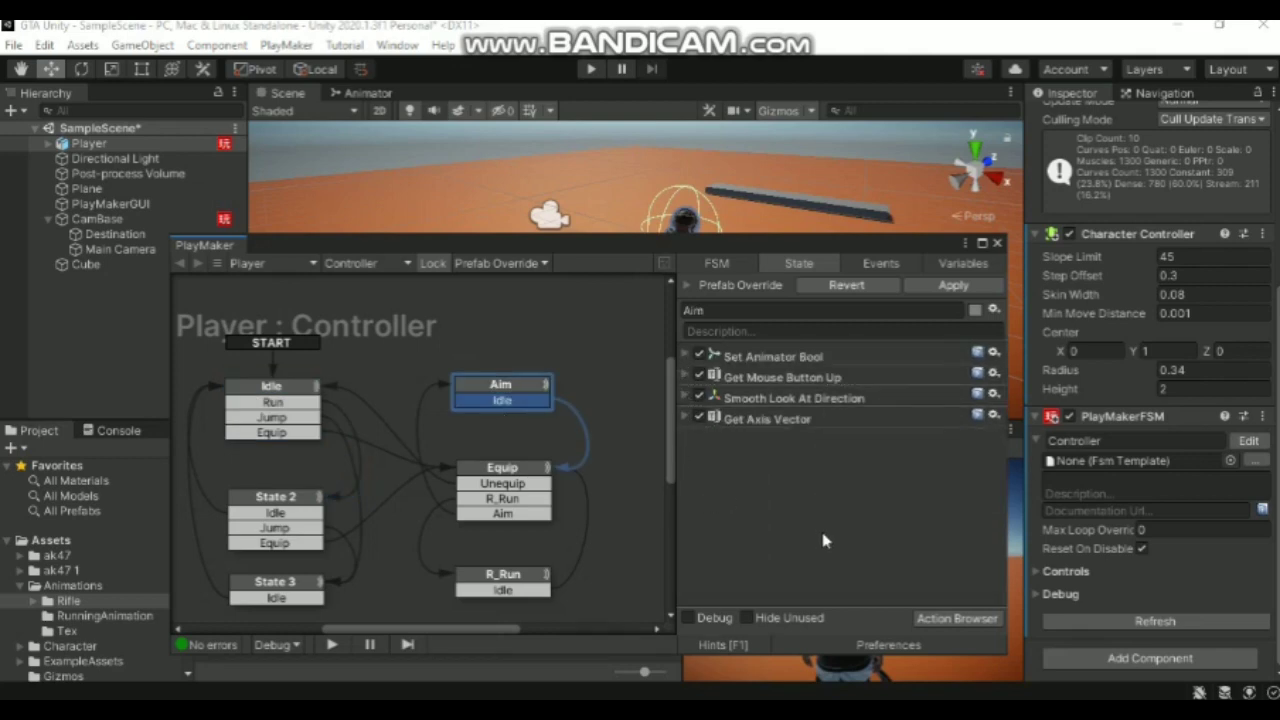
Add a Move Towards action moving the Main Camera toward Destination
type("get mo")
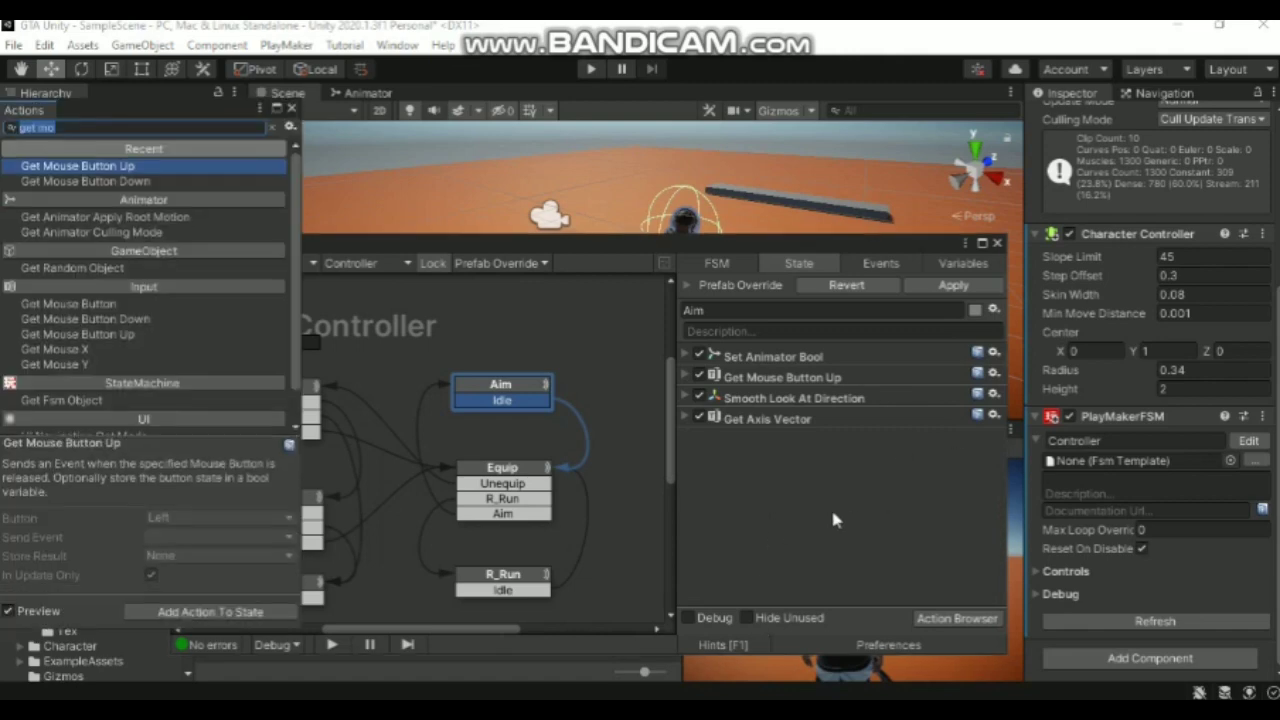
type("ve tow")
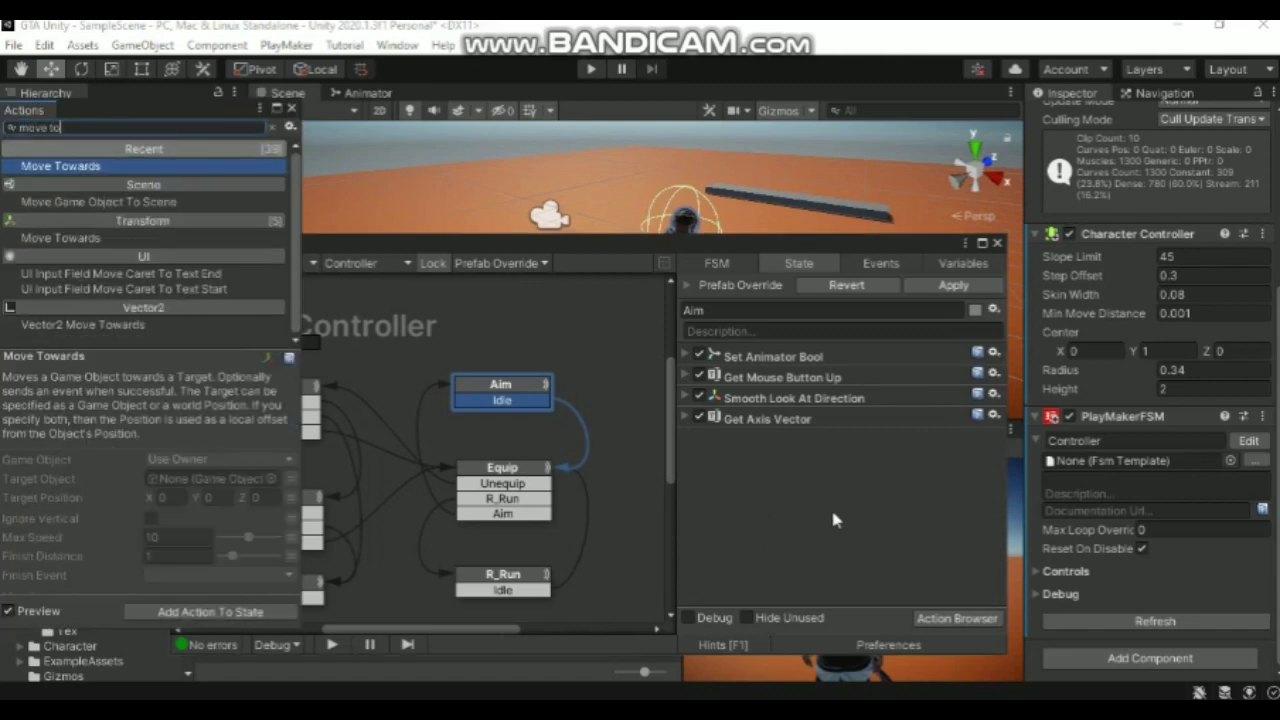
key("Return")
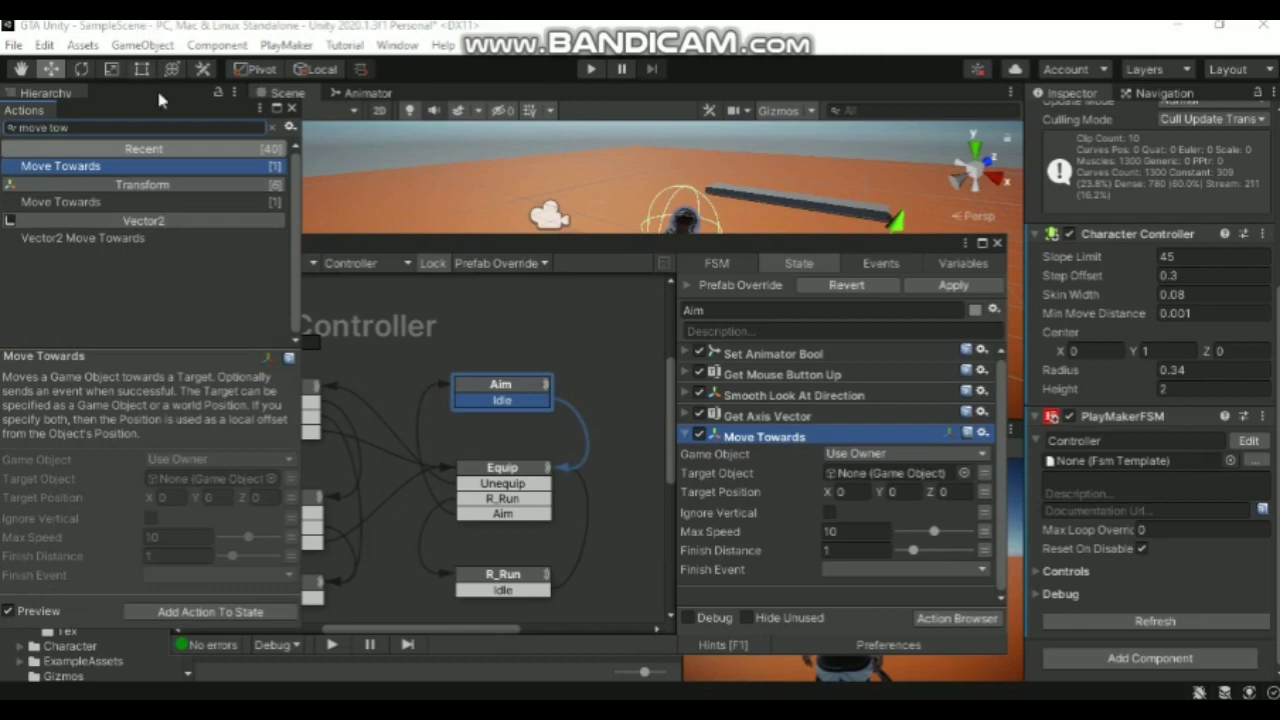
left_click(290, 110)
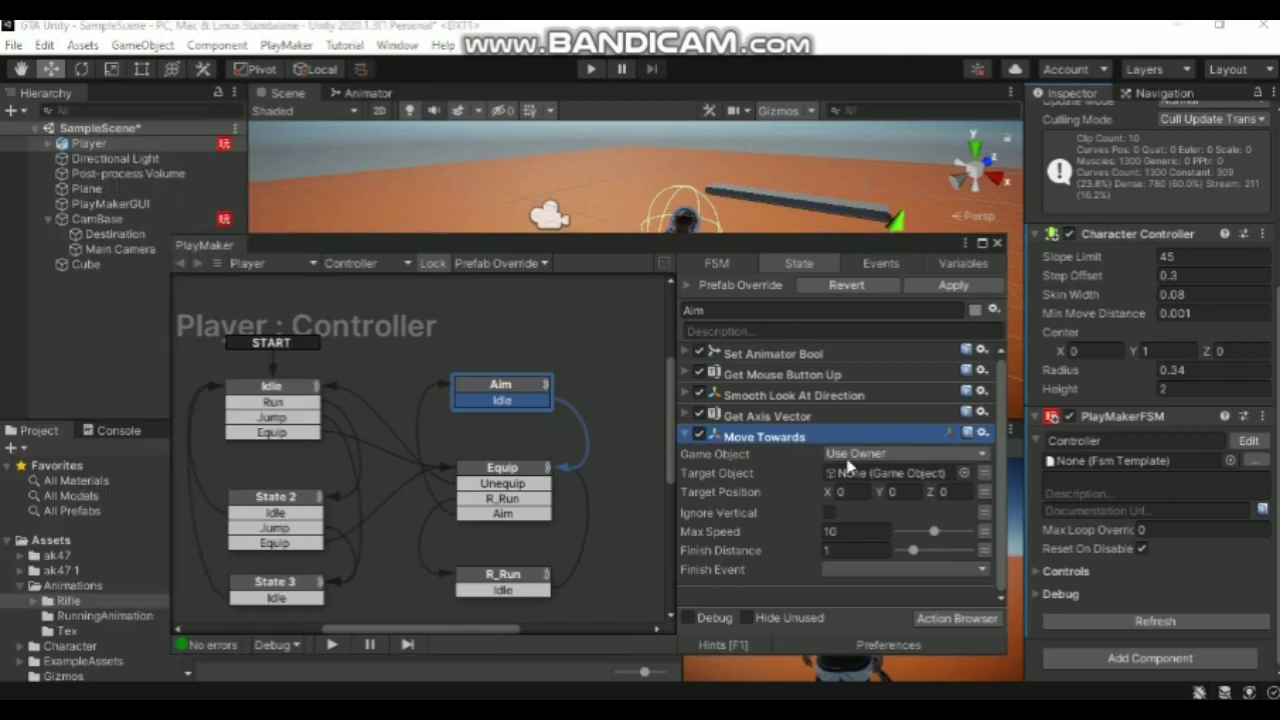
left_click(855, 454)
left_click(862, 494)
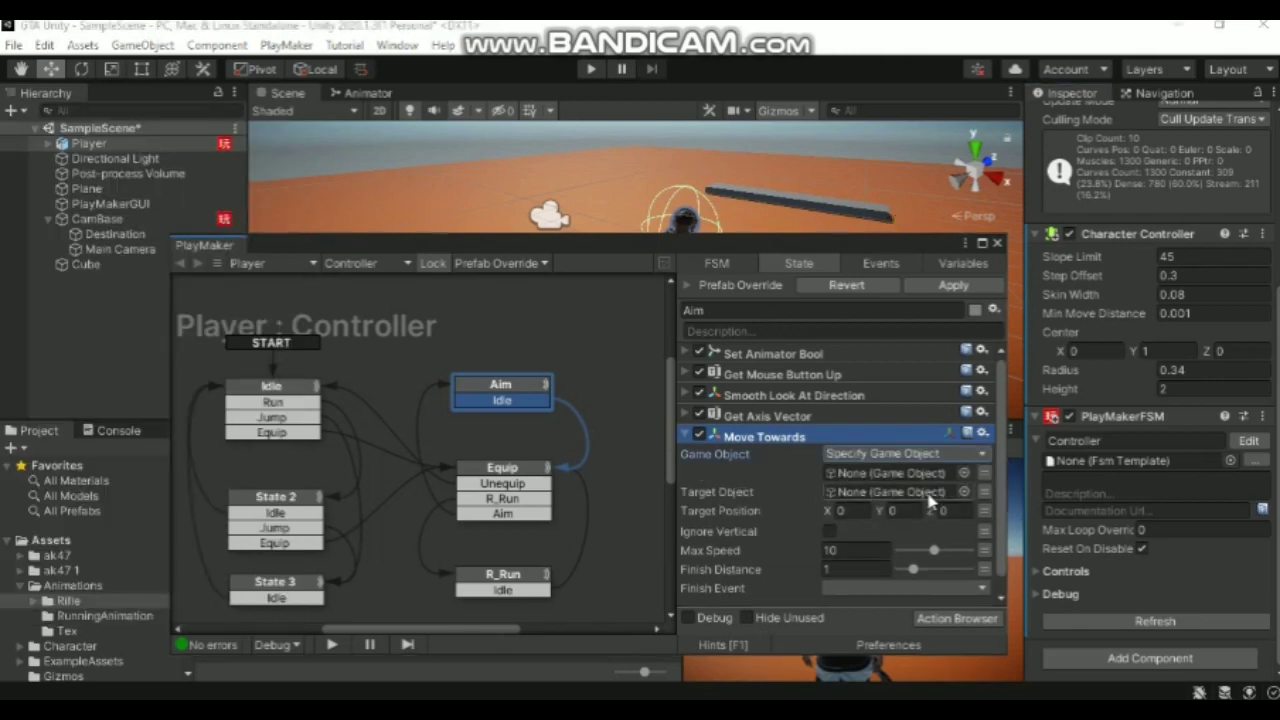
mouse_move(120, 249)
left_mouse_down()
mouse_move(818, 484)
mouse_move(830, 474)
left_mouse_up()
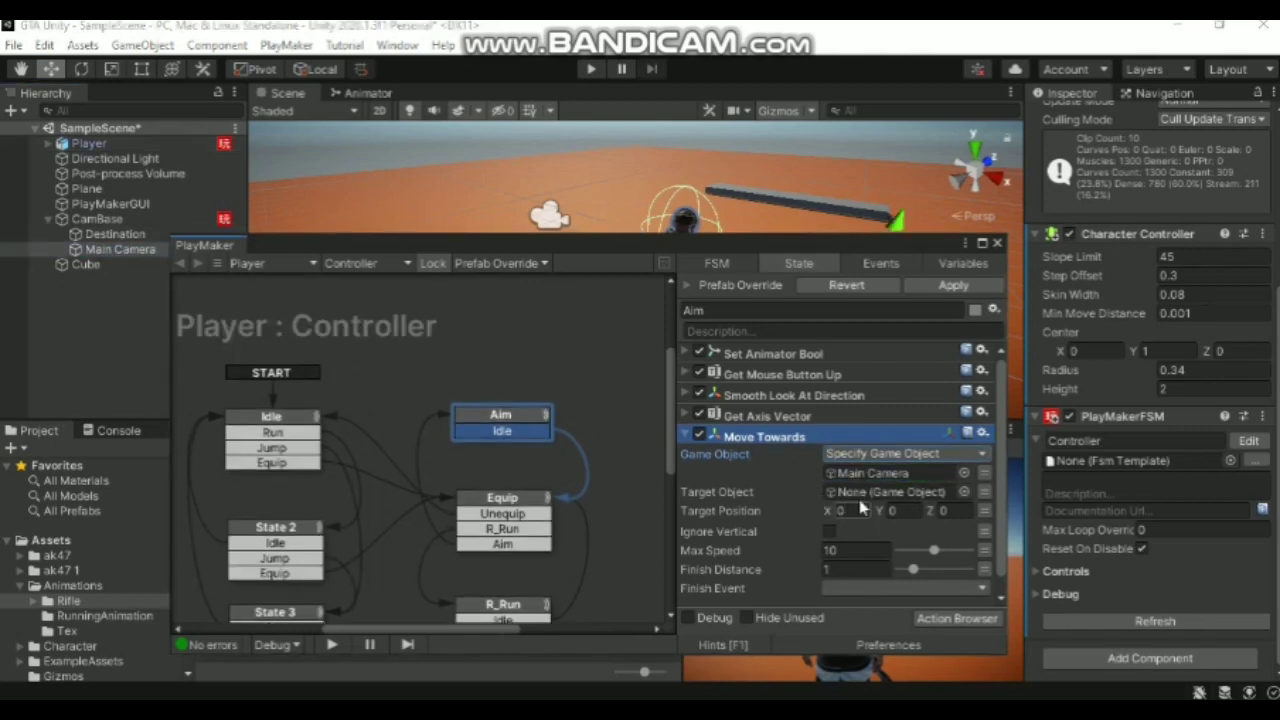
left_click_drag(99, 234, 858, 500)
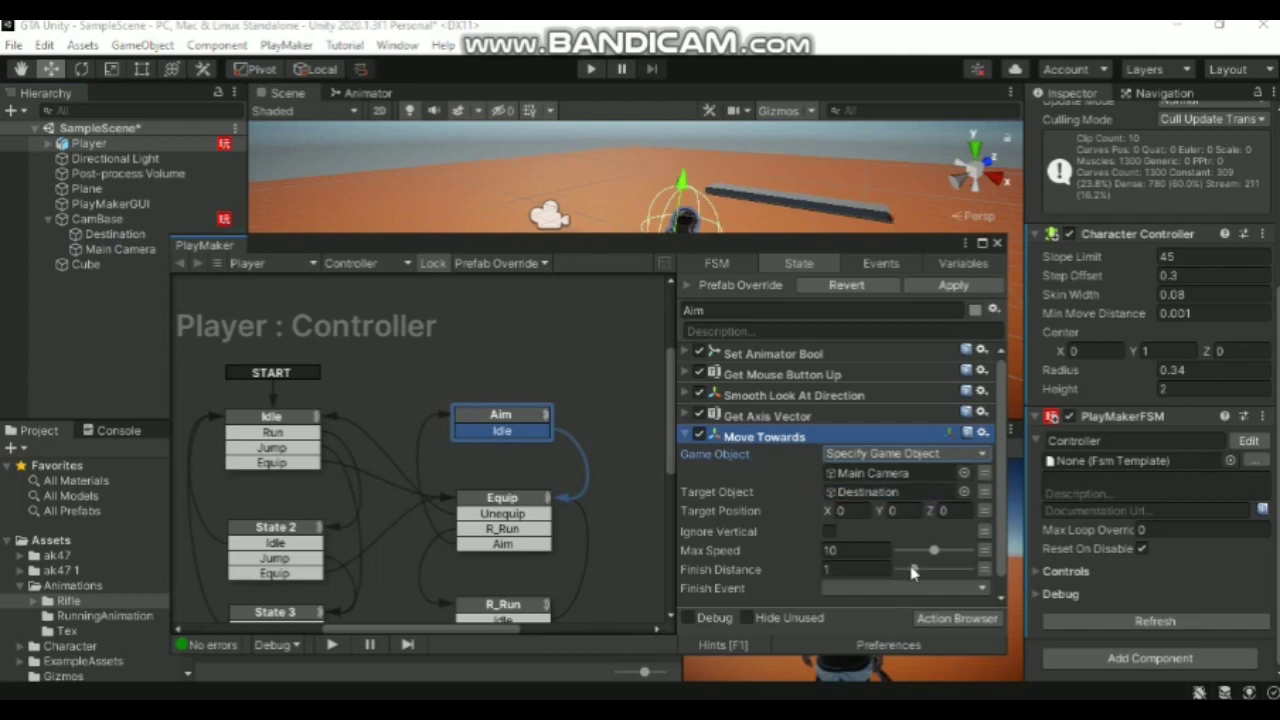
left_click(997, 243)
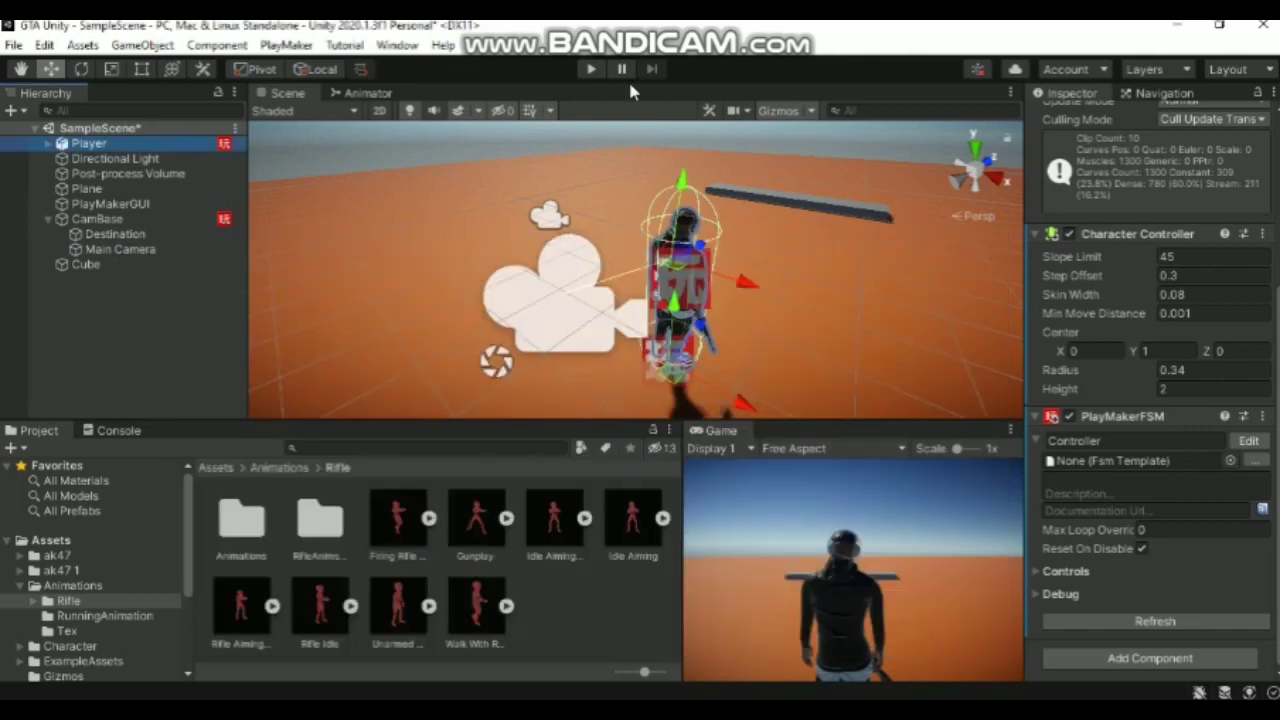
left_click(590, 69)
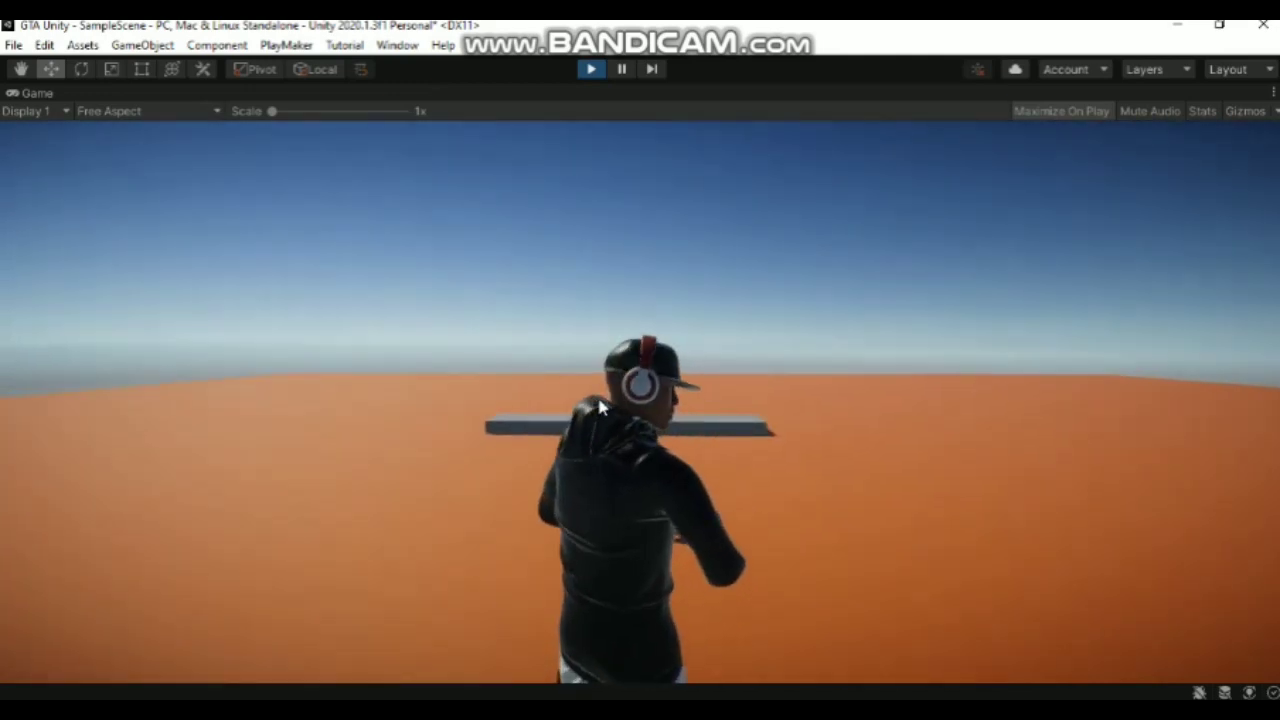
right_click(600, 407)
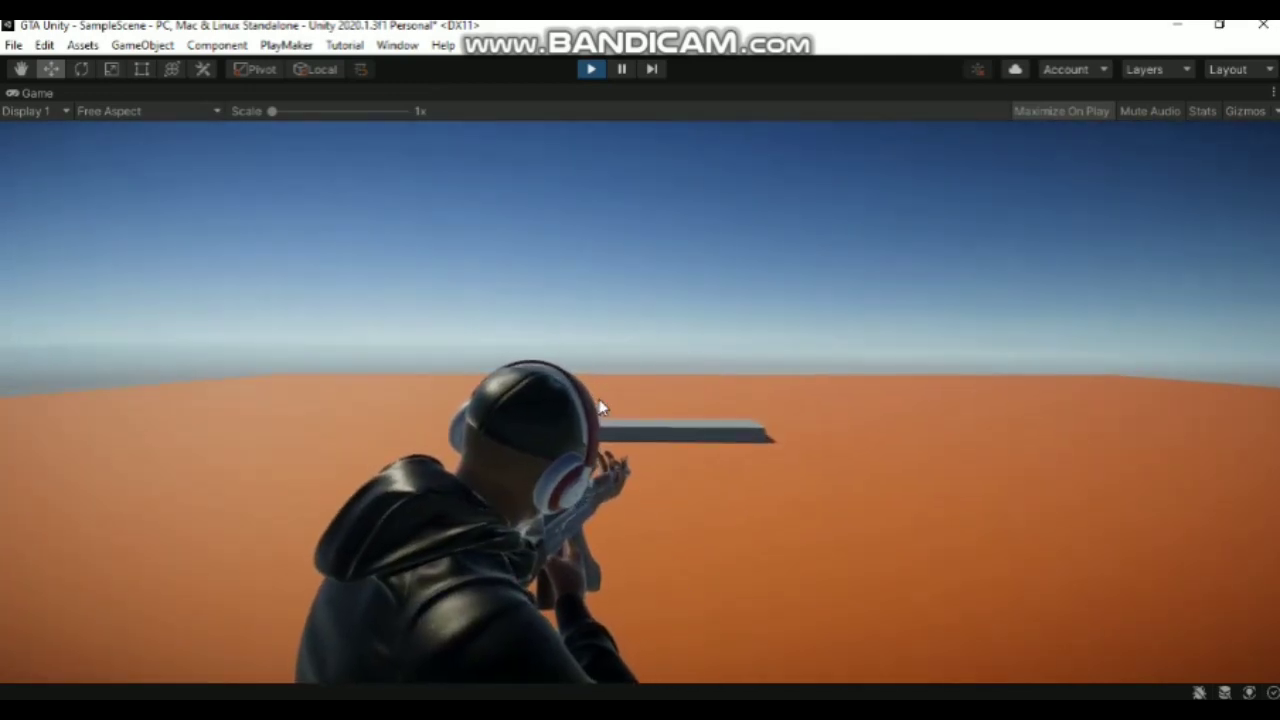
key("a")
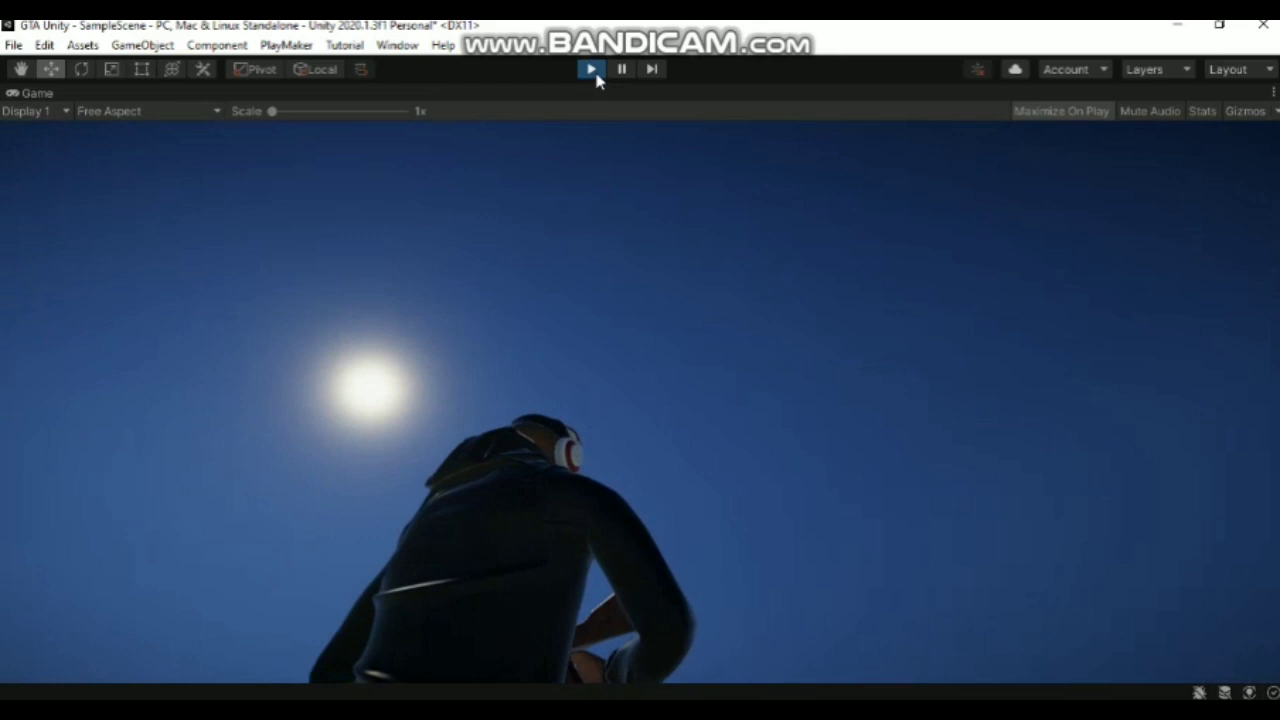
left_click(592, 69)
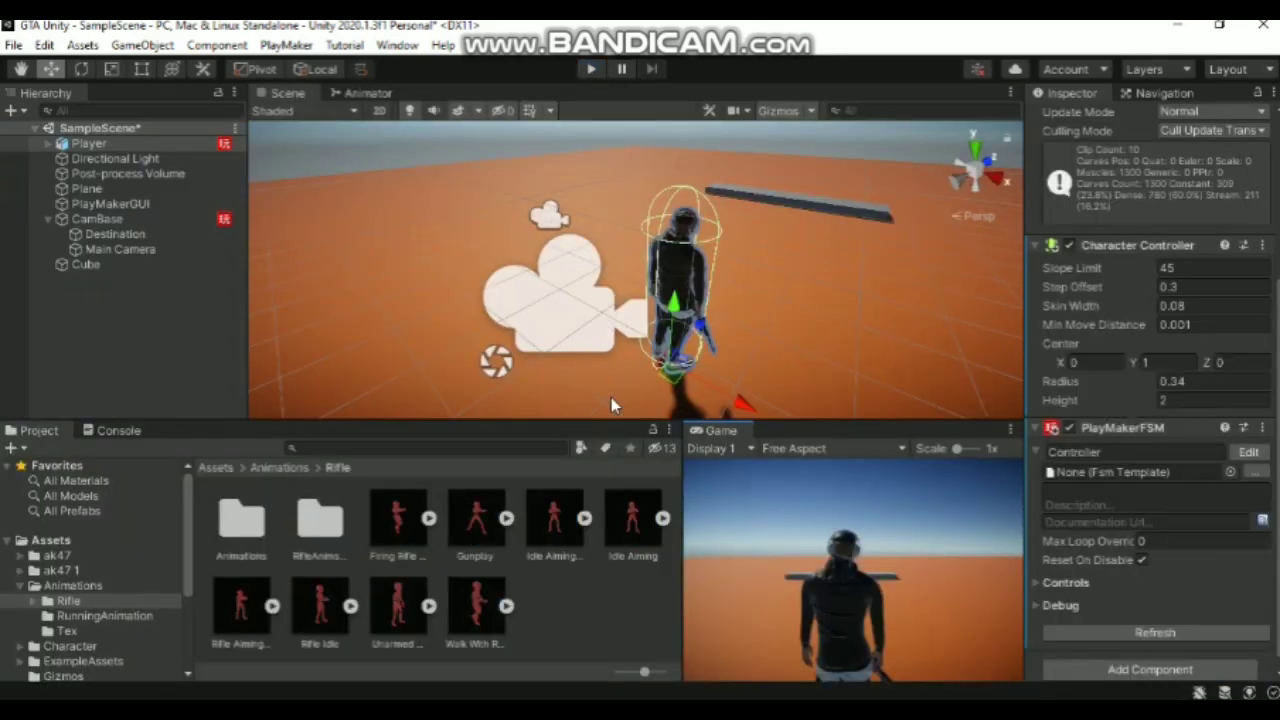
Create an empty object at the Main Camera's spot, move it under CamBase, and name it Normal Position
left_click(111, 248)
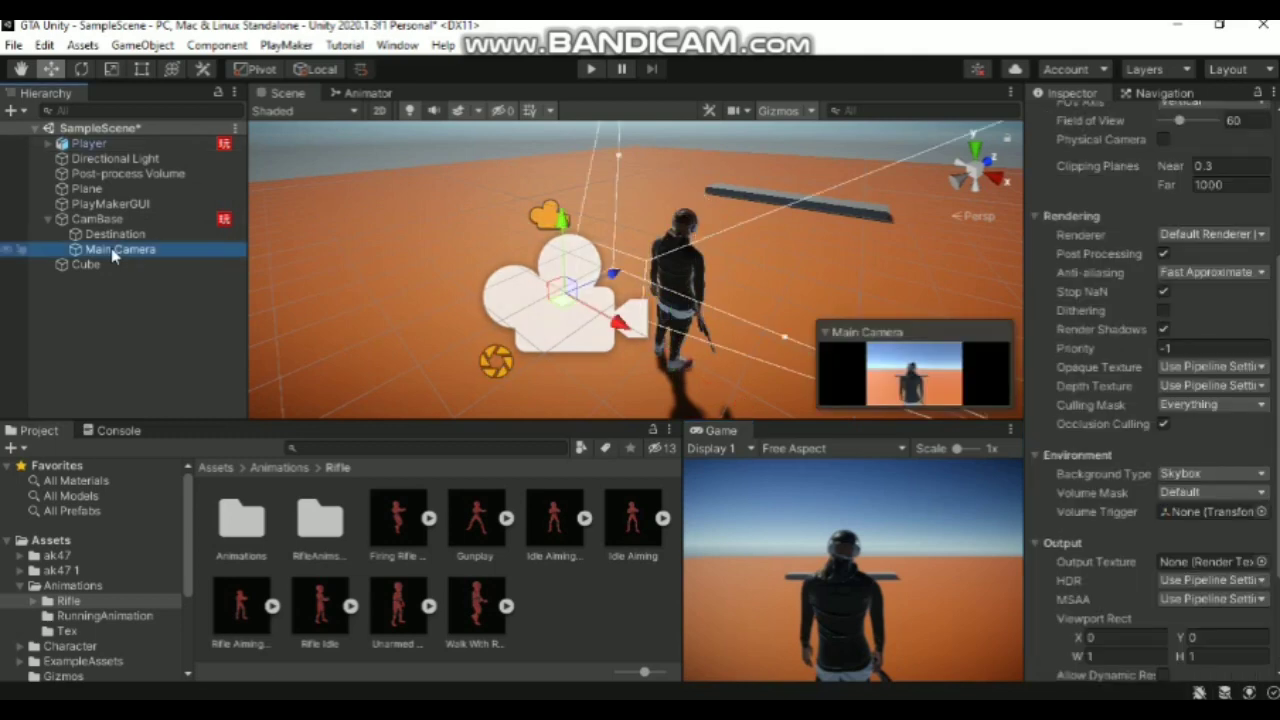
right_click(111, 248)
left_click(148, 448)
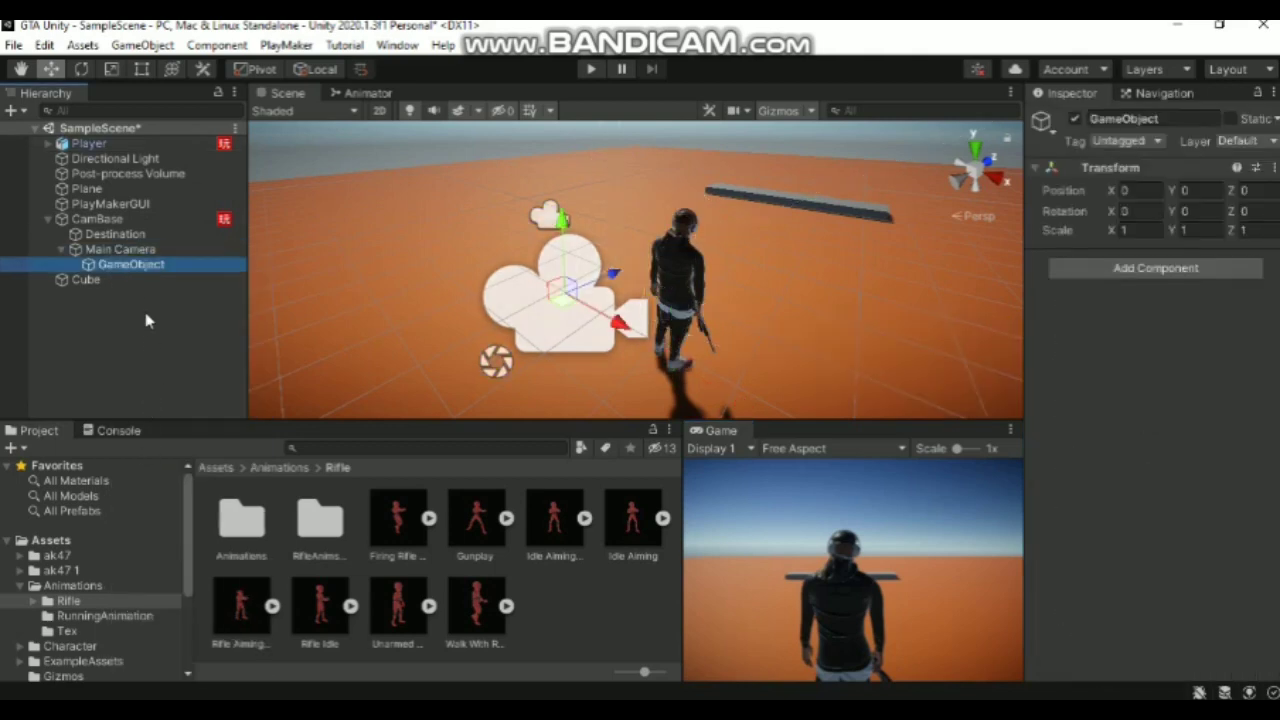
left_click_drag(131, 264, 128, 228)
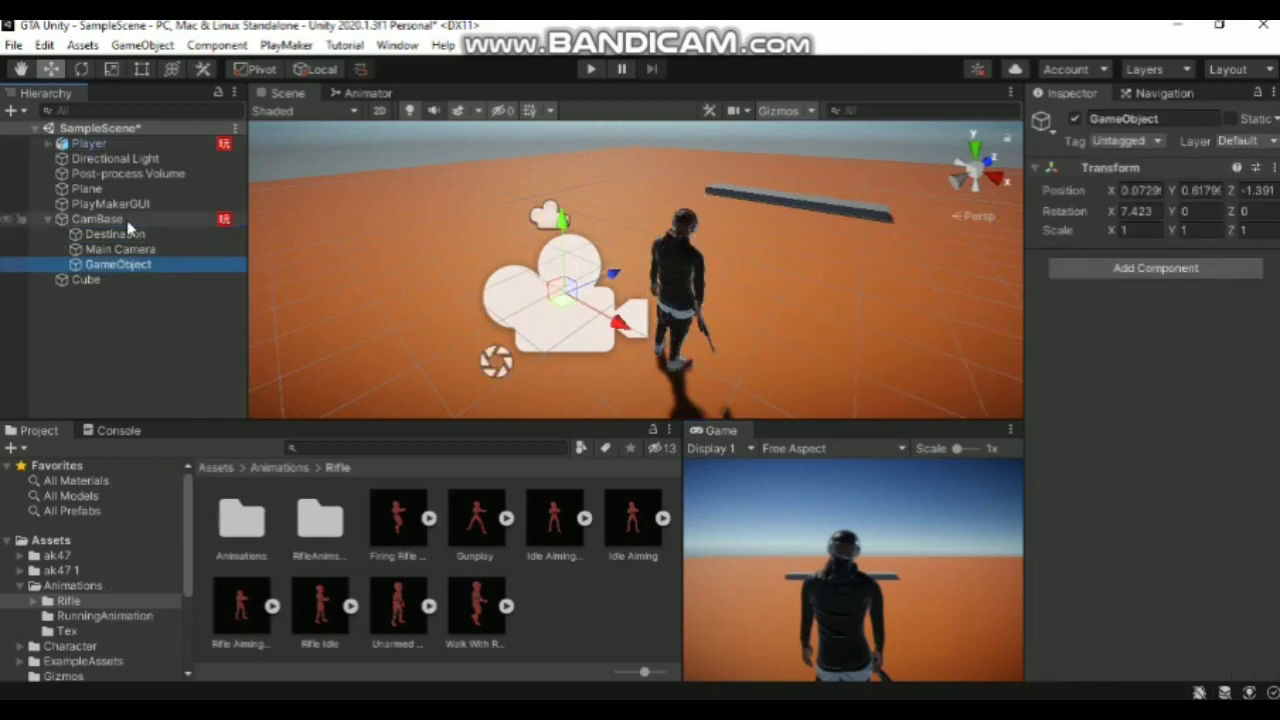
left_click(1205, 118)
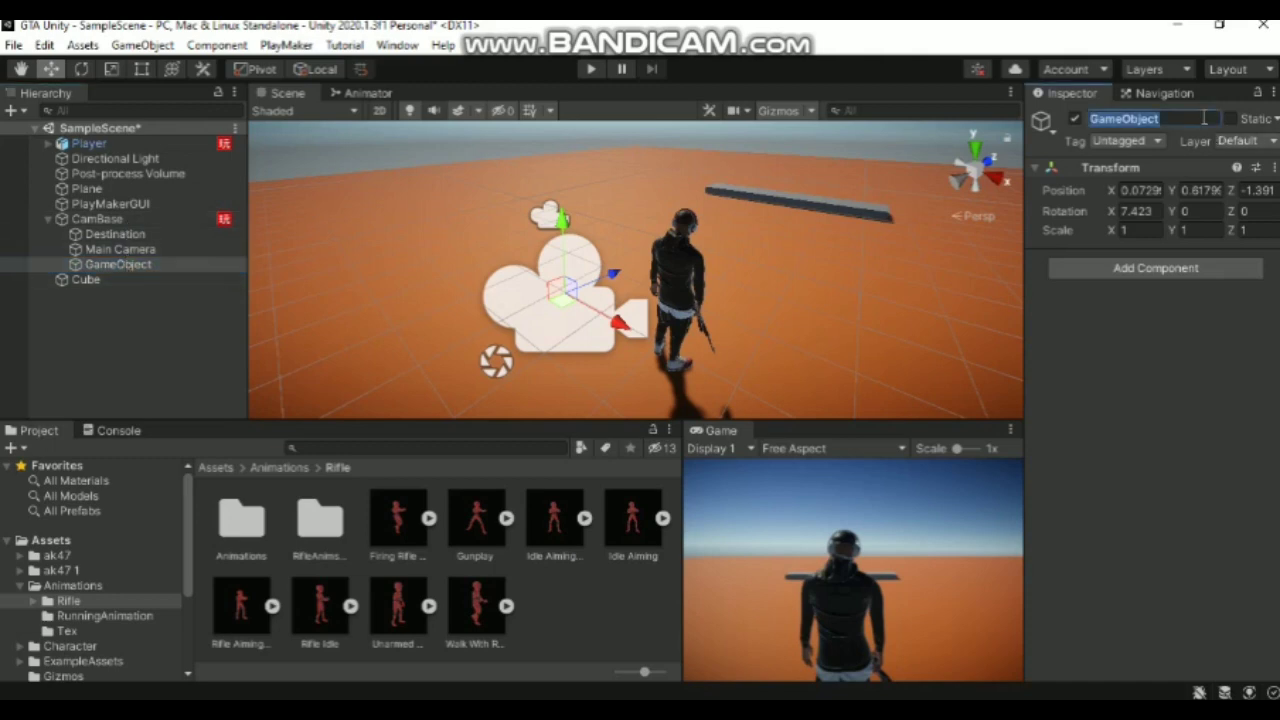
type("Normal Position")
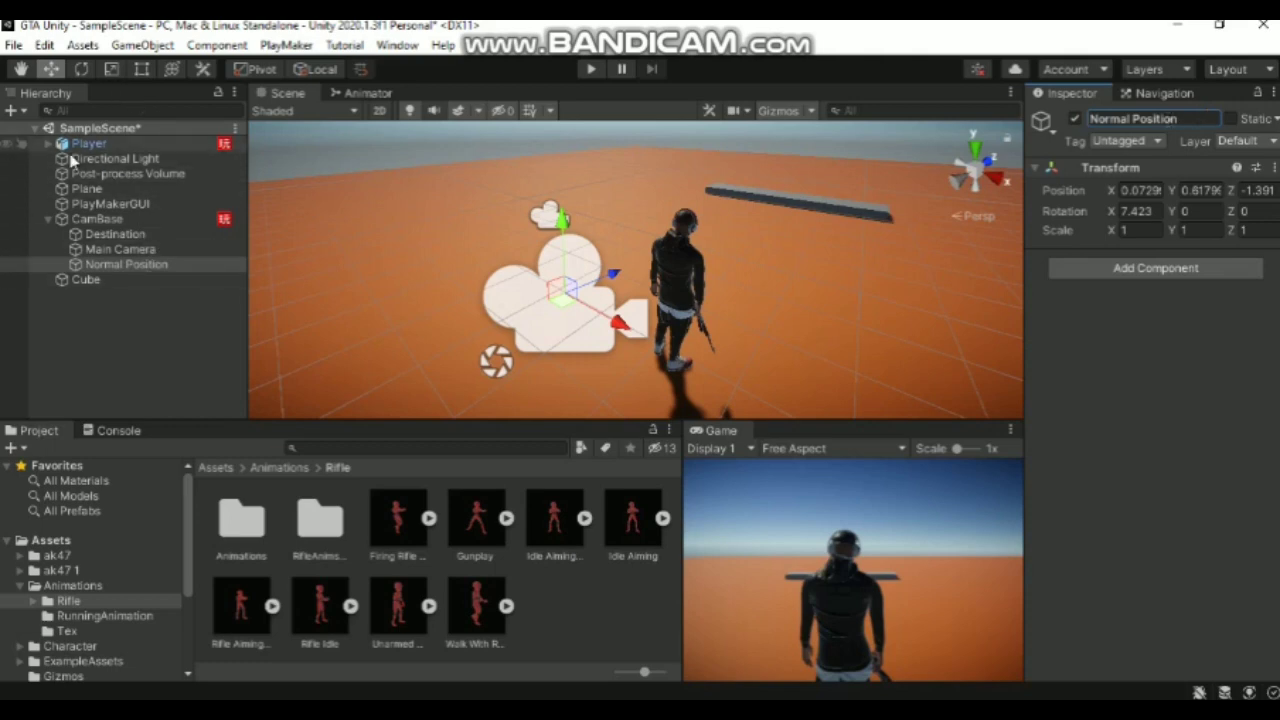
Open the Player's PlayMaker state machine and select the Equip state
left_click(97, 221)
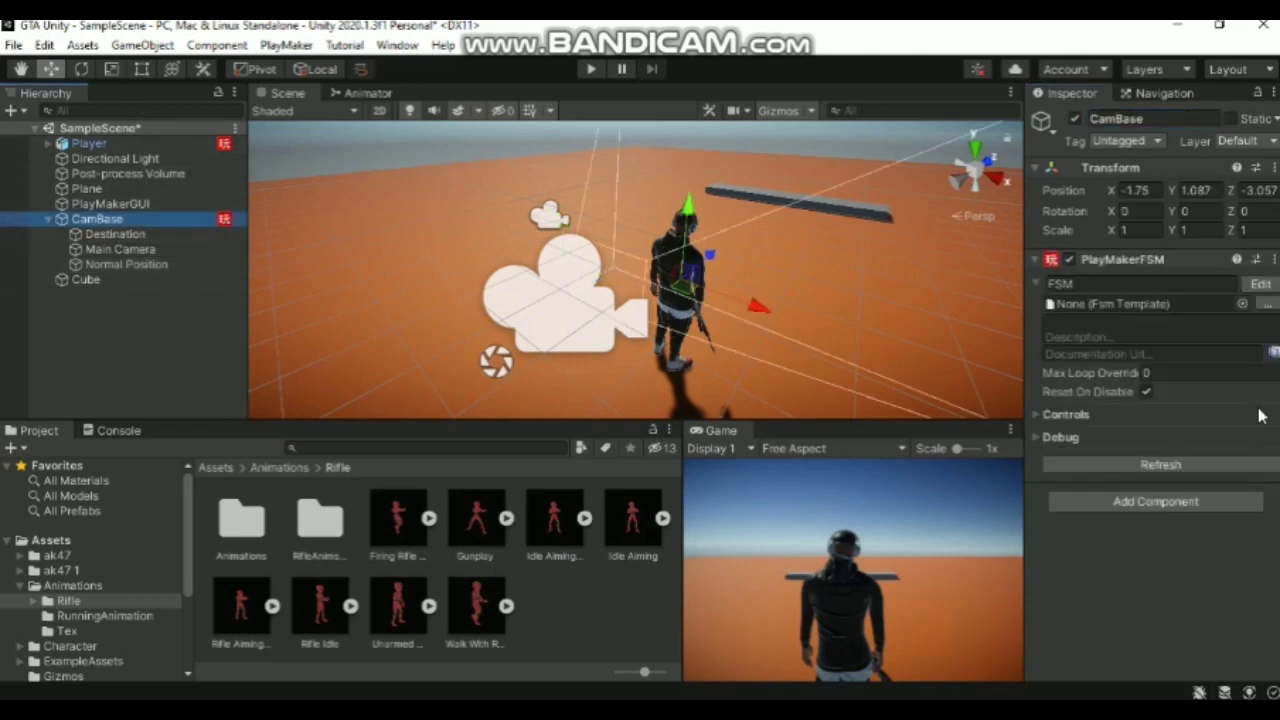
left_click(110, 144)
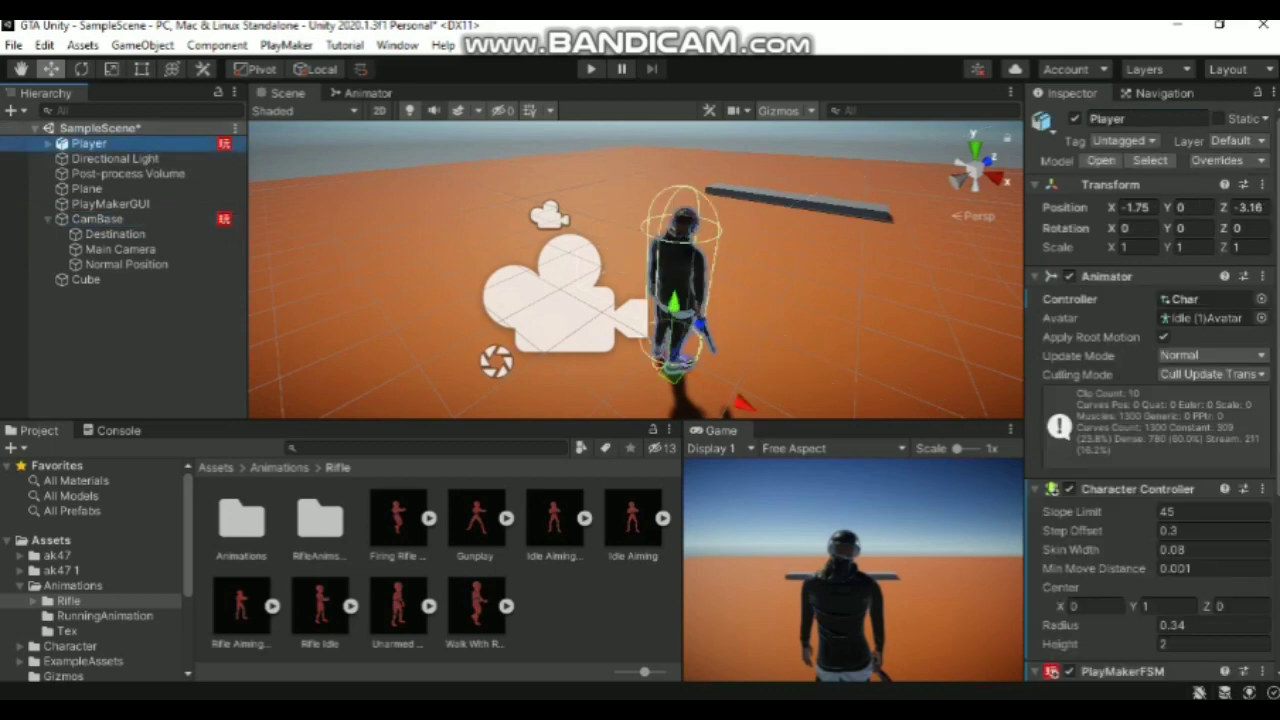
scroll(1243, 412, "down", 5)
left_click(1248, 440)
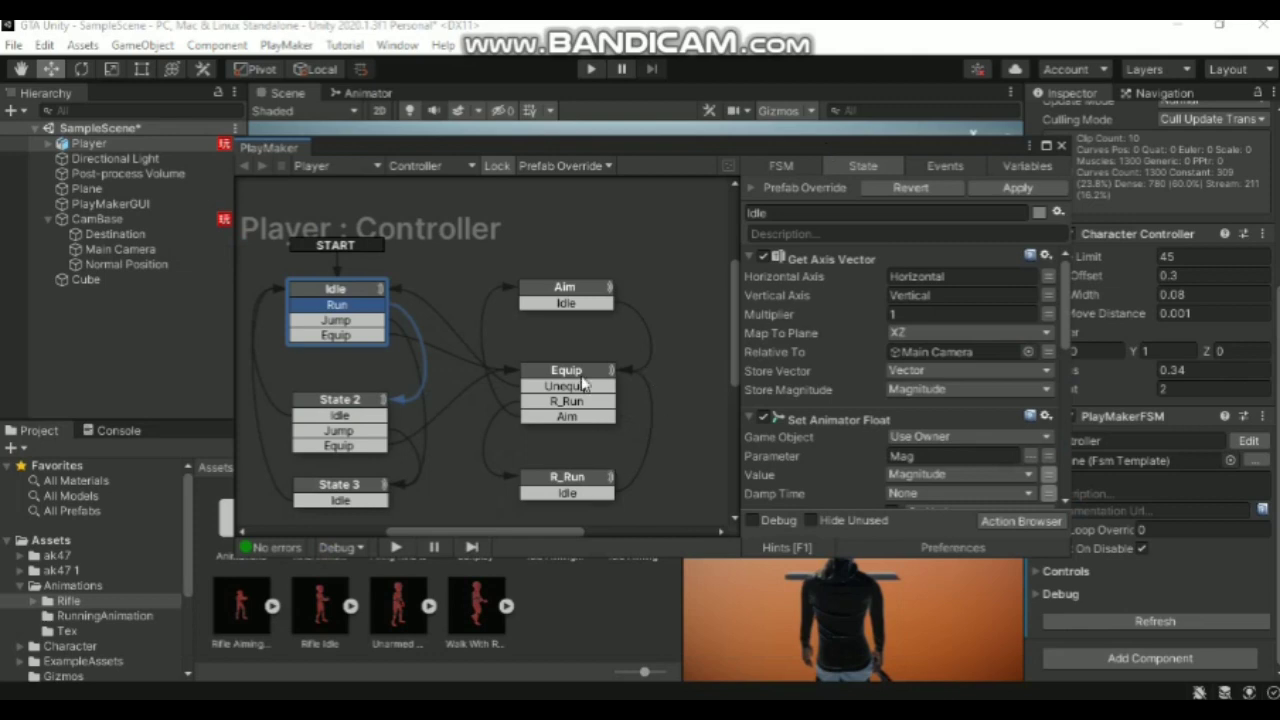
left_click(585, 383)
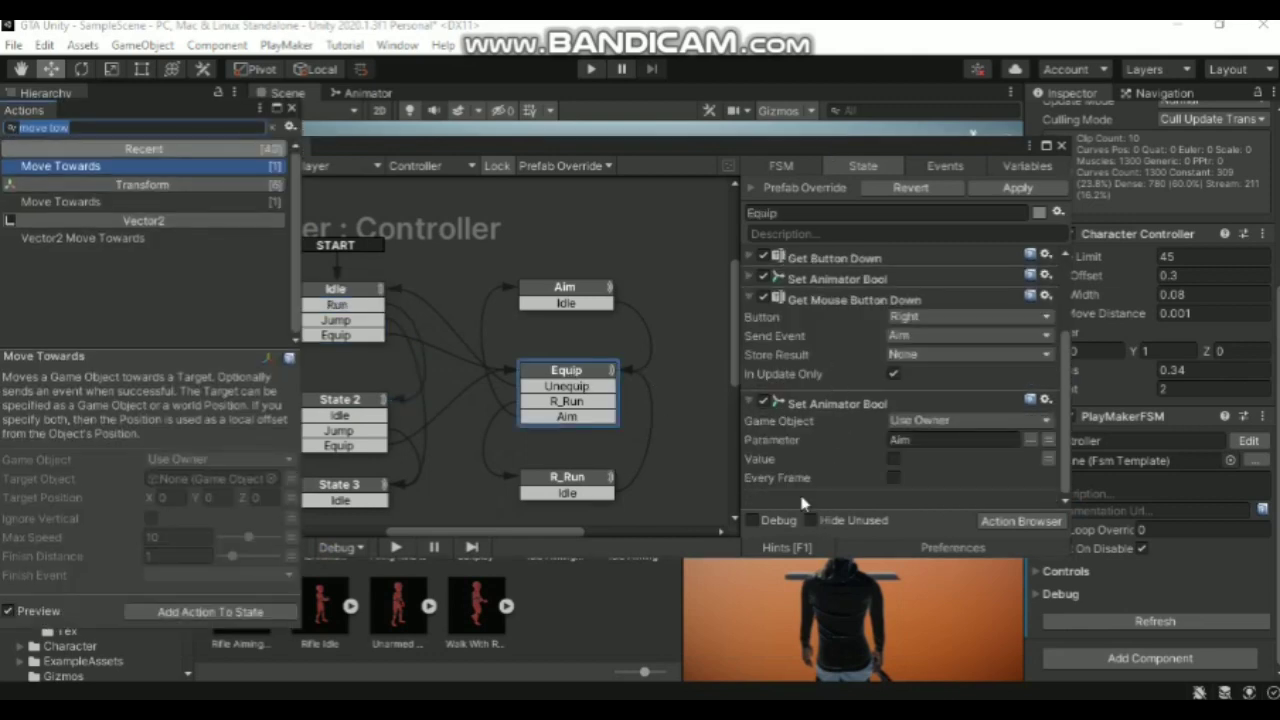
Add a Move Towards action moving the Main Camera toward Normal Position, then start a play test
type("move toward")
key("Return")
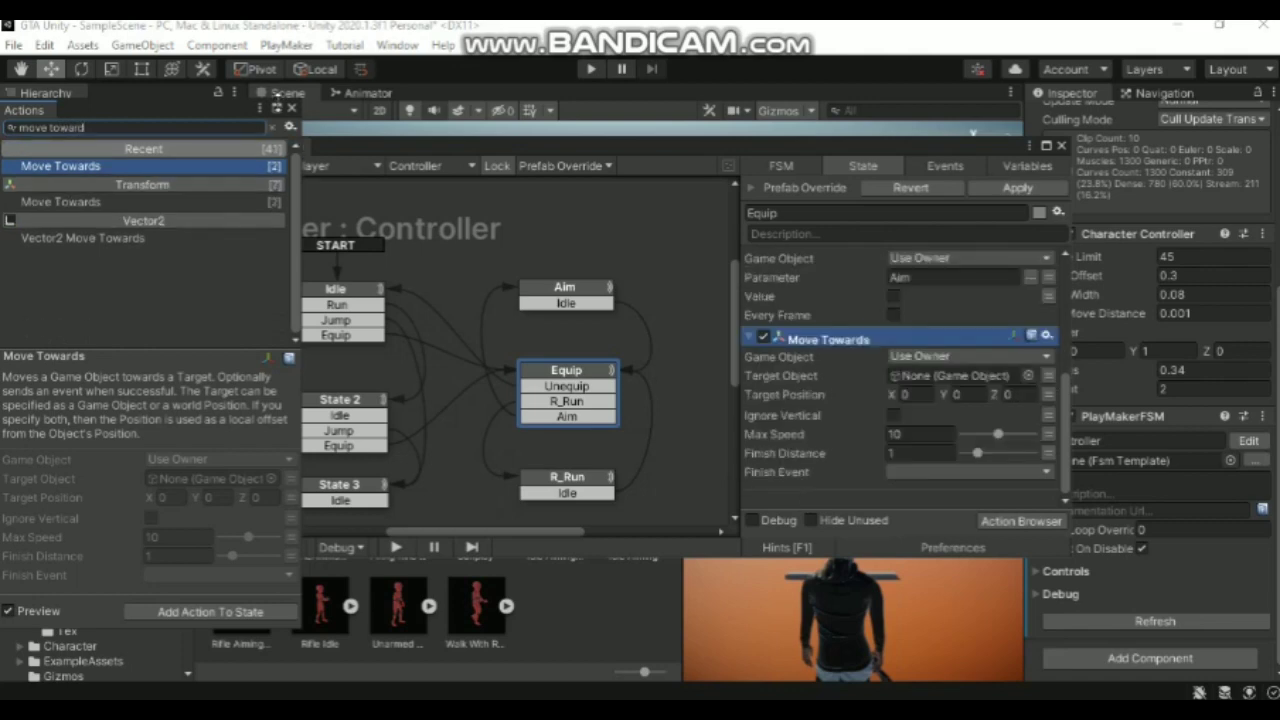
left_click(293, 109)
left_click(930, 356)
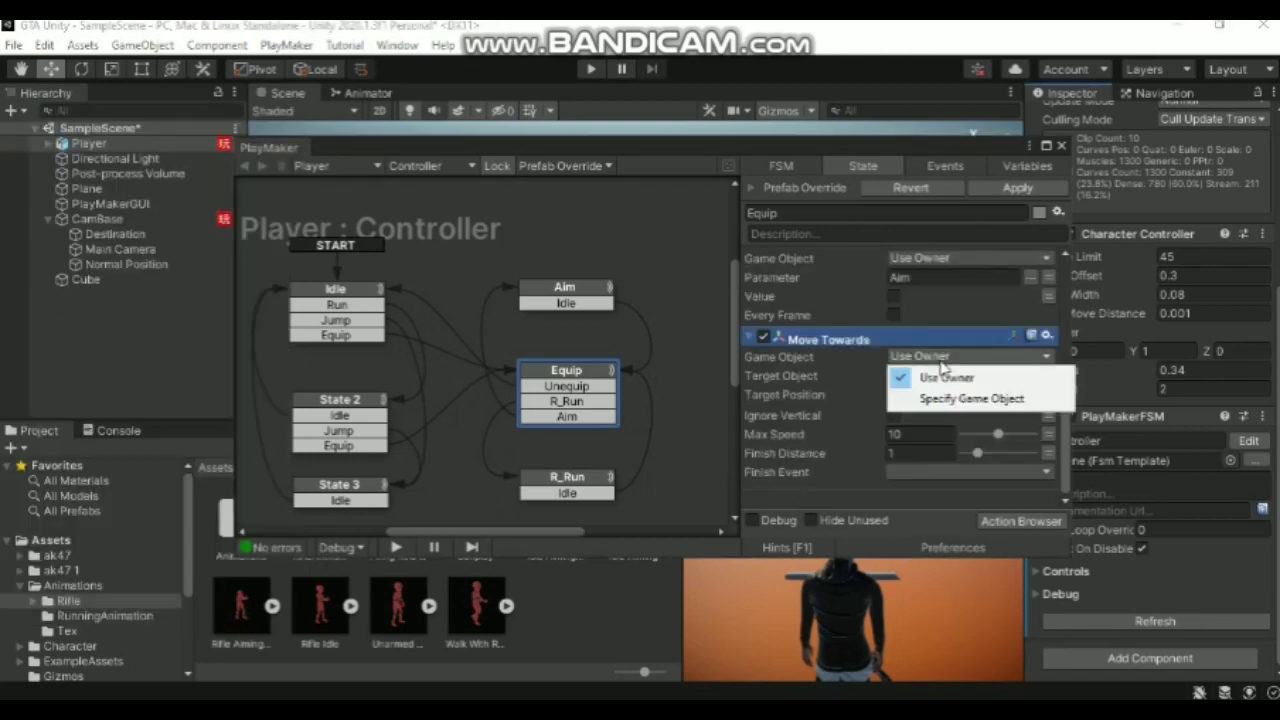
left_click(934, 395)
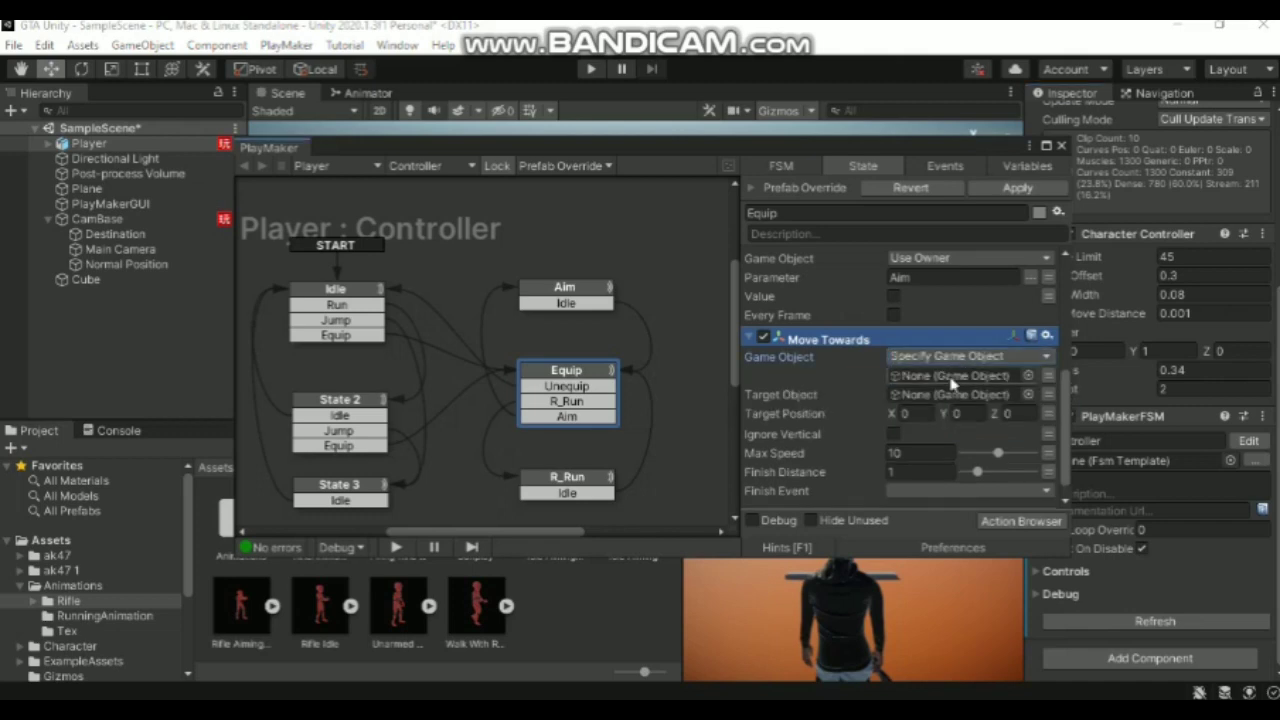
mouse_move(88, 143)
left_mouse_down()
mouse_move(935, 428)
mouse_move(955, 376)
left_mouse_up()
left_click_drag(107, 268, 955, 394)
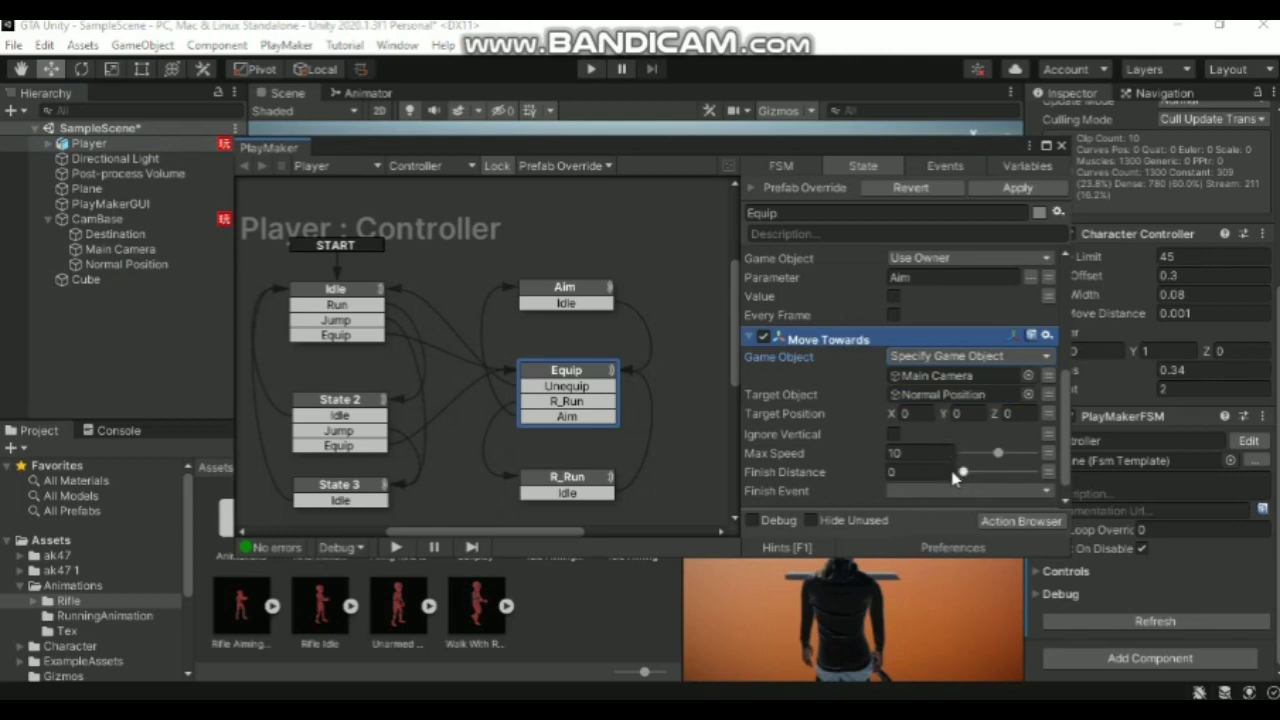
left_click(1061, 146)
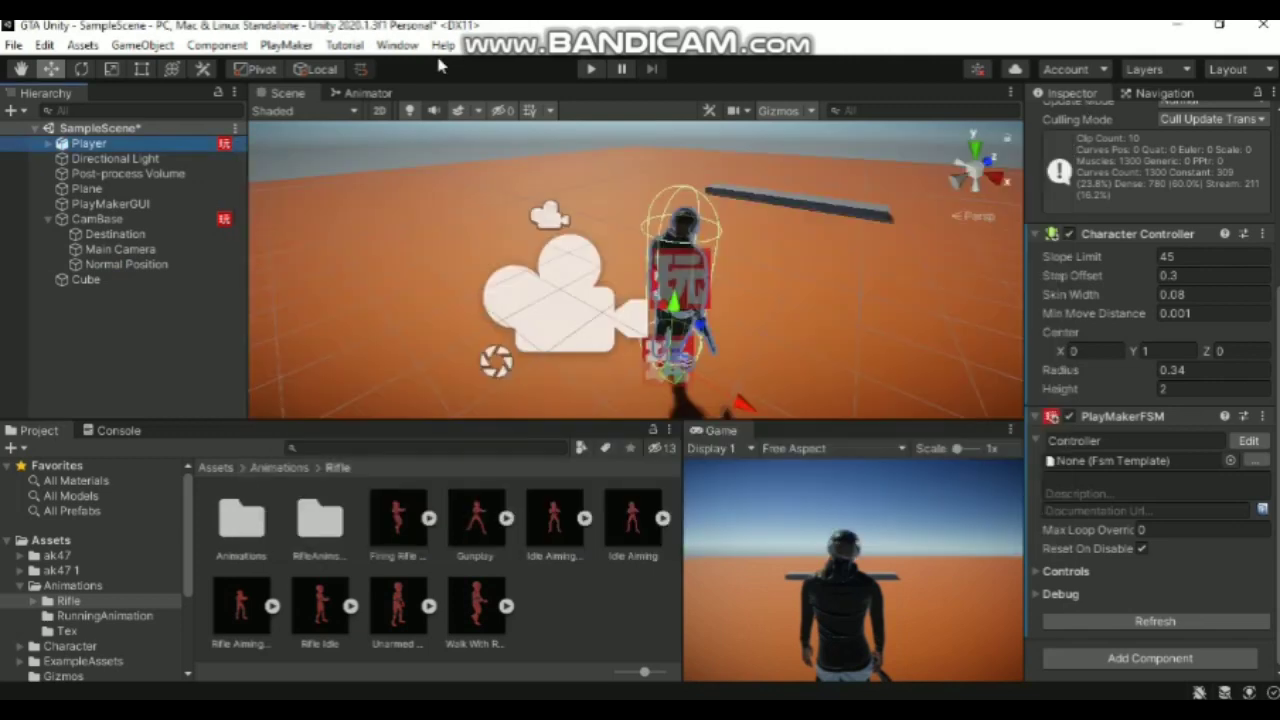
left_click(583, 69)
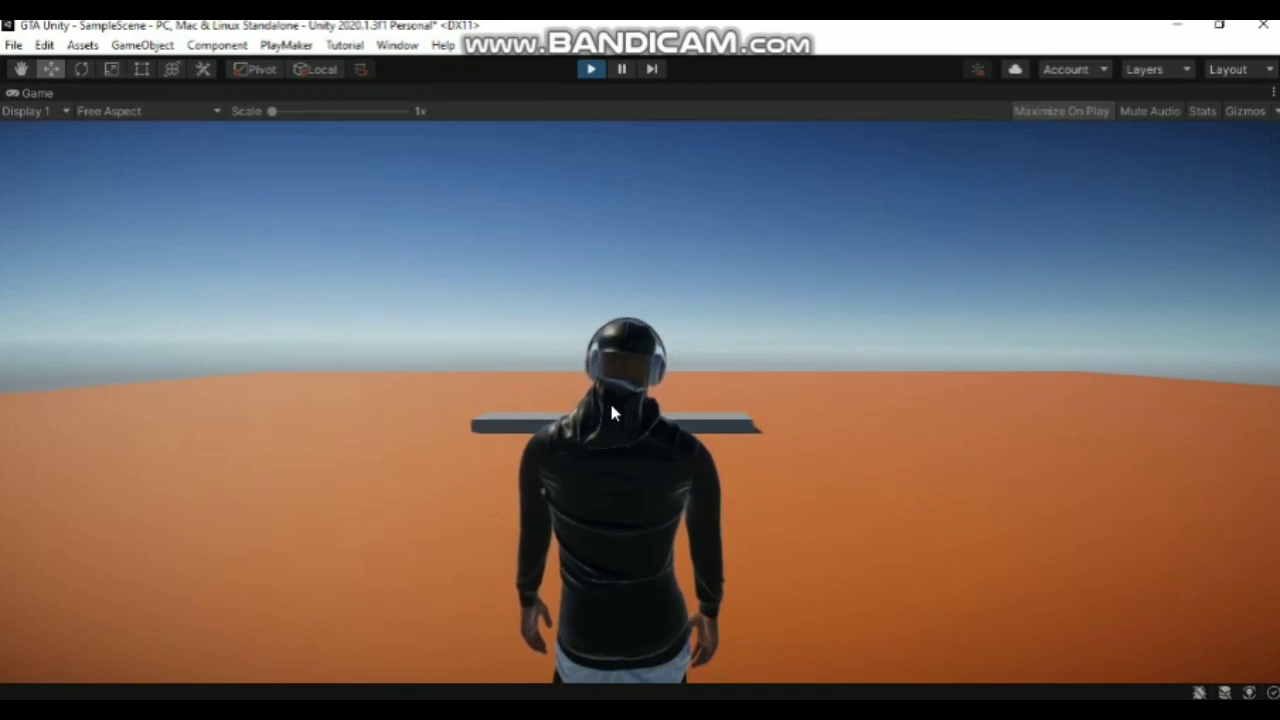
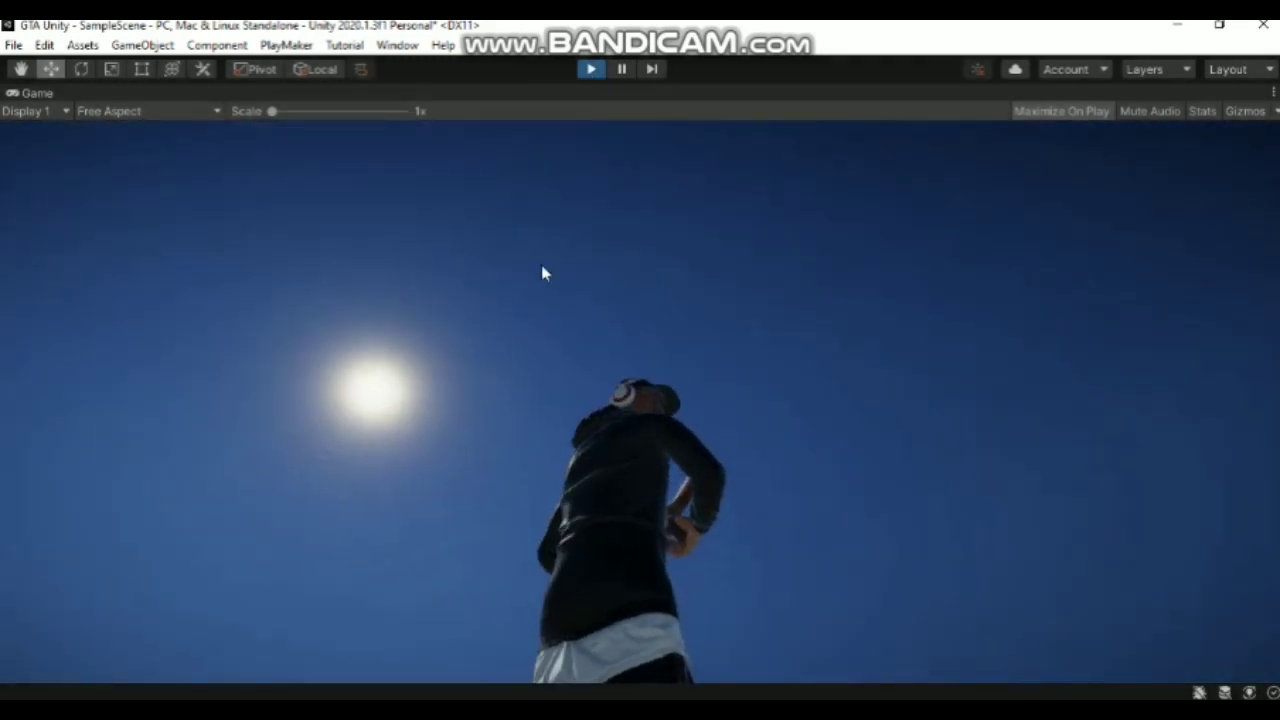
Restart the game, right-click to aim the rifle in the Game view, then stop the test
key("ctrl+p")
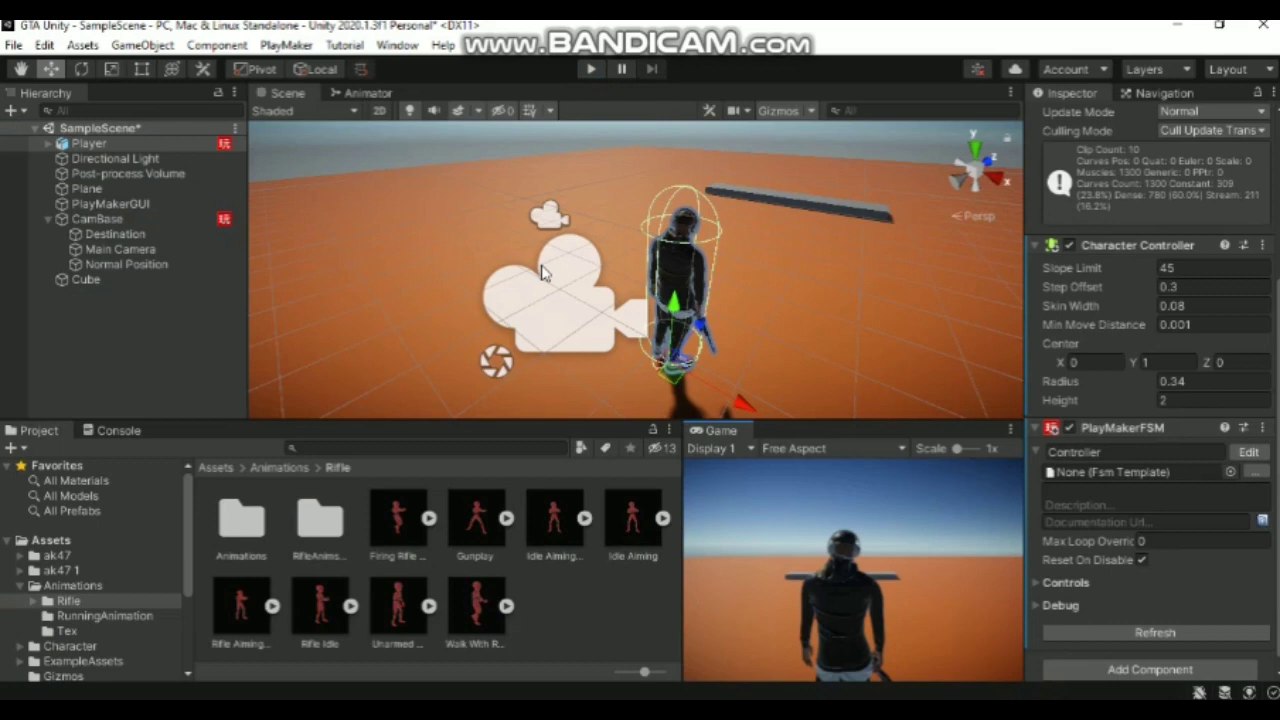
key("ctrl+p")
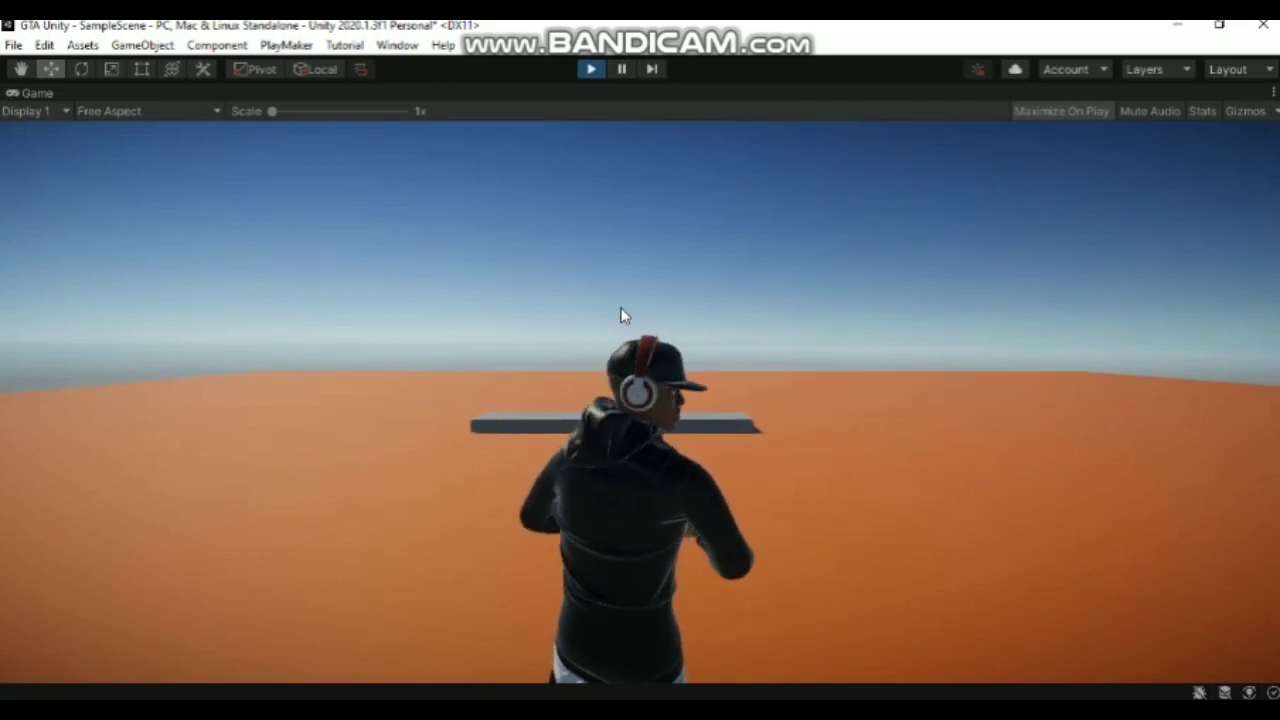
right_click(621, 316)
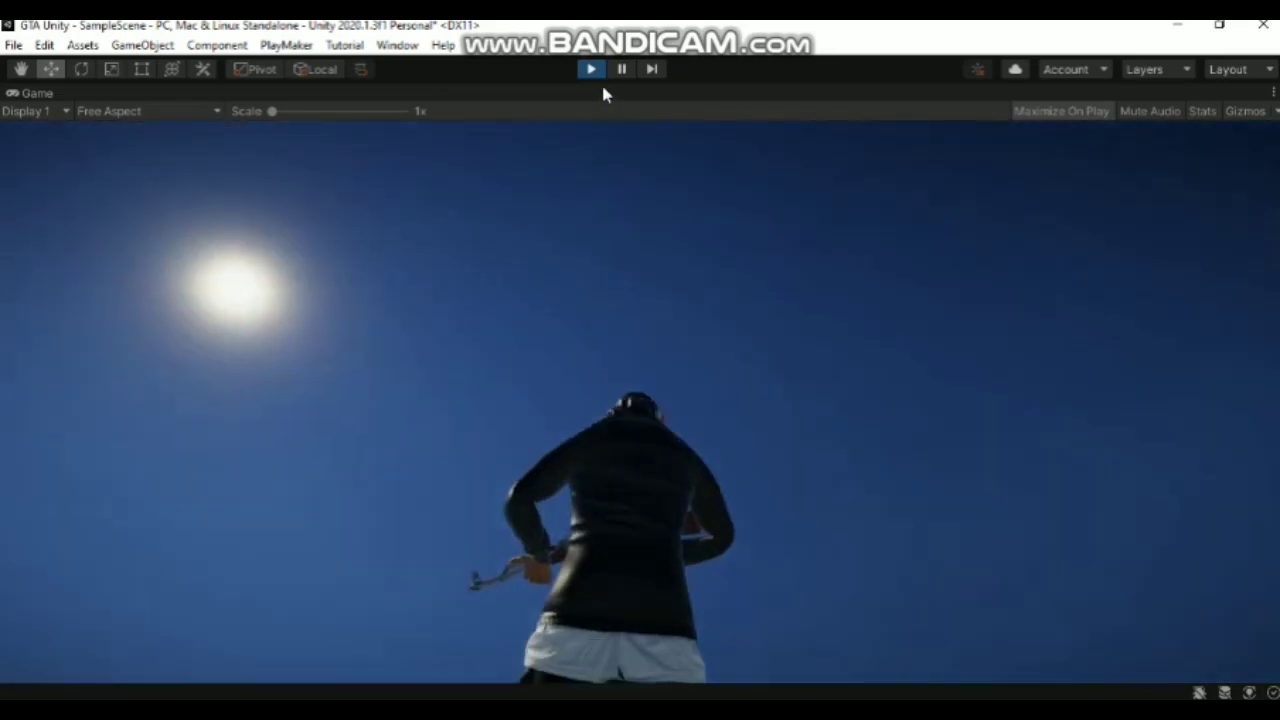
key("ctrl+p")
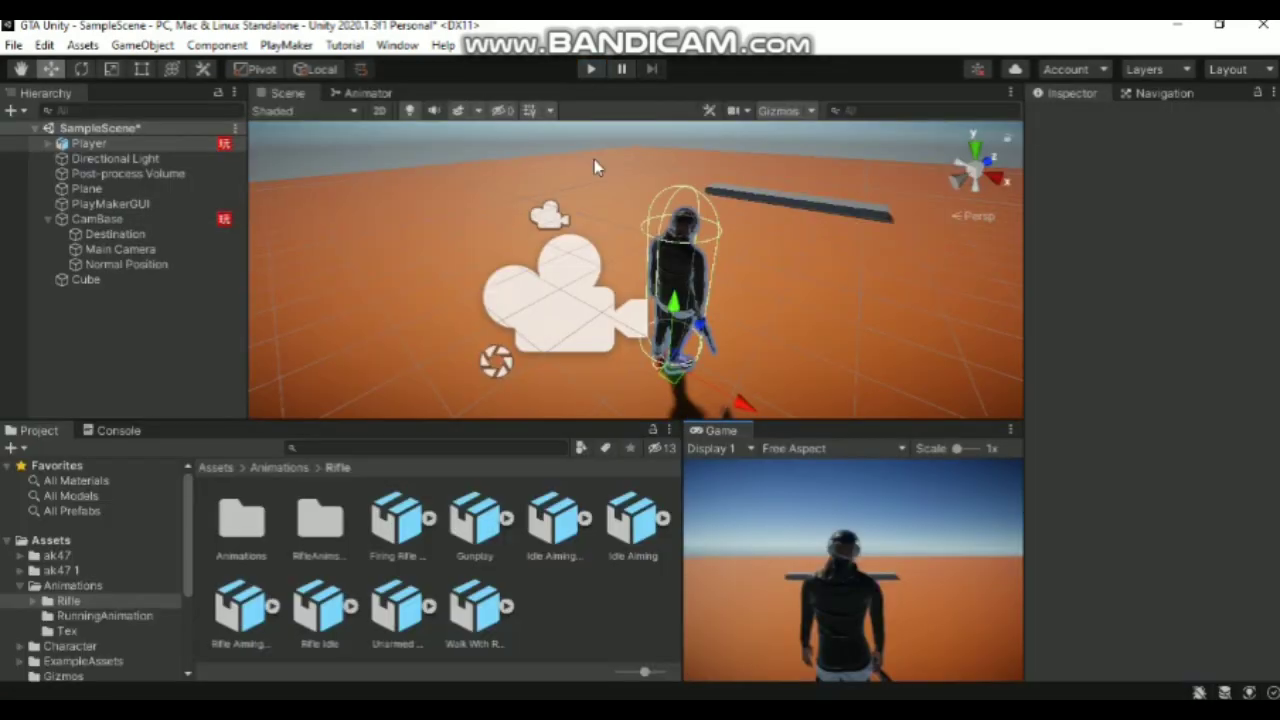
Create an empty child of Main Camera and rename it 'Aiming rotation'
left_click(135, 251)
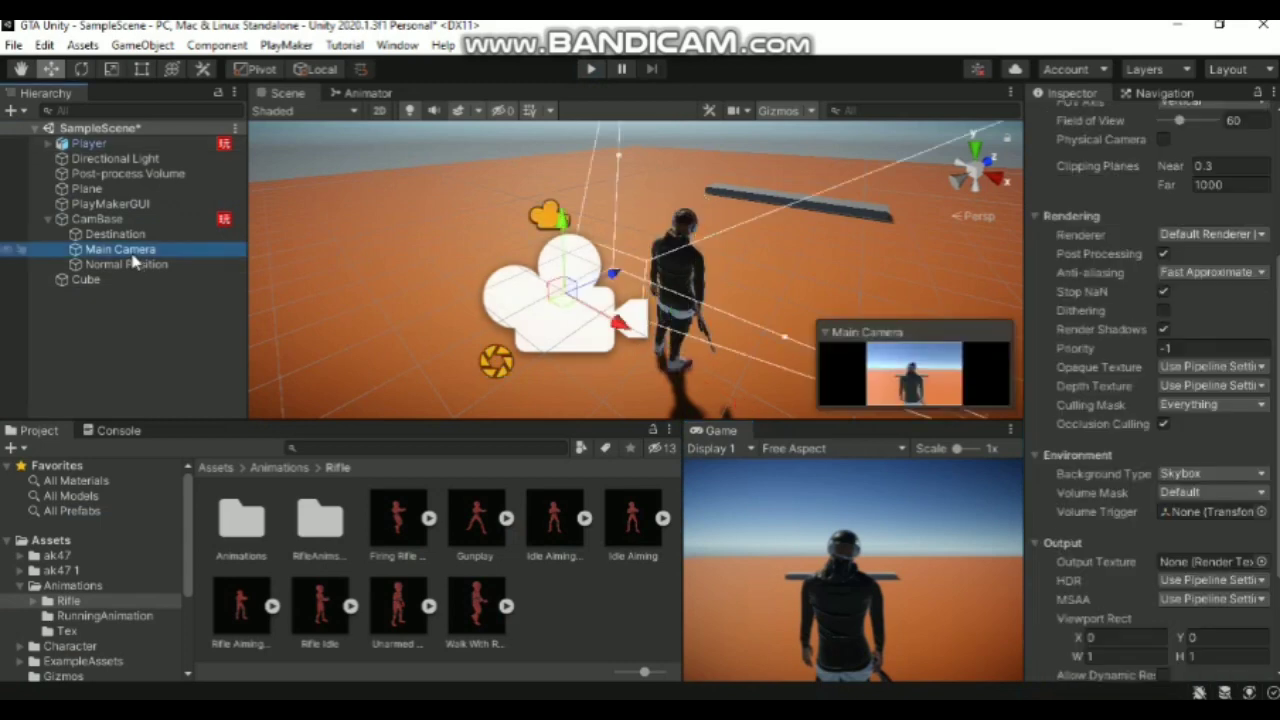
right_click(133, 252)
left_click(197, 452)
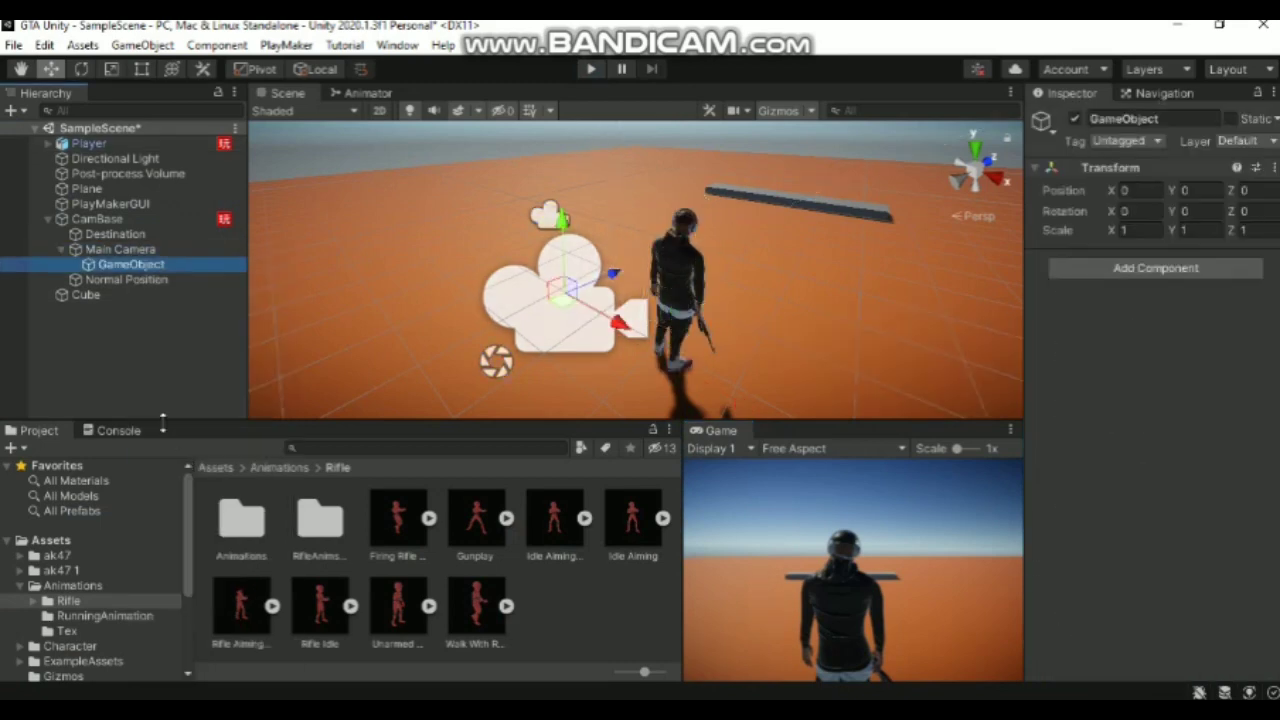
left_click(1180, 118)
type("Aiming rotation")
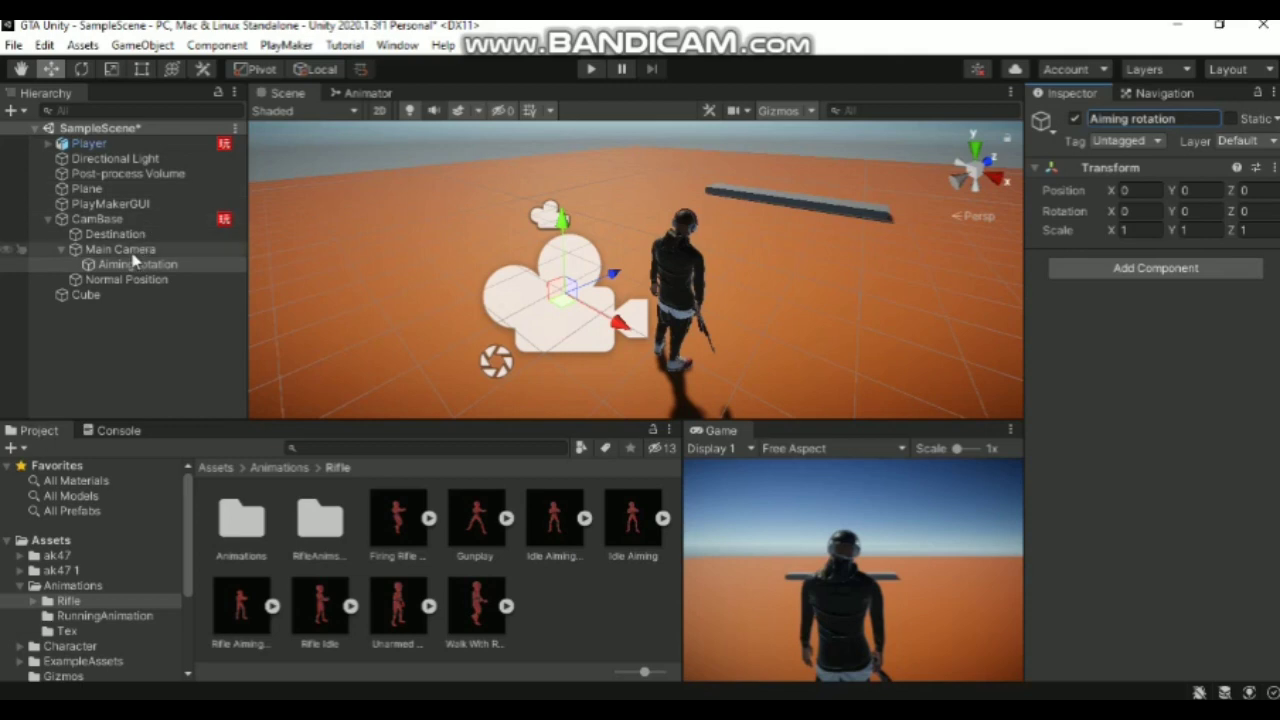
left_click(128, 142)
scroll(1250, 390, "down", 5)
Add a Look At action to the Player's PlayMaker Aim state
left_click(1250, 443)
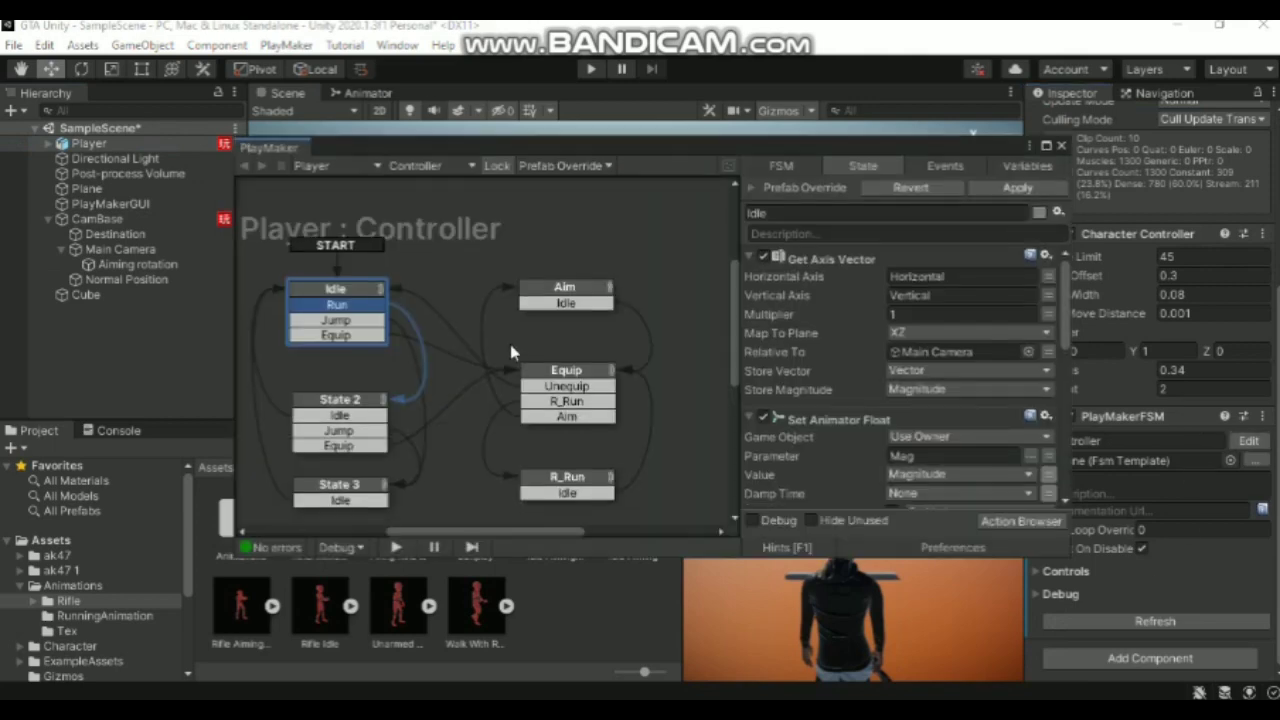
middle_click_drag(582, 343, 579, 291)
left_click(570, 250)
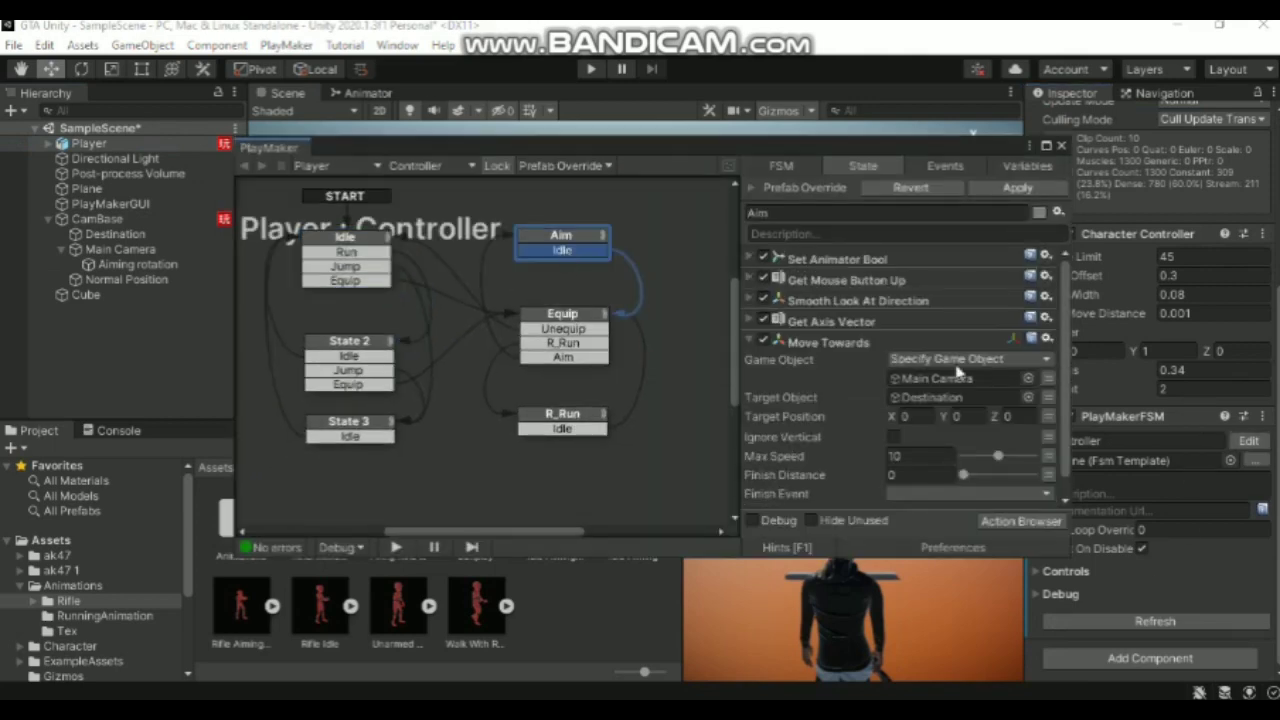
left_click(750, 342)
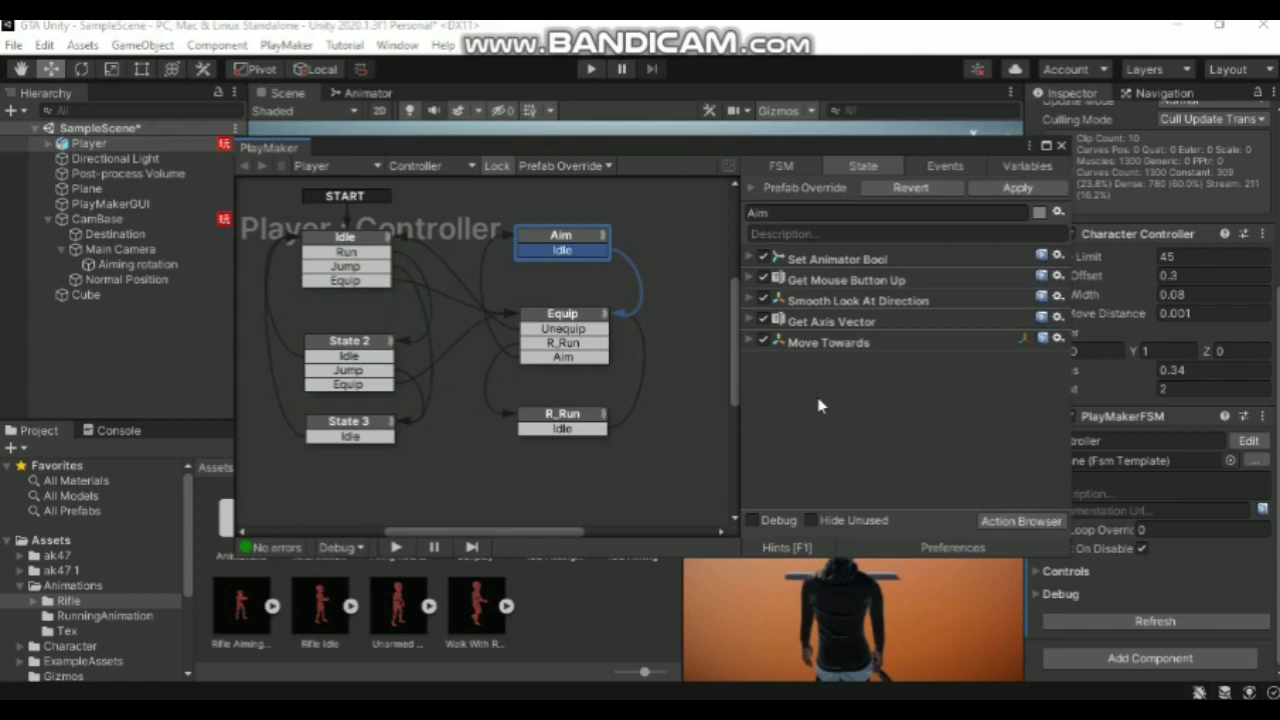
double_click(818, 405)
type("look at")
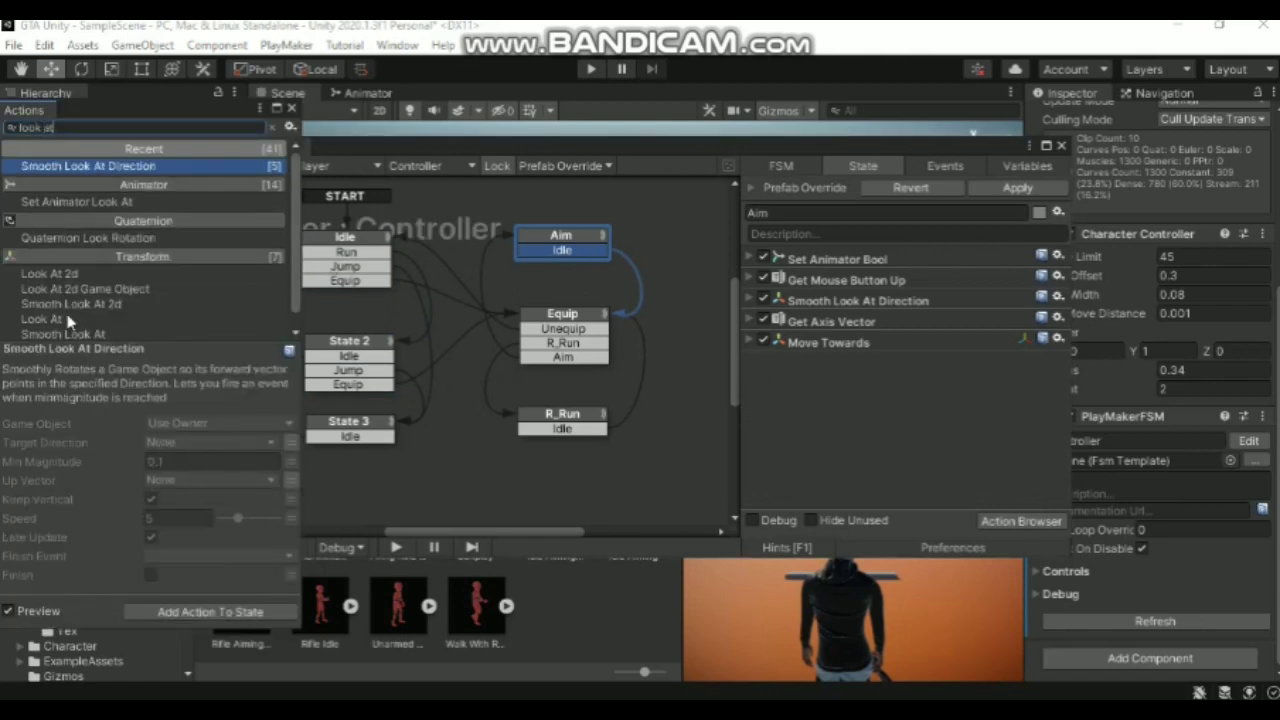
left_click(50, 319)
double_click(52, 320)
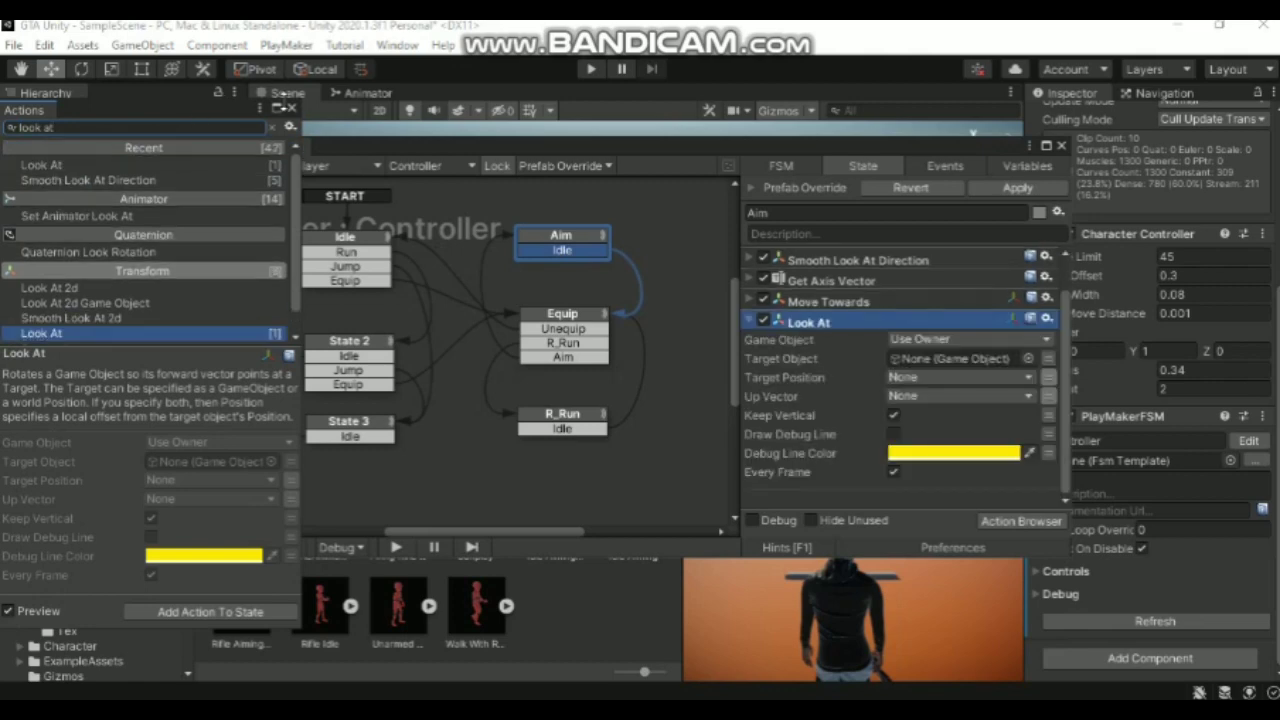
left_click(291, 107)
Set Look At's Game Object to Main Camera and its Target Object to Aiming rotation
left_click(950, 339)
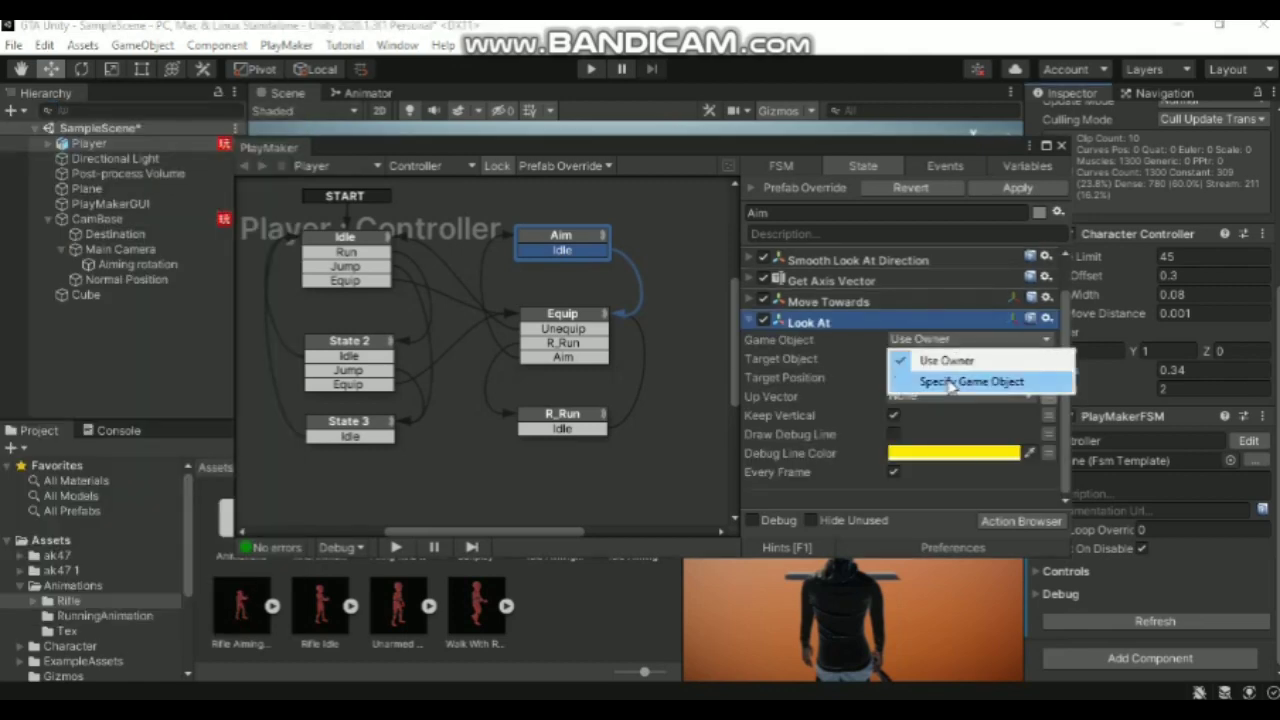
left_click(945, 379)
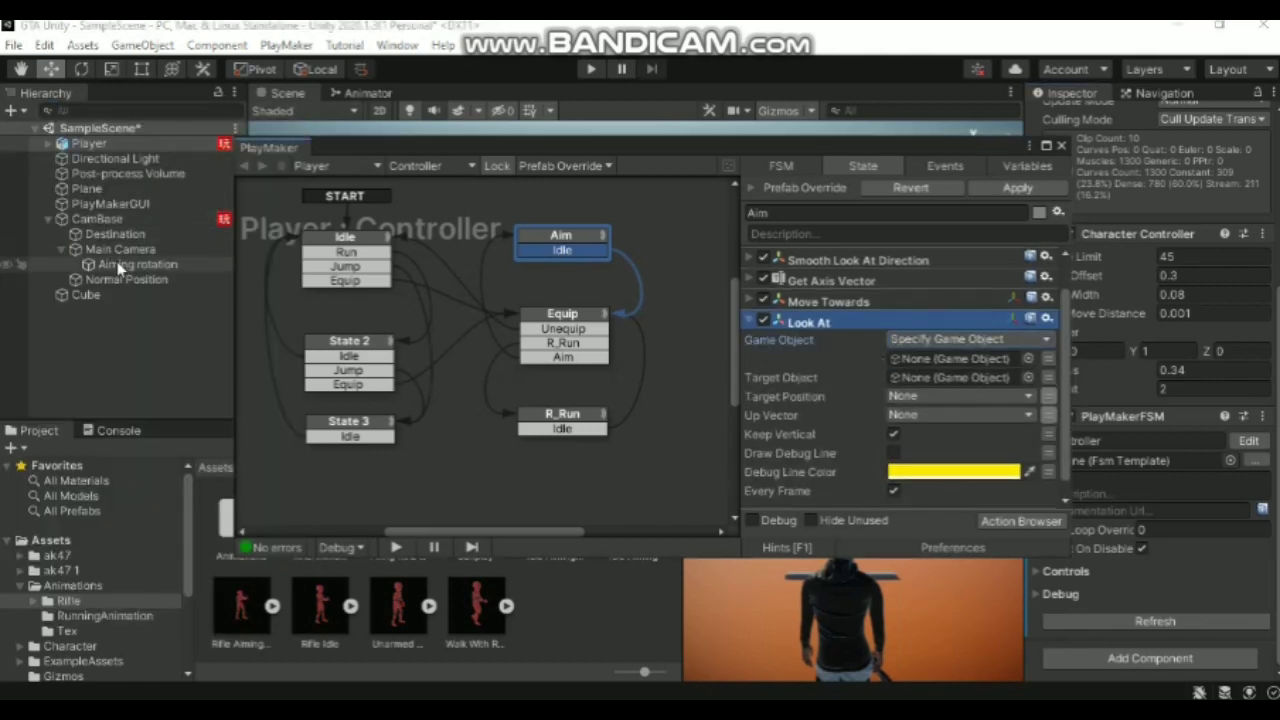
left_click_drag(118, 249, 893, 358)
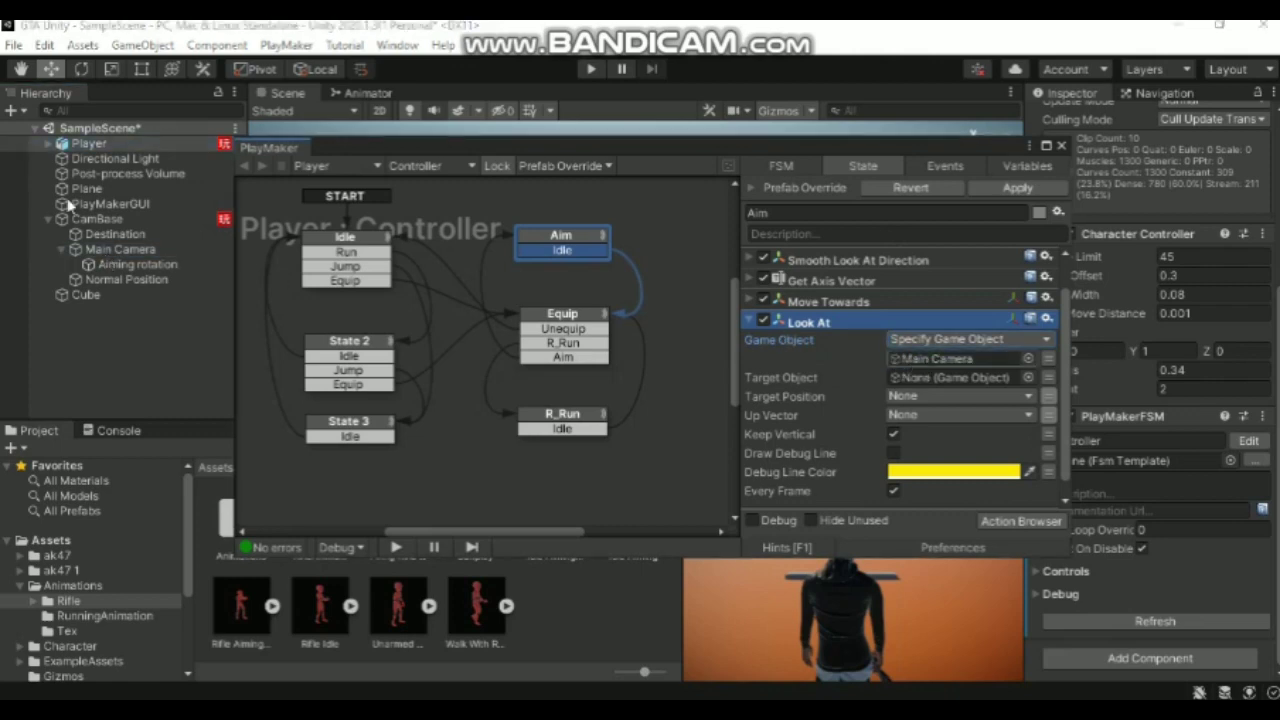
left_click_drag(130, 270, 945, 377)
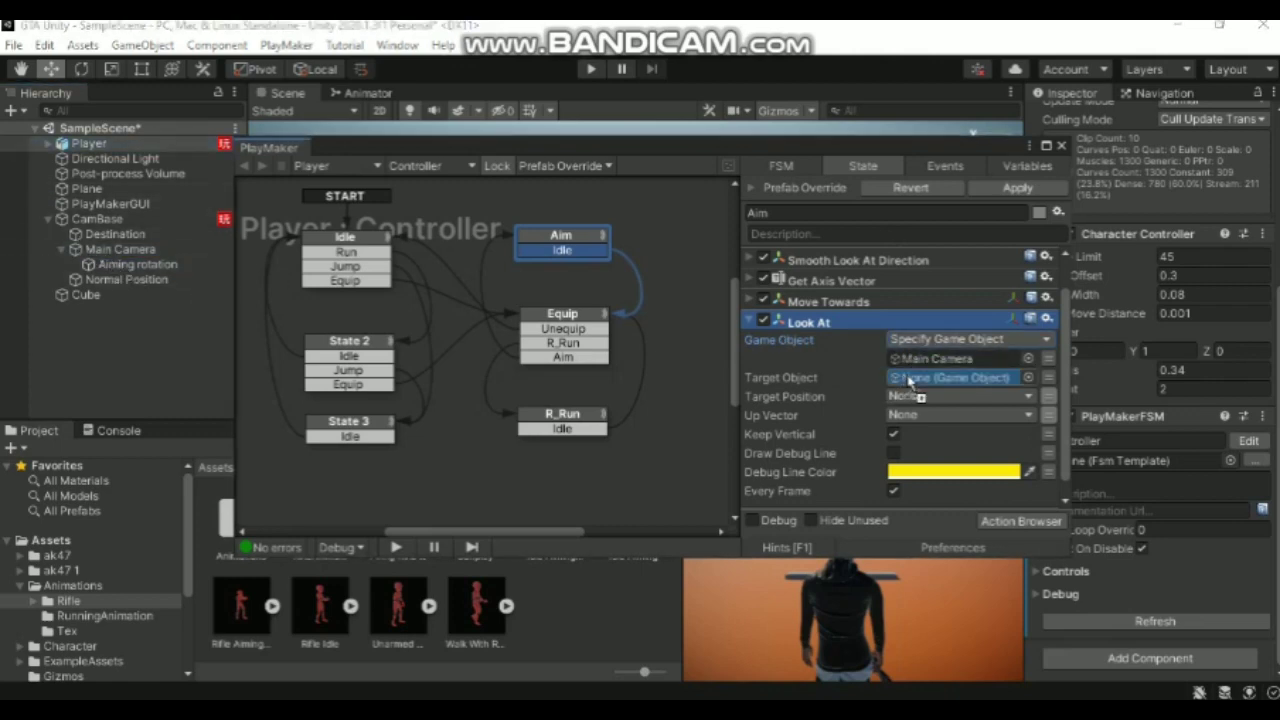
left_click(1062, 147)
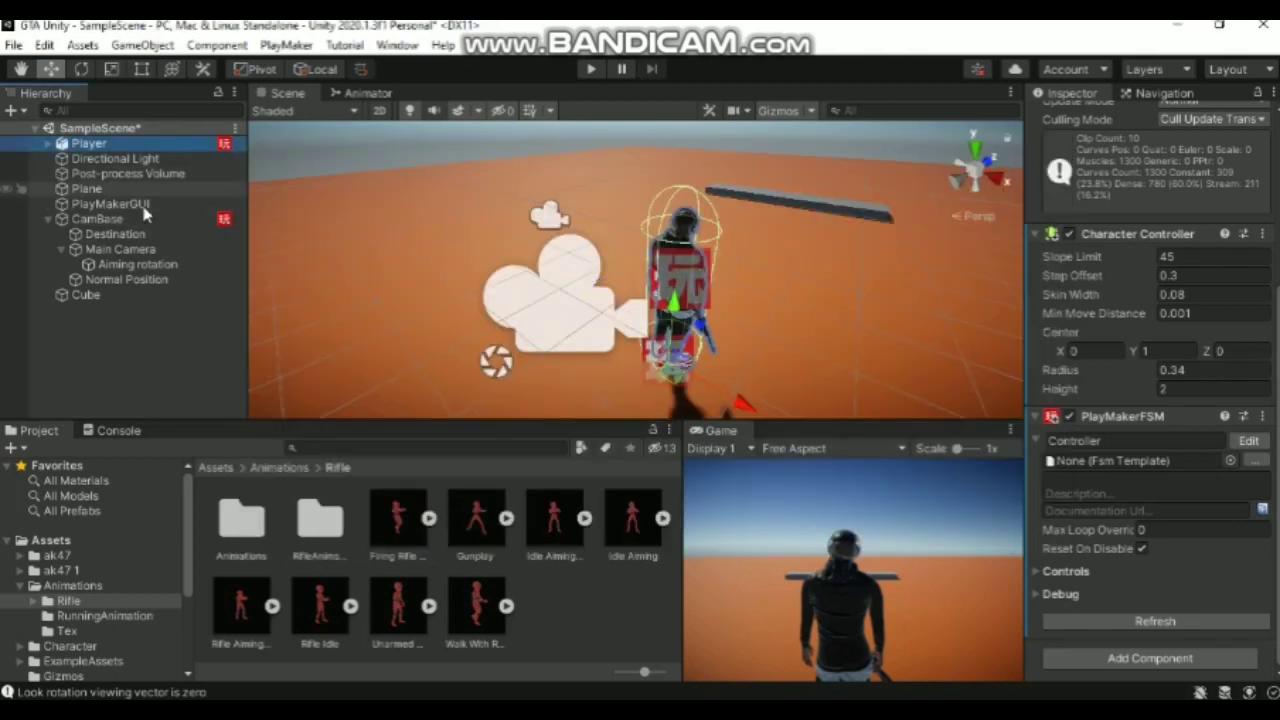
Frame Aiming rotation and switch the Scene view to a top-down view
double_click(111, 266)
middle_click_drag(636, 282, 620, 300)
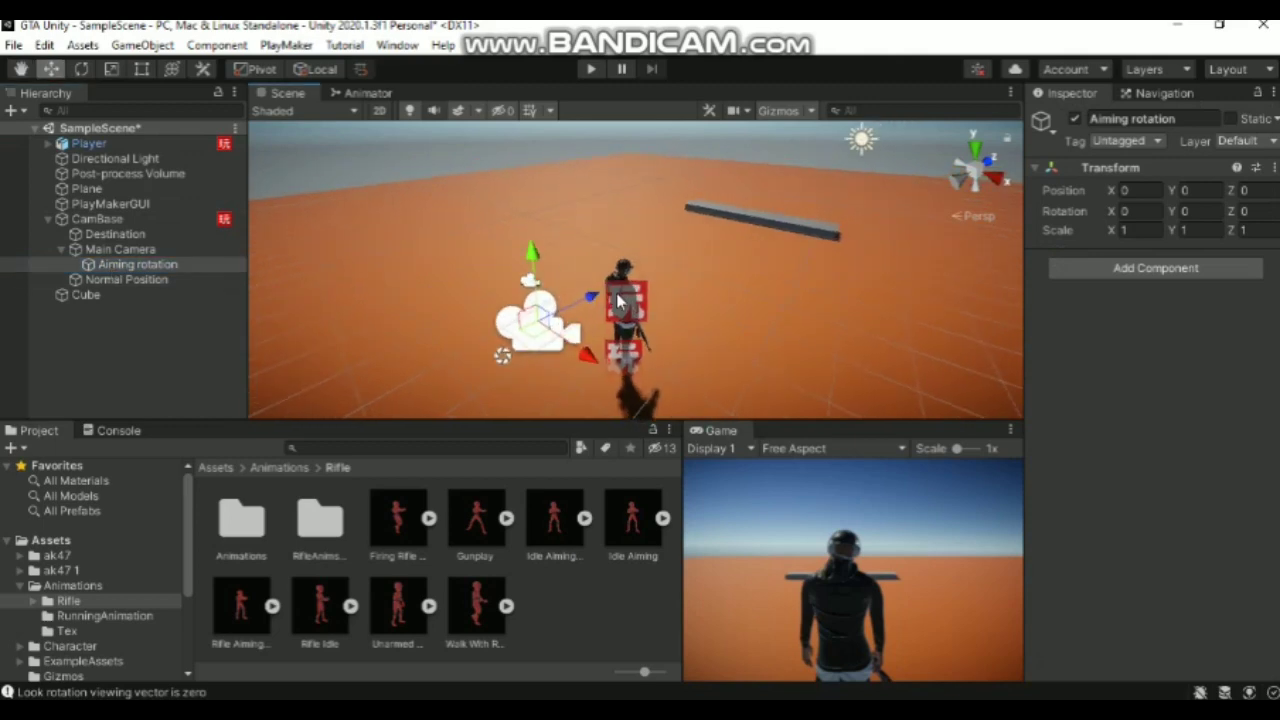
left_click(976, 148)
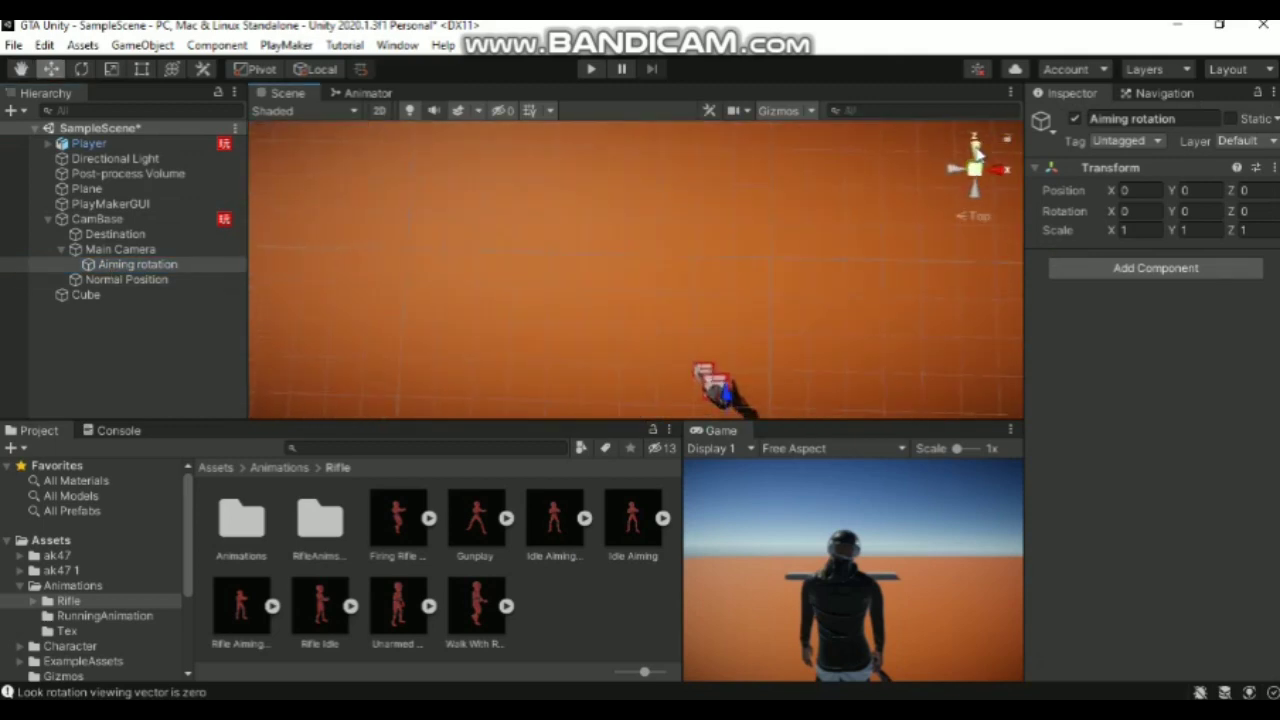
middle_click_drag(683, 330, 690, 260)
scroll(700, 275, "up", 2)
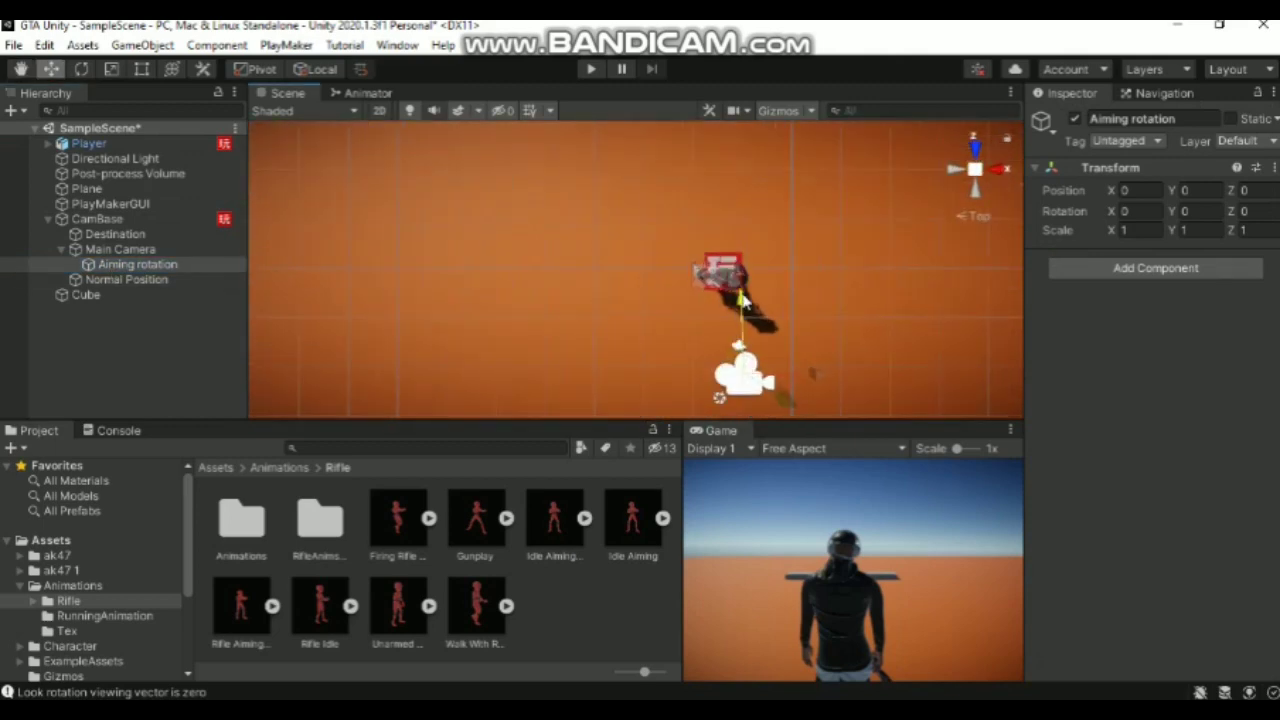
Drag Aiming rotation ahead of the character to about X 0.144, Z 2.313
left_click_drag(743, 300, 748, 196)
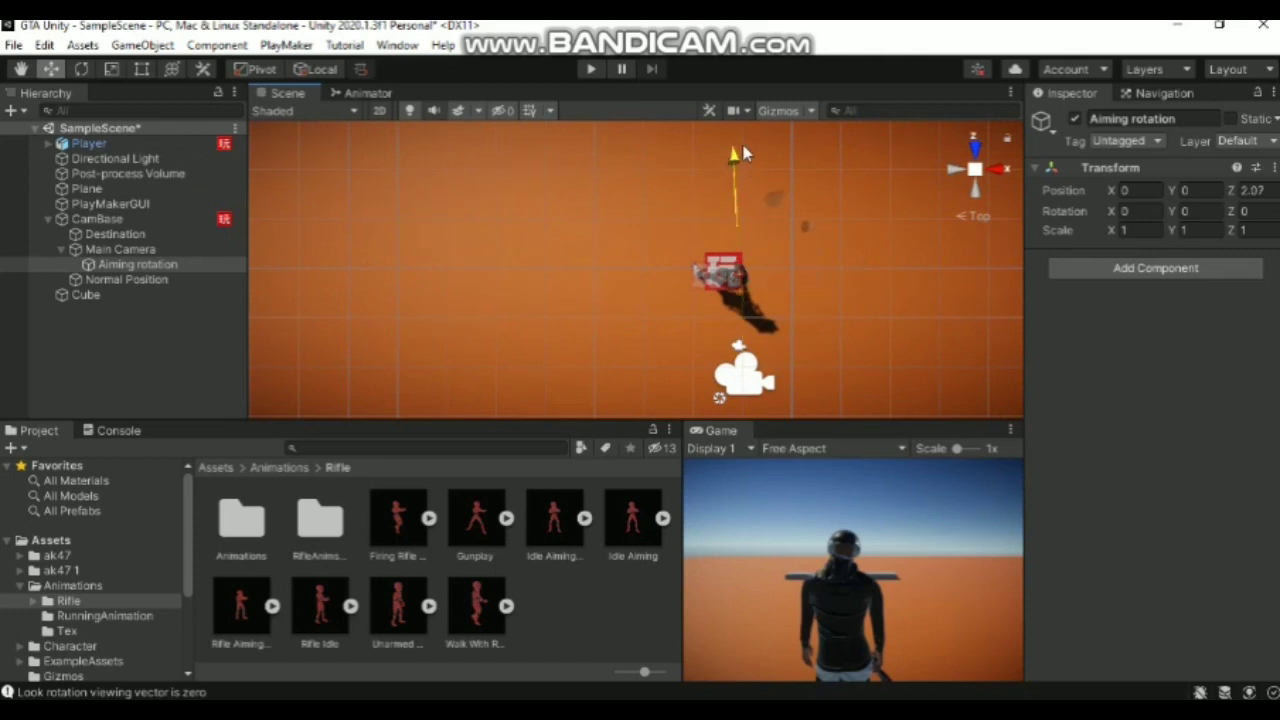
scroll(764, 196, "up", 2)
scroll(764, 196, "up", 1)
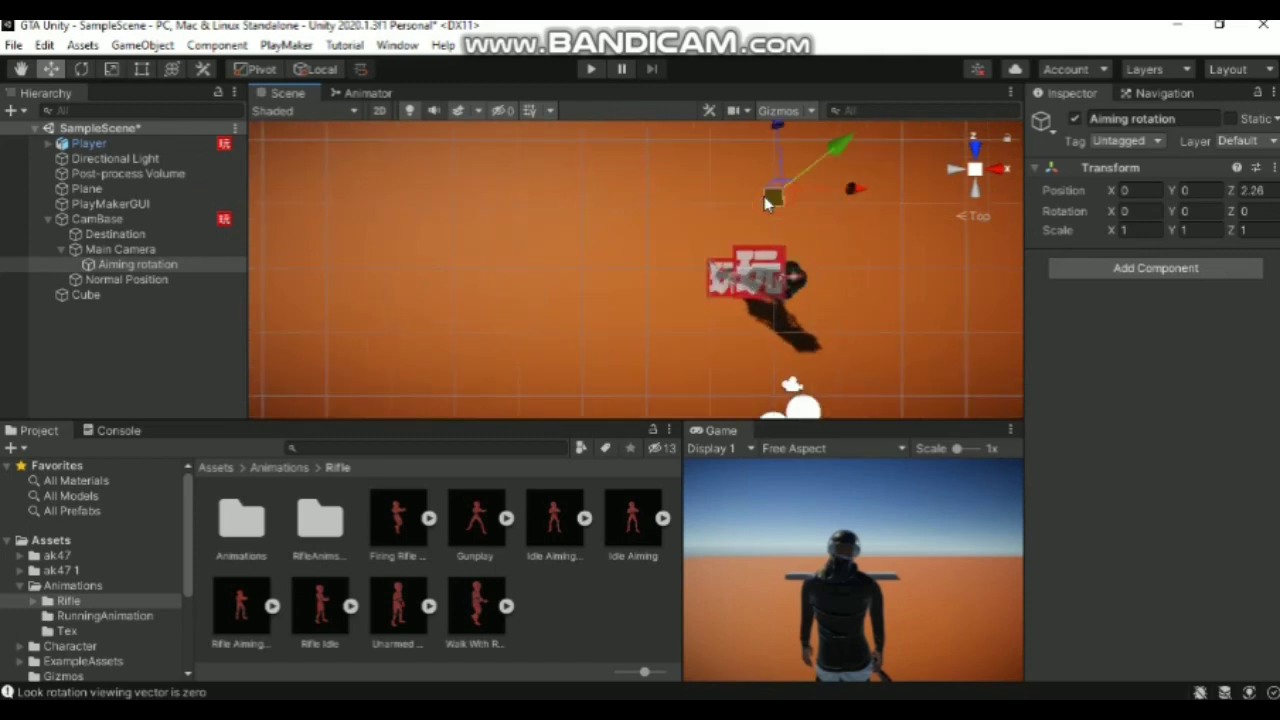
middle_click_drag(764, 196, 691, 206)
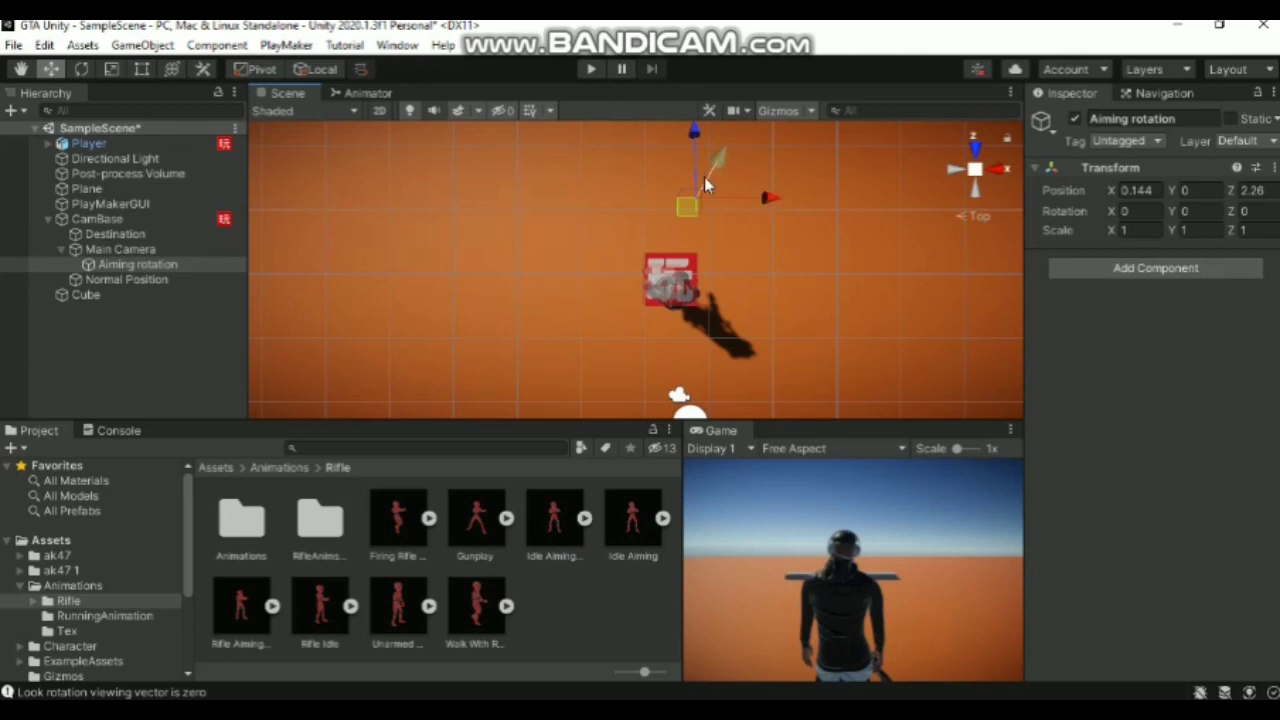
left_click_drag(697, 143, 693, 131)
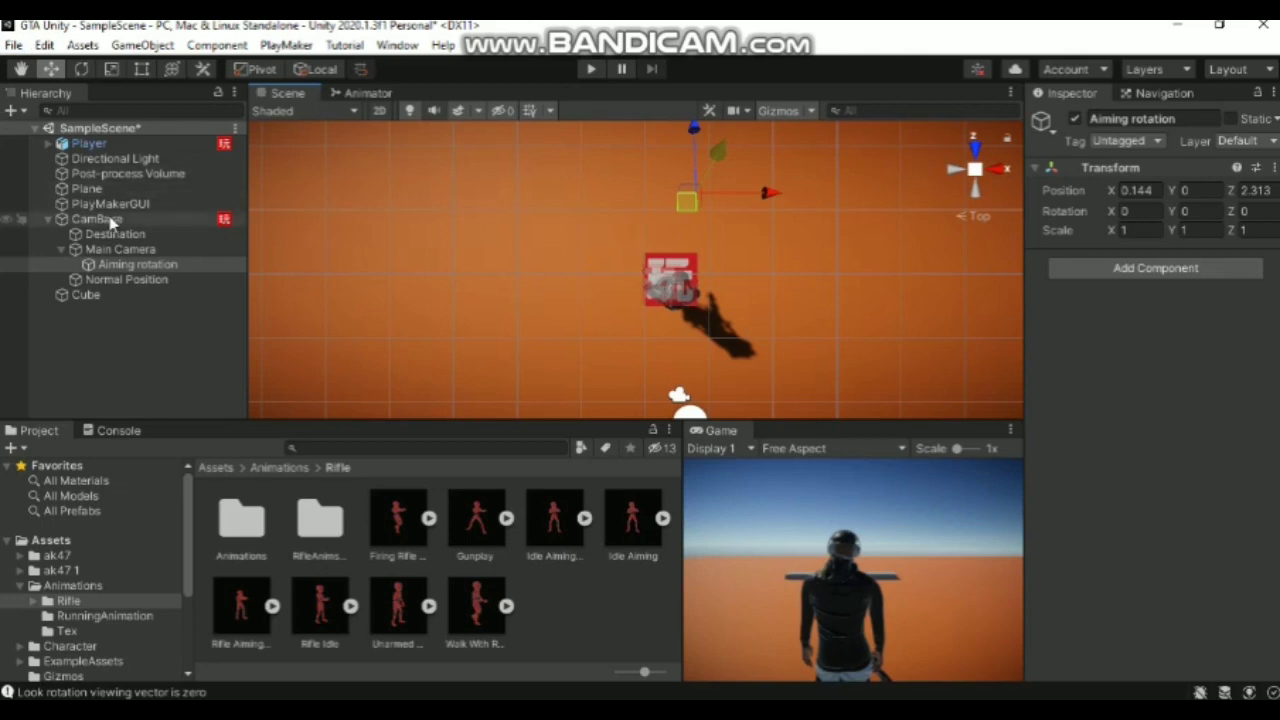
left_click(88, 143)
scroll(1238, 458, "down", 5)
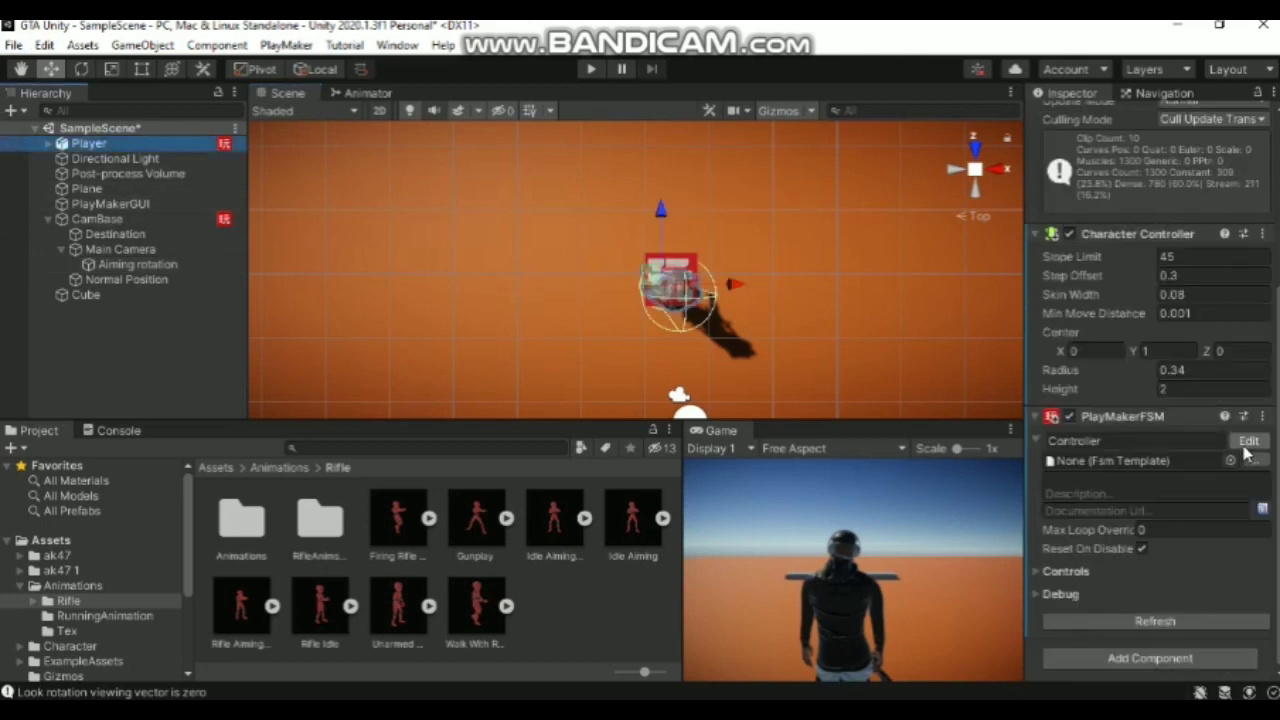
Set the Aim state's Look At Game Object to Use Owner so it rotates the Player
left_click(1248, 442)
left_click(562, 290)
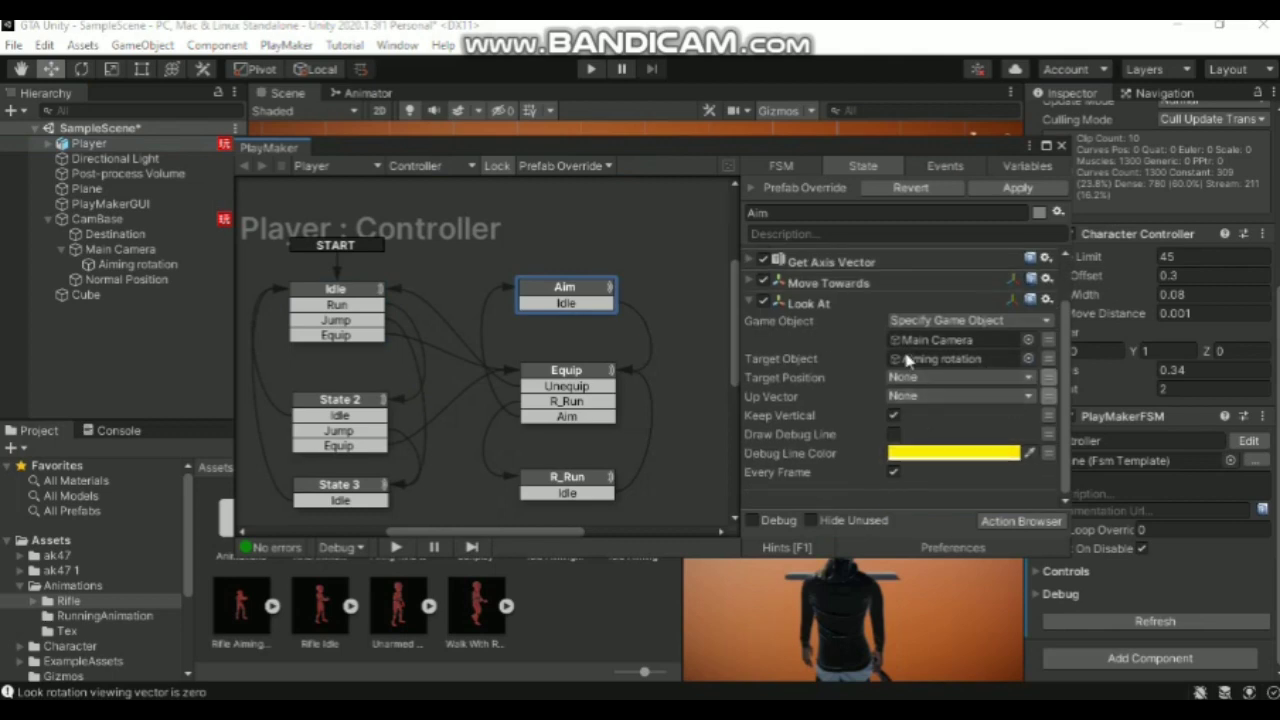
left_click(937, 330)
left_click(940, 341)
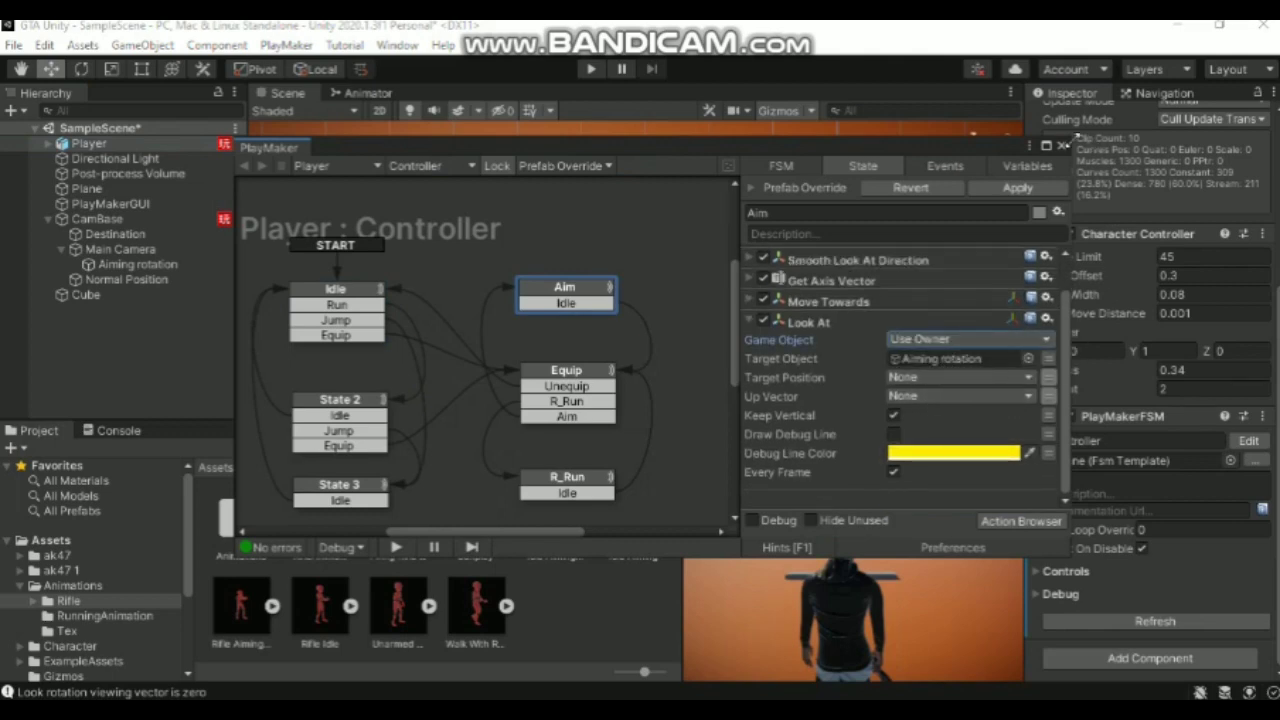
left_click(1062, 146)
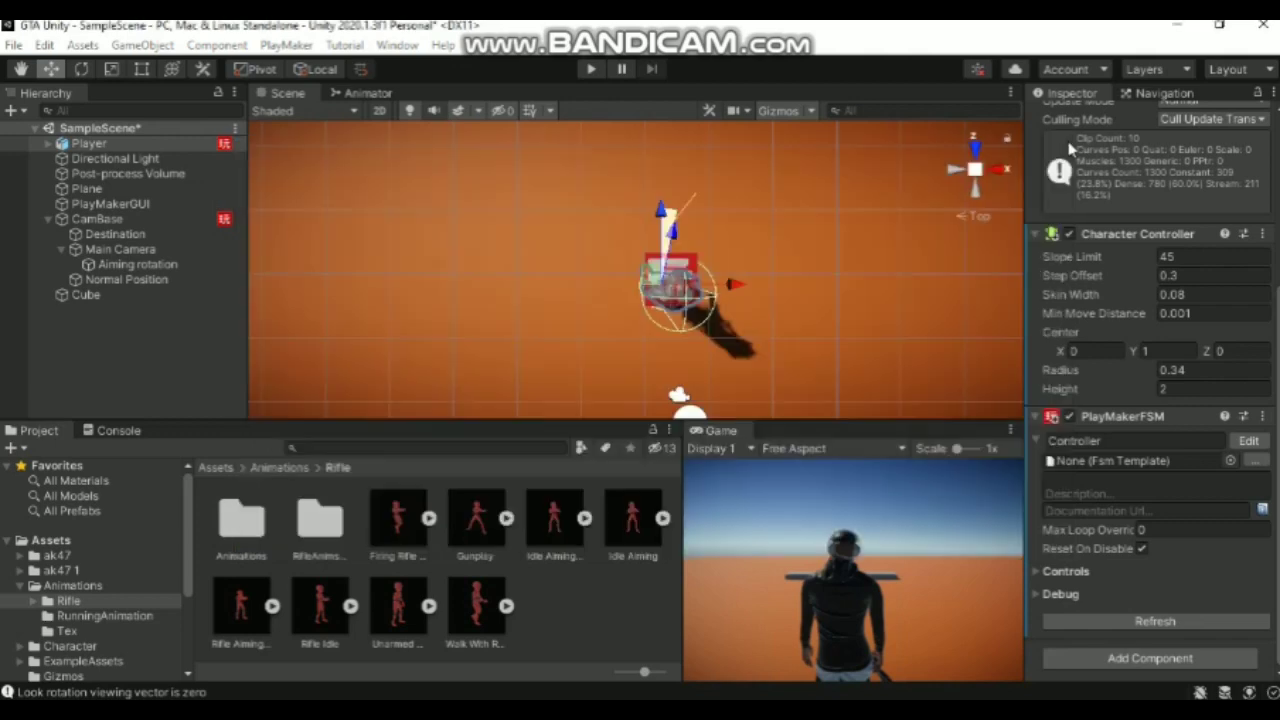
Play-test the aim by swinging the camera left and right, then stop the game
left_click(590, 69)
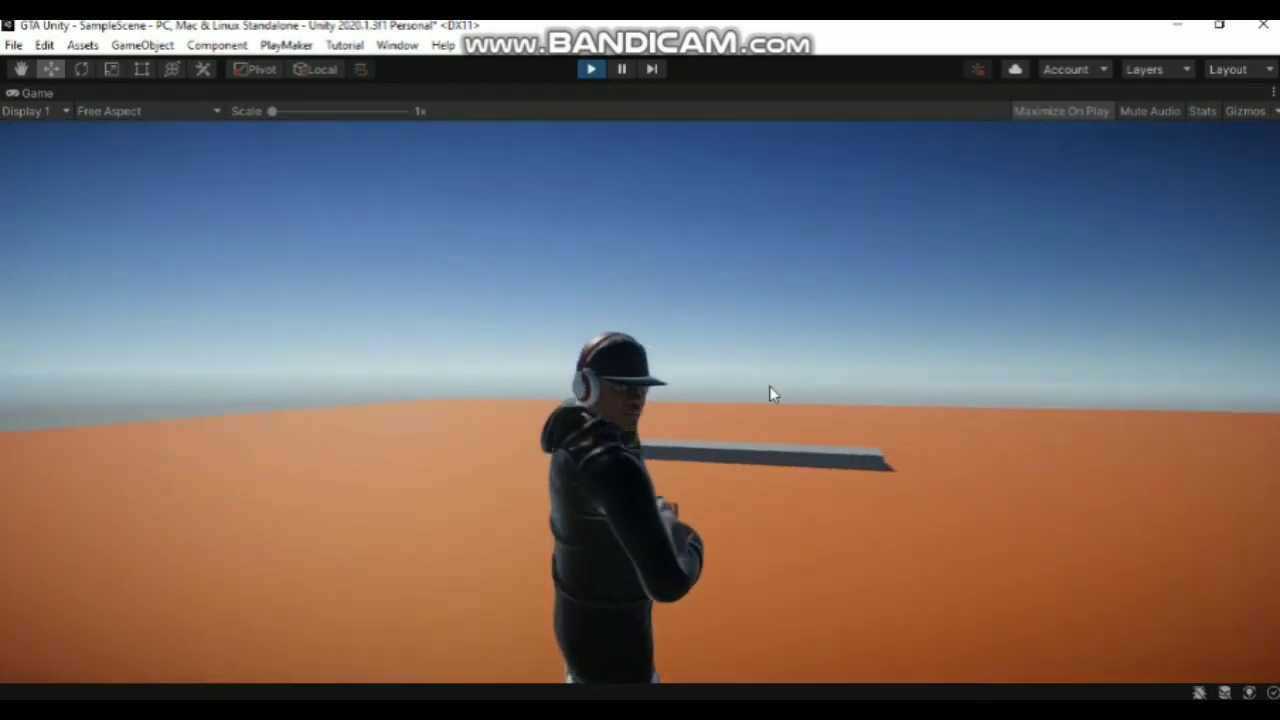
mouse_move(770, 390)
right_mouse_down()
mouse_move(260, 422)
mouse_move(684, 412)
mouse_move(760, 435)
mouse_move(455, 401)
mouse_move(564, 373)
right_mouse_up()
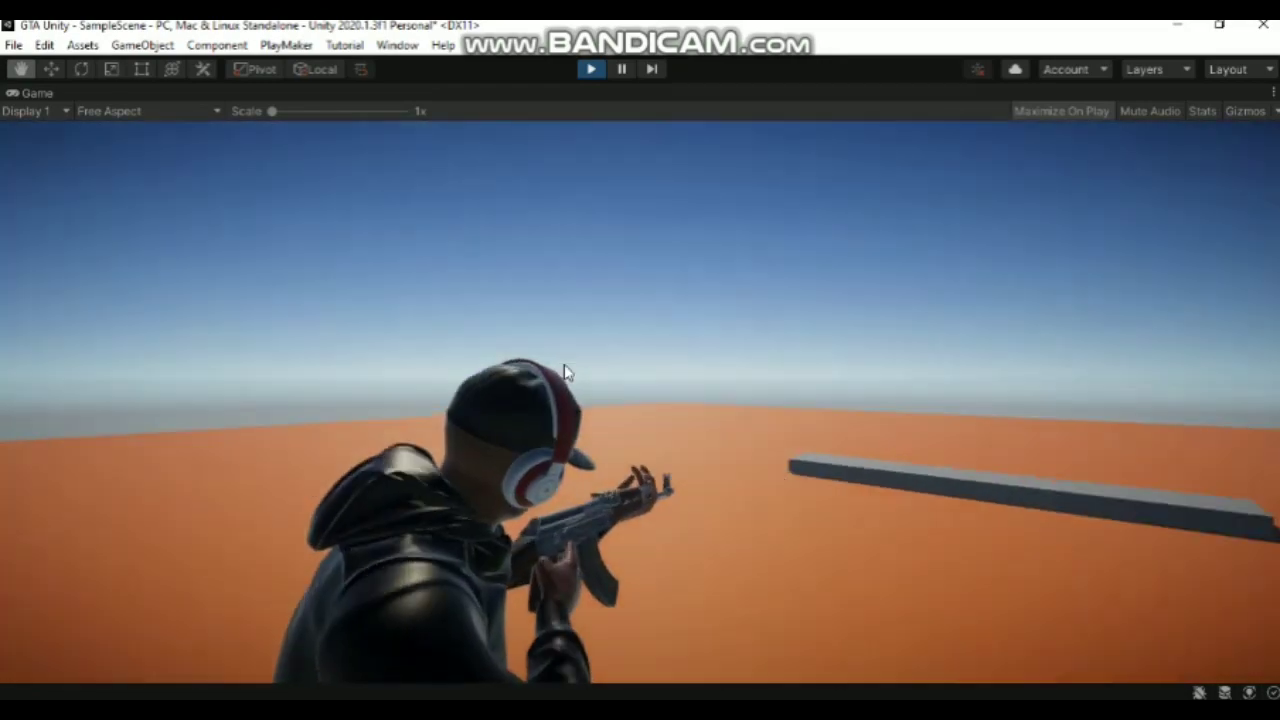
left_click_drag(564, 373, 820, 378)
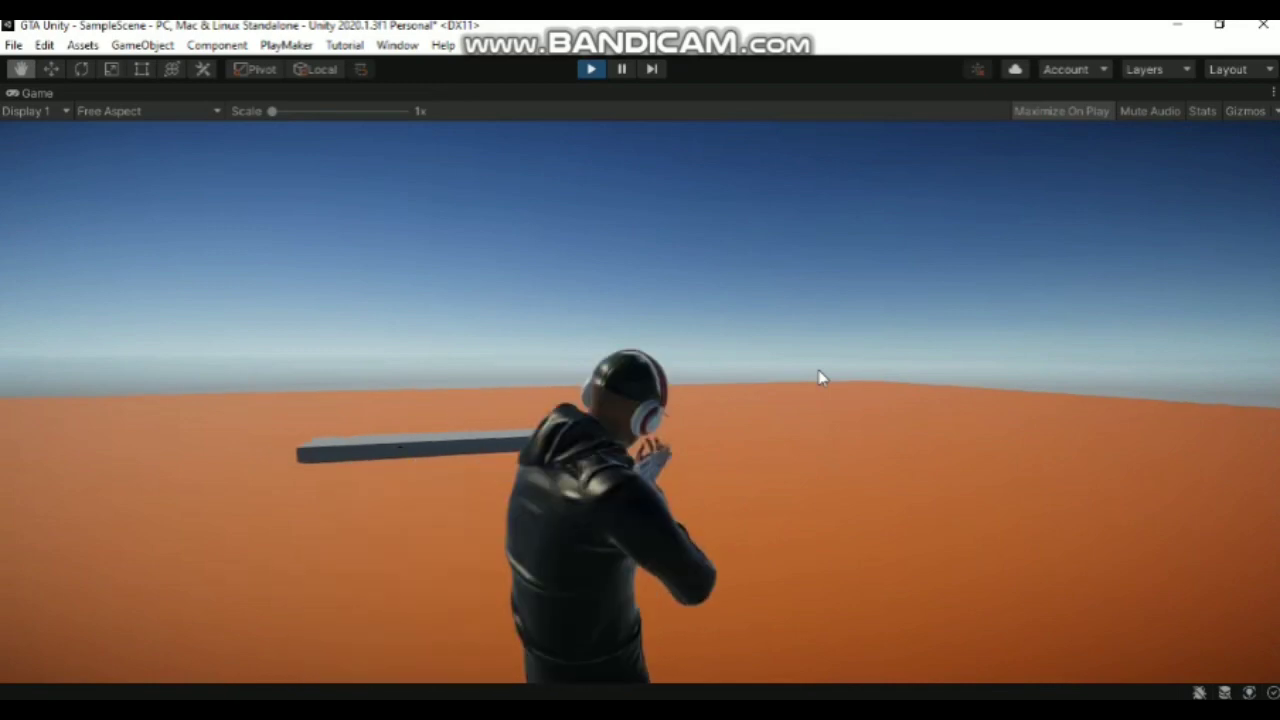
right_click_drag(815, 372, 760, 378)
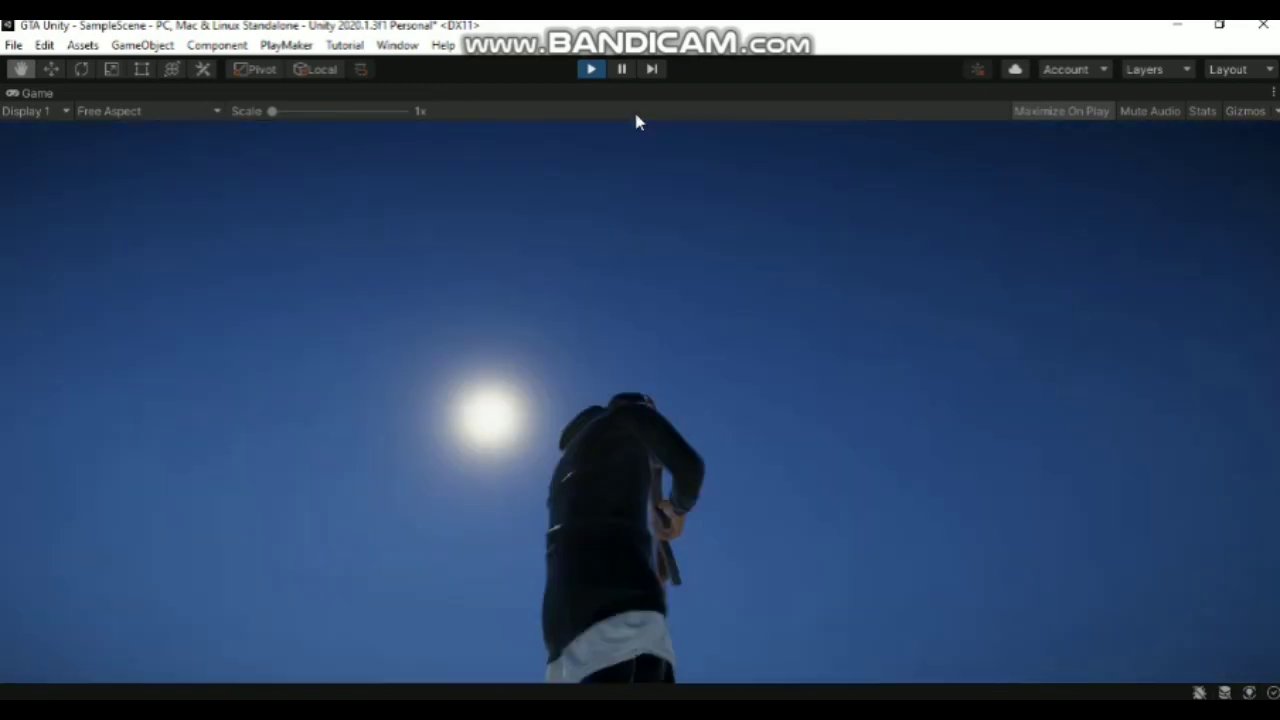
left_click(591, 69)
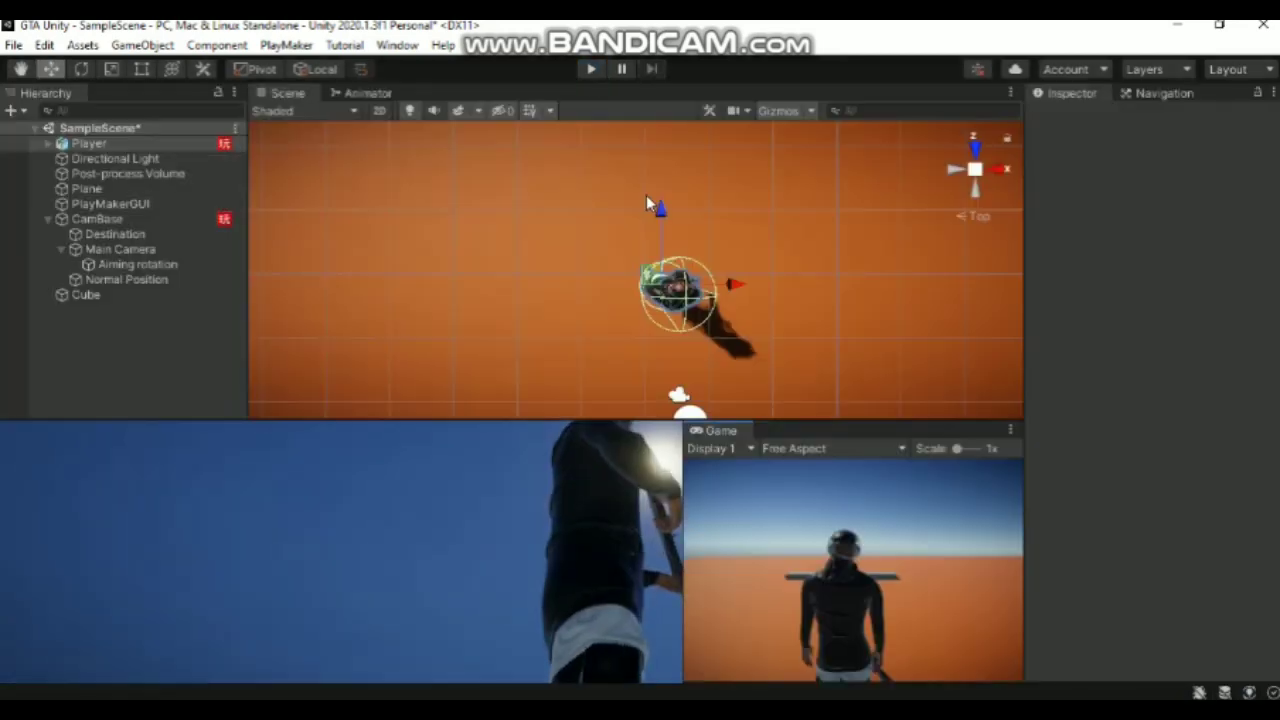
Nudge Aiming rotation sideways along X to about 0.125
left_click(133, 266)
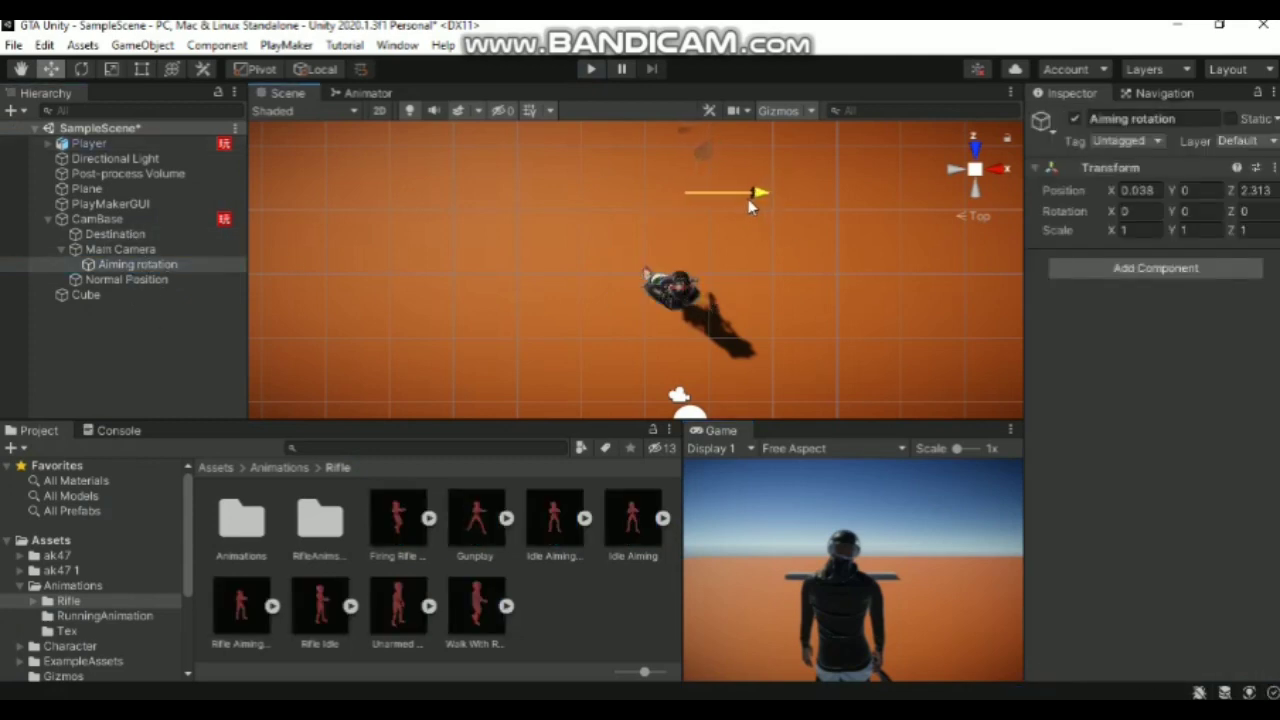
left_click_drag(750, 201, 760, 205)
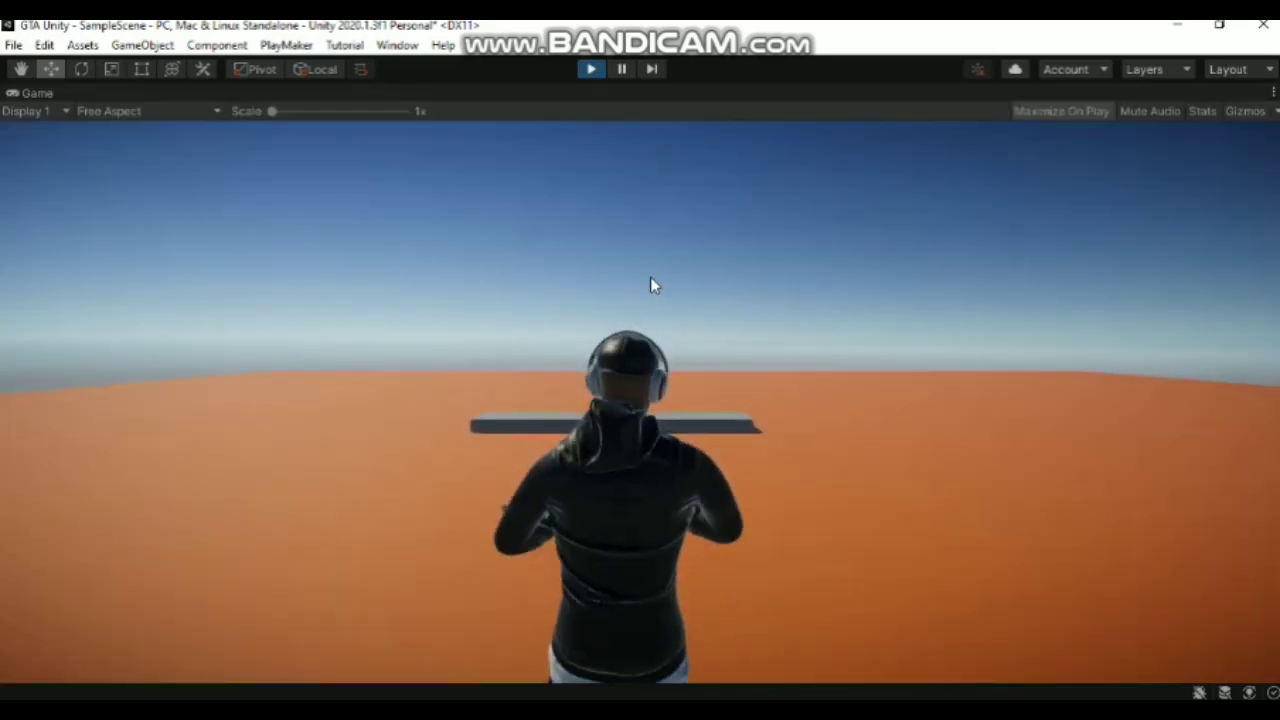
Aim the rifle, pause the play test and inspect the character from an angled view
right_click(650, 279)
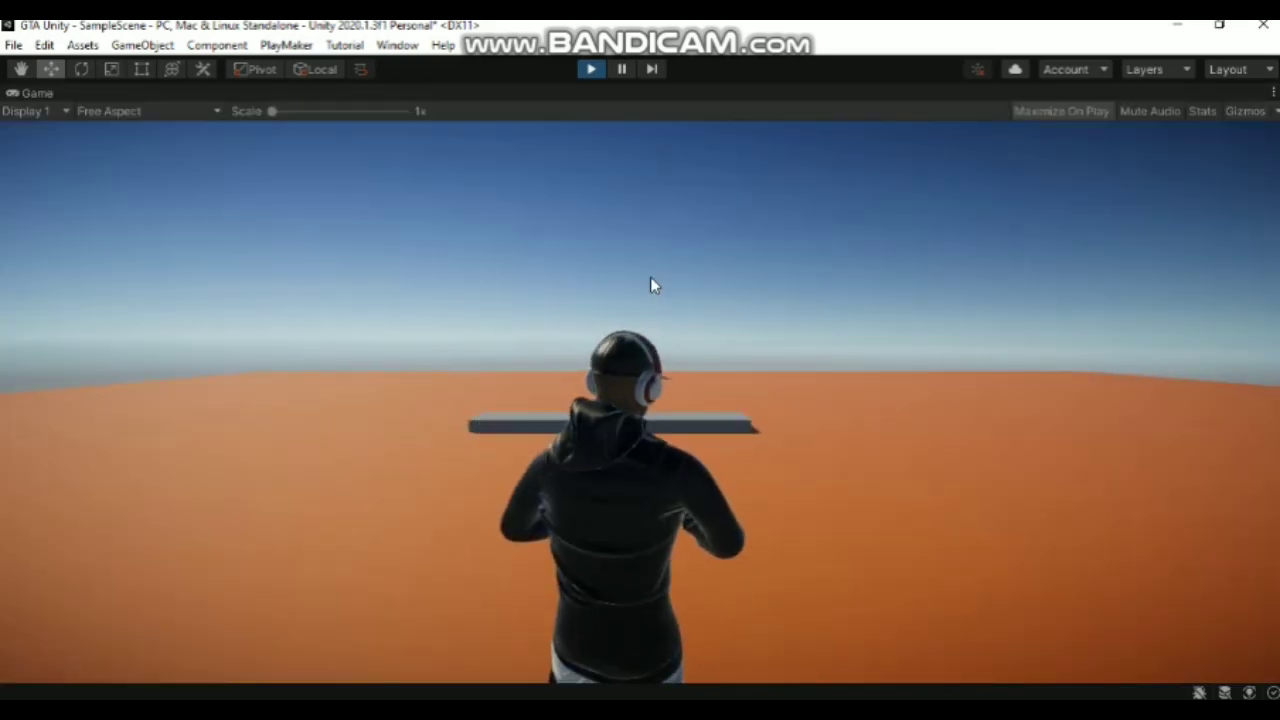
right_click(650, 279)
right_click(650, 279)
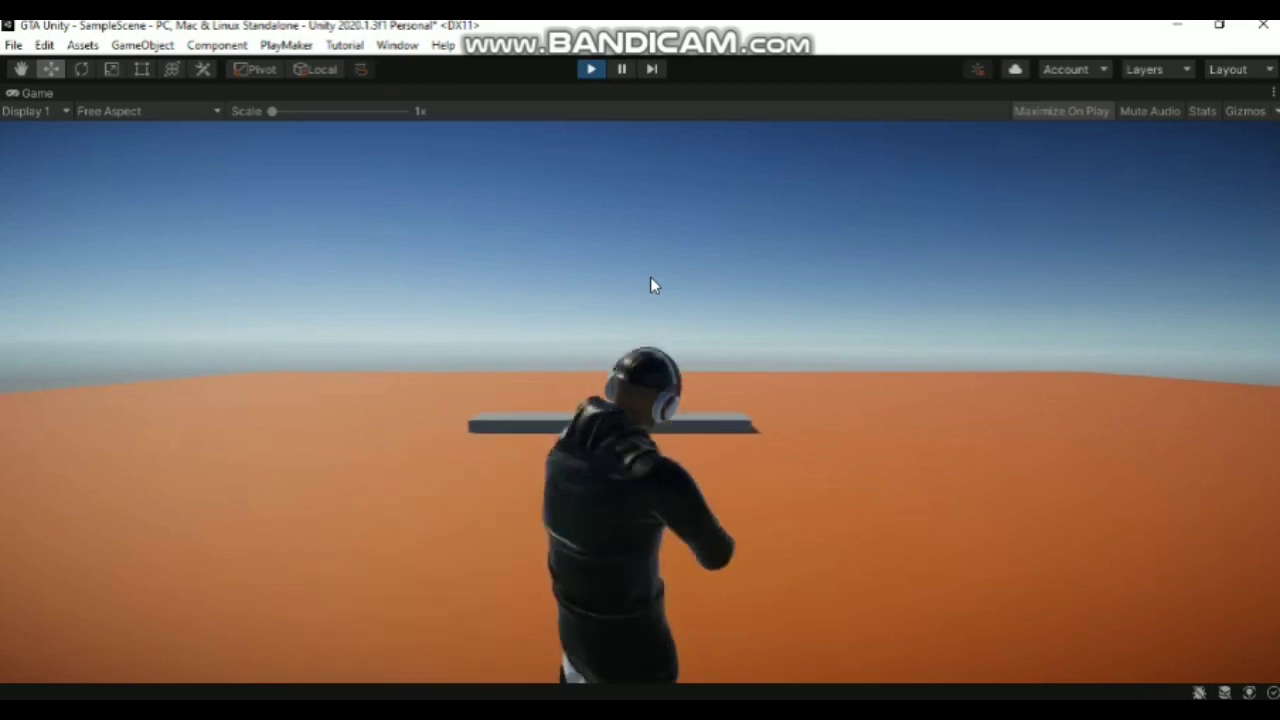
key("ctrl+shift+p")
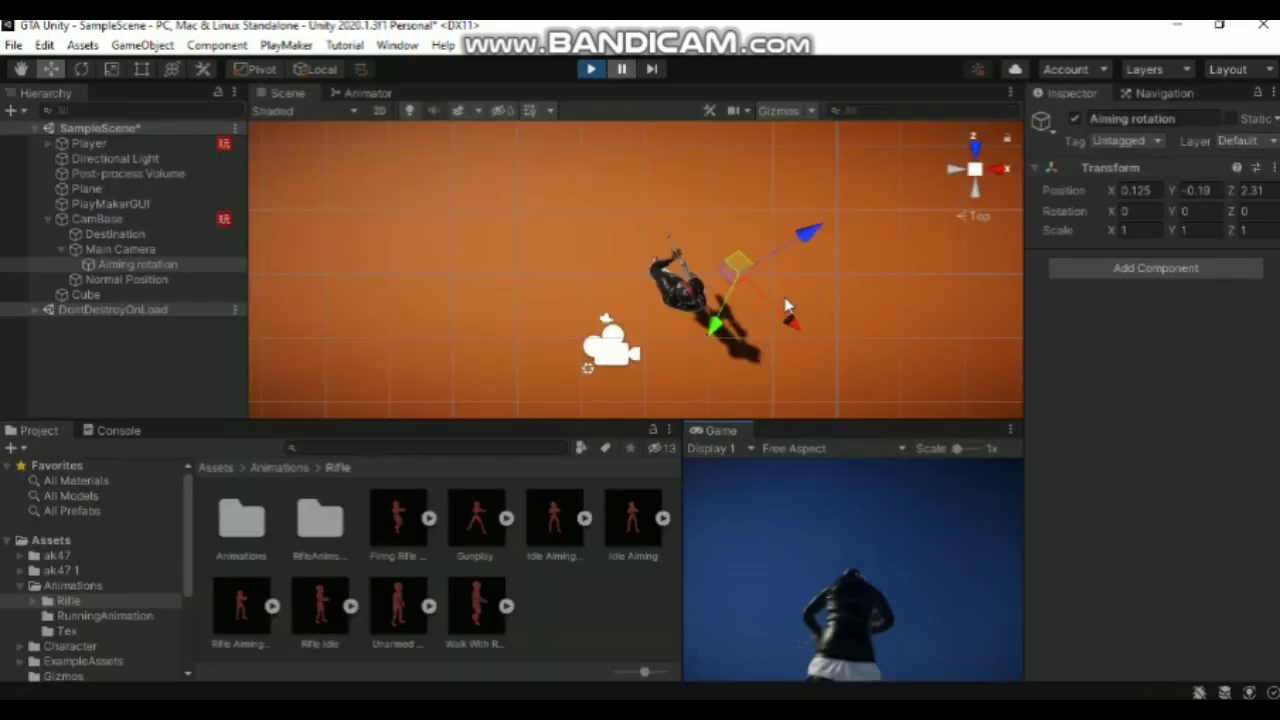
left_click_drag(785, 305, 641, 218, "alt")
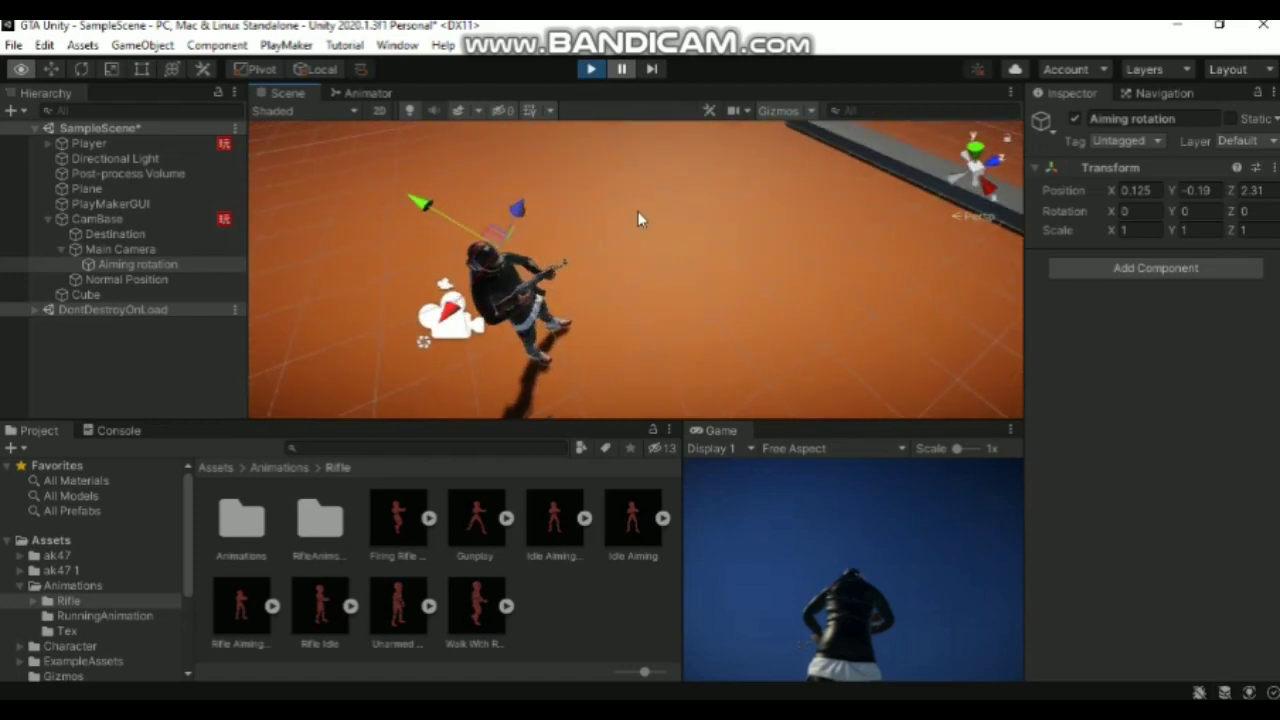
left_click(621, 72)
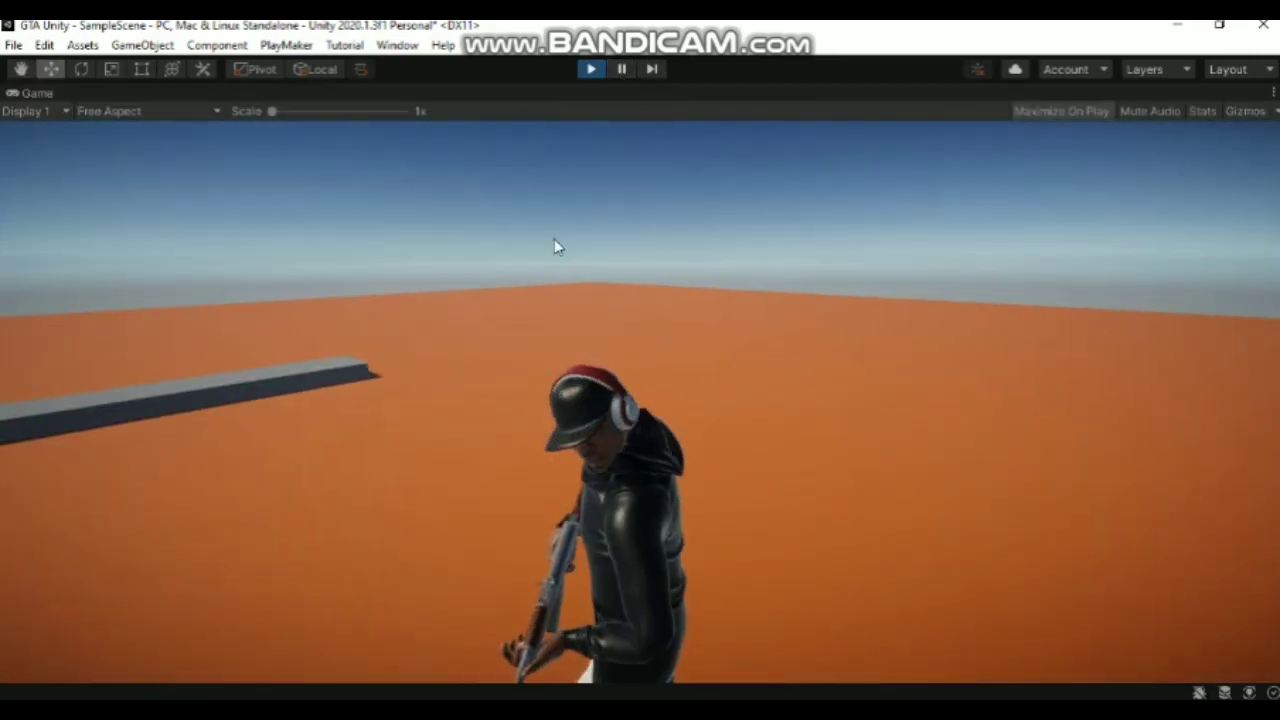
left_click(621, 72)
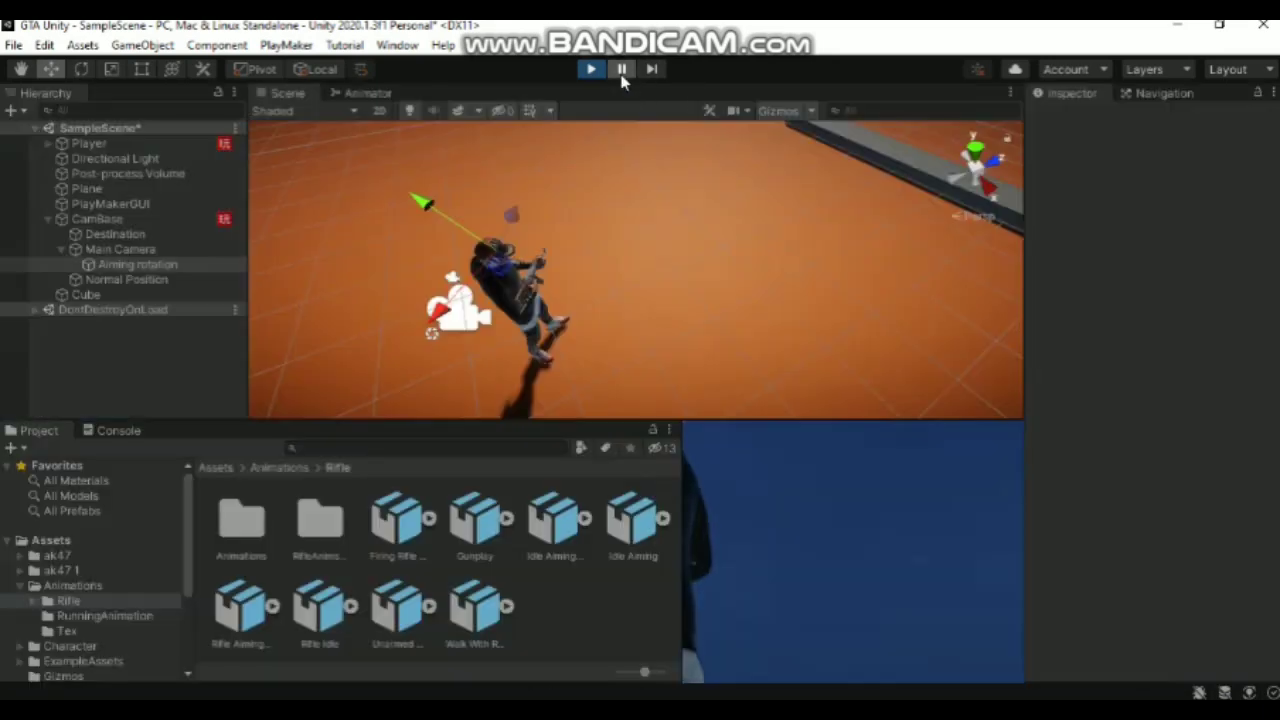
left_click(622, 71)
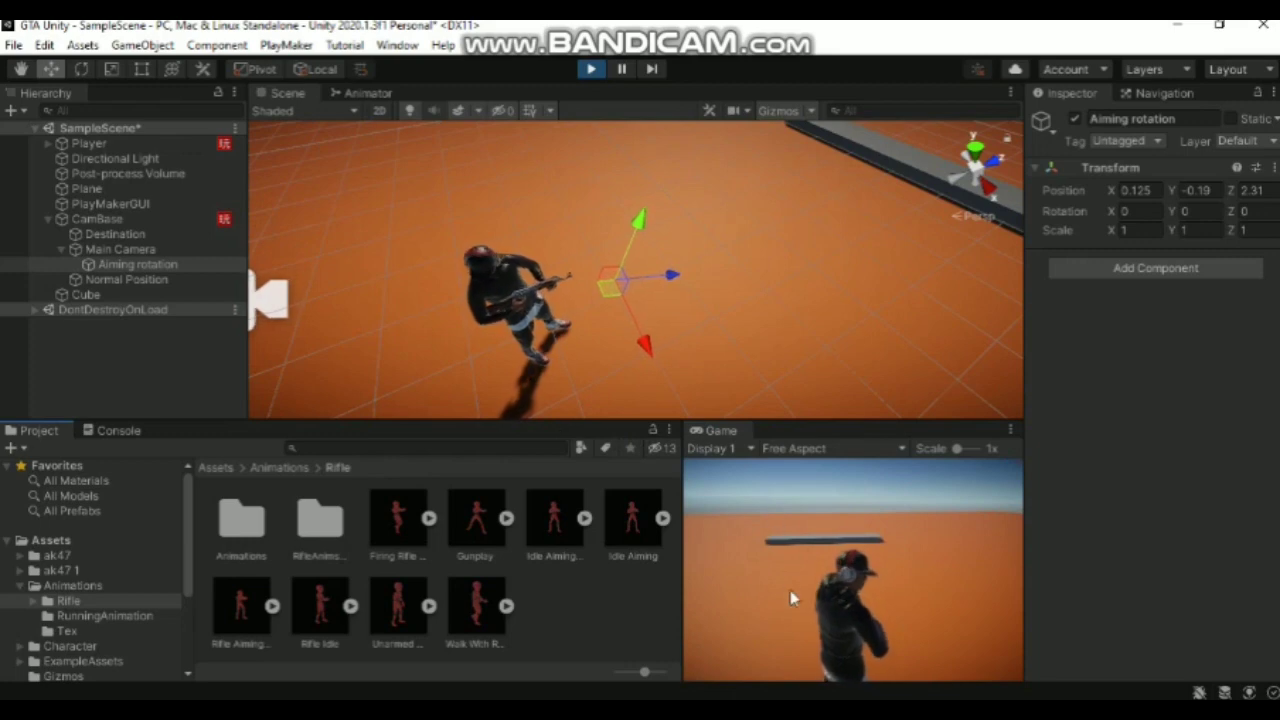
right_click_drag(790, 590, 988, 572)
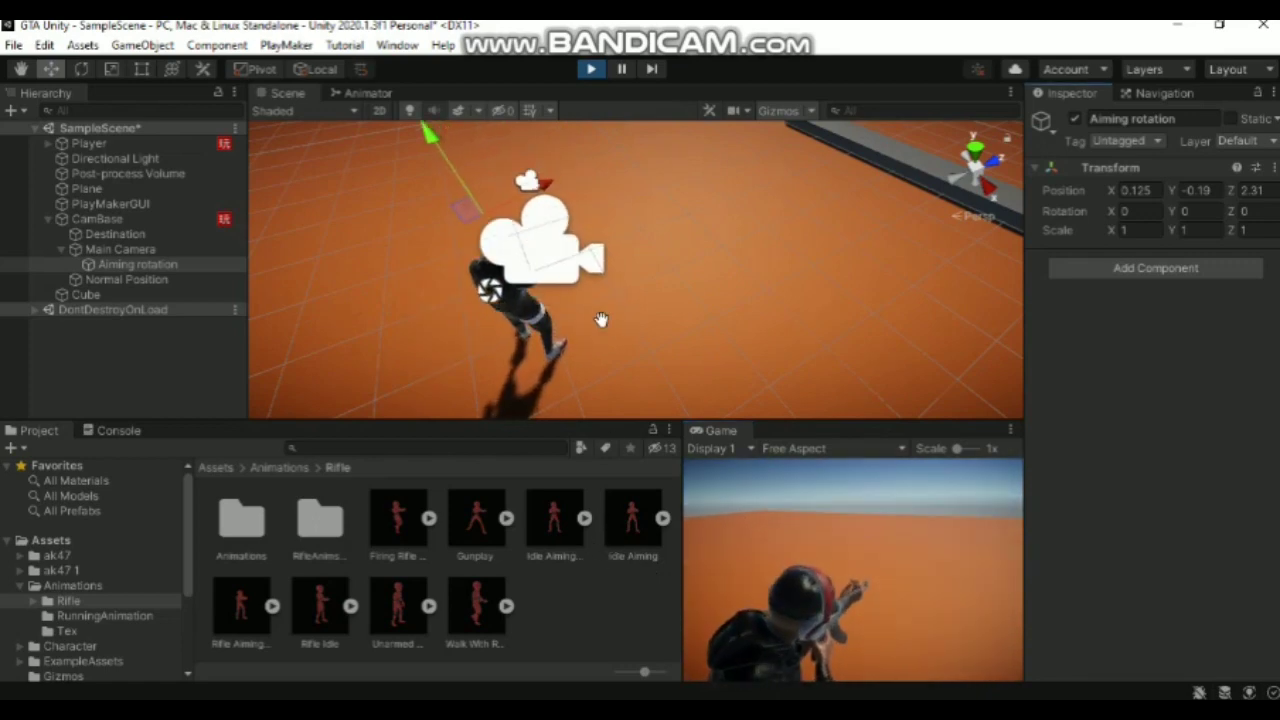
While paused, reset Aiming rotation's Transform position and resume the game
left_click(622, 69)
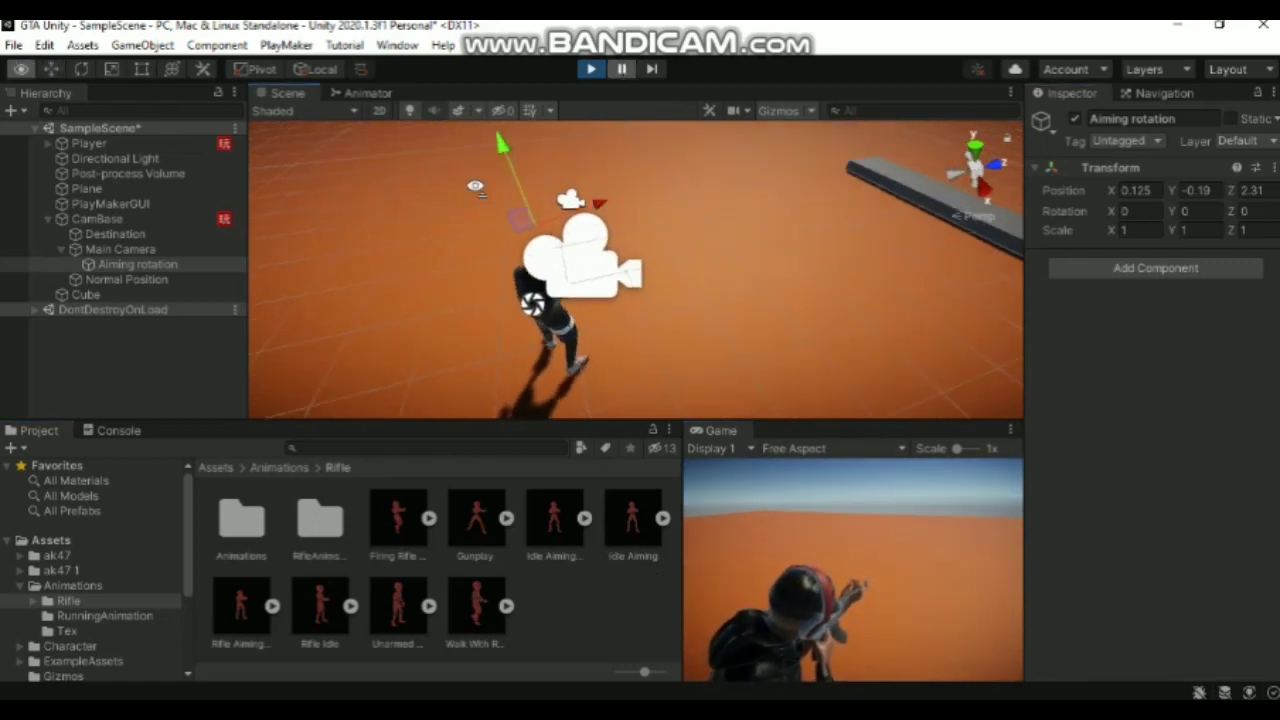
right_click_drag(880, 240, 795, 245)
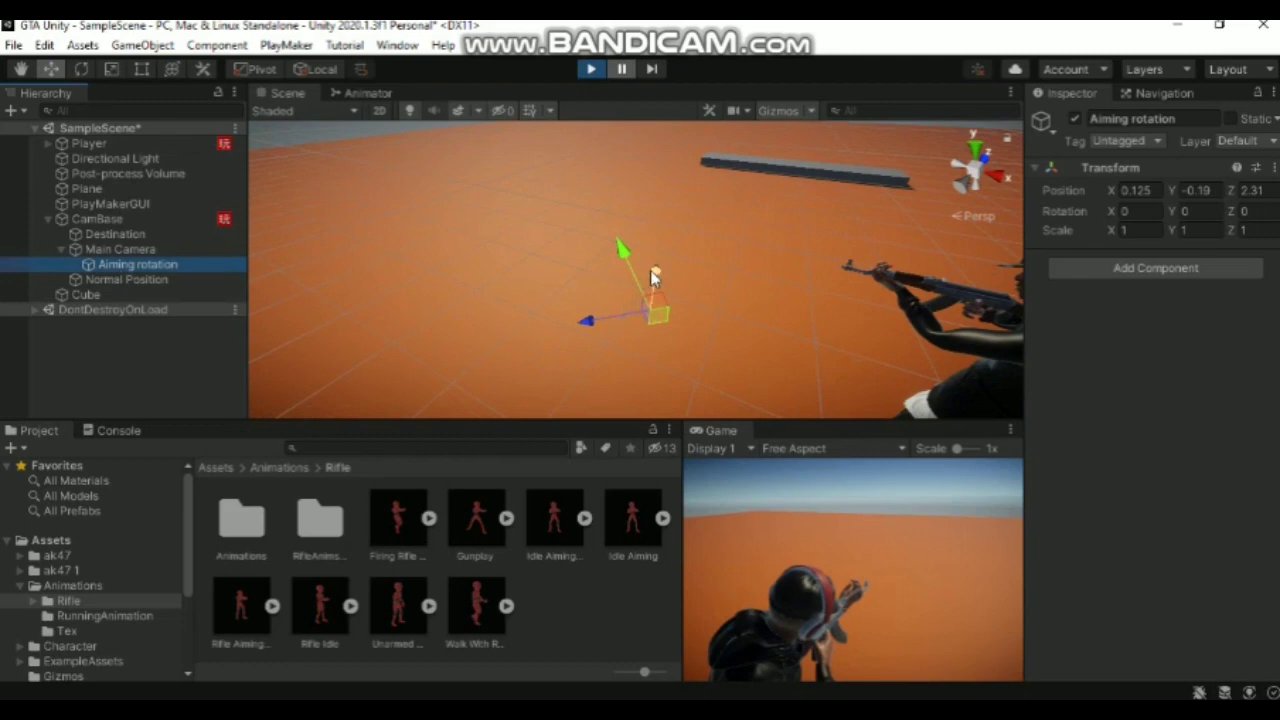
left_click(622, 70)
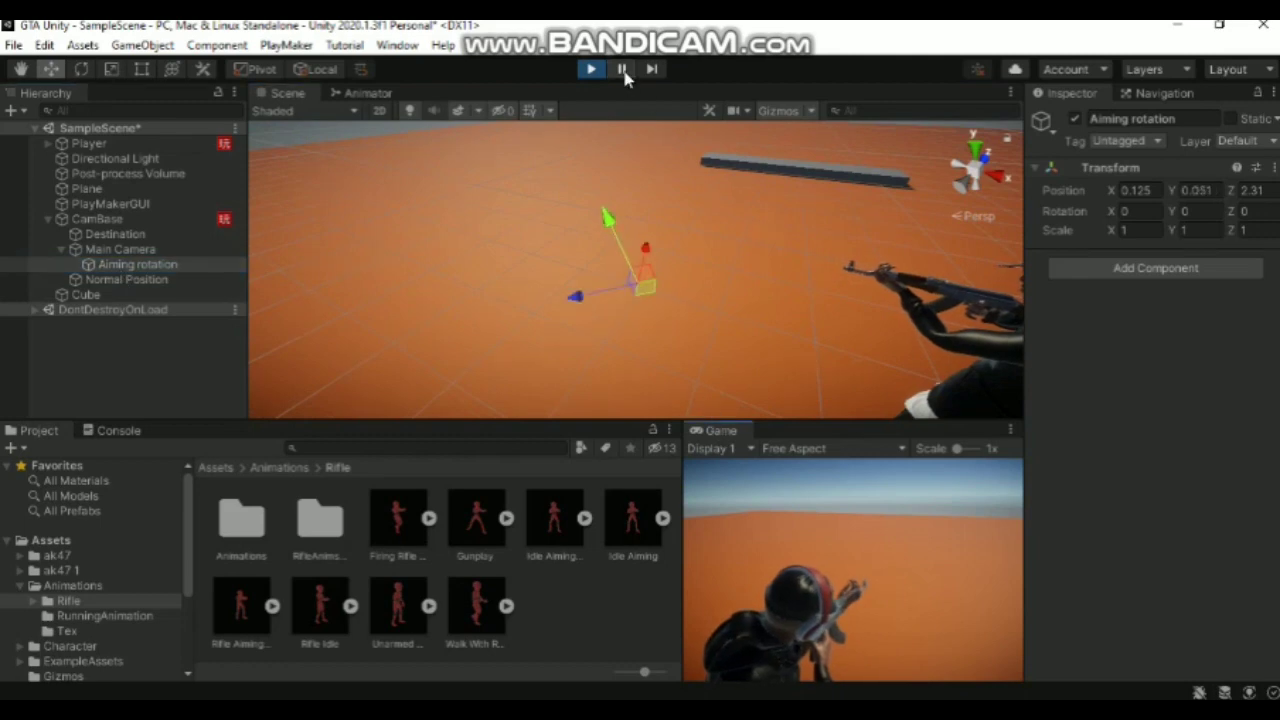
right_click_drag(730, 255, 523, 249)
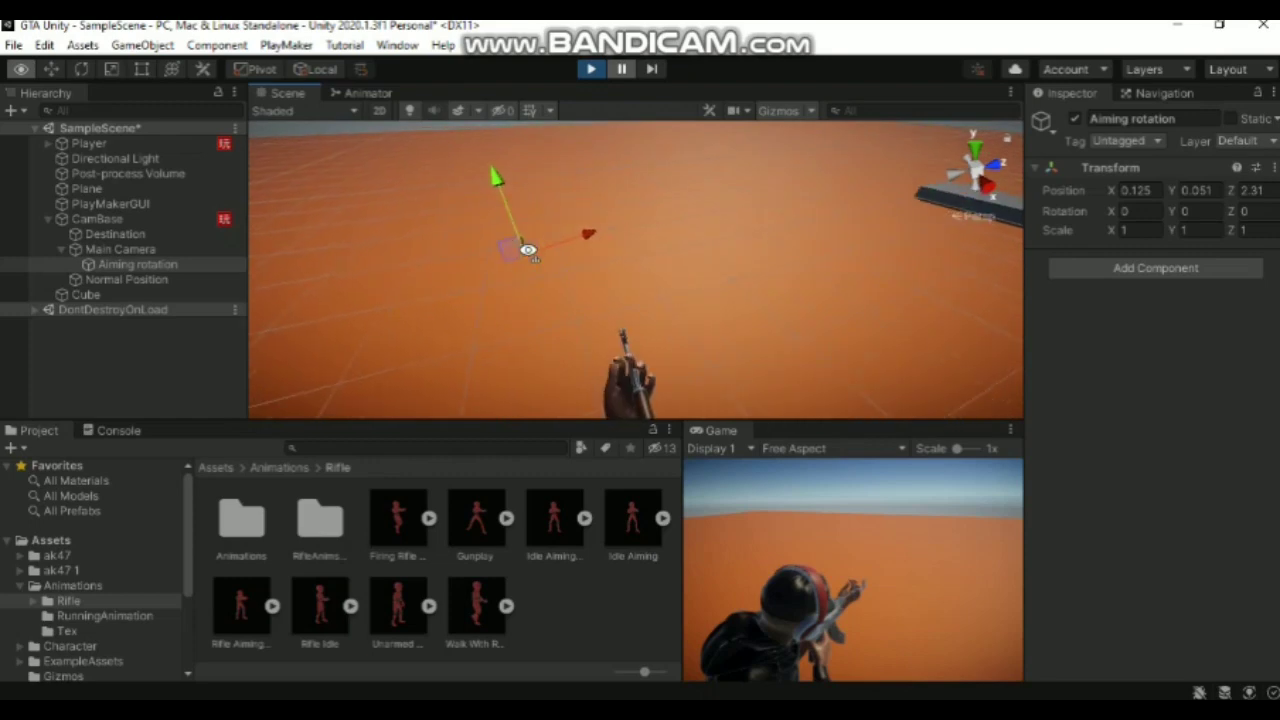
left_click(140, 265)
left_click(1270, 175)
left_click(1080, 183)
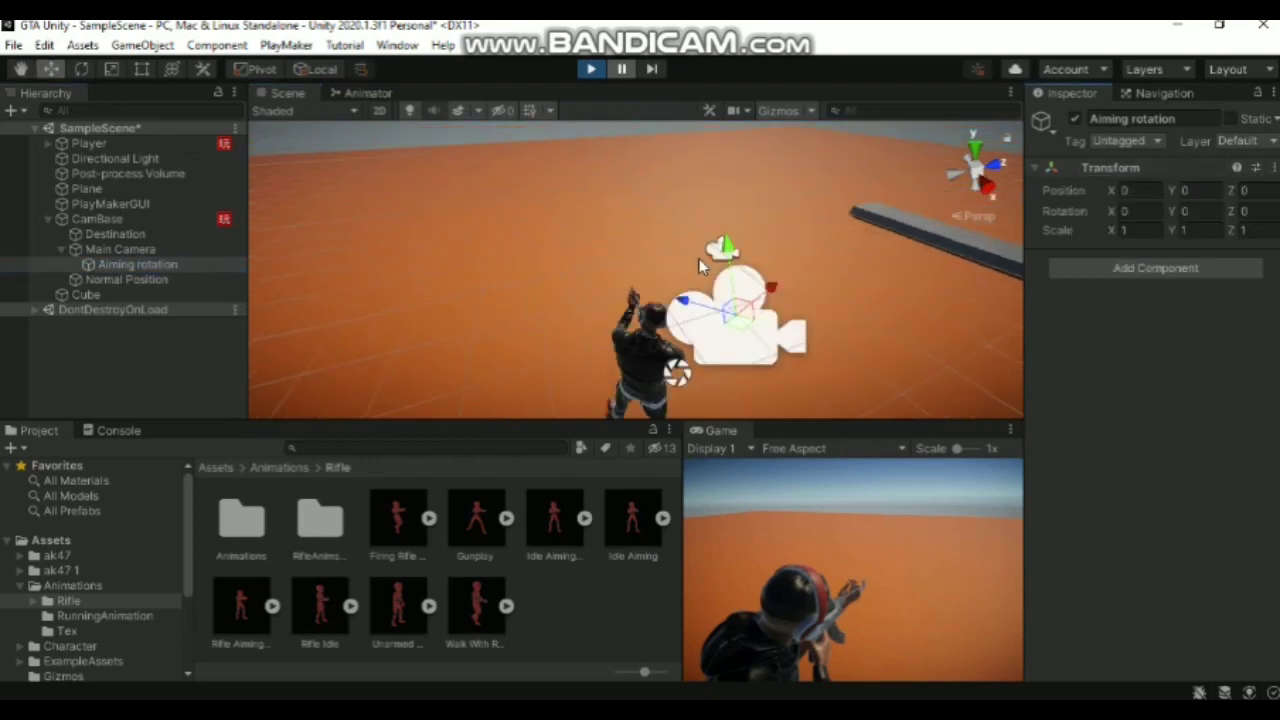
left_click(622, 70)
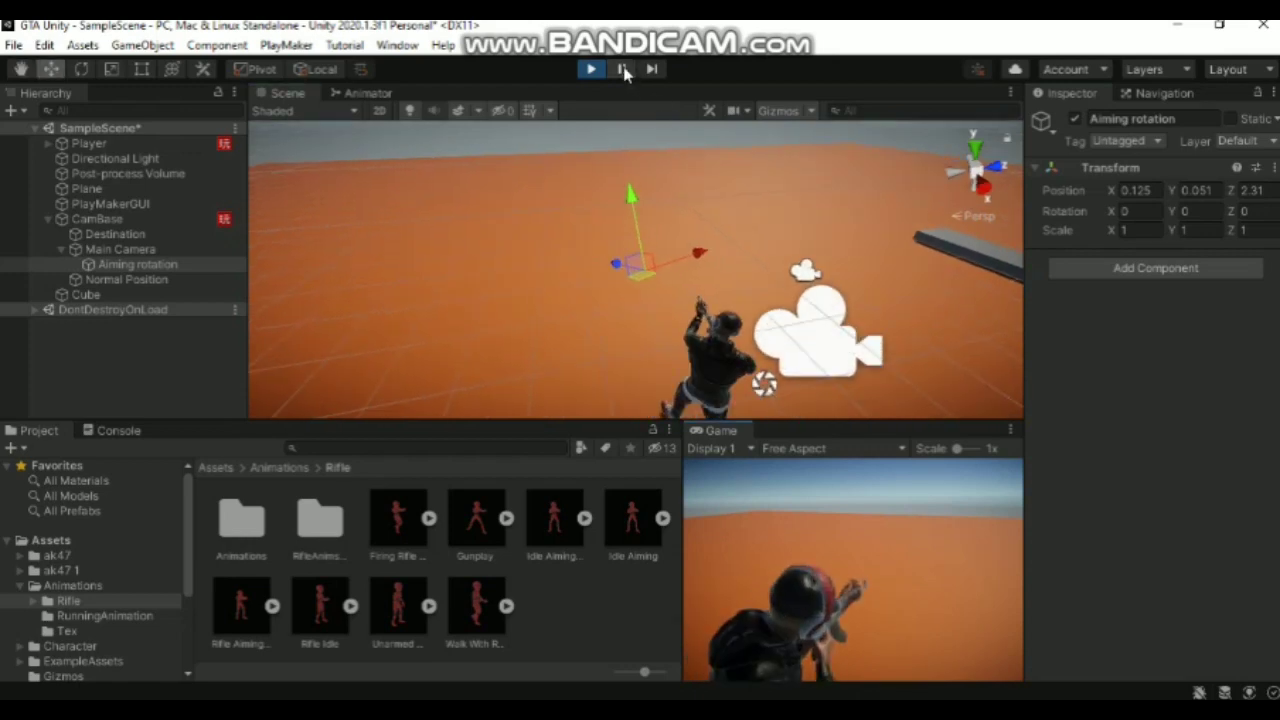
key("e")
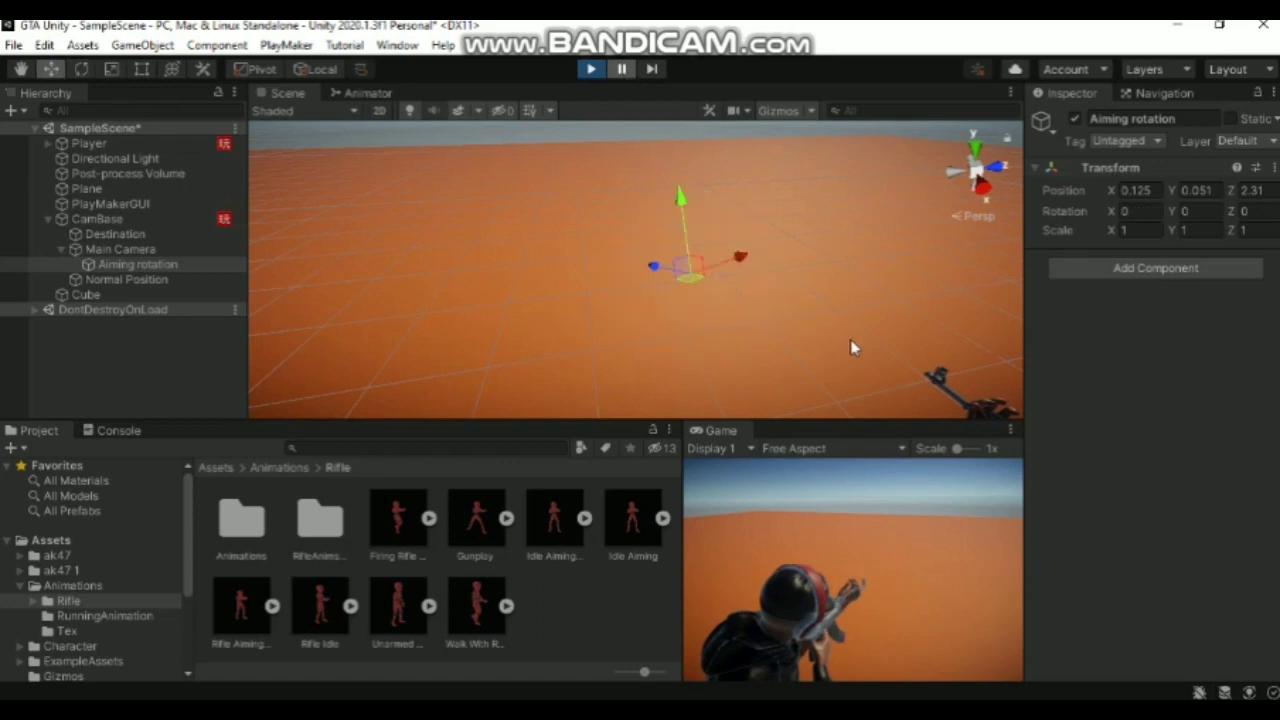
Orbit onto the character, focus Aiming rotation and reset its position to the origin
left_click(974, 158)
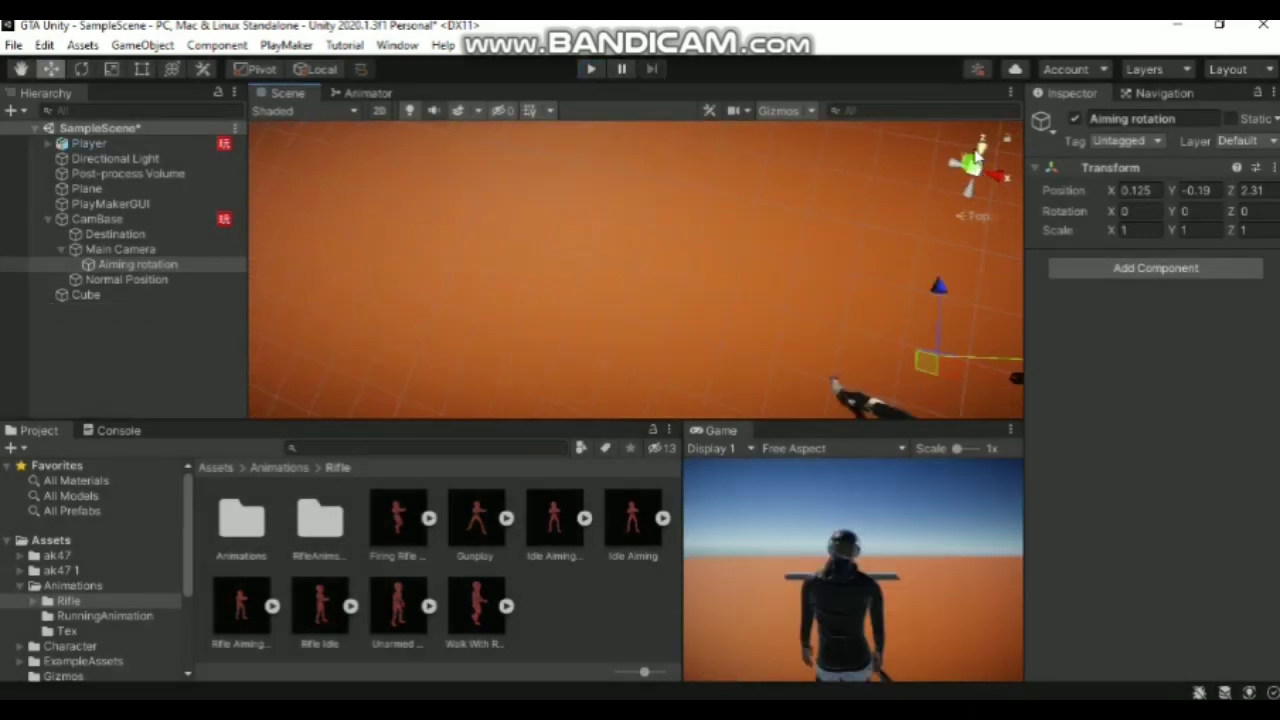
mouse_move(976, 148)
left_mouse_down("alt")
mouse_move(378, 648)
mouse_move(740, 614)
left_mouse_up("alt")
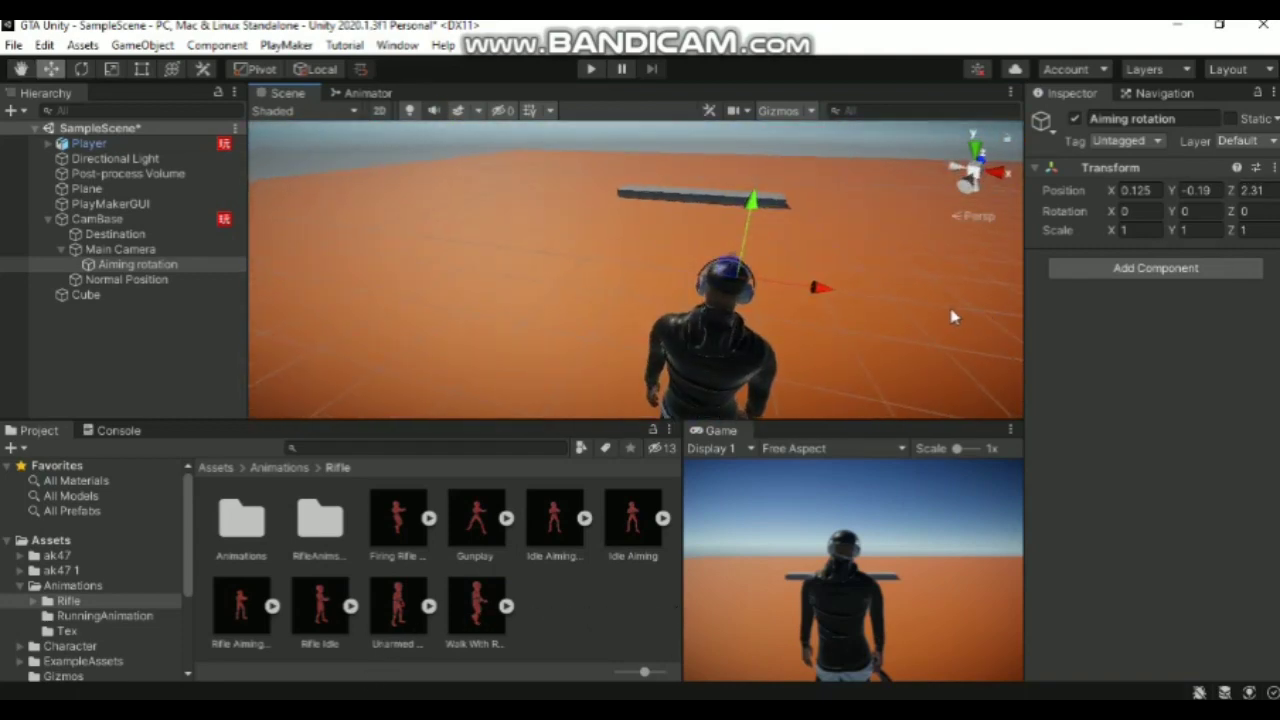
mouse_move(952, 316)
left_mouse_down("alt")
mouse_move(580, 318)
mouse_move(693, 171)
mouse_move(683, 158)
left_mouse_up("alt")
key("f")
type("0.1")
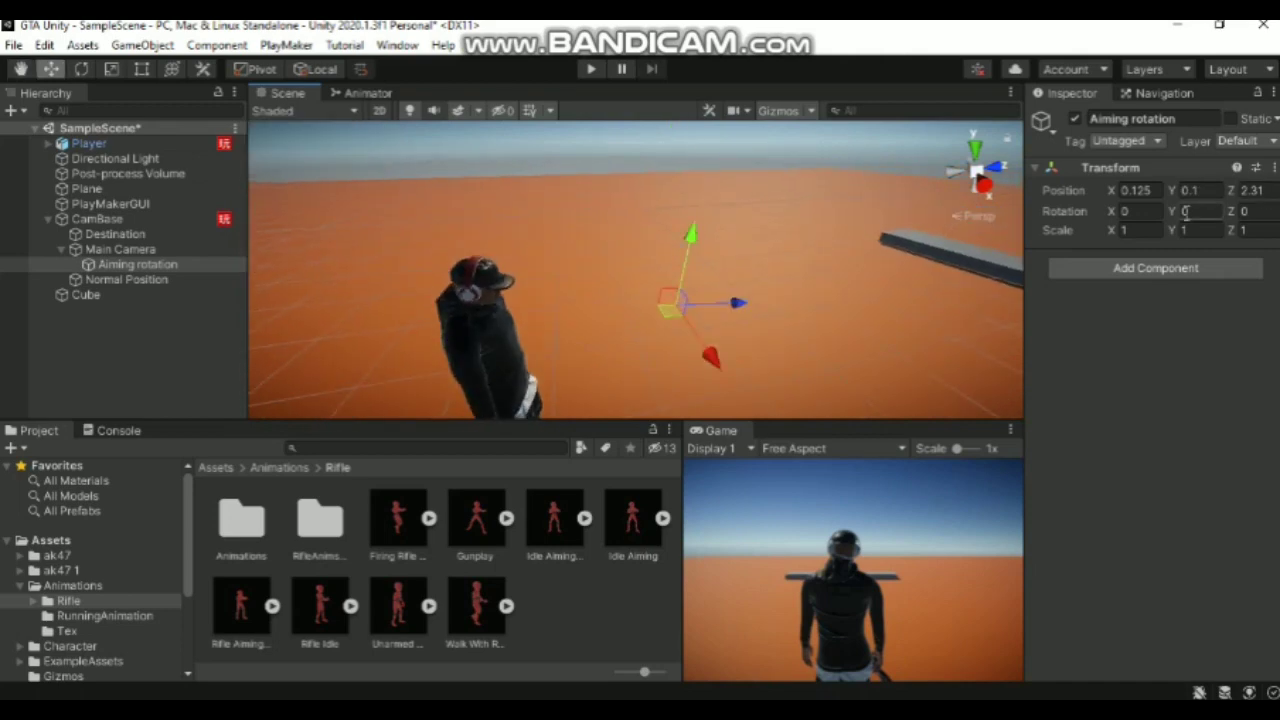
left_click(1256, 167)
left_click(1215, 185)
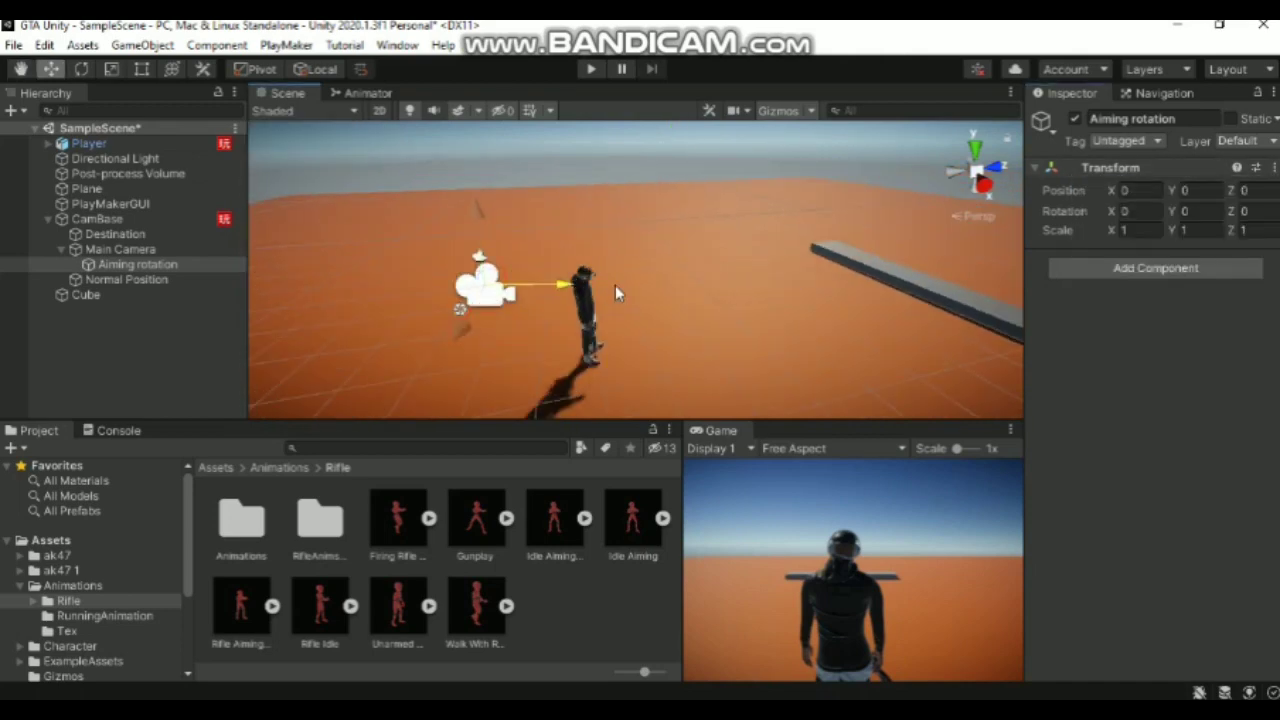
Raise and push Aiming rotation to Y 0.173, Z 2.794, tilted -7.853 on X
scroll(742, 285, "up", 3)
left_click_drag(742, 285, 628, 297, "alt")
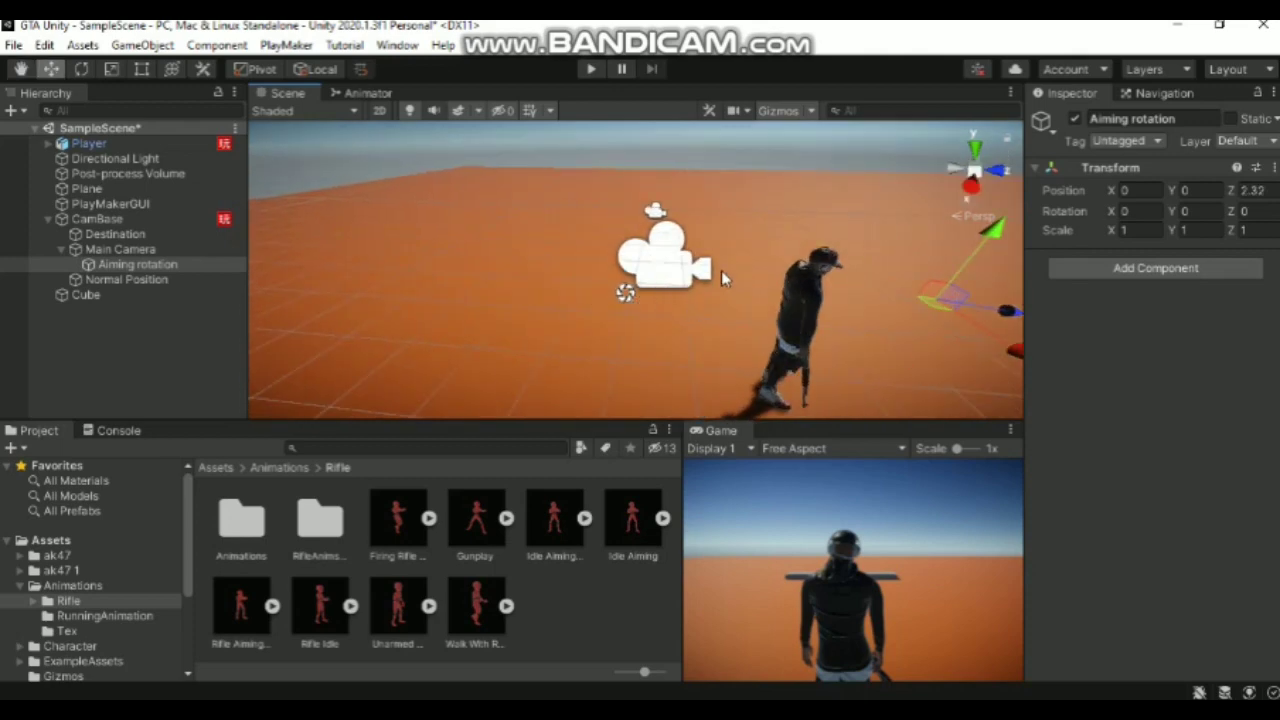
left_click_drag(721, 270, 683, 280, "alt")
key("e")
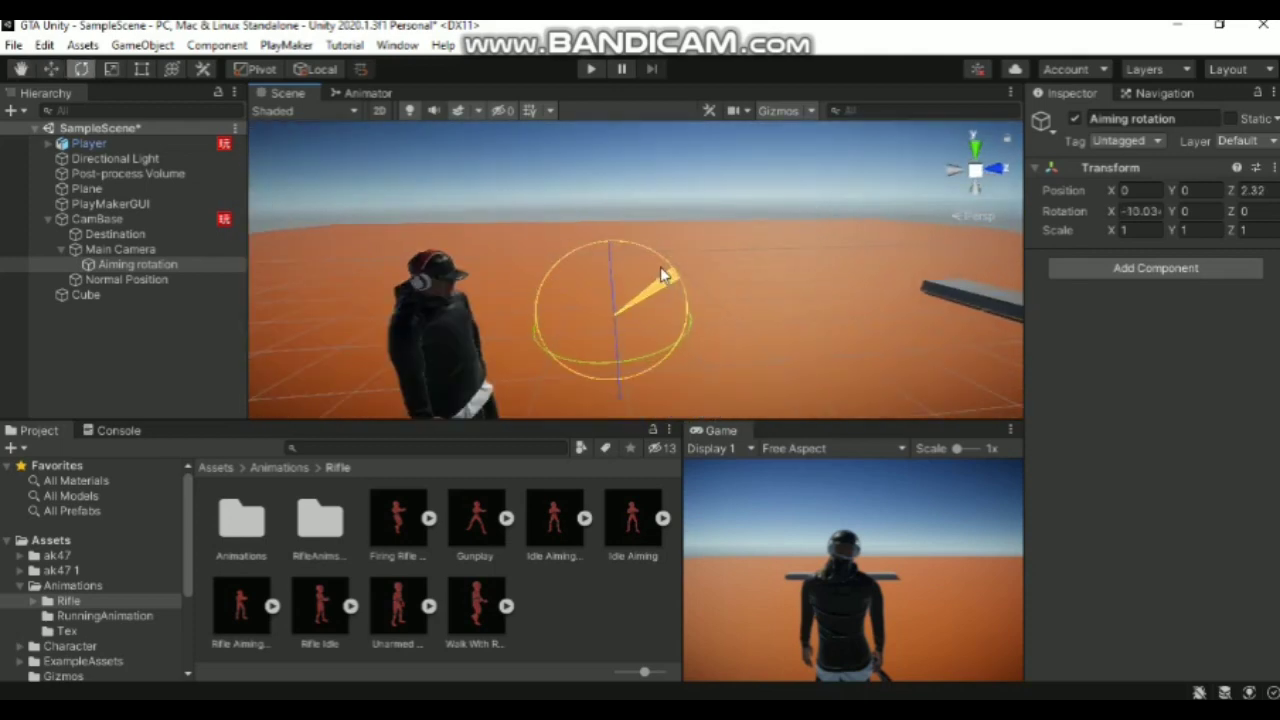
left_click_drag(688, 315, 680, 305)
mouse_move(680, 305)
left_mouse_down("alt")
mouse_move(792, 217)
mouse_move(720, 250)
mouse_move(757, 247)
left_mouse_up("alt")
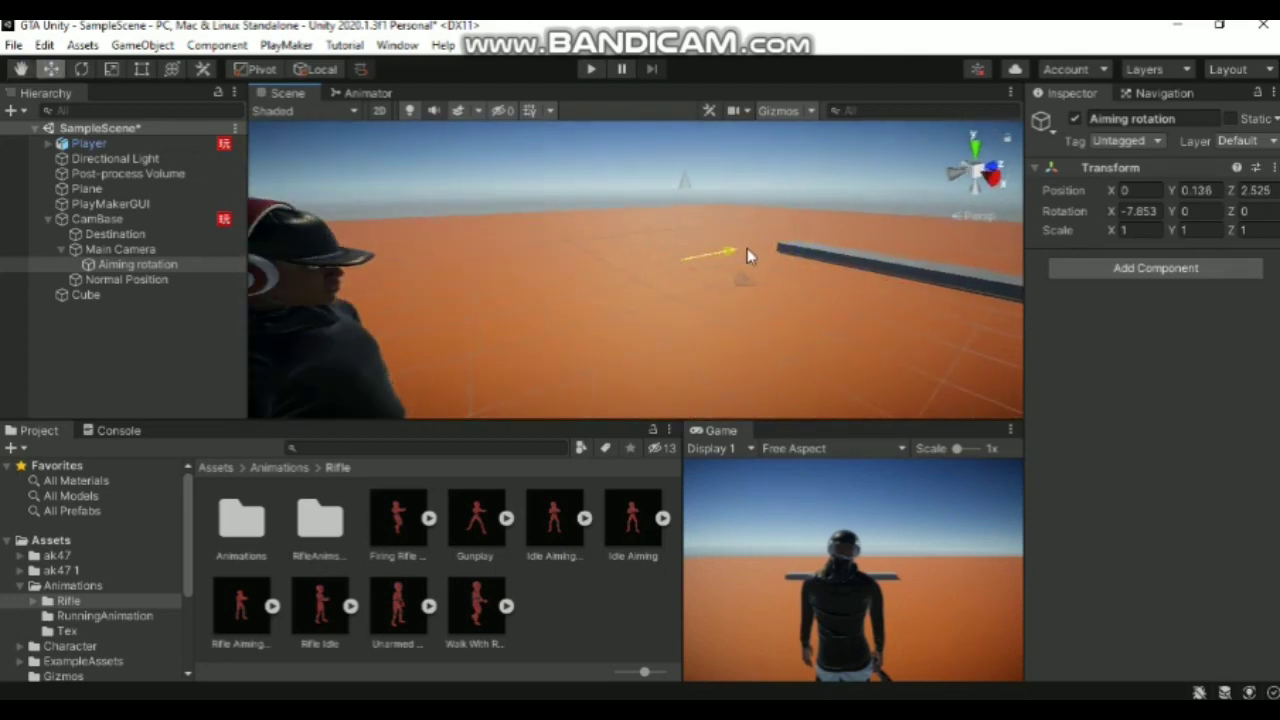
Play-test in a maximized Game view, aiming and turning the camera both ways, then stop
left_click(590, 70)
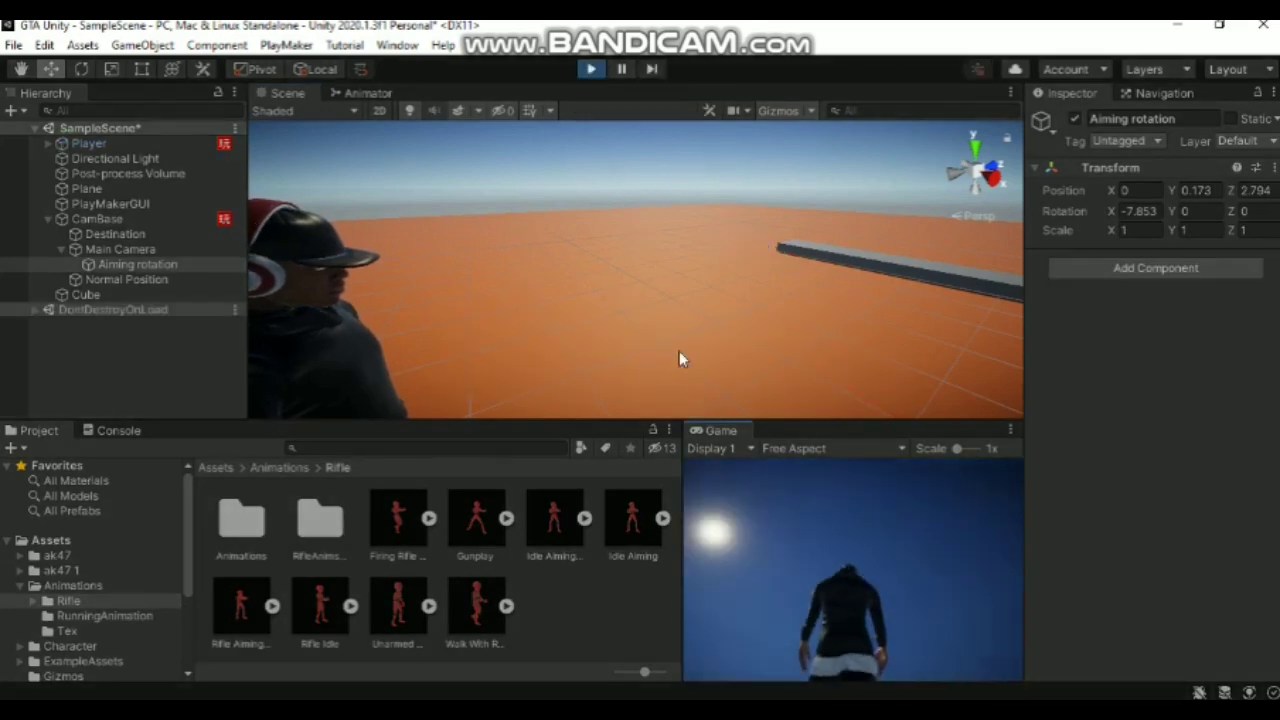
left_click_drag(715, 420, 578, 83)
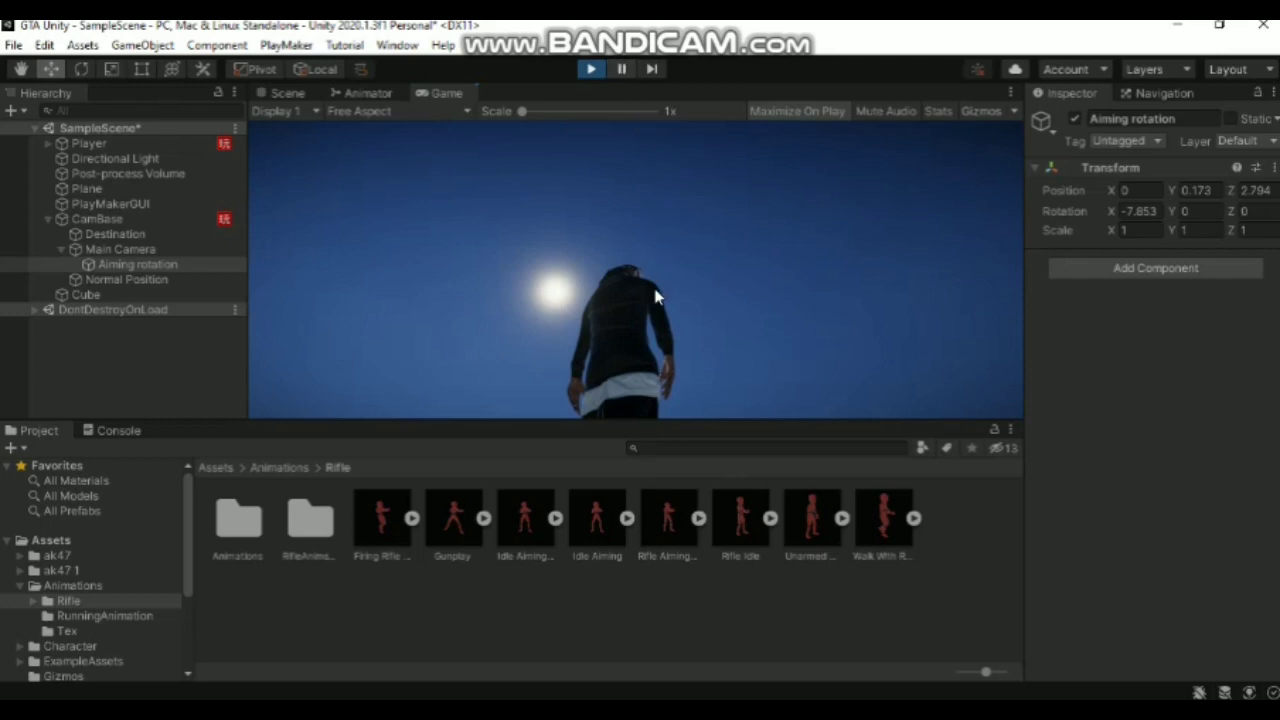
key("shift+space")
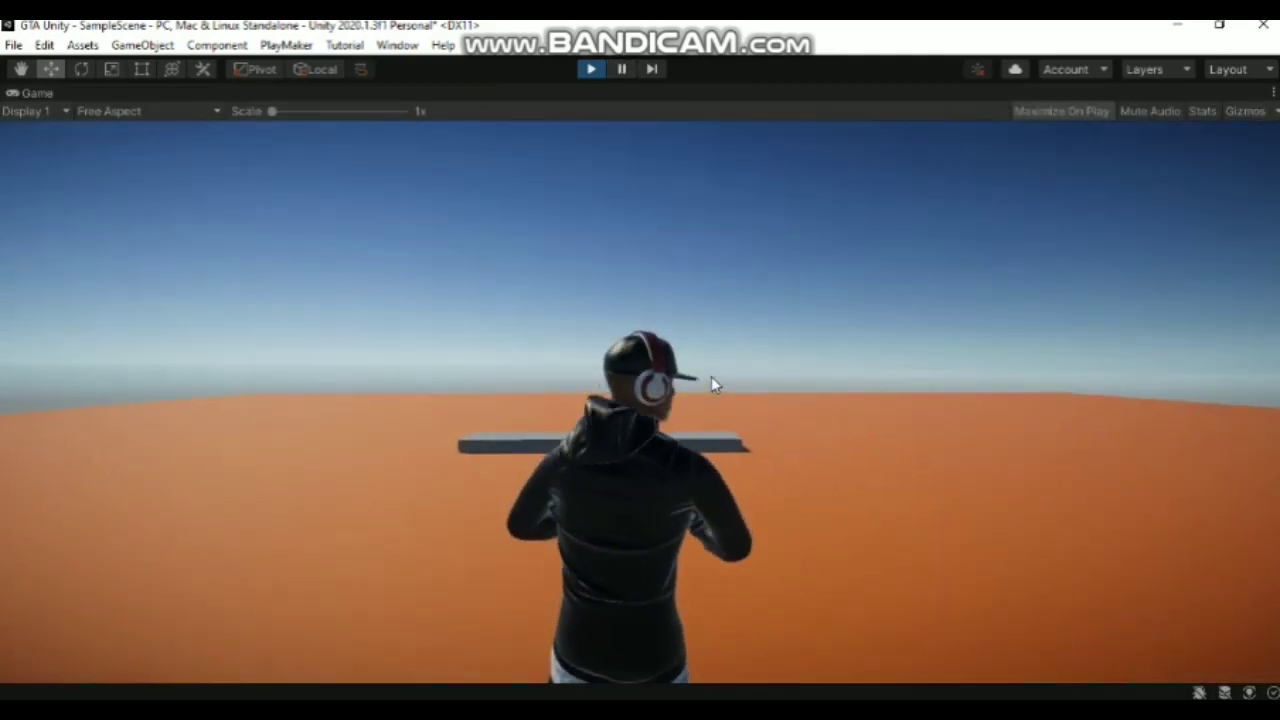
right_click_drag(711, 377, 661, 378)
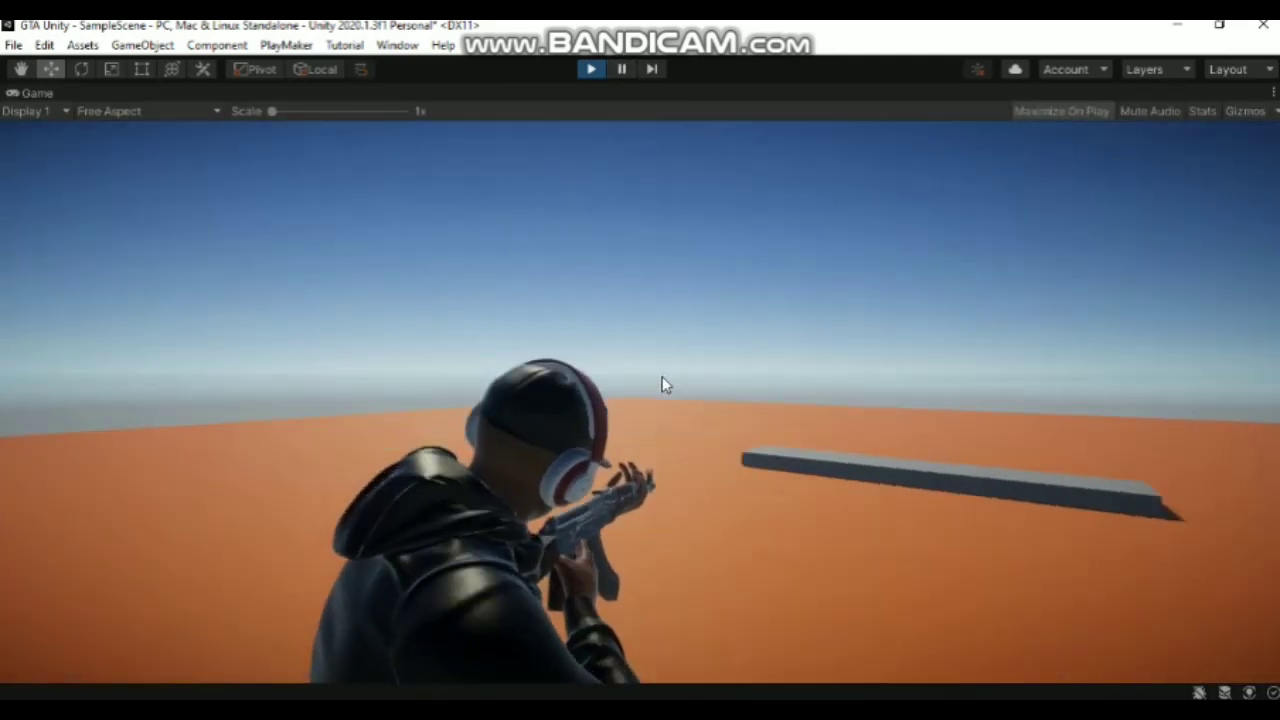
mouse_move(731, 378)
right_mouse_down()
mouse_move(537, 381)
mouse_move(663, 149)
right_mouse_up()
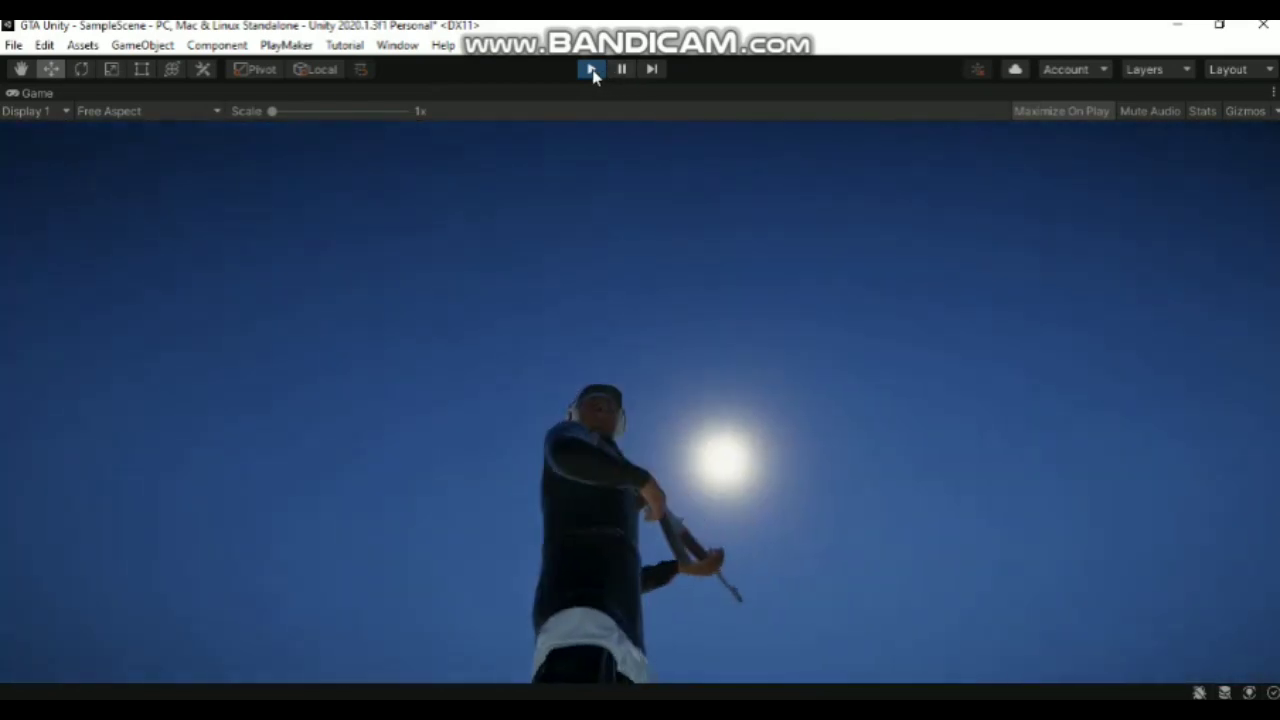
left_click(592, 70)
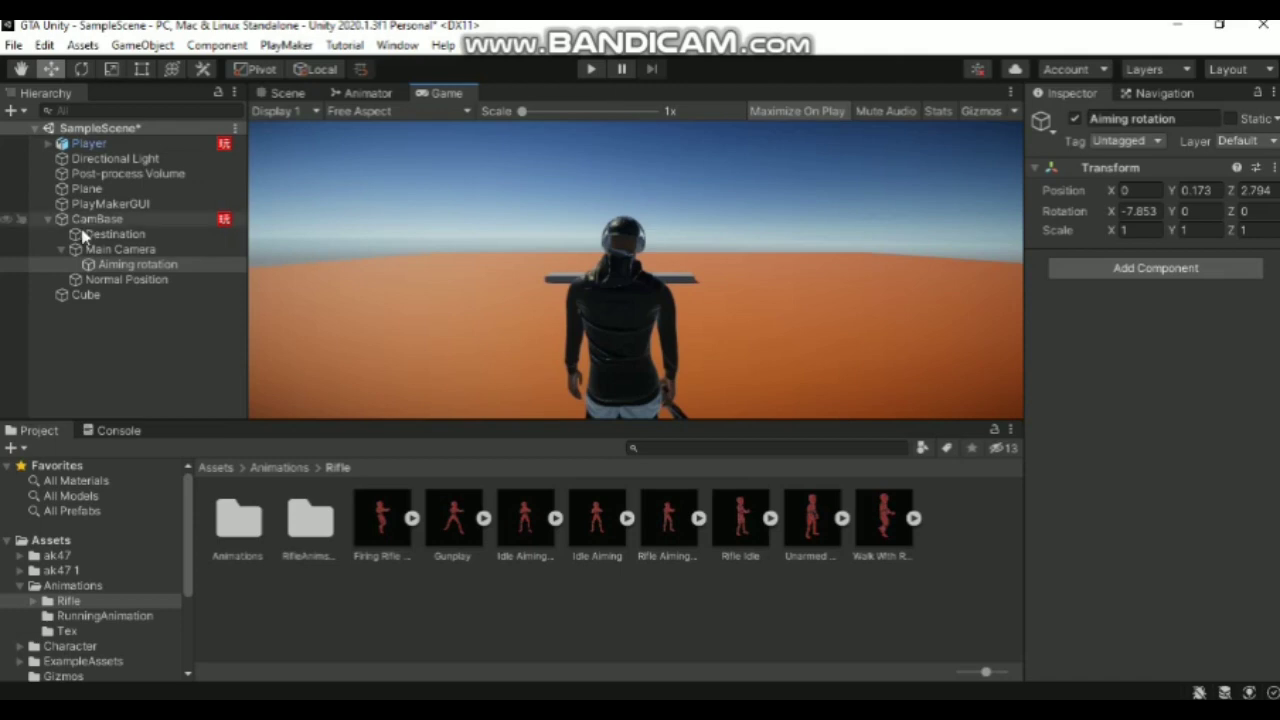
Expand Player > mixamorig9:Hips > mixamorig9:Spine, select the Spine bone and frame it in the Scene view
left_click(46, 144)
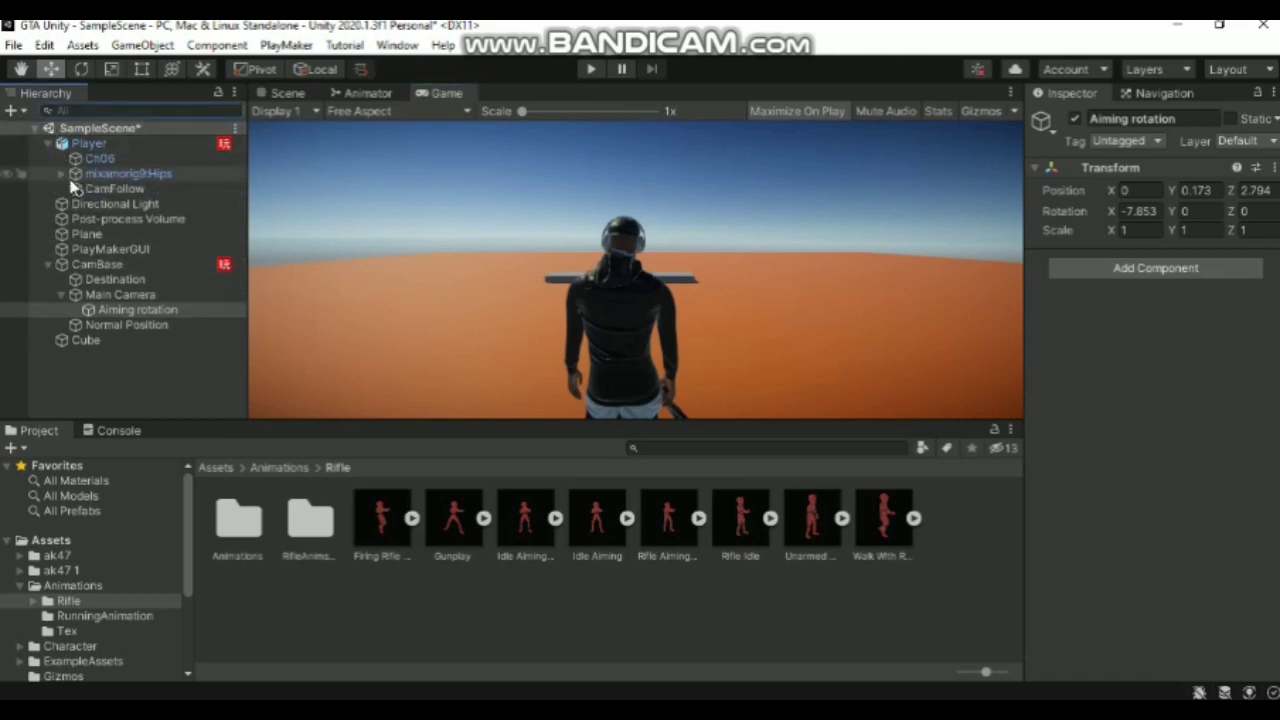
left_click(61, 174)
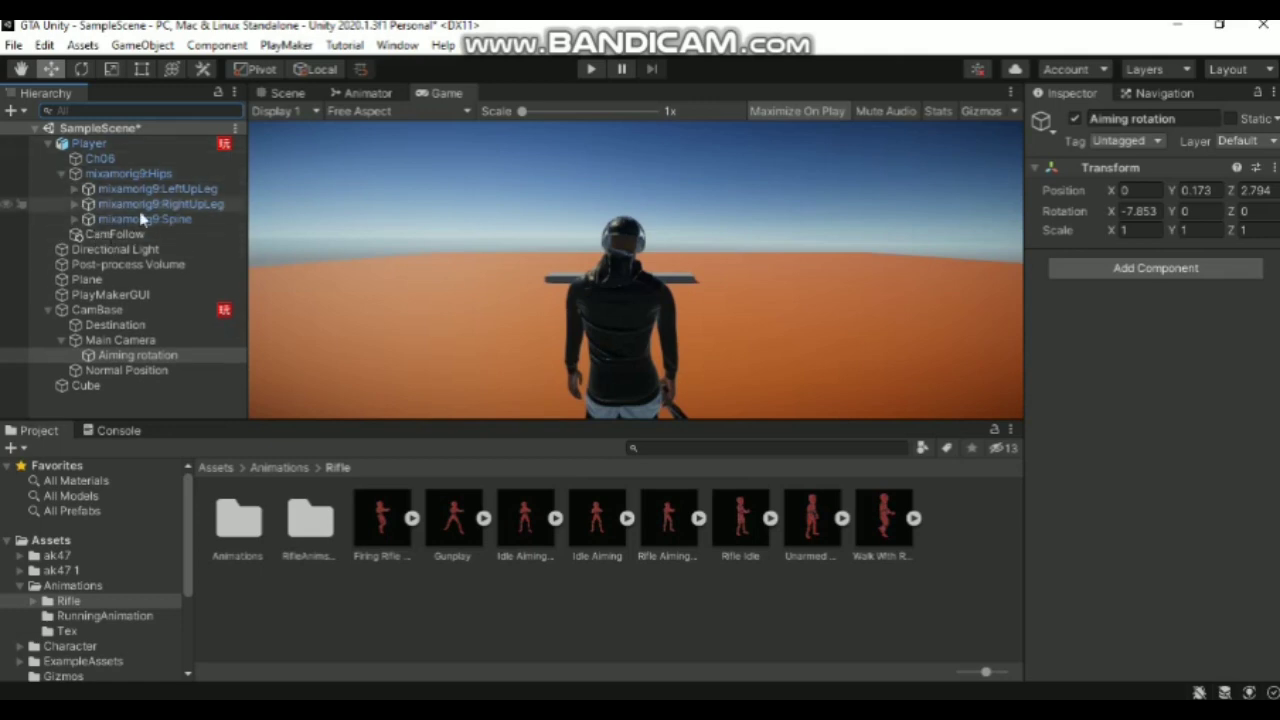
left_click(75, 219)
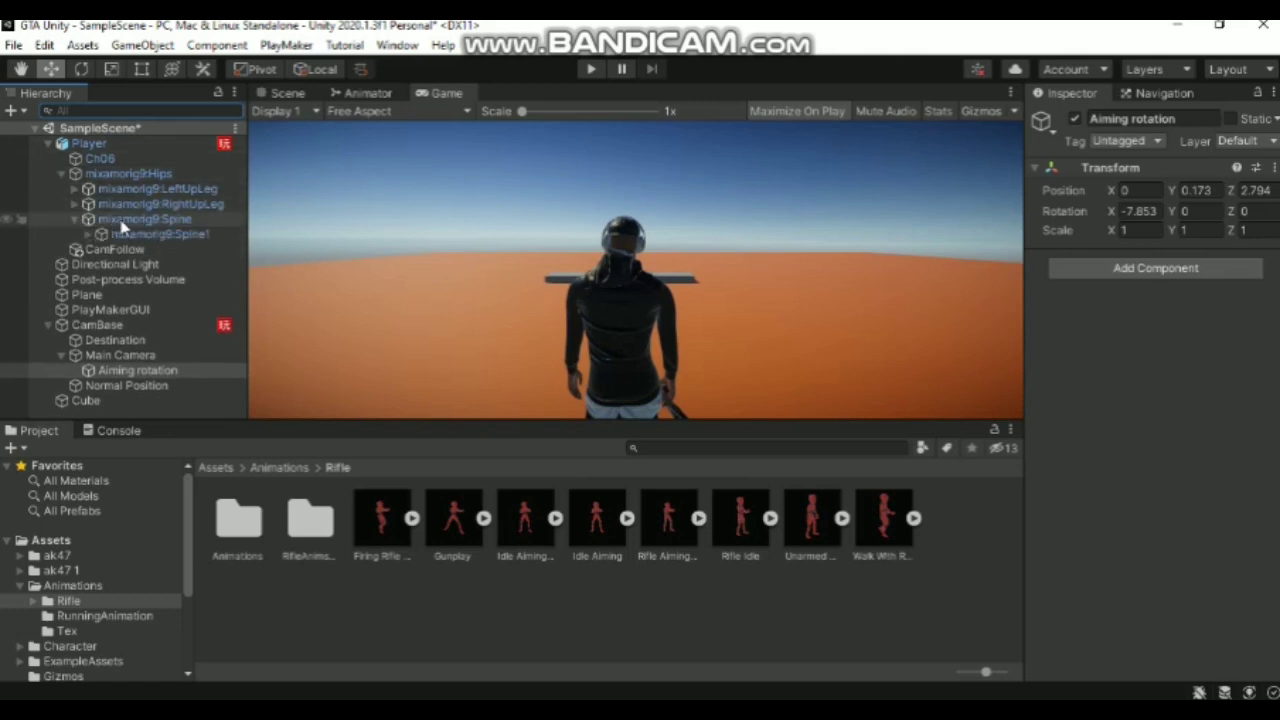
left_click(124, 220)
left_click(285, 94)
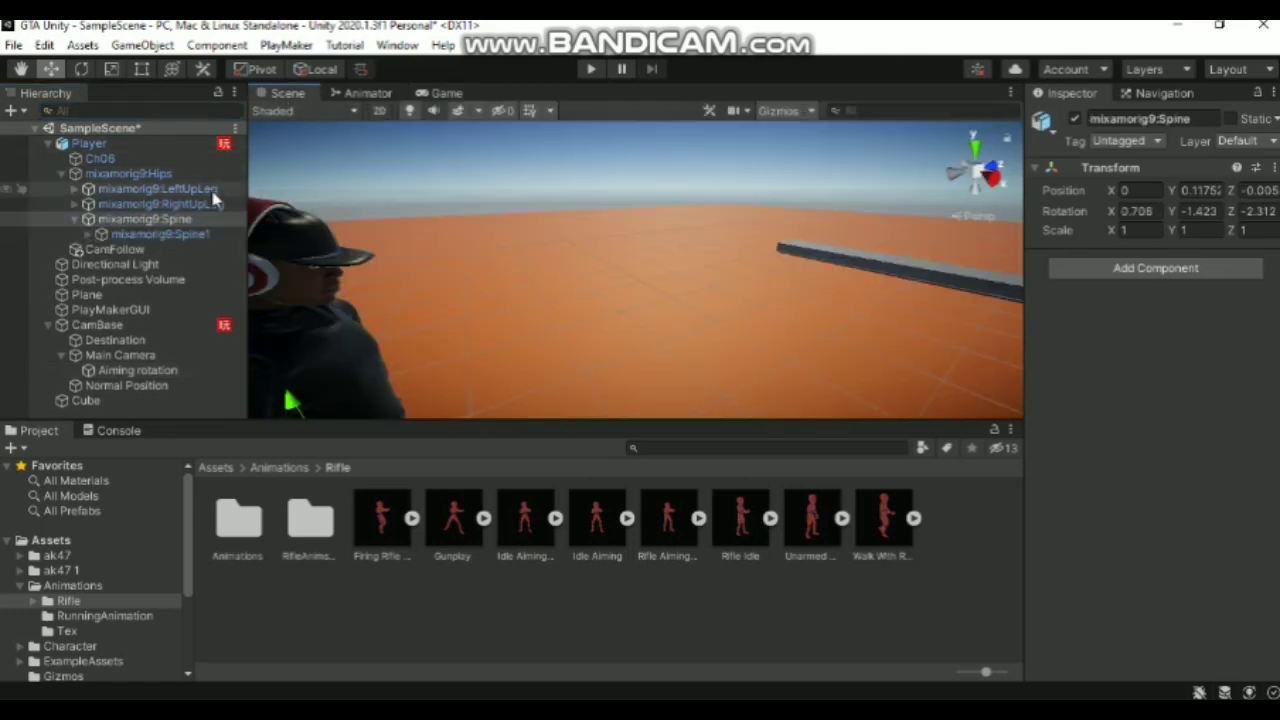
double_click(176, 221)
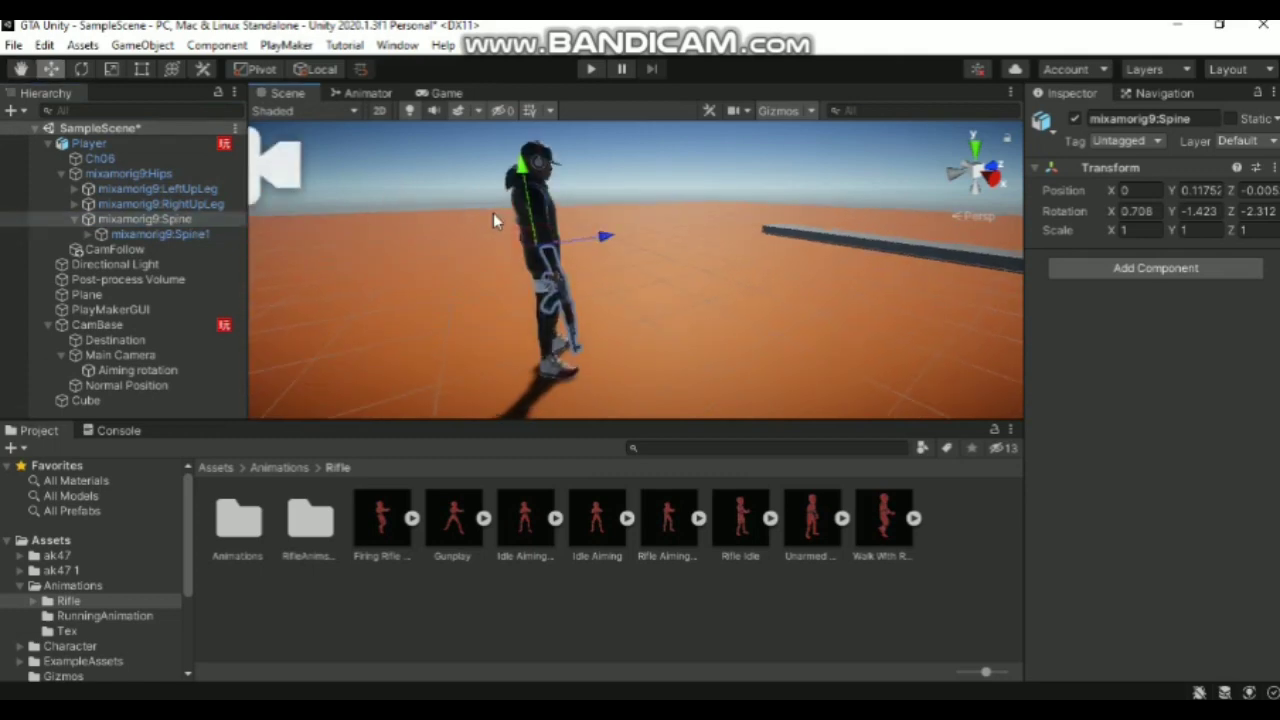
Test-bend and turn the Spine bone, undo both rotations, then start Play mode
mouse_move(558, 188)
left_mouse_down()
mouse_move(266, 322)
mouse_move(624, 186)
mouse_move(689, 243)
left_mouse_up()
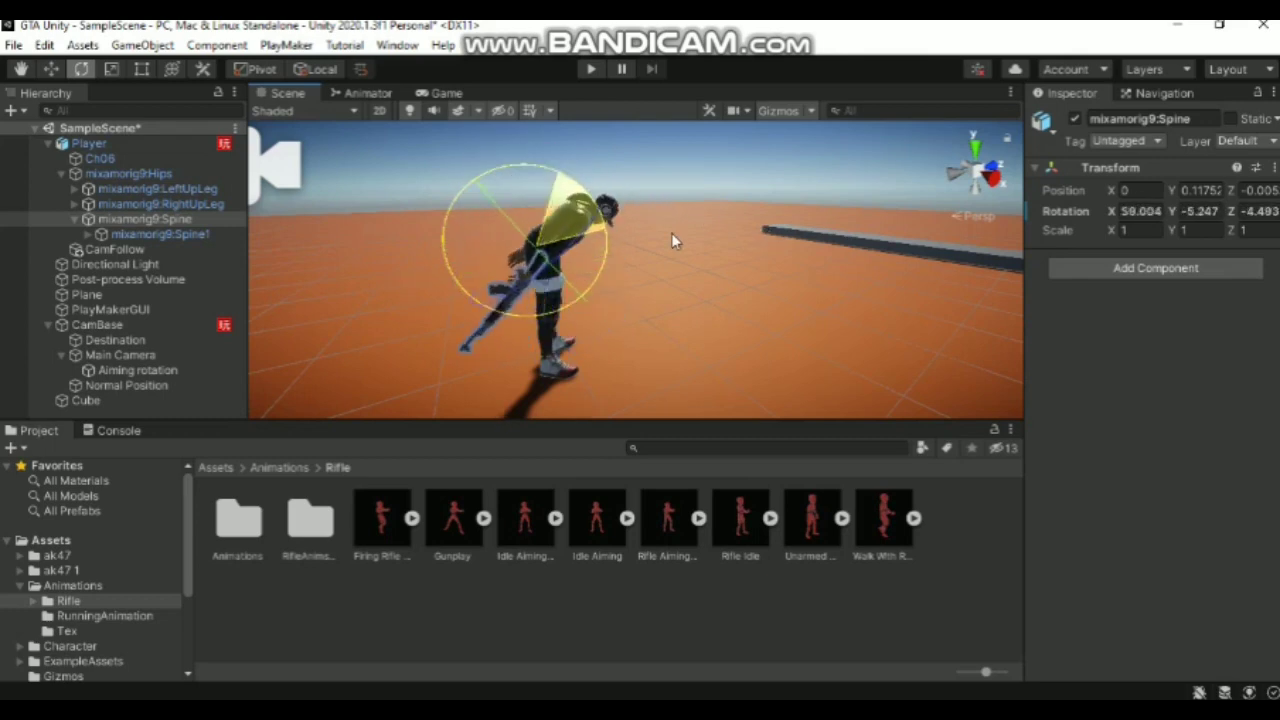
key("ctrl+z")
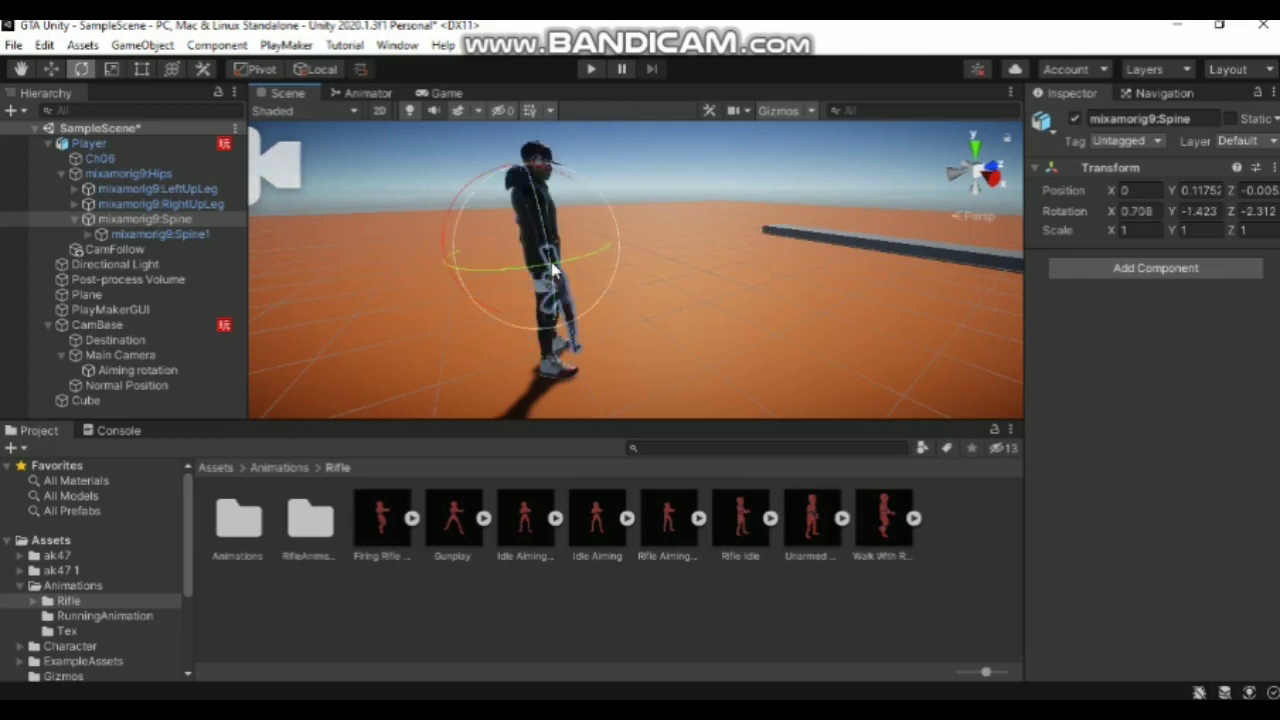
left_click_drag(584, 260, 734, 299)
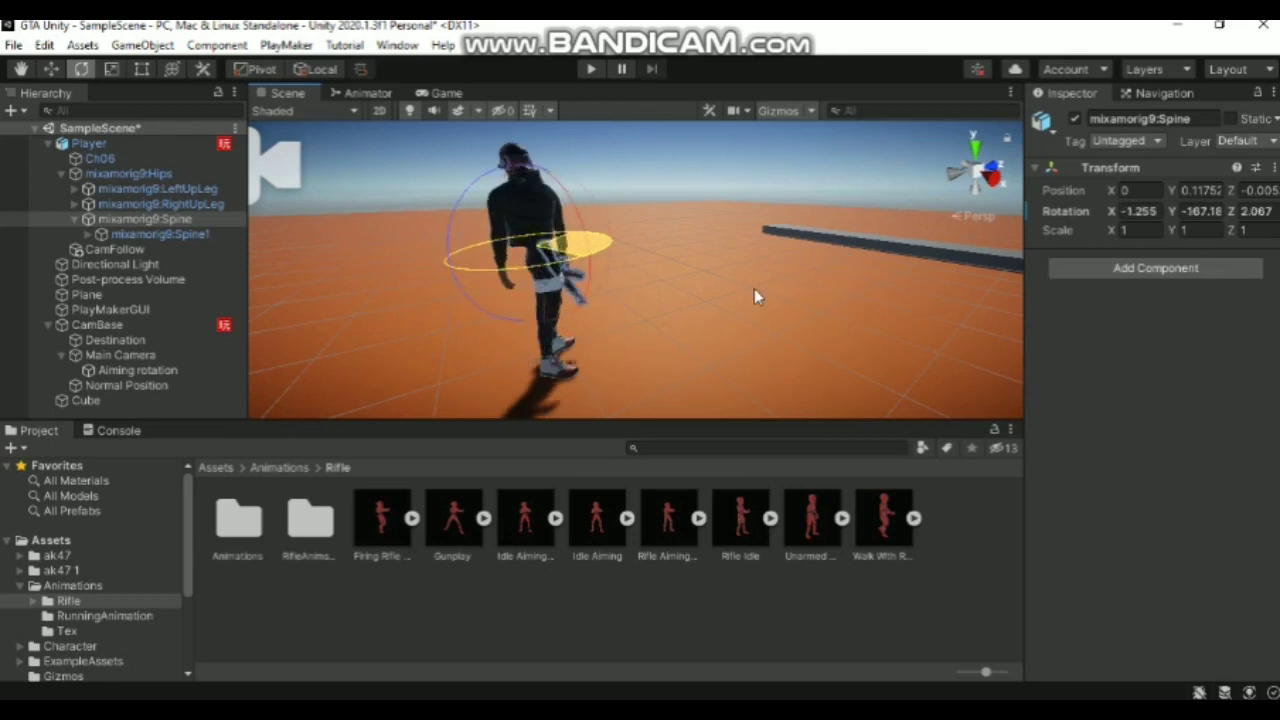
key("ctrl+z")
left_click_drag(626, 220, 578, 237, "alt")
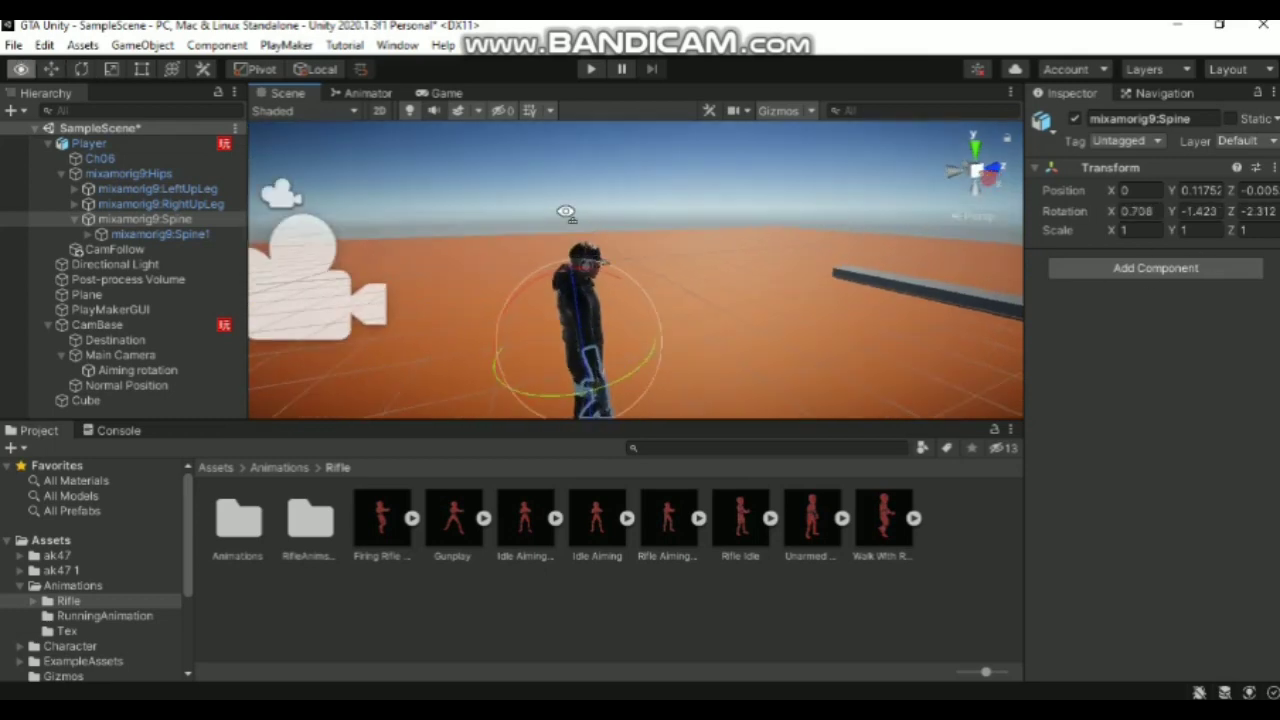
left_click(590, 69)
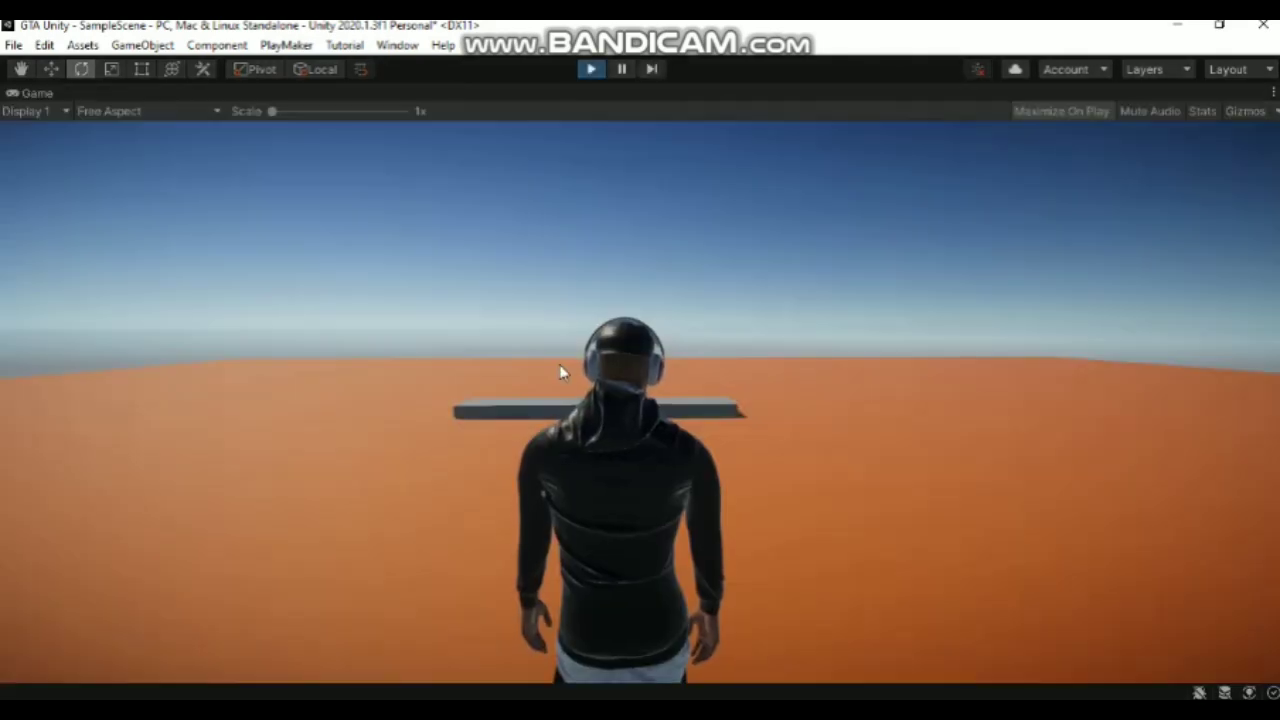
Aim the rifle with right-click, look up and down while aiming, then stop Play mode
right_click(558, 372)
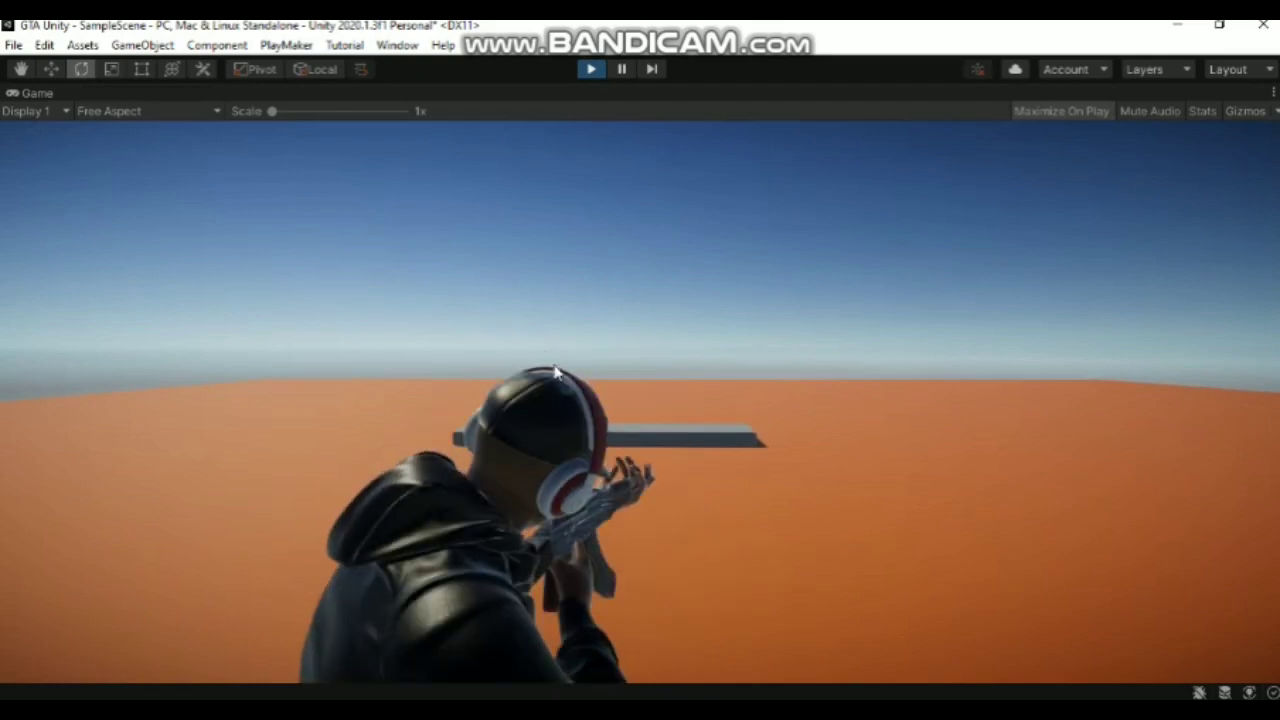
right_click_drag(557, 372, 1250, 329)
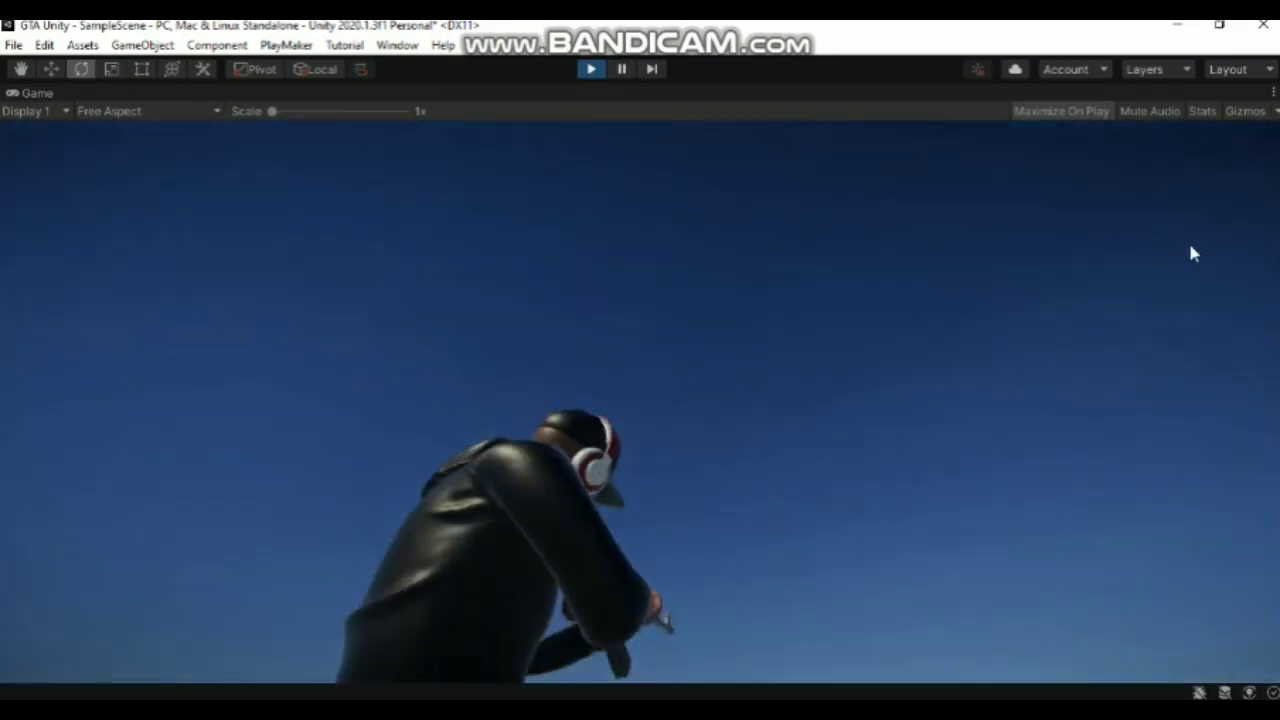
mouse_move(1250, 329)
right_mouse_down()
mouse_move(925, 455)
mouse_move(590, 75)
right_mouse_up()
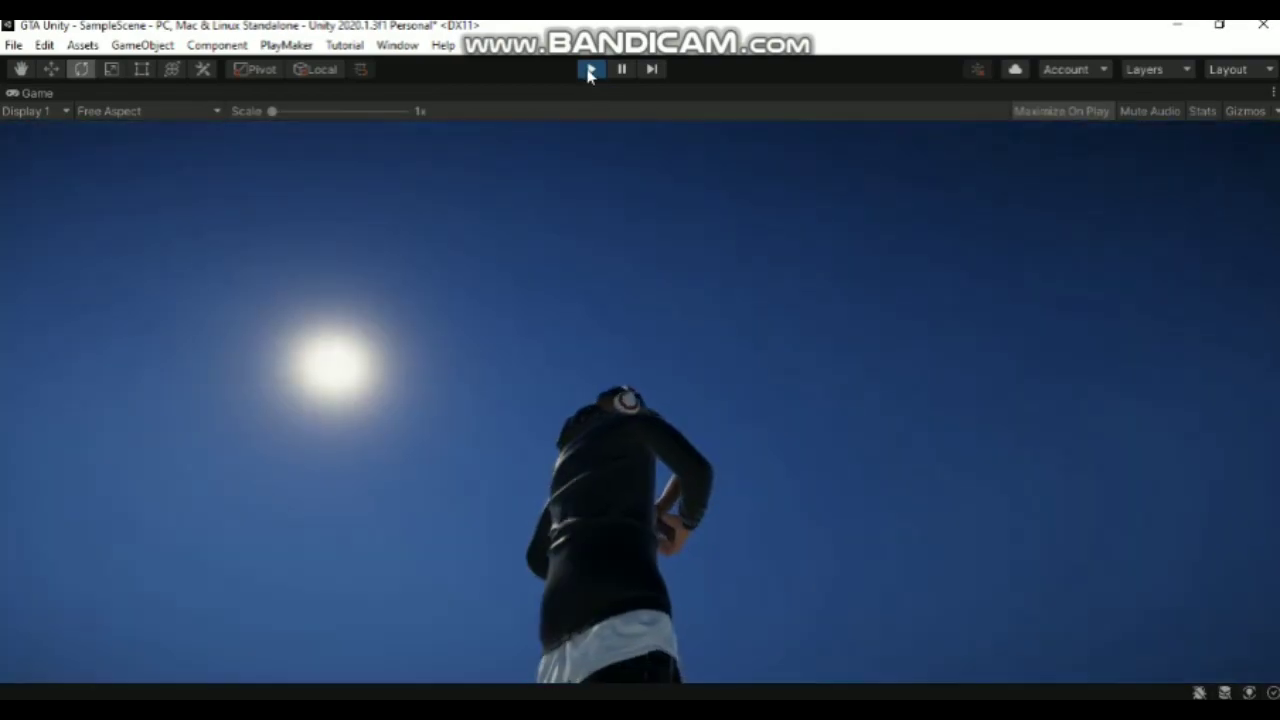
left_click(590, 70)
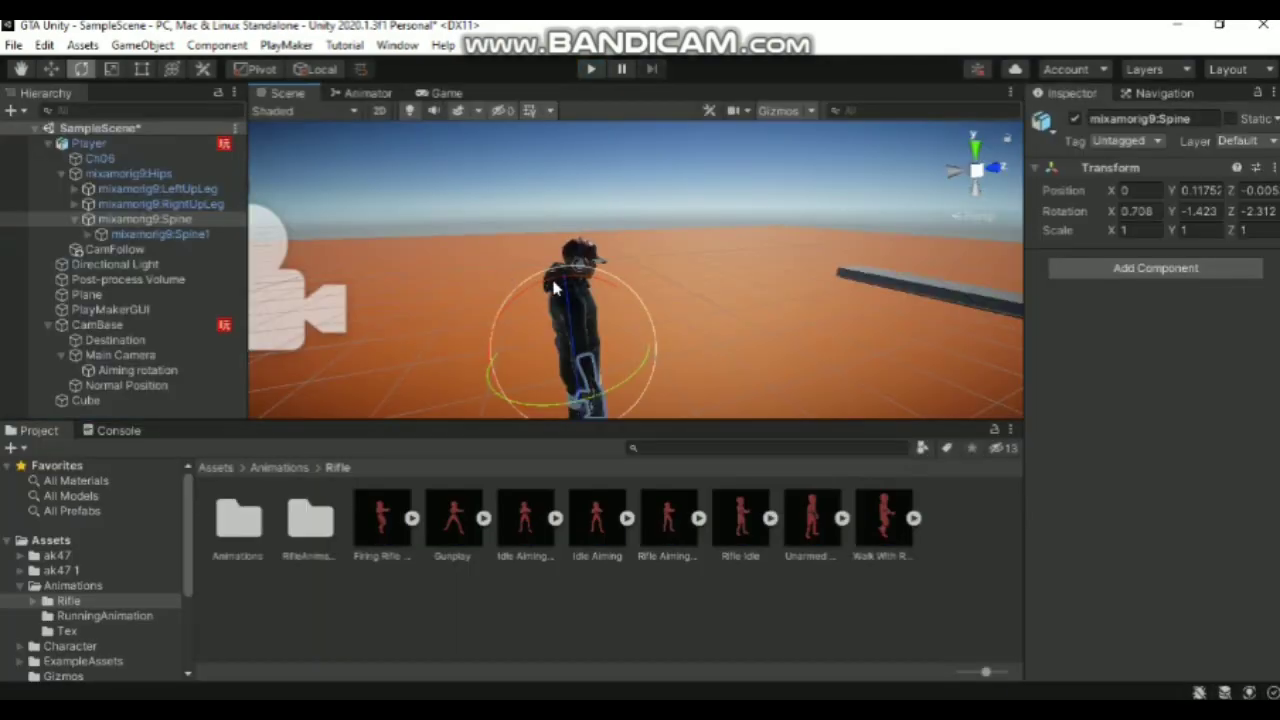
Test-rotate the Spine bone and undo it, keeping rotation X at 0.708
mouse_move(583, 288)
left_mouse_down()
mouse_move(85, 610)
mouse_move(479, 617)
left_mouse_up()
key("ctrl+z")
left_click_drag(635, 356, 538, 362, "alt")
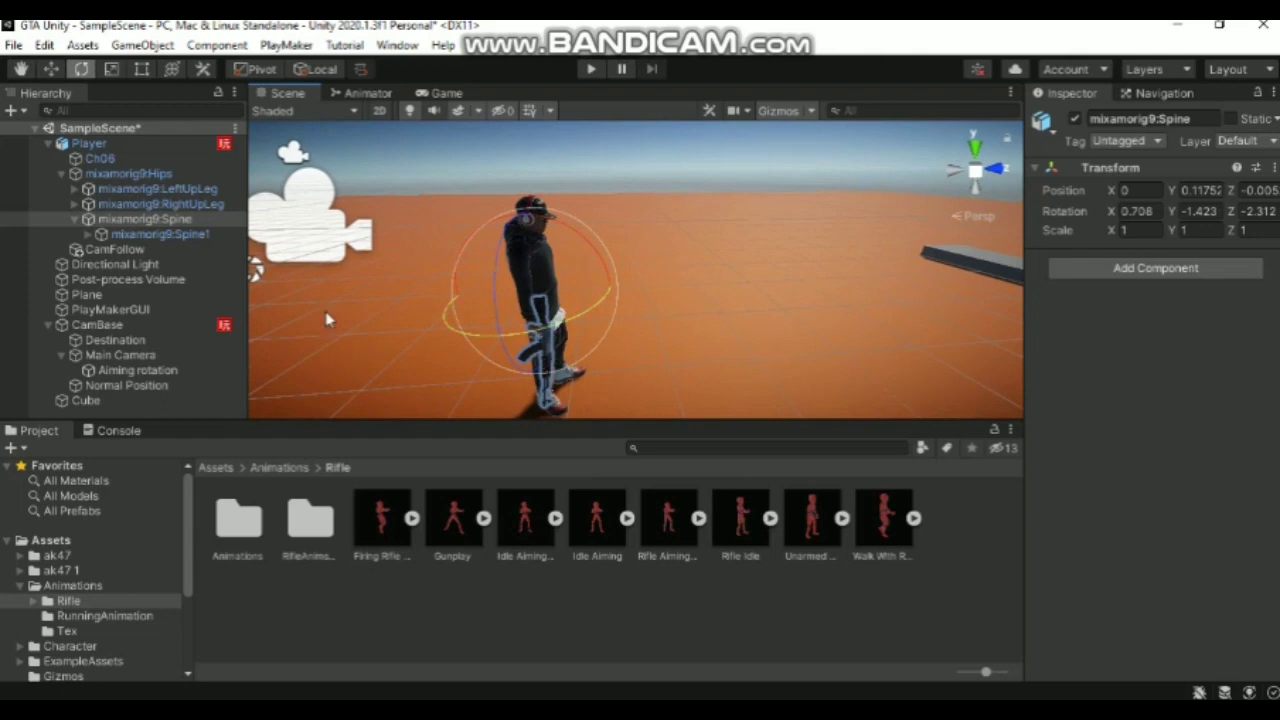
Select Player and open its PlayMakerFSM Controller state machine for editing
left_click(88, 143)
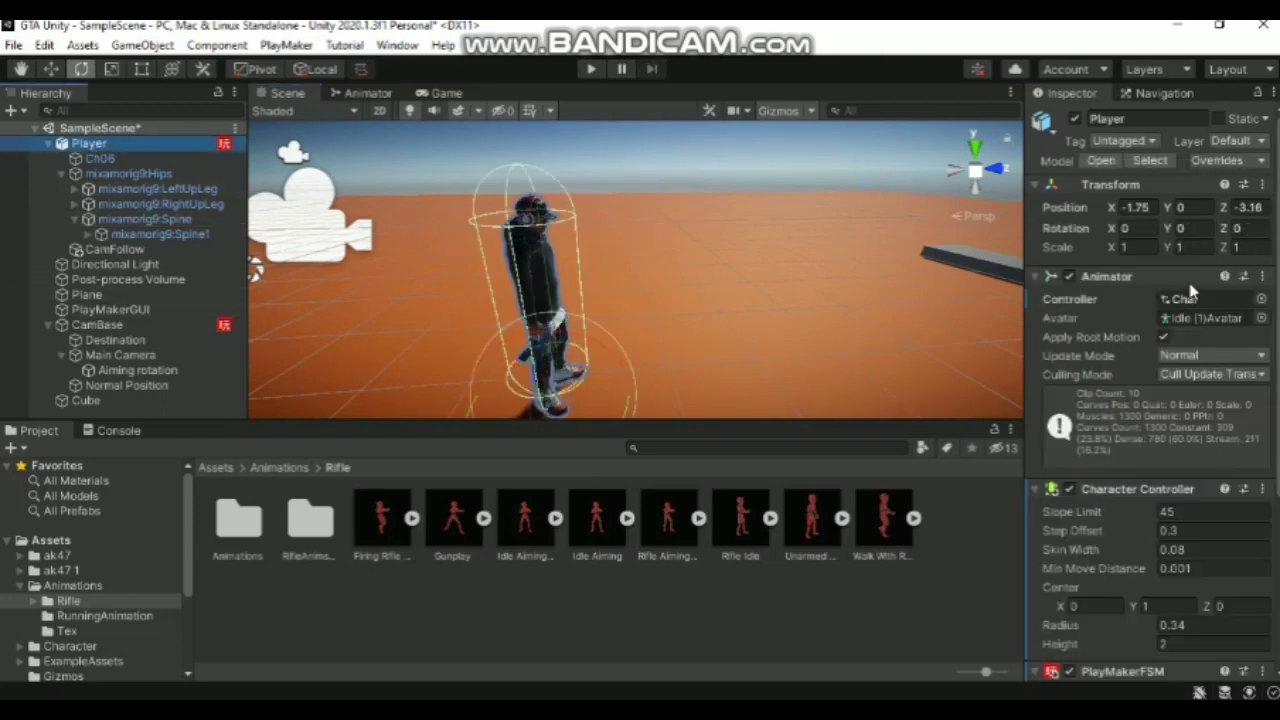
scroll(1249, 477, "down", 5)
left_click(1249, 443)
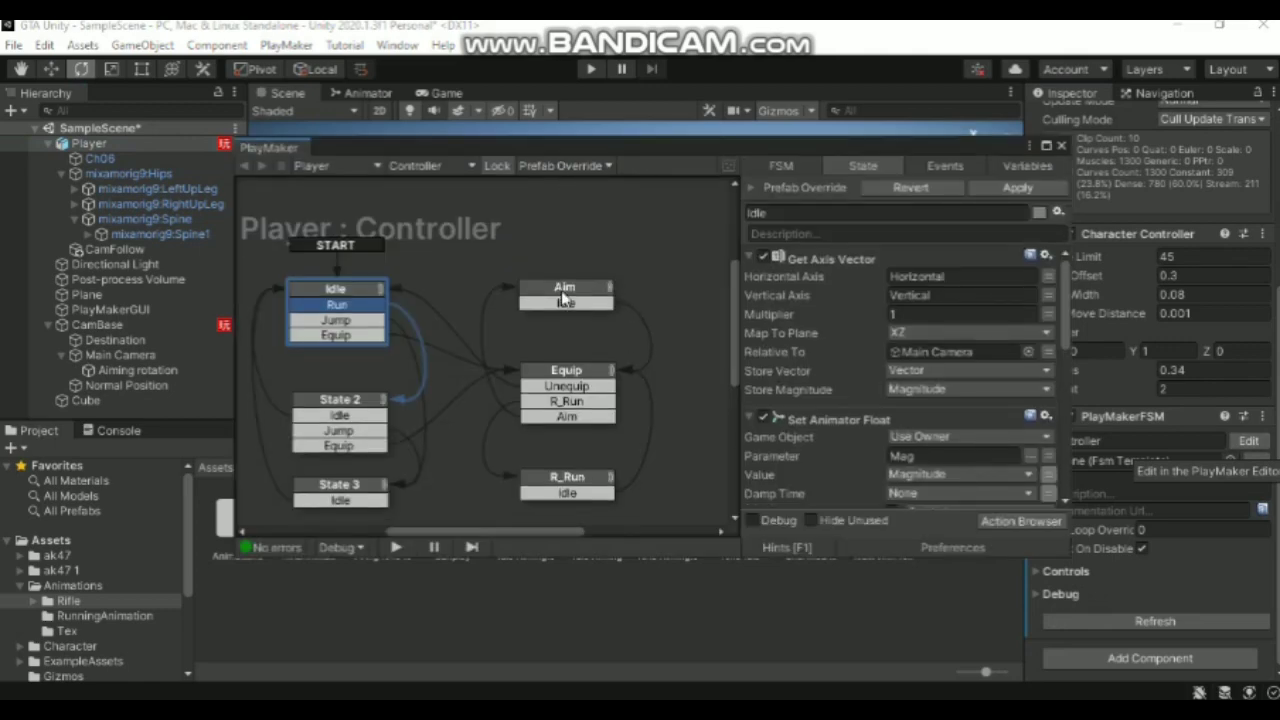
In the Aim state, duplicate the existing Look At action
left_click(564, 296)
left_click_drag(750, 143, 868, 83)
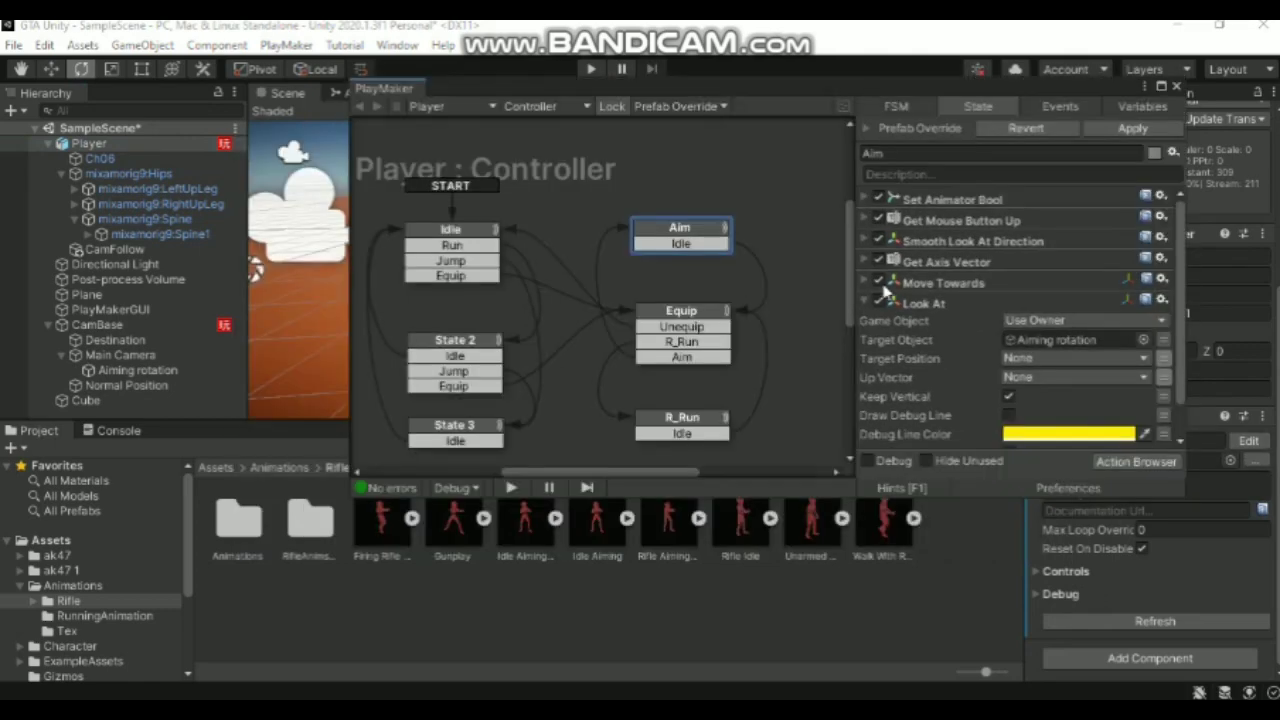
left_click(866, 302)
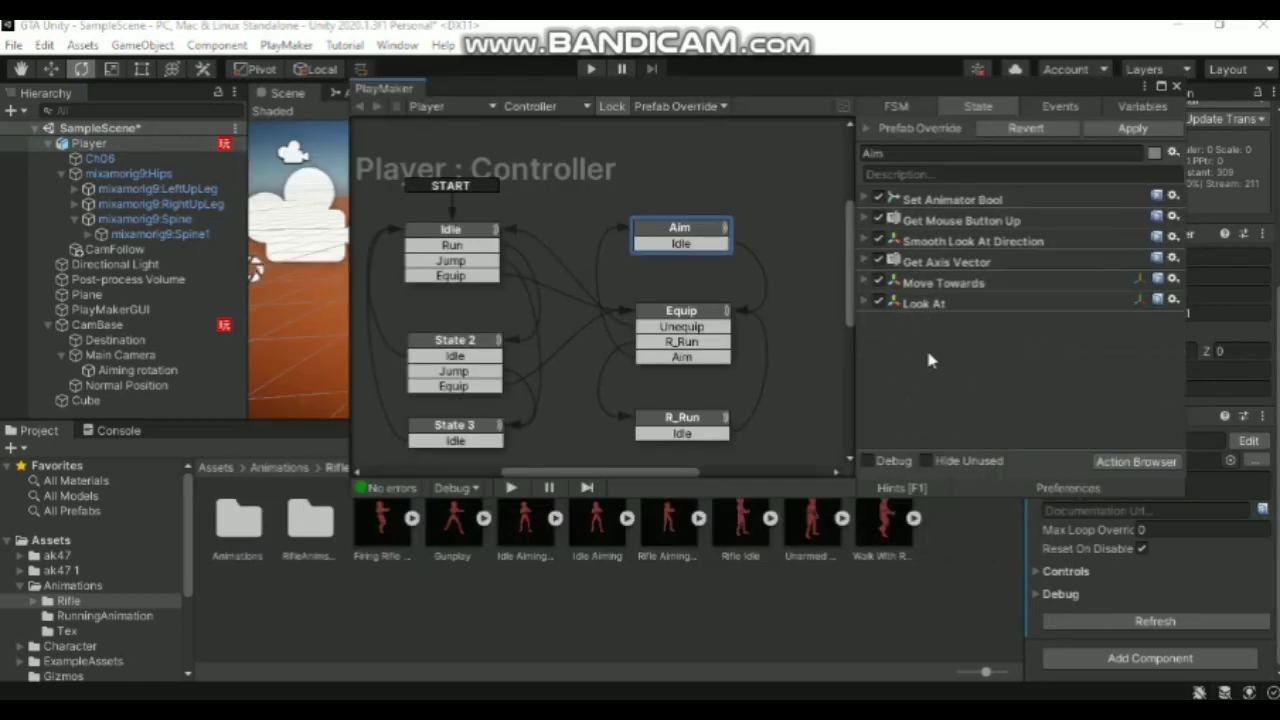
left_click(938, 307)
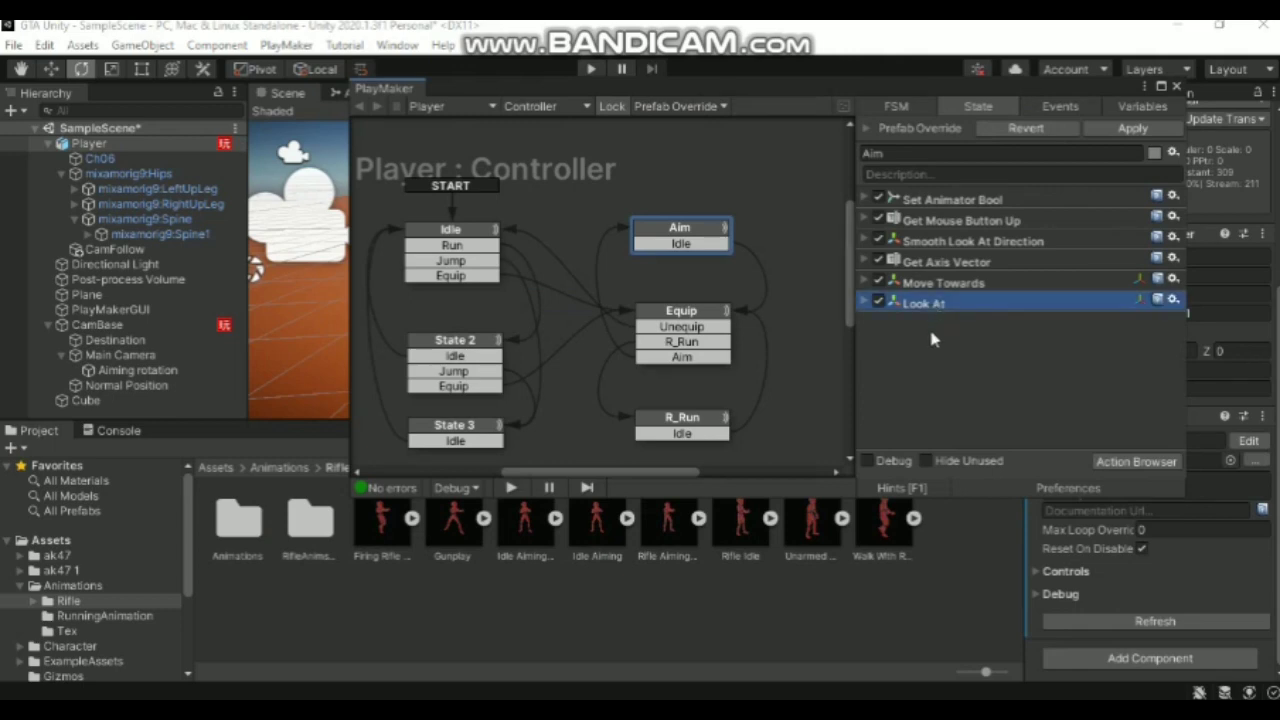
key("ctrl+v")
Point the new Look At at Specify Game Object mixamorig9:Spine, uncheck Keep Vertical, and close PlayMaker
left_click(866, 324)
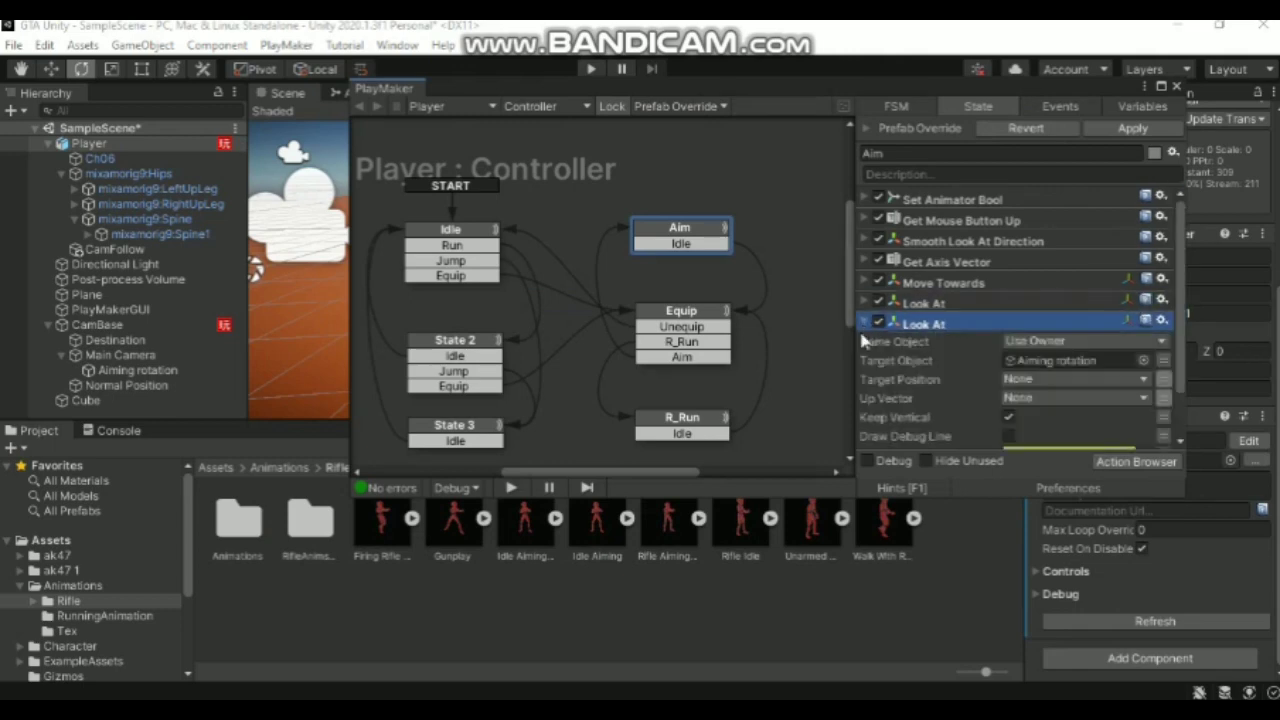
left_click(1057, 345)
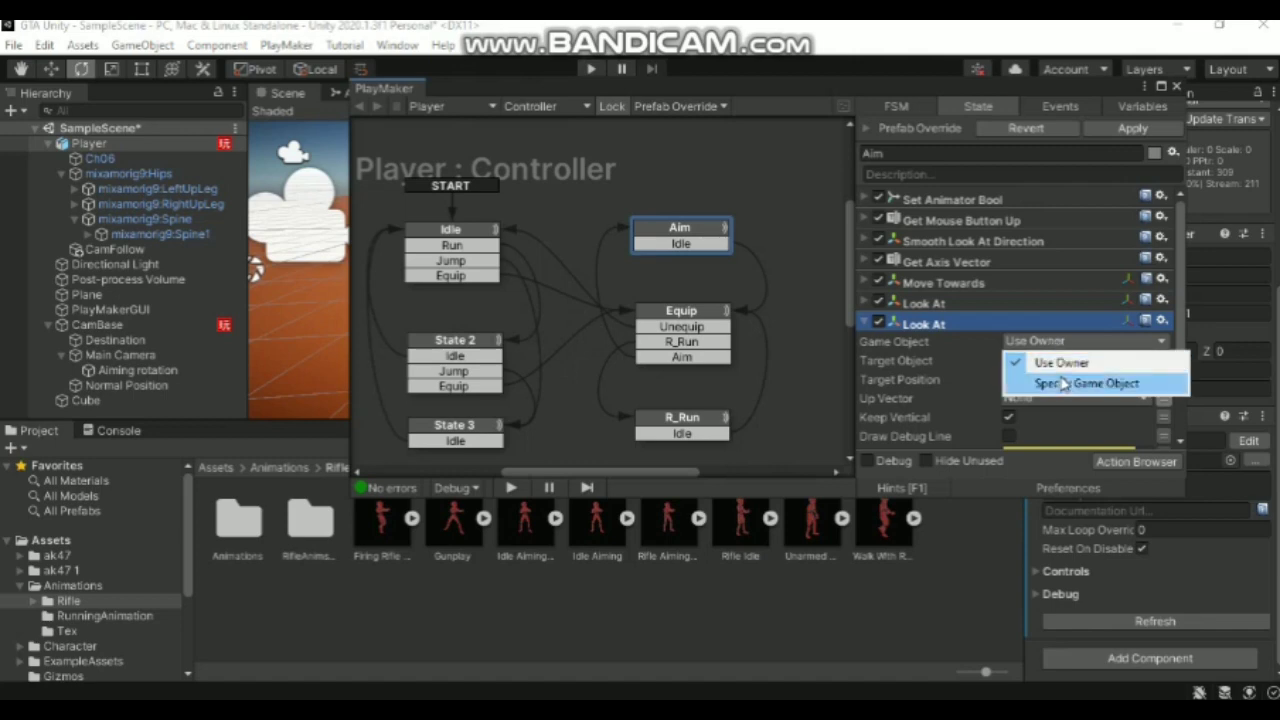
left_click(1071, 380)
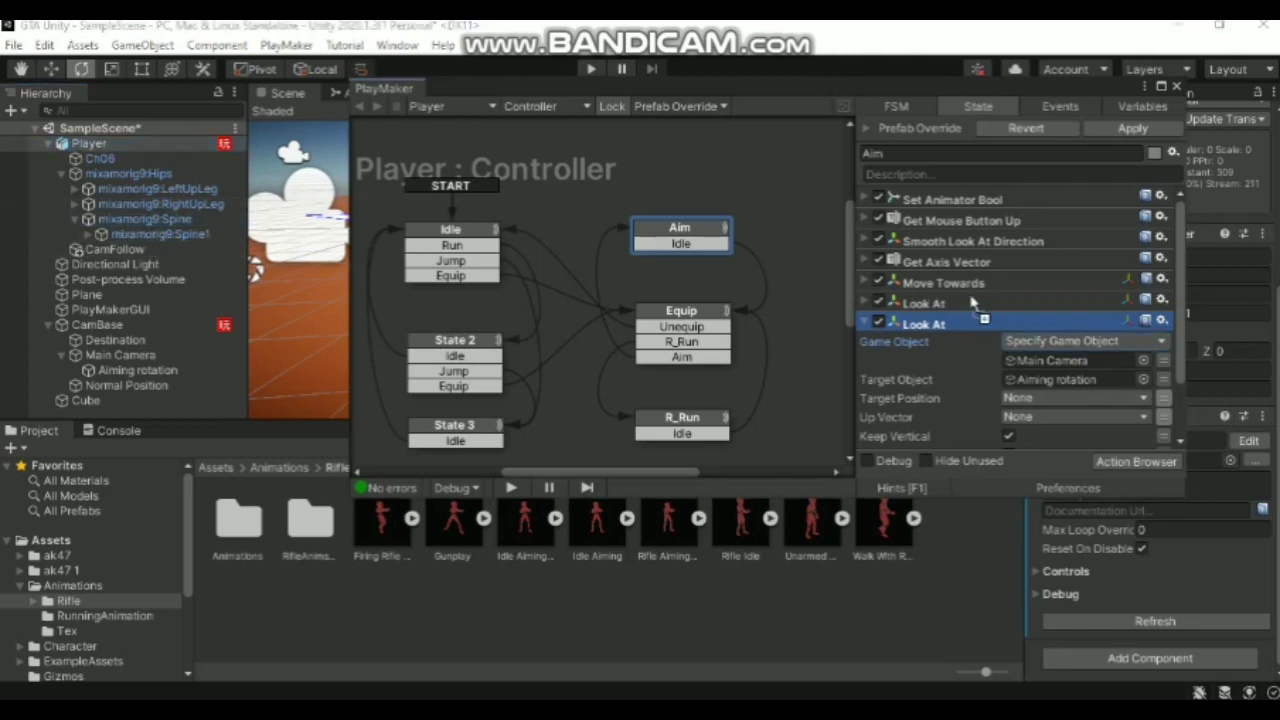
left_click_drag(118, 228, 1060, 360)
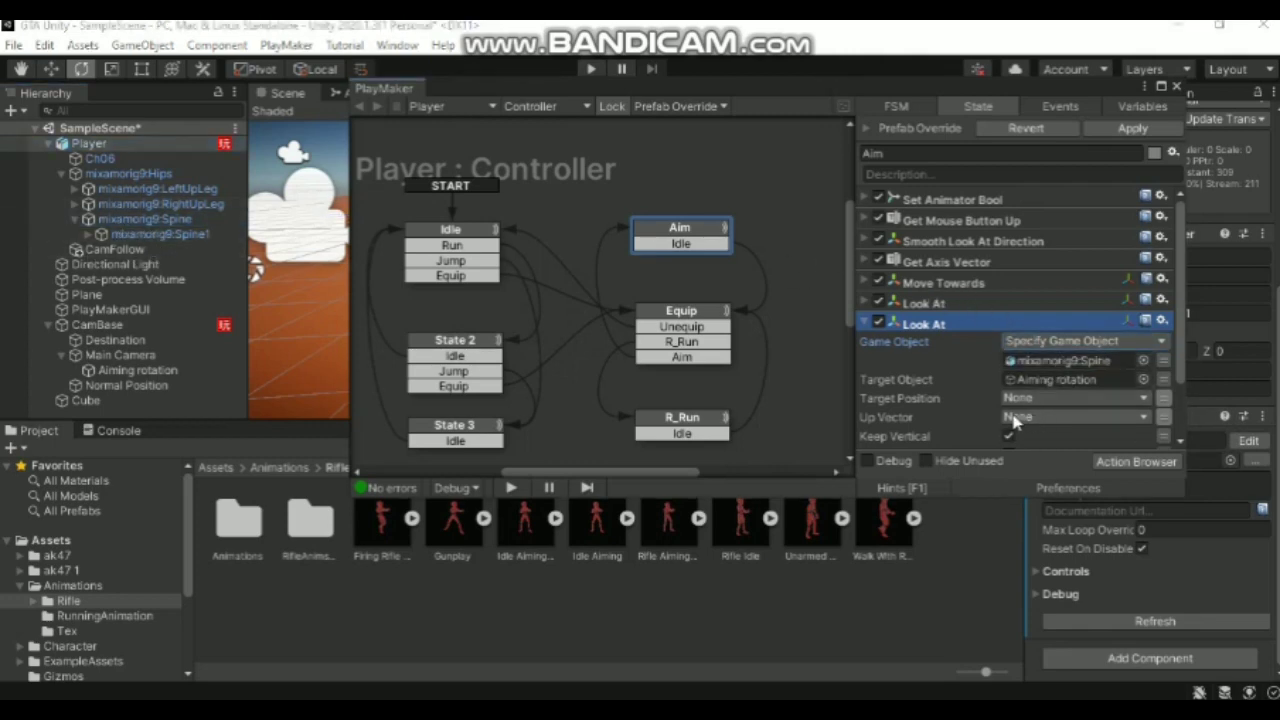
scroll(1040, 418, "down", 3)
left_click(1008, 379)
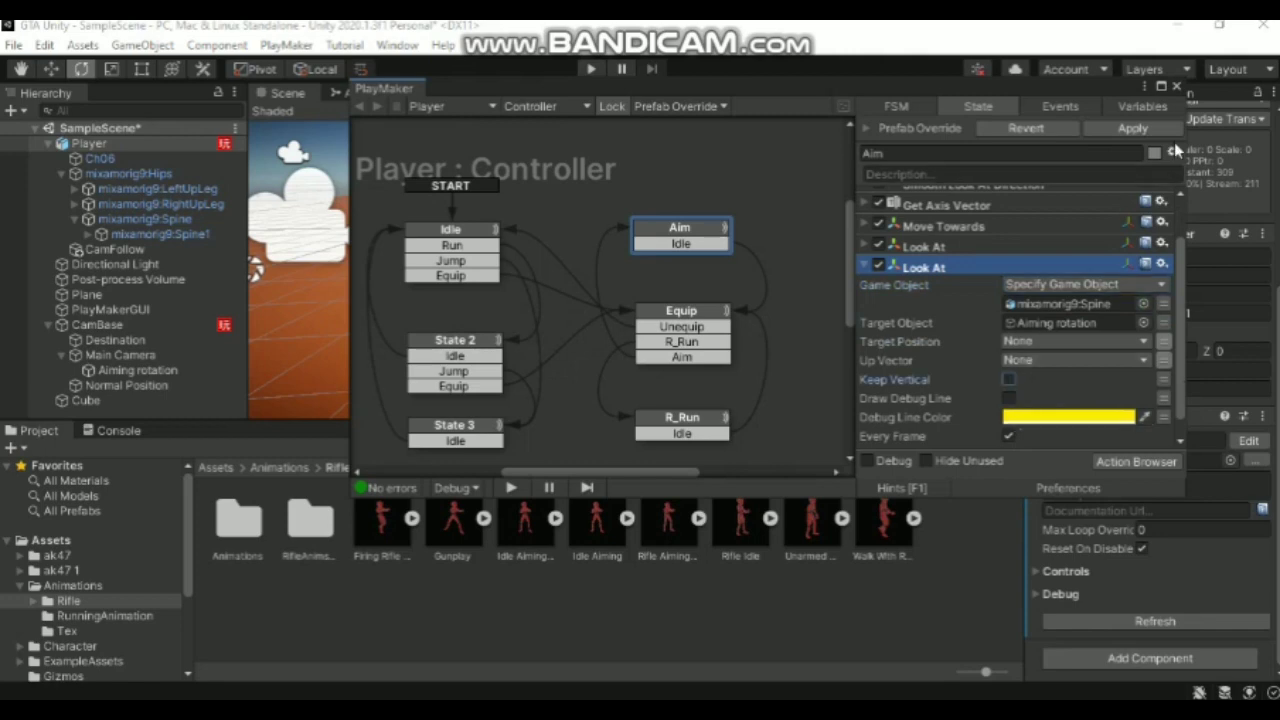
left_click(1176, 87)
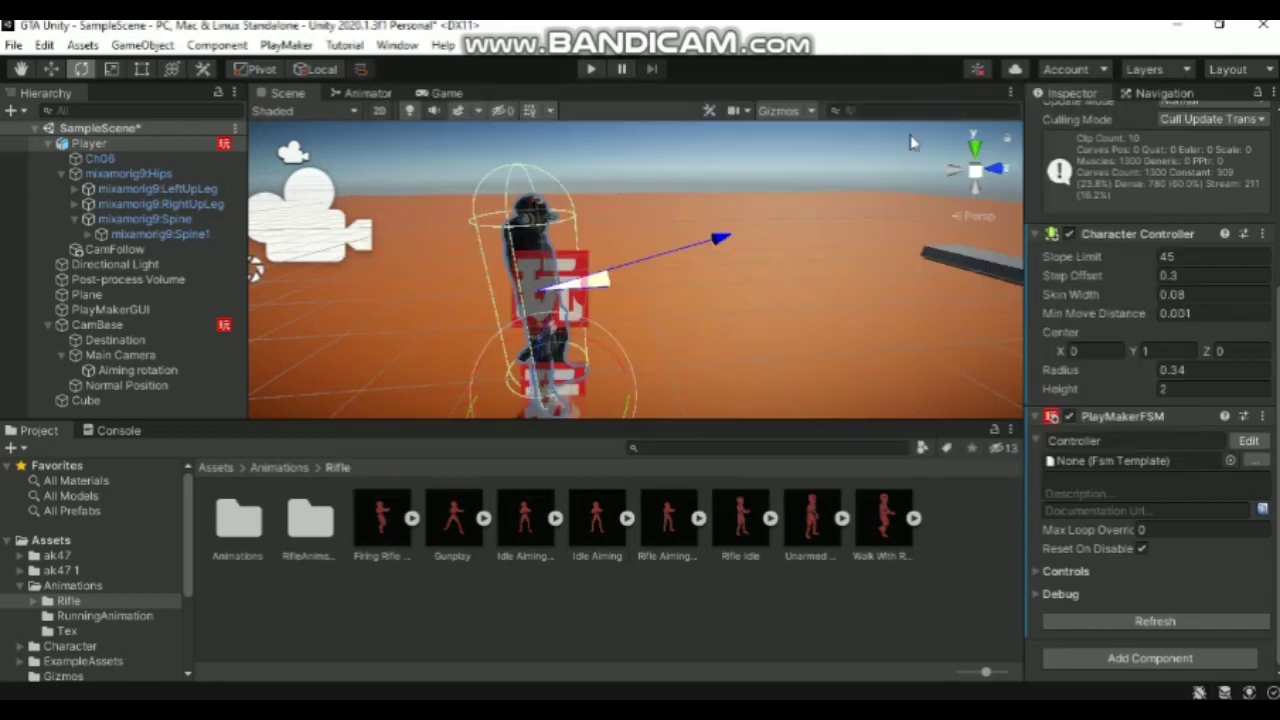
left_click(591, 69)
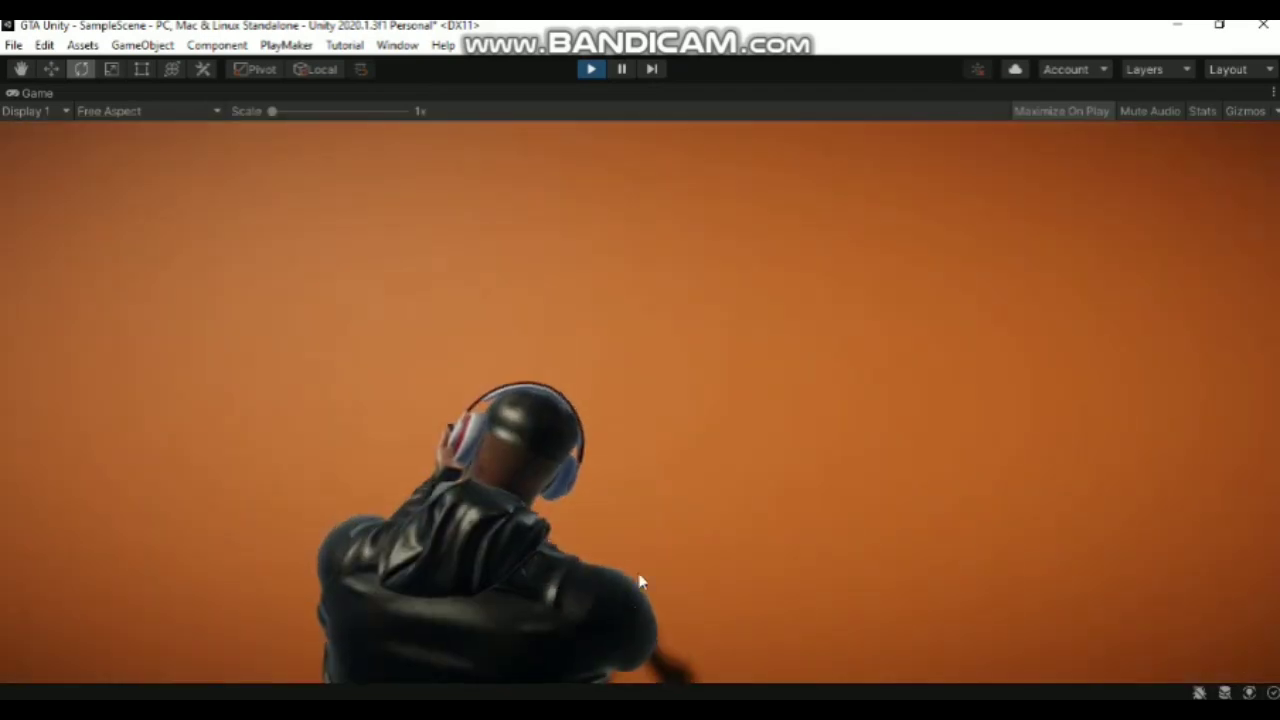
key("1")
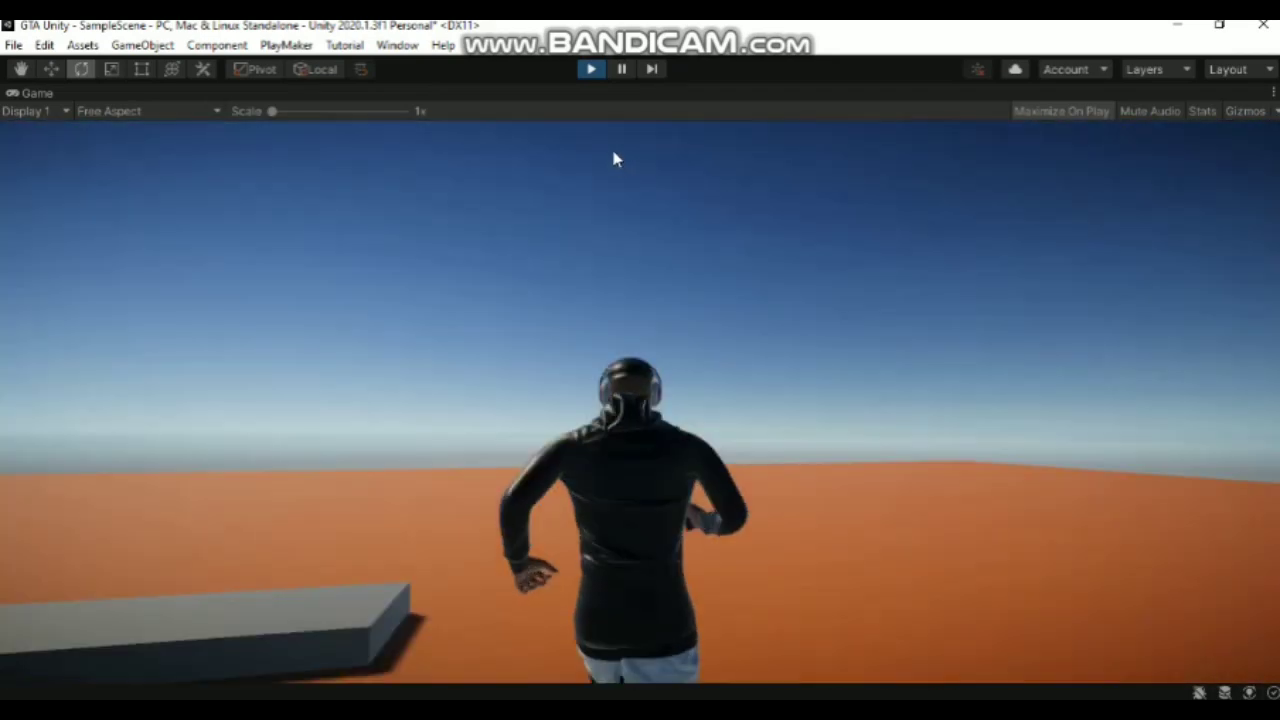
key("ctrl+p")
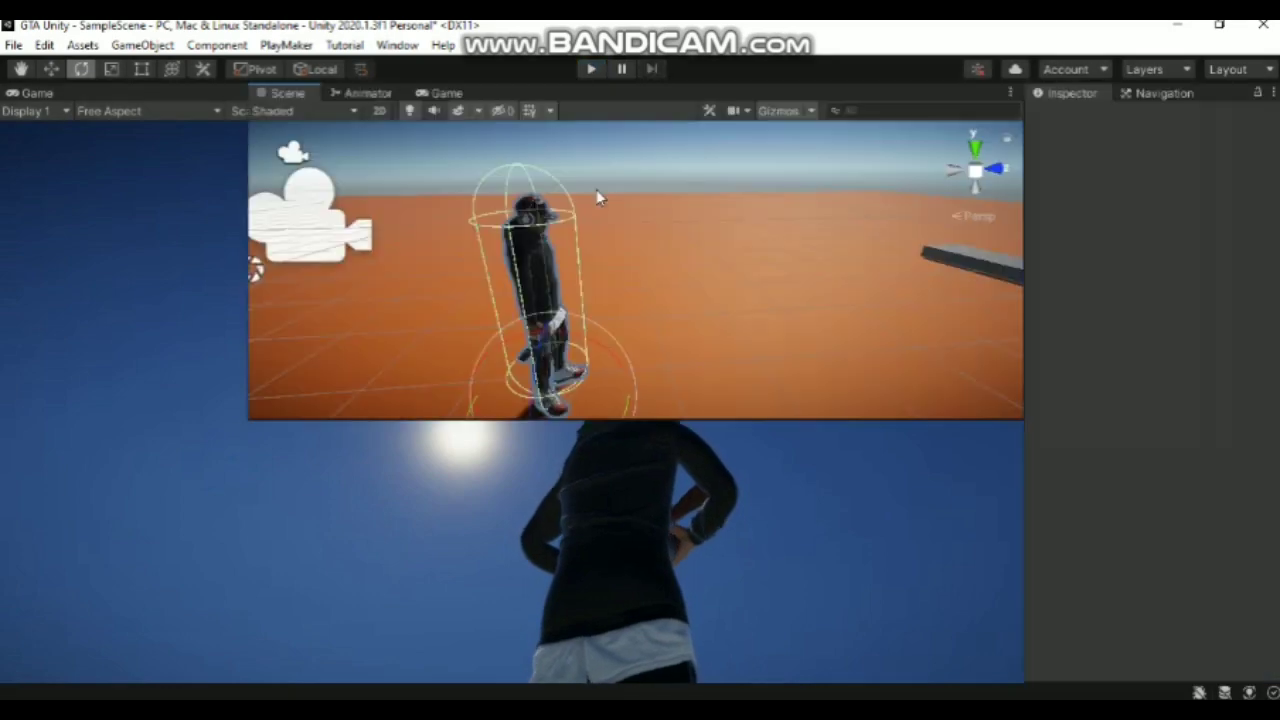